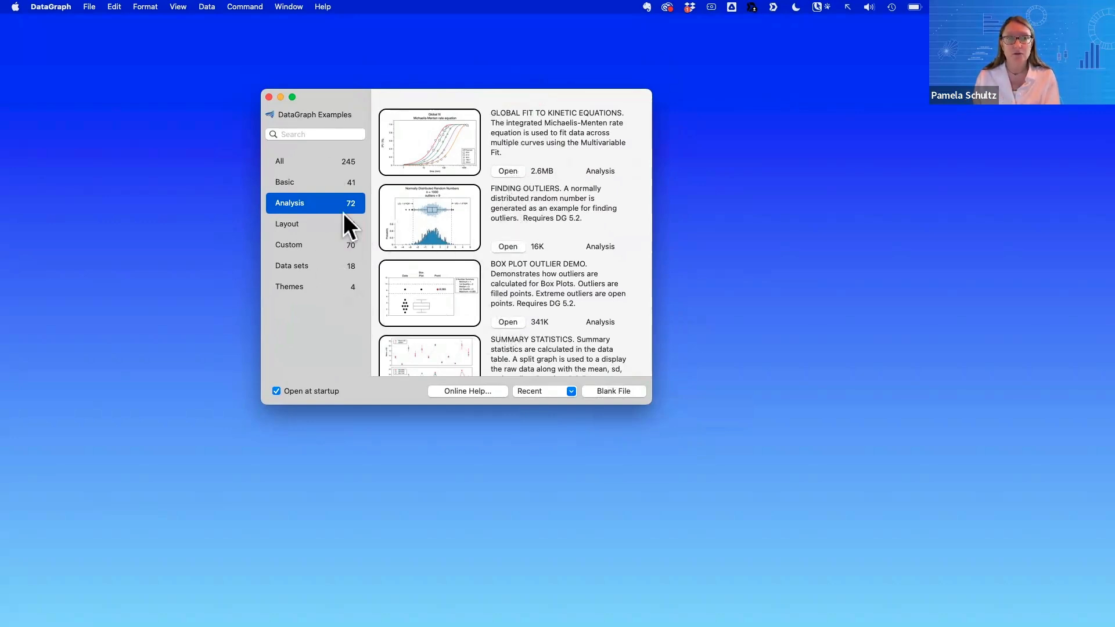
Browse the full list of example files, create a blank file, and enlarge its window to fill the screen
click(323, 161)
scroll(424, 298, down, 10)
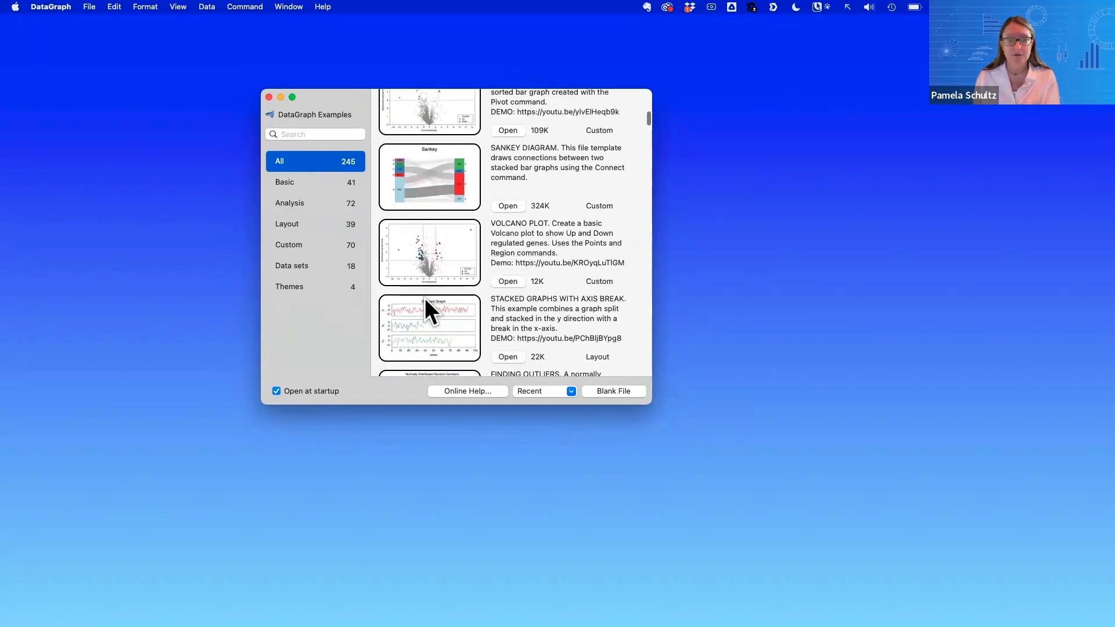
scroll(424, 298, up, 10)
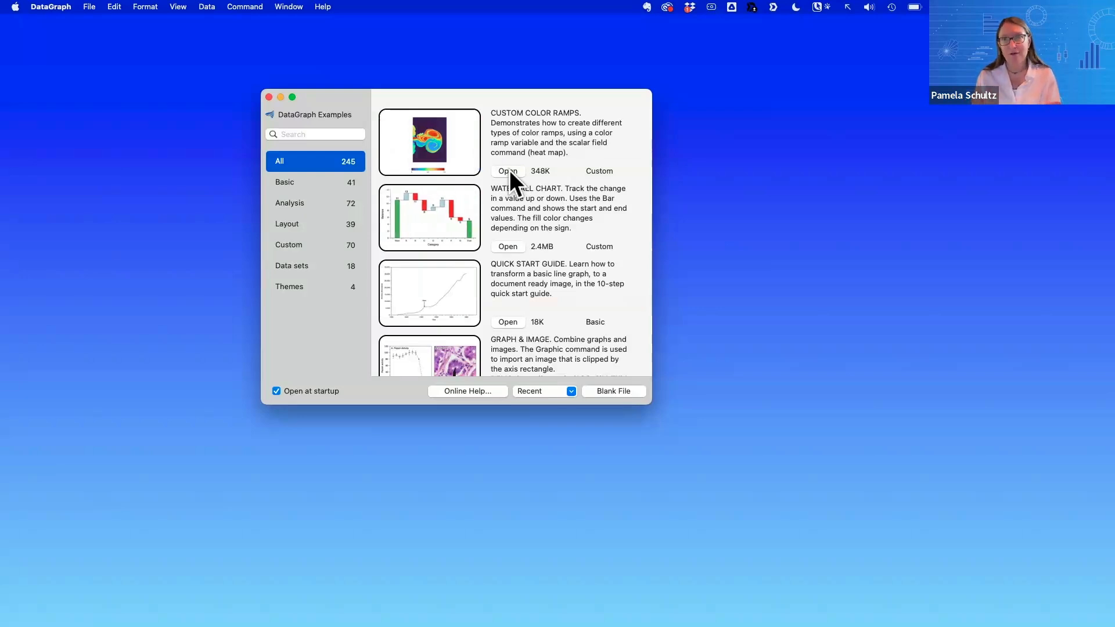
click(614, 392)
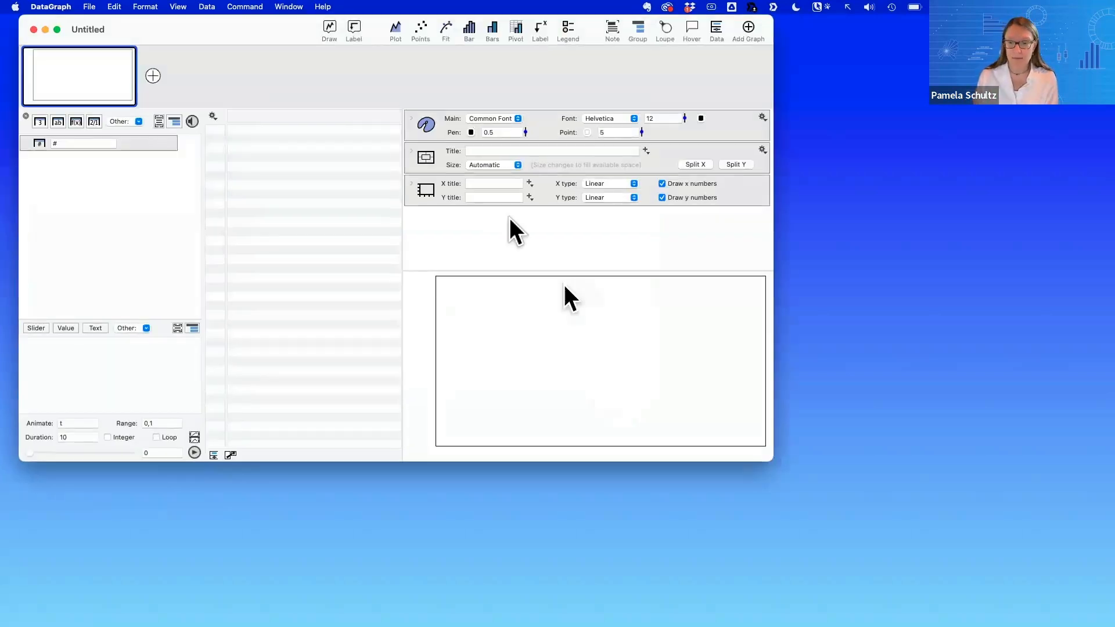
mouse_move(290, 29)
mouse_down()
mouse_move(546, 54)
mouse_move(584, 35)
mouse_up()
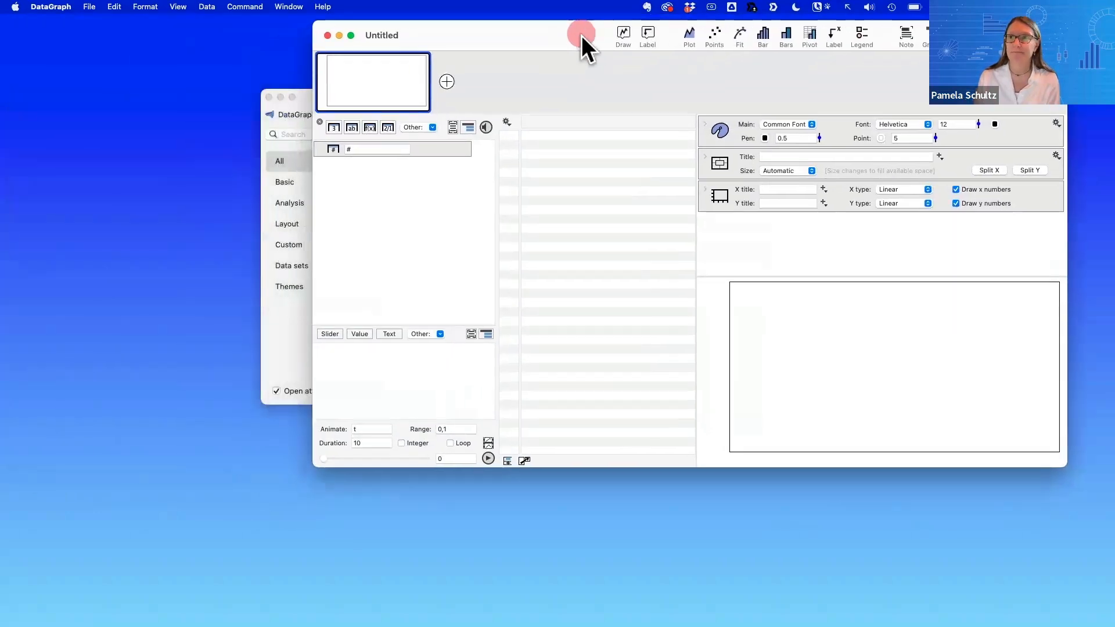
click(469, 384)
double_click(507, 33)
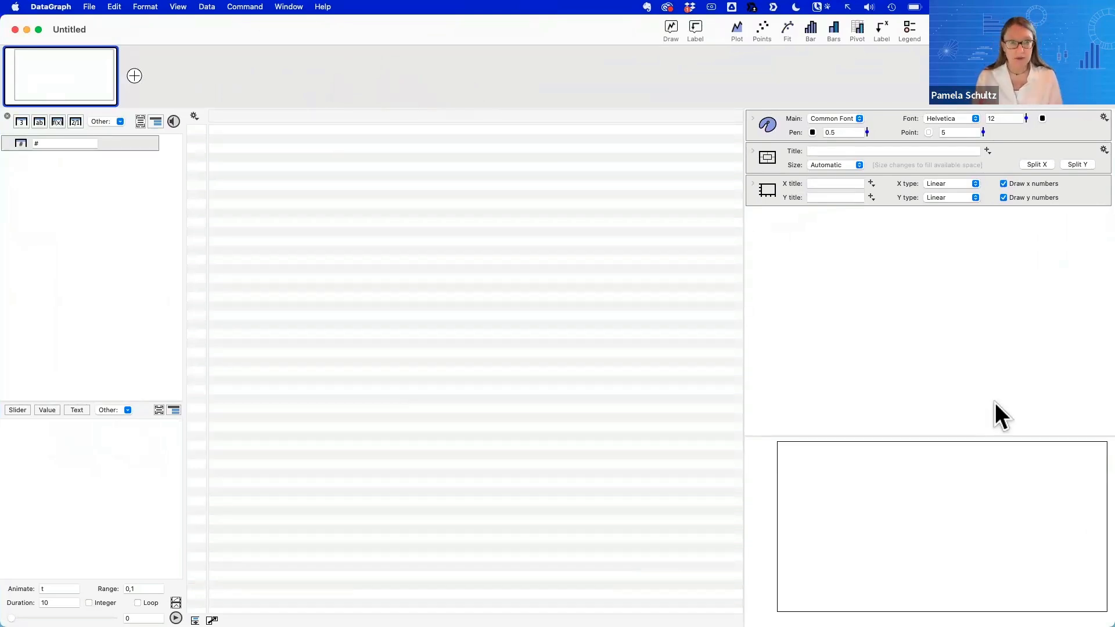
Switch to the Quick Start Guide in Safari and review the sections on creating a new file and importing data
key(ctrl+Left)
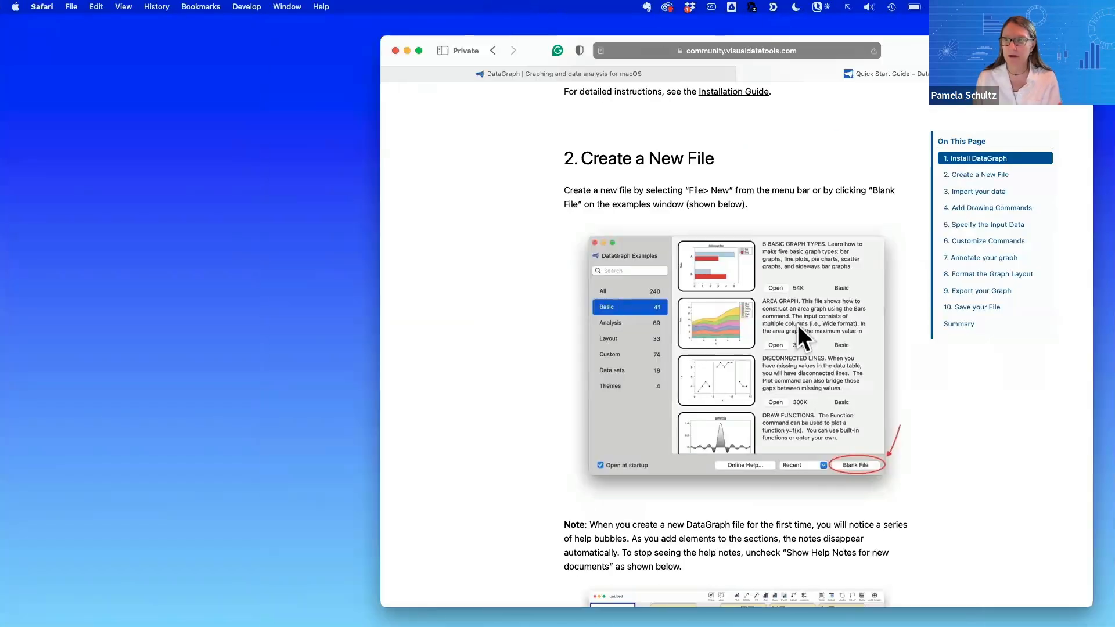
click(978, 193)
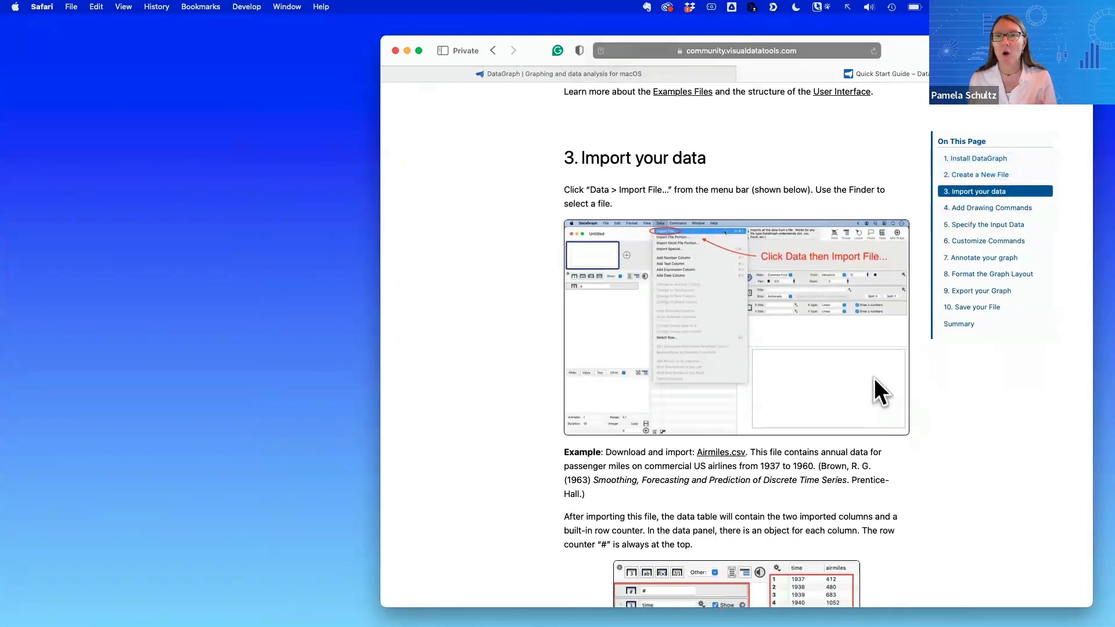
scroll(874, 378, up, 10)
scroll(873, 378, down, 1)
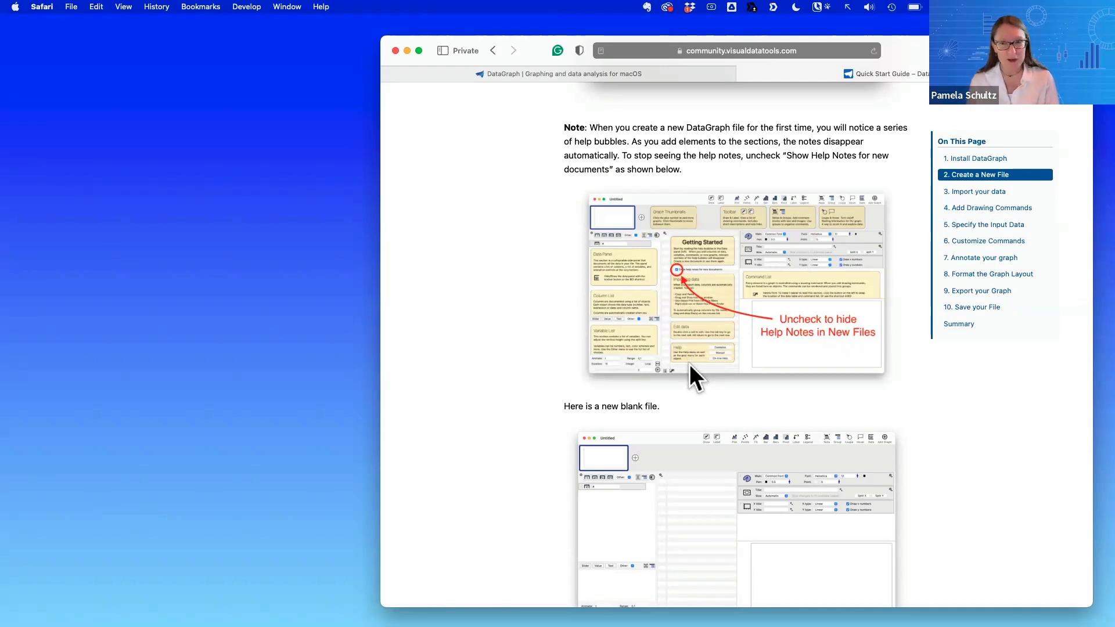
scroll(688, 364, down, 5)
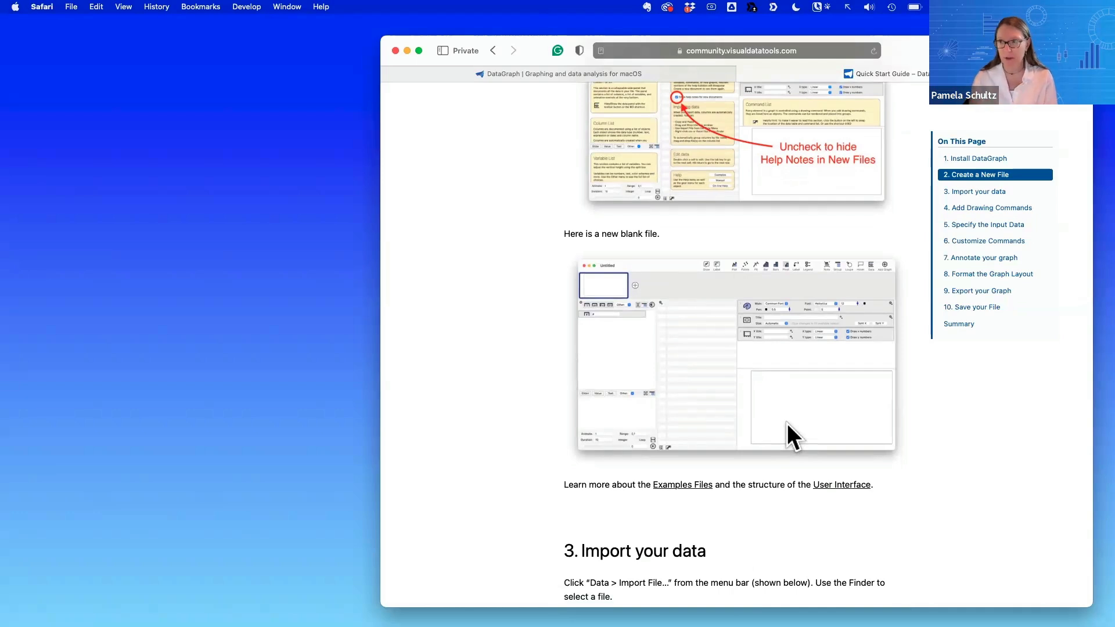
scroll(787, 423, down, 12)
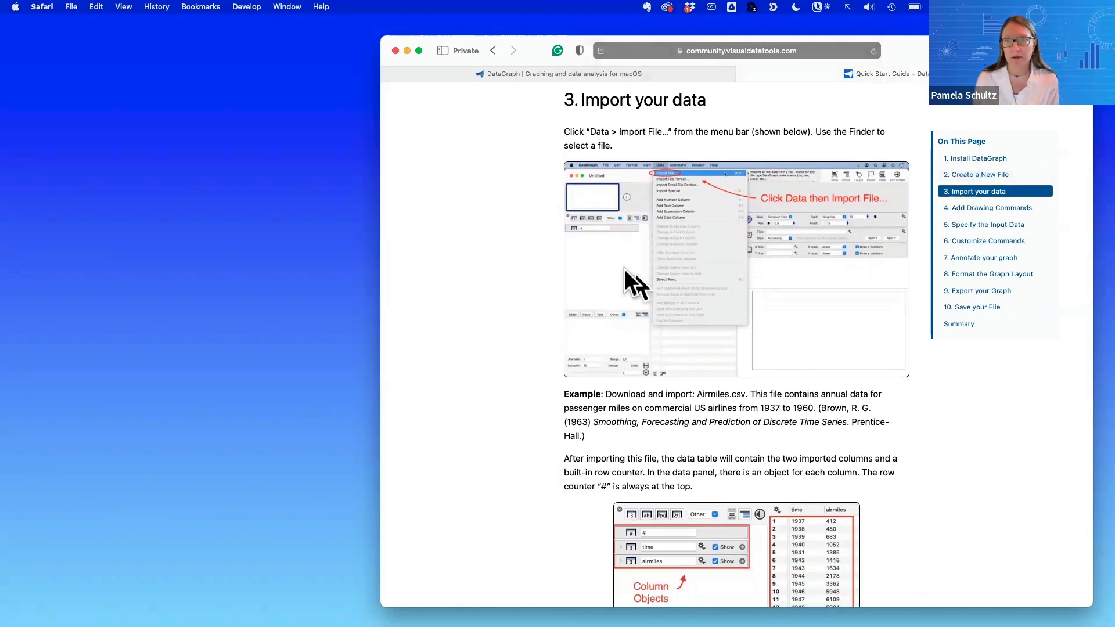
scroll(661, 270, up, 2)
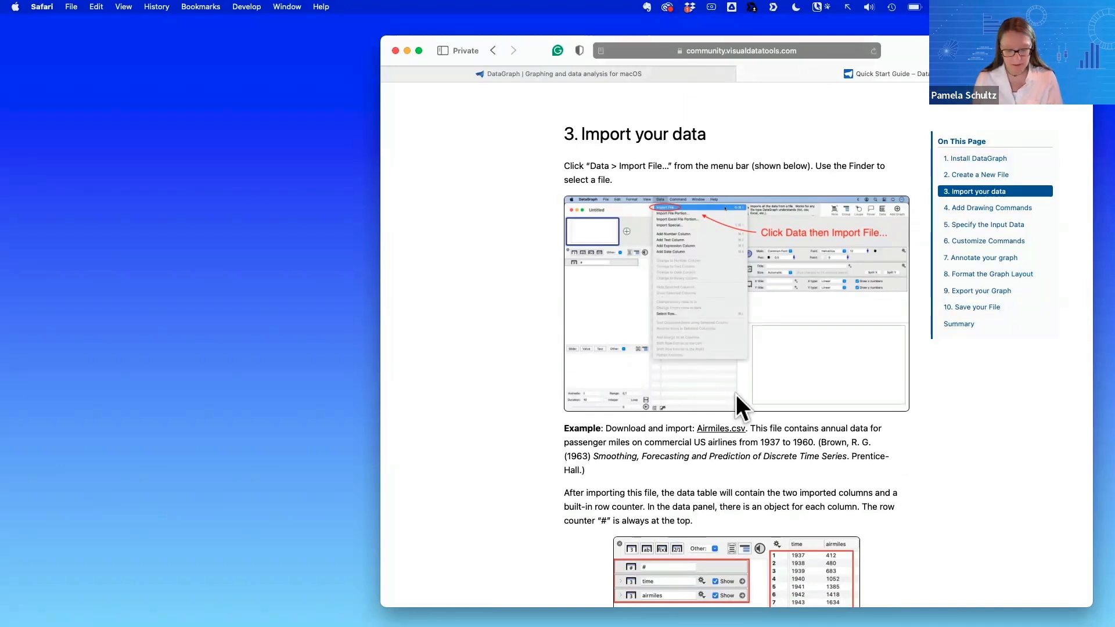
Look at the download options for the Airmiles.csv example link in the guide's import section
click(735, 433)
click(712, 443)
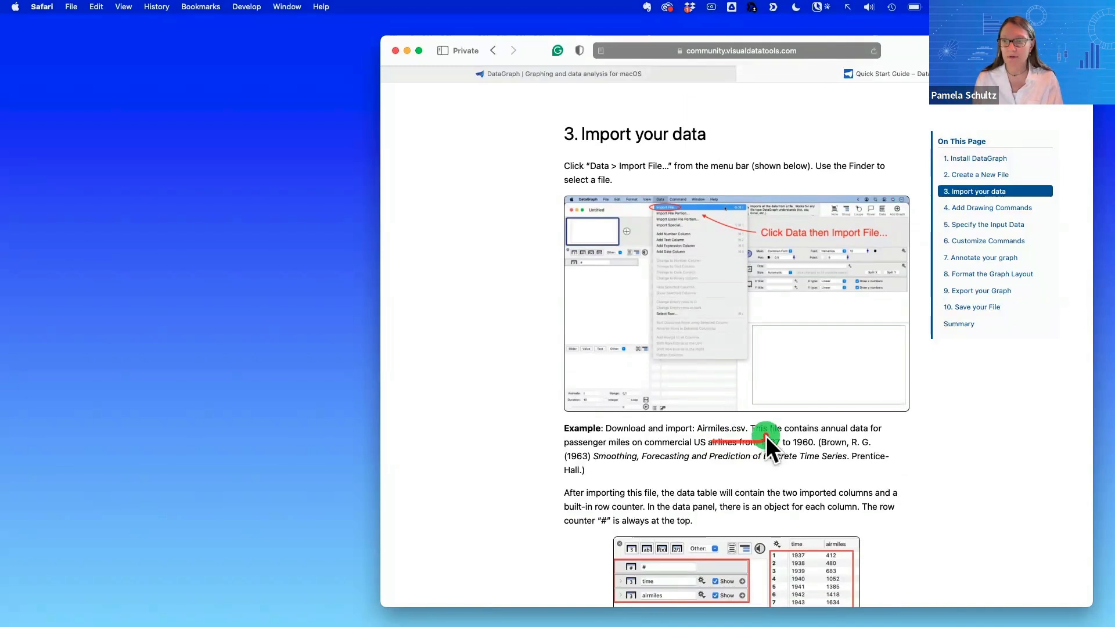
drag(716, 445, 759, 443)
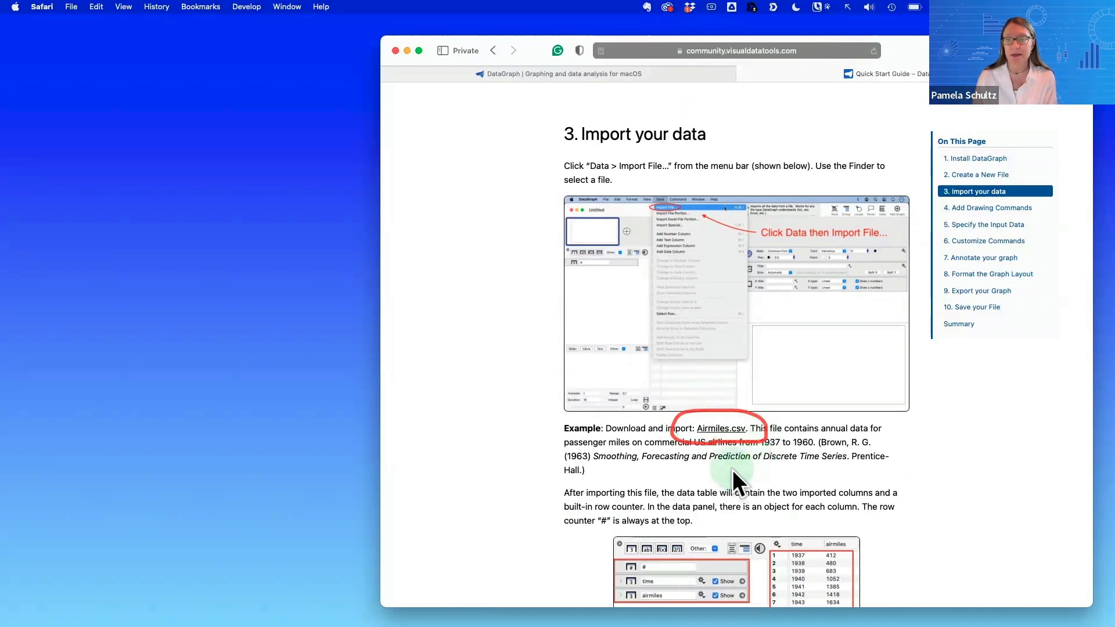
right_click(723, 431)
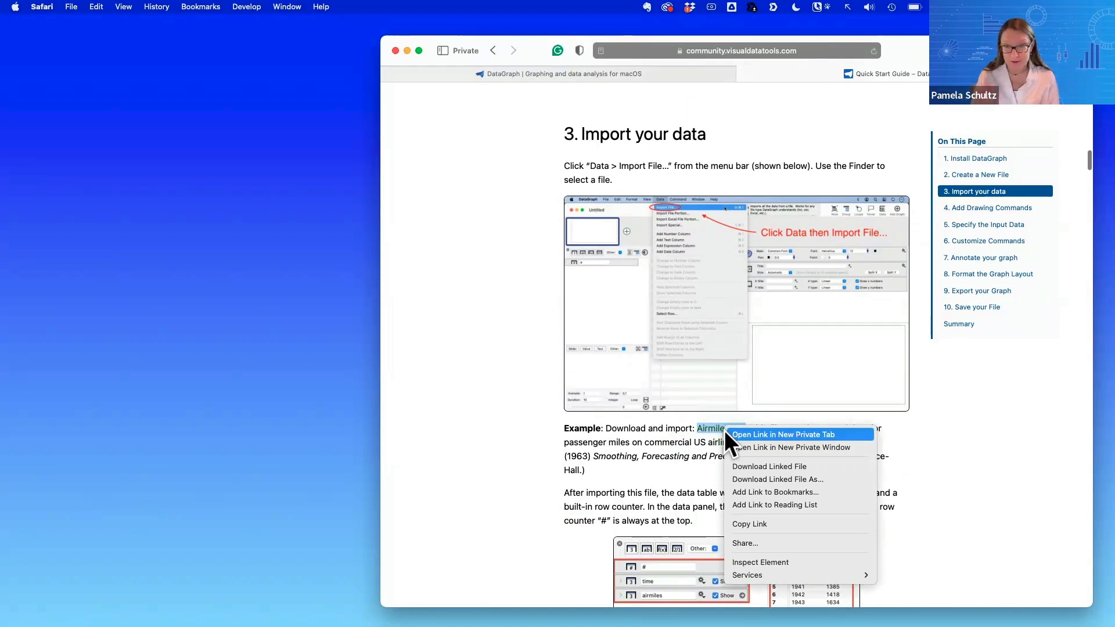
right_click(713, 427)
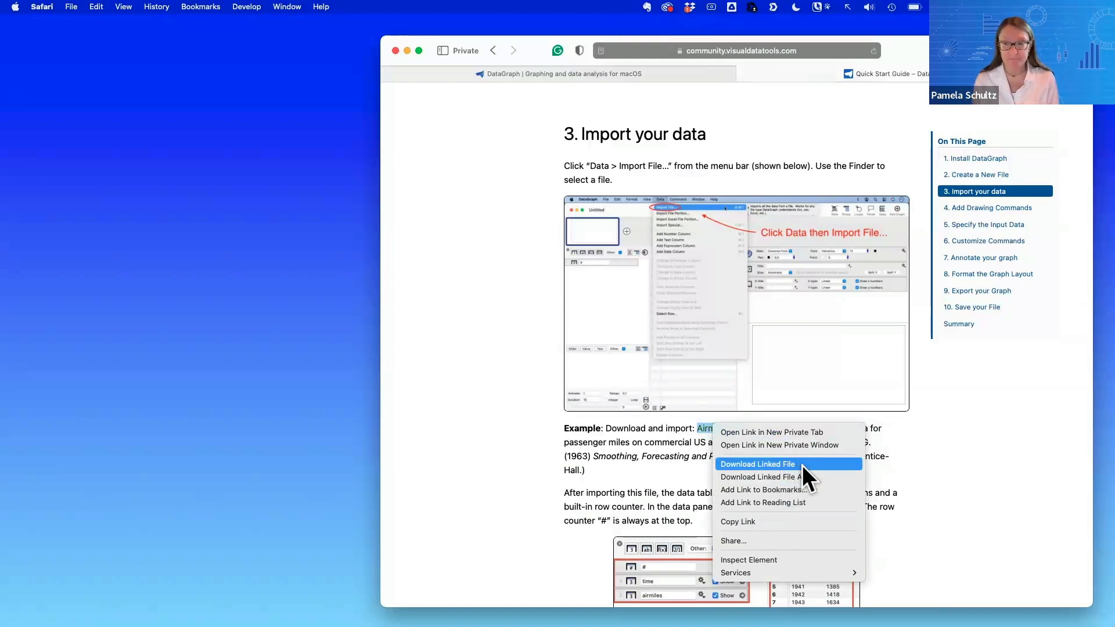
click(658, 477)
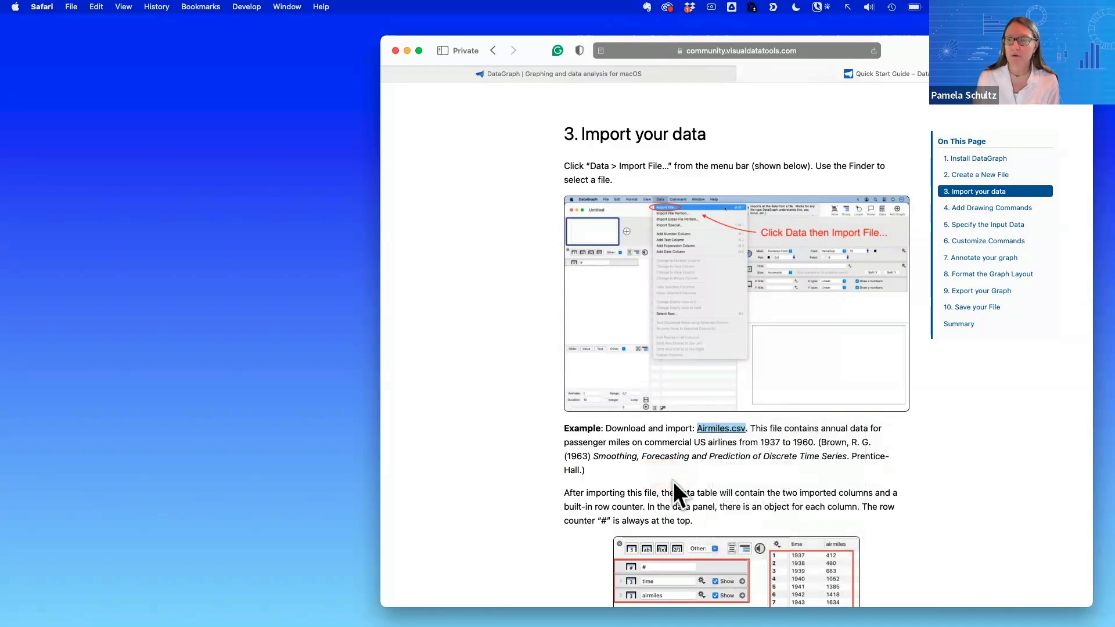
Switch to DataGraph and import airmiles.csv from the Downloads folder into the blank file
click(673, 482)
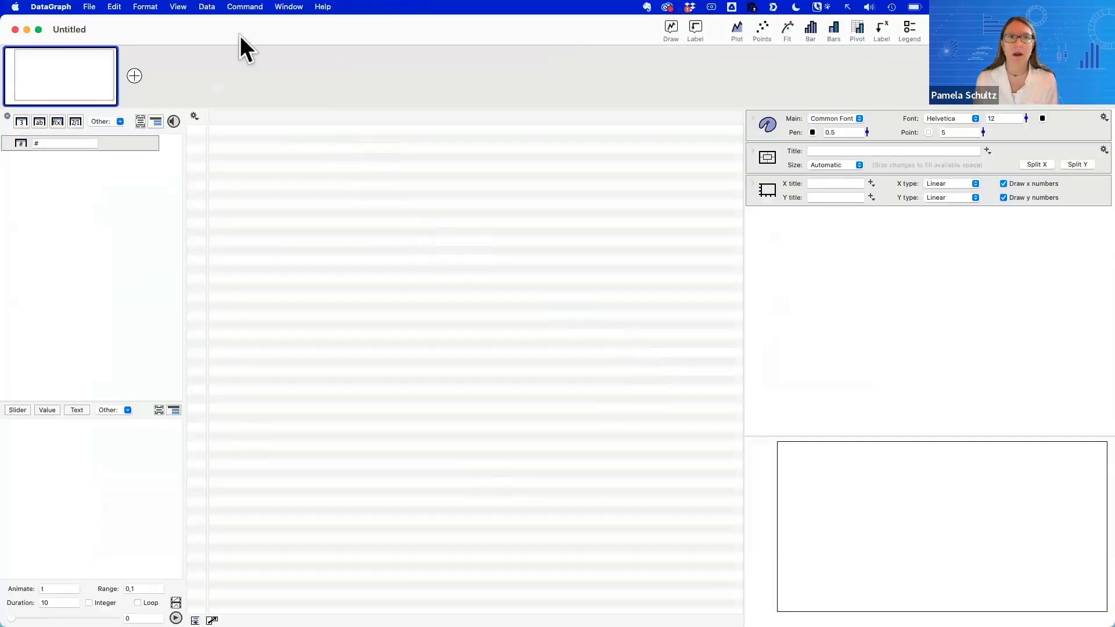
click(208, 8)
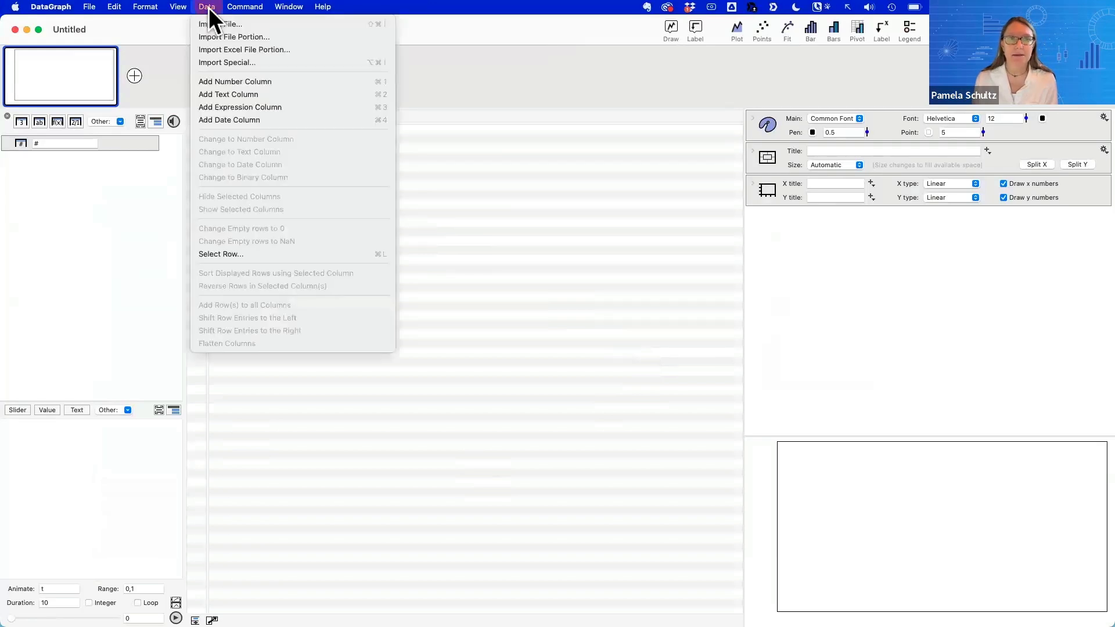
click(261, 27)
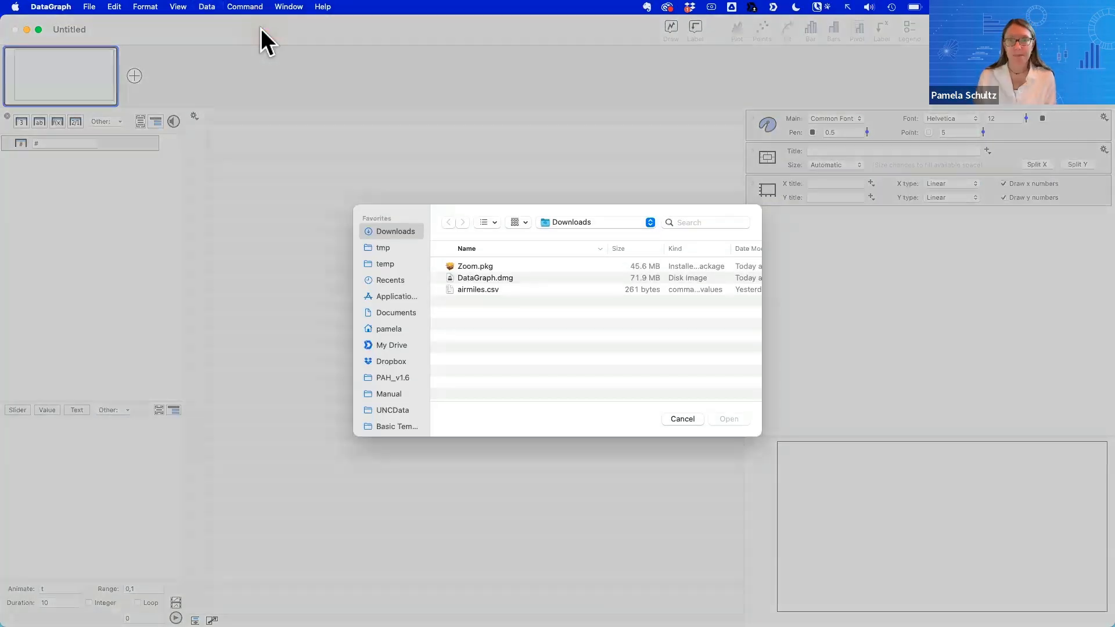
click(472, 289)
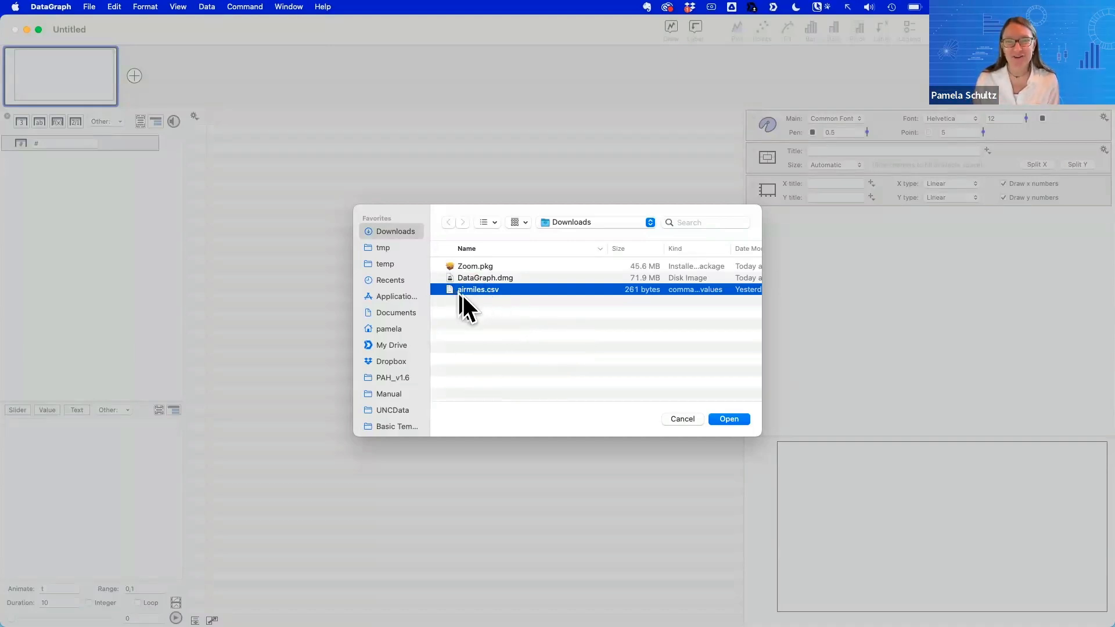
click(727, 417)
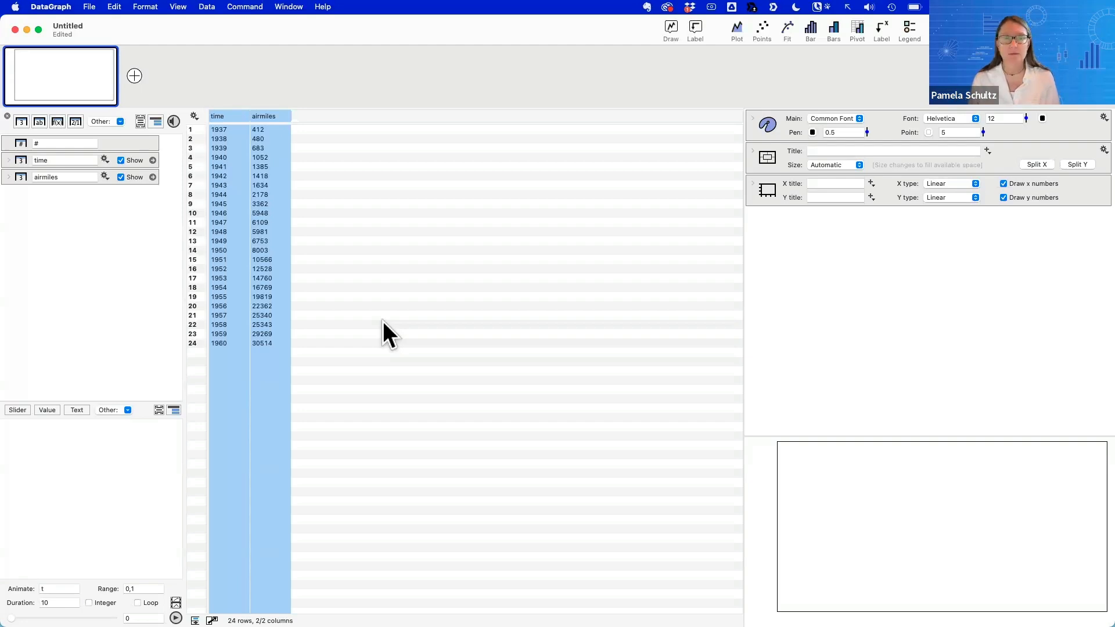
Inspect the imported time and airmiles columns in the data table and their matching column objects
click(309, 269)
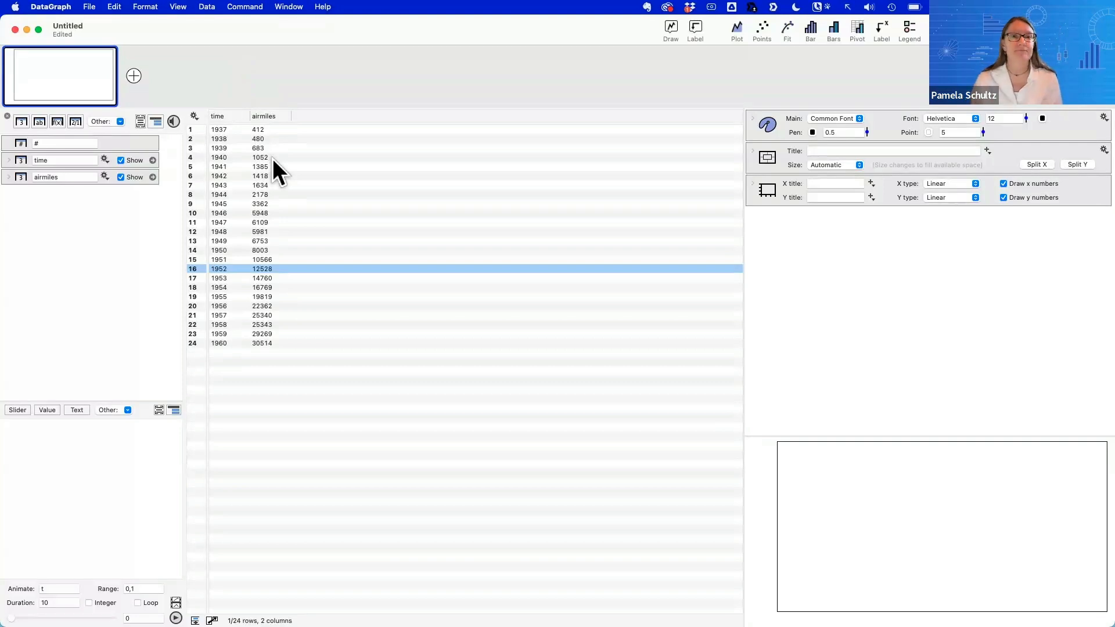
click(217, 117)
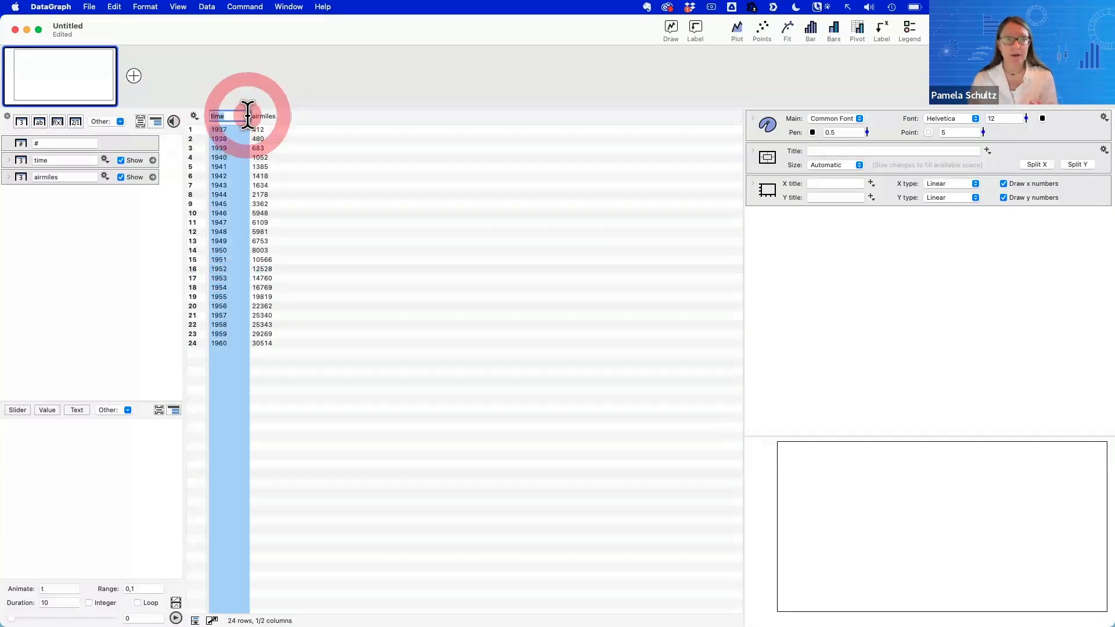
click(265, 115)
click(48, 160)
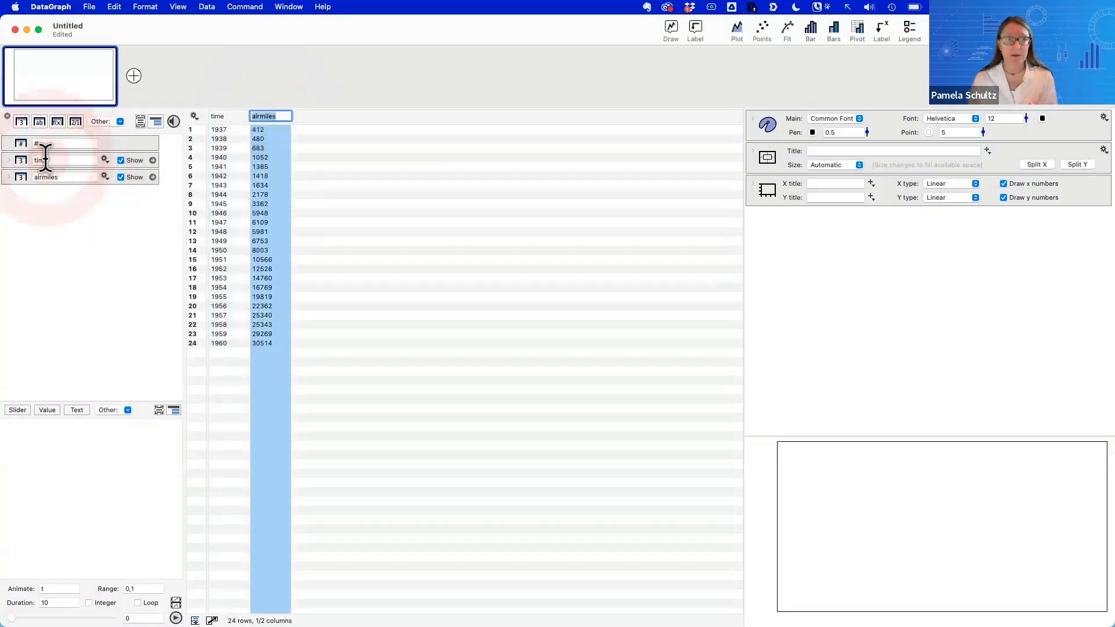
click(65, 176)
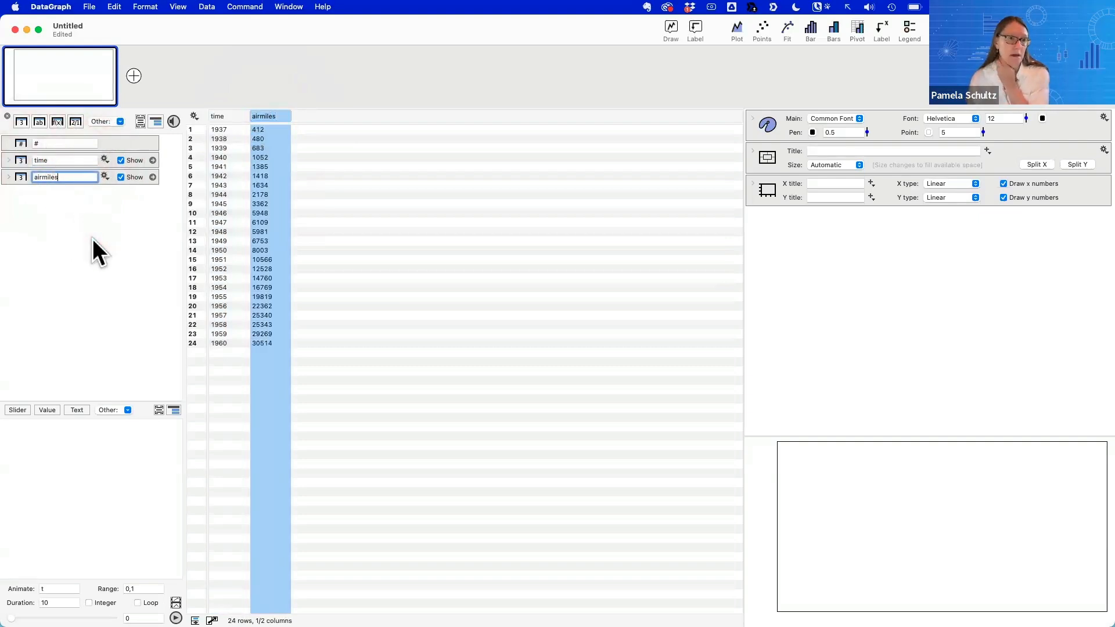
Switch to the Quick Start Guide in Safari and read about column objects, the built-in row counter, and data types
key(ctrl+Left)
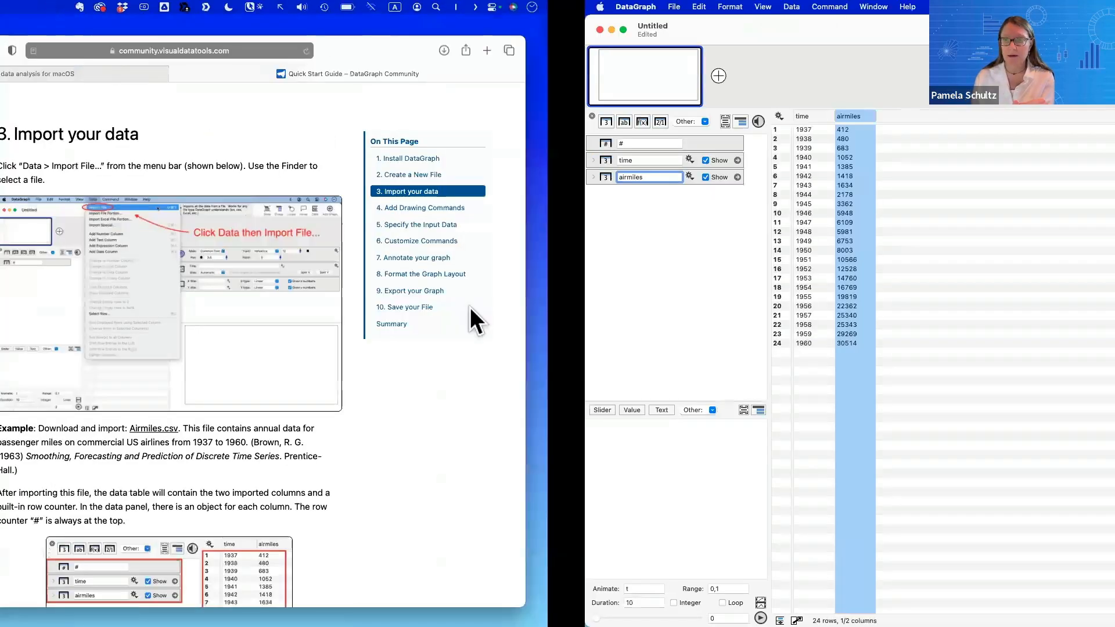
scroll(869, 428, down, 10)
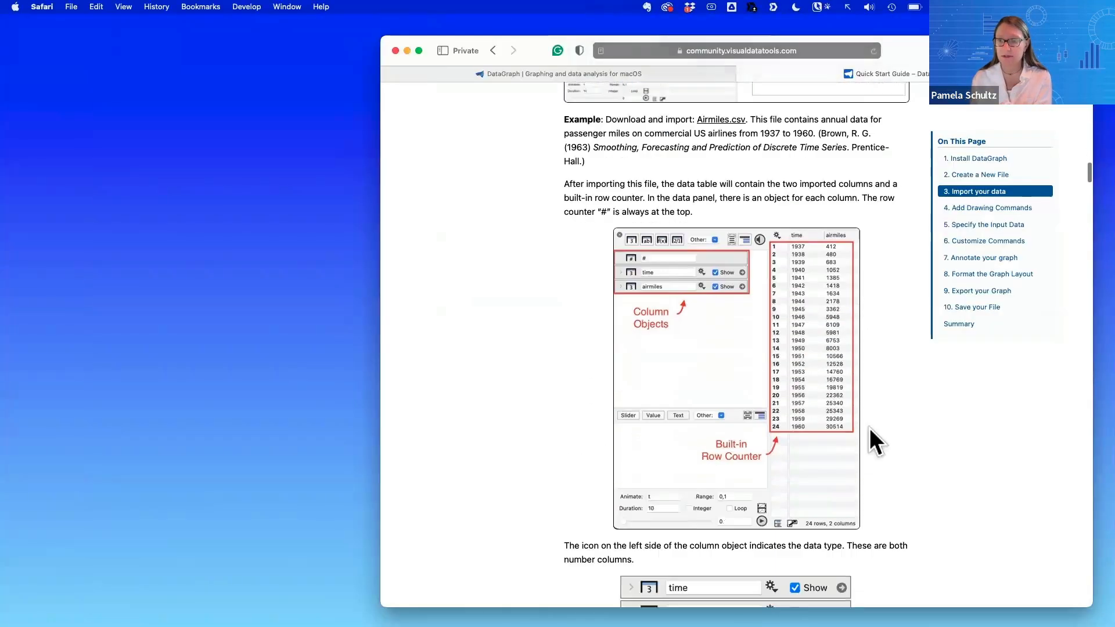
scroll(869, 428, down, 2)
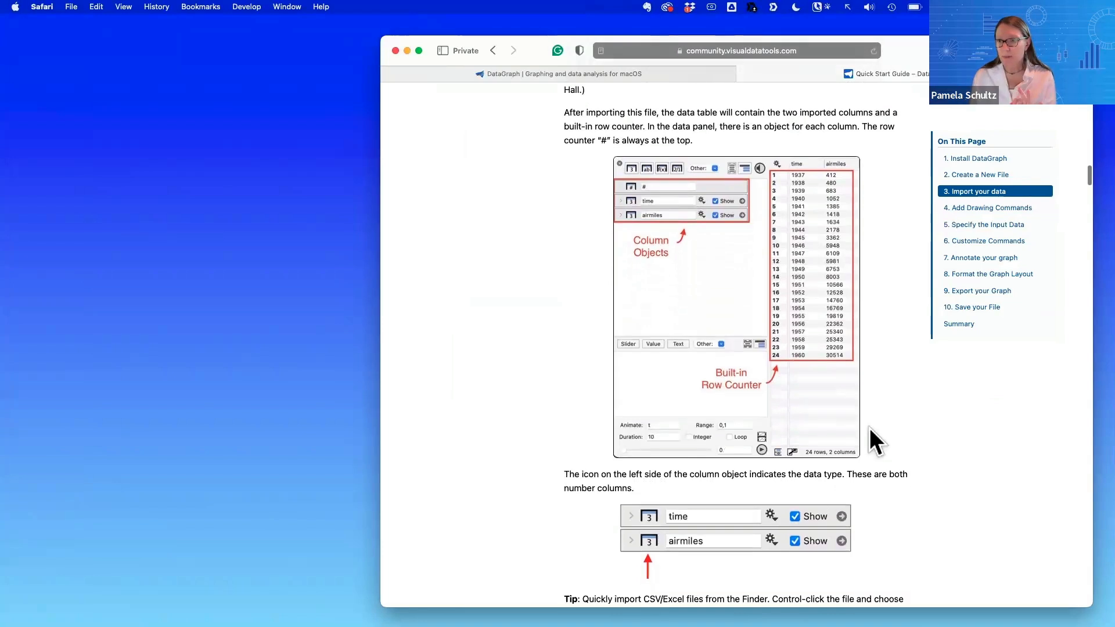
scroll(869, 428, up, 3)
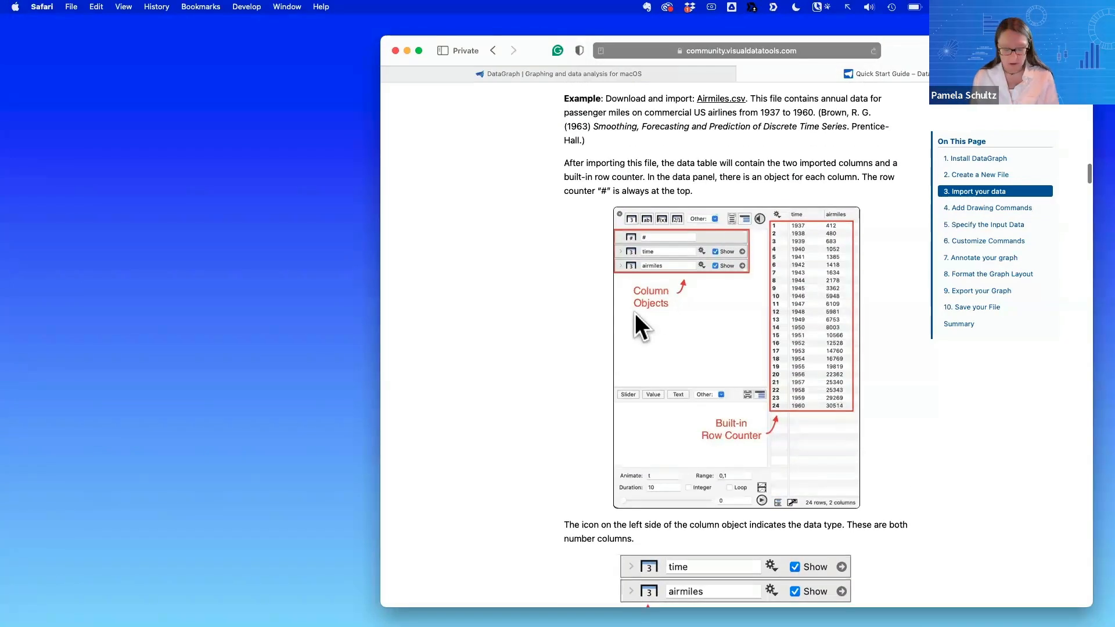
drag(573, 244, 615, 240)
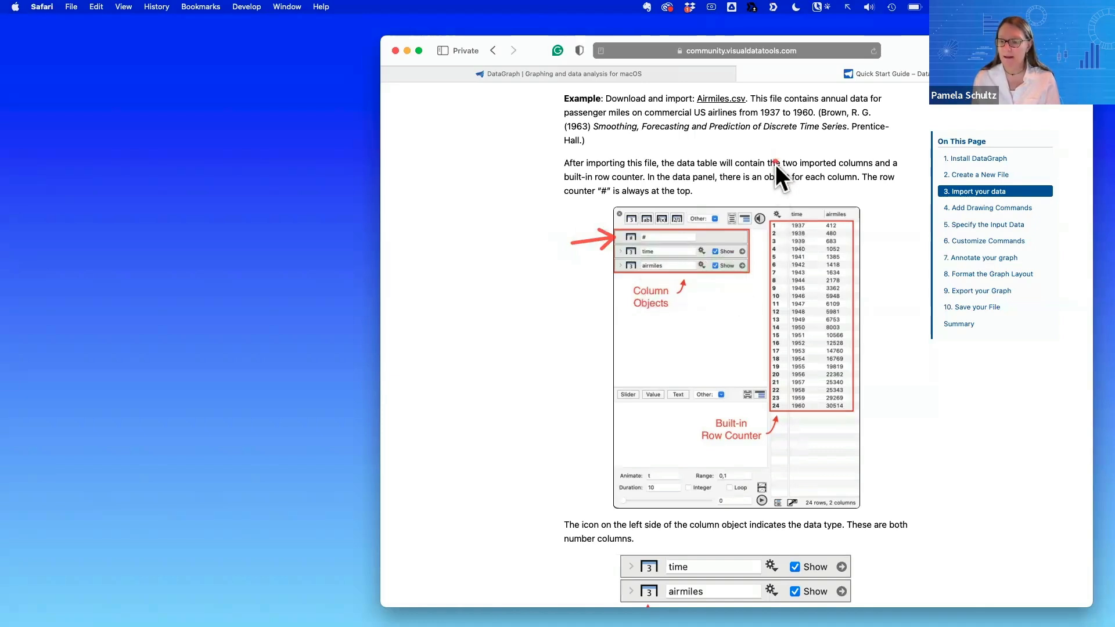
drag(776, 165, 772, 218)
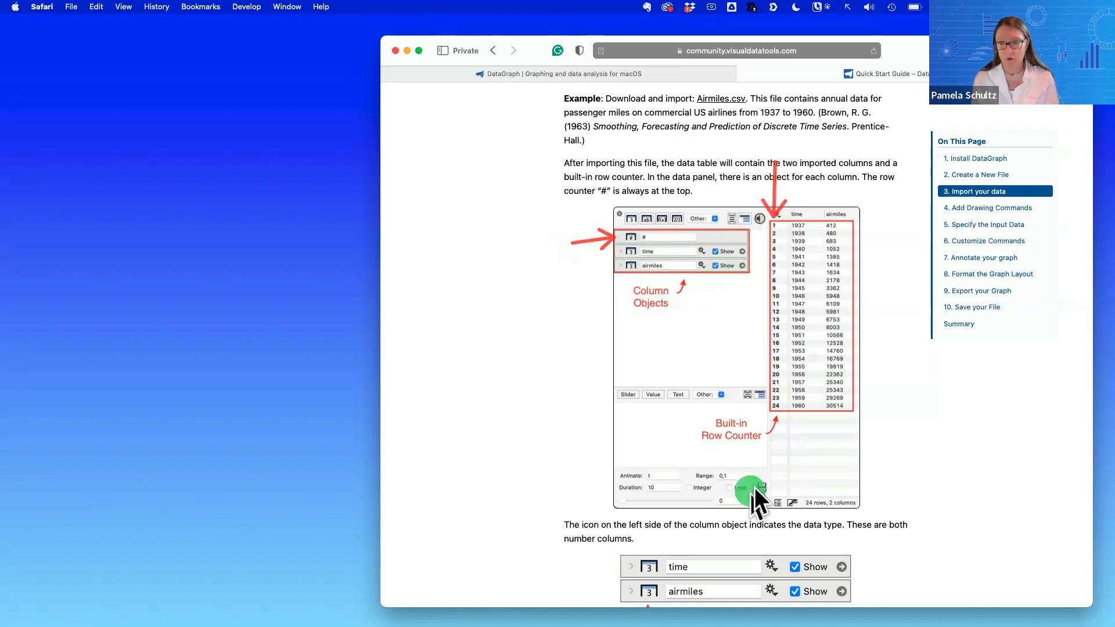
key(Escape)
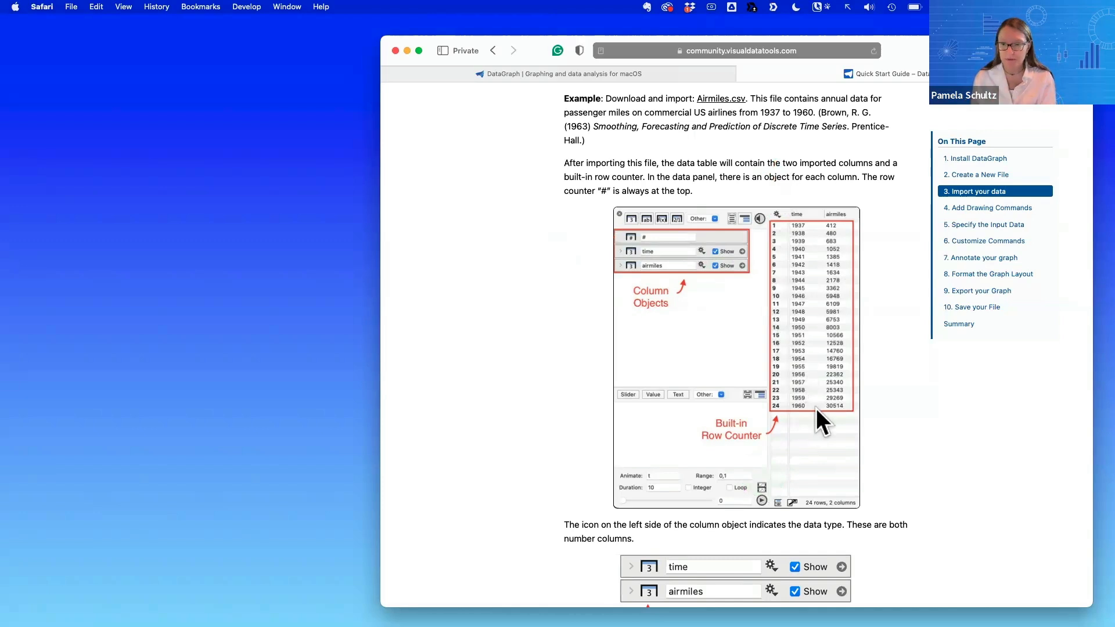
scroll(816, 409, down, 5)
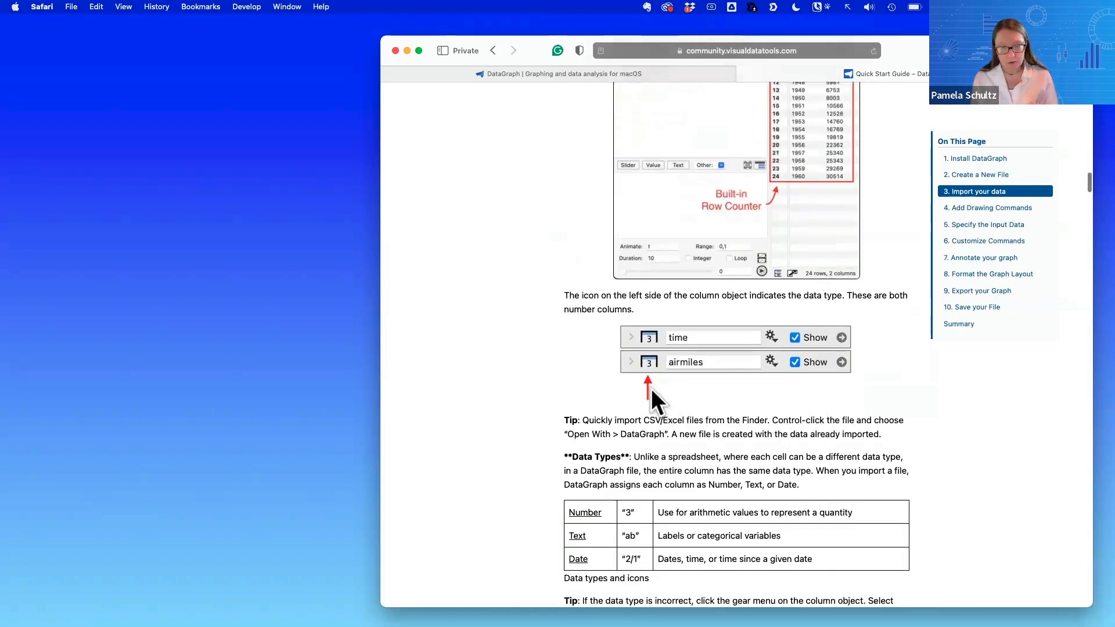
mouse_move(633, 374)
mouse_down()
mouse_move(663, 319)
mouse_move(626, 374)
mouse_move(642, 382)
mouse_up()
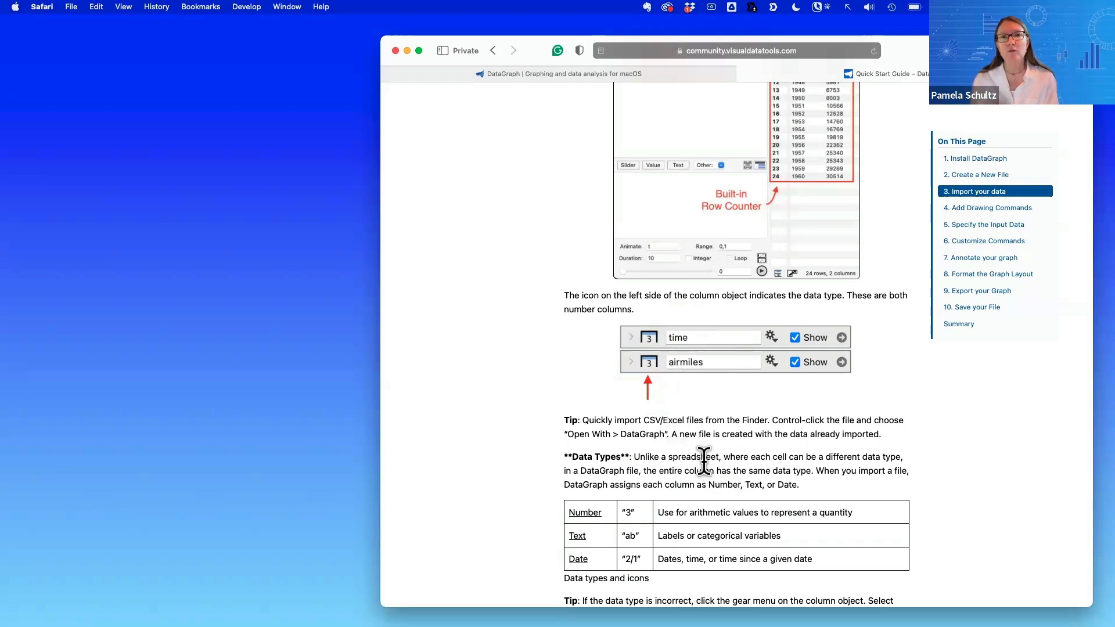
scroll(704, 459, down, 2)
scroll(704, 459, down, 3)
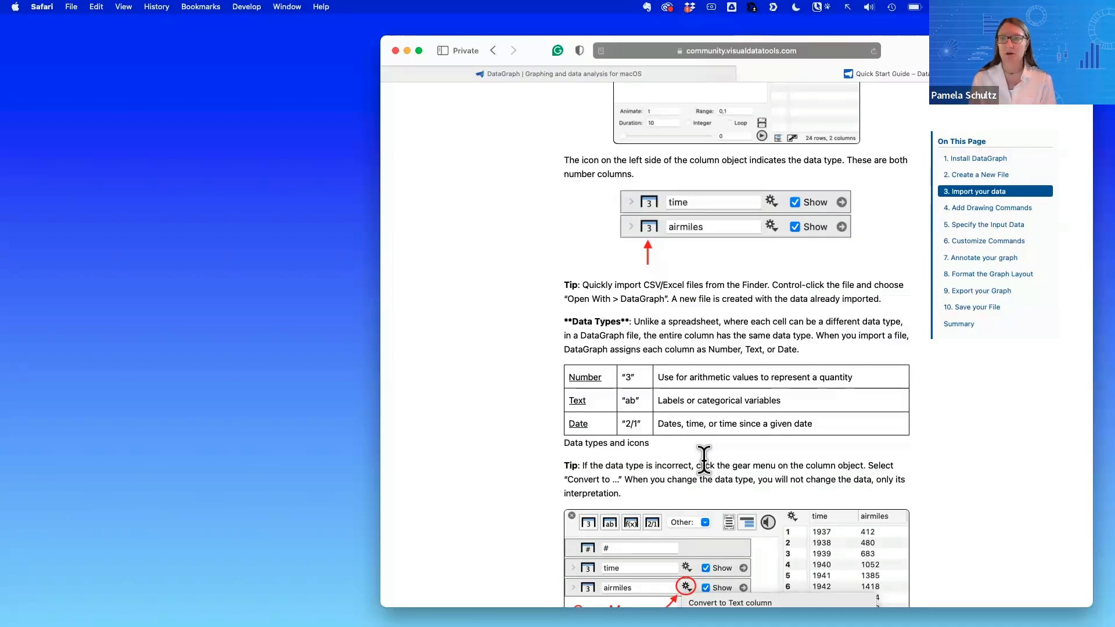
Read the guide's notes on data types and column conversion, and the start of the Add Drawing Commands section
scroll(708, 459, down, 5)
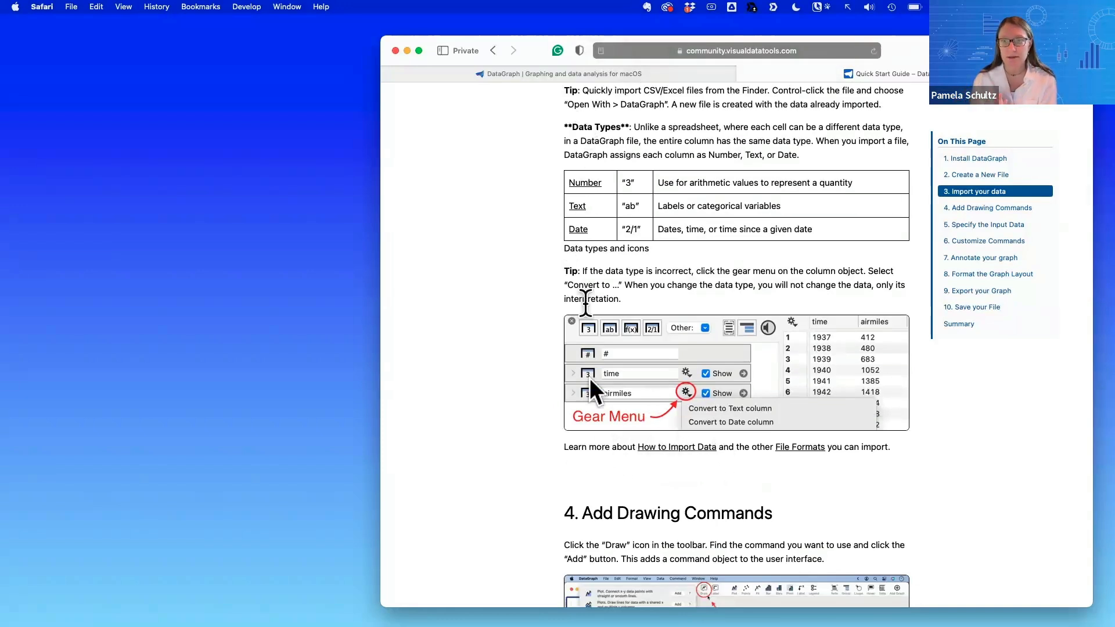
scroll(518, 232, up, 2)
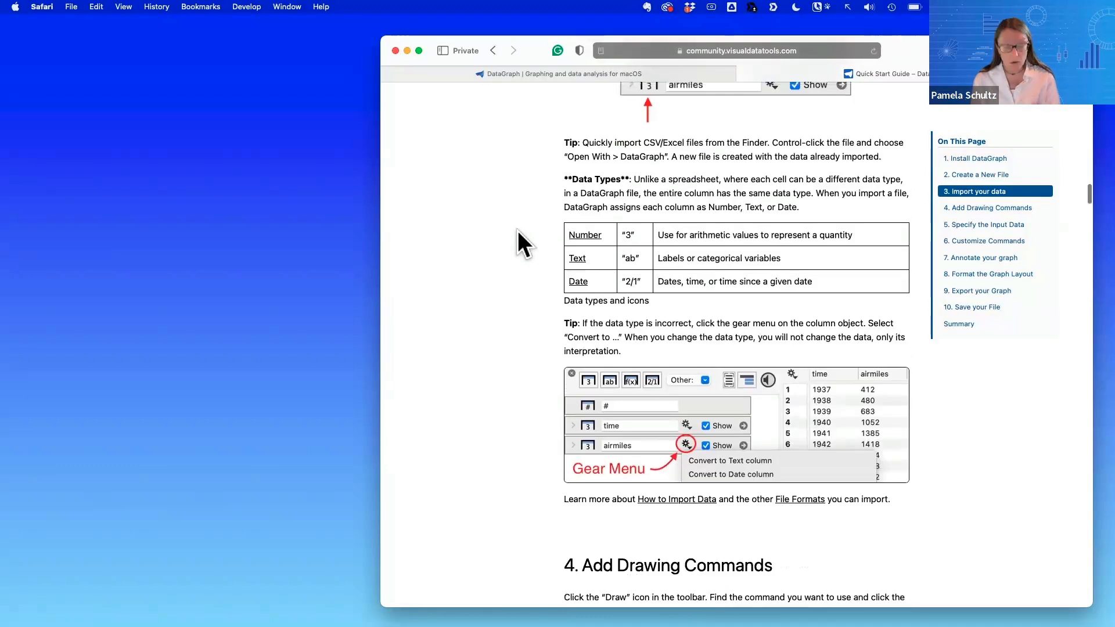
mouse_move(454, 231)
mouse_down()
mouse_move(559, 232)
mouse_move(556, 277)
mouse_move(562, 235)
mouse_up()
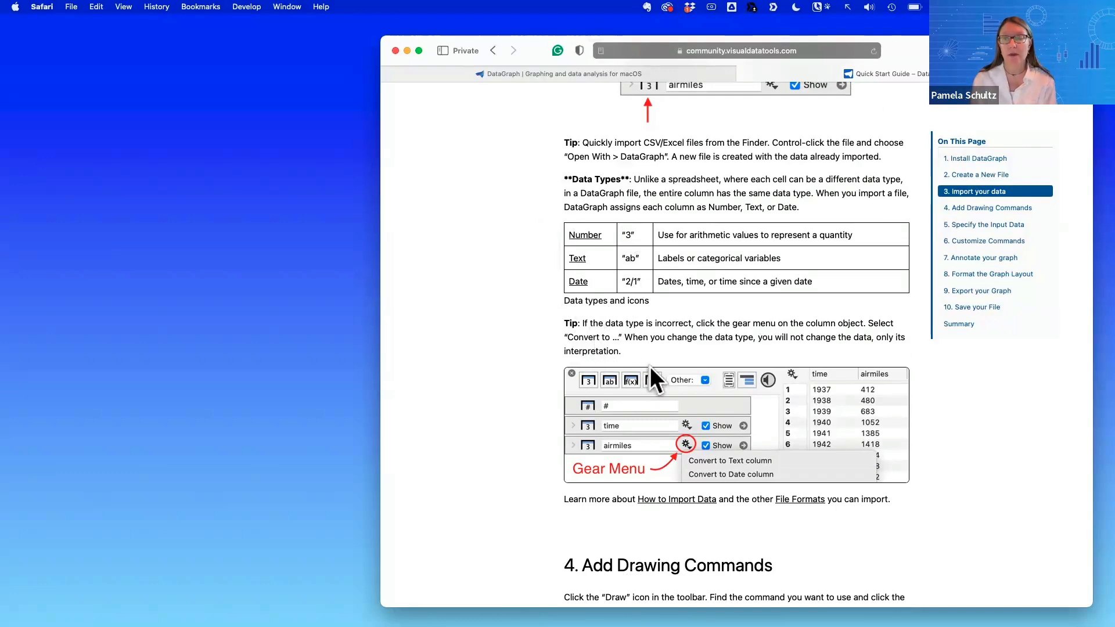
scroll(709, 389, down, 3)
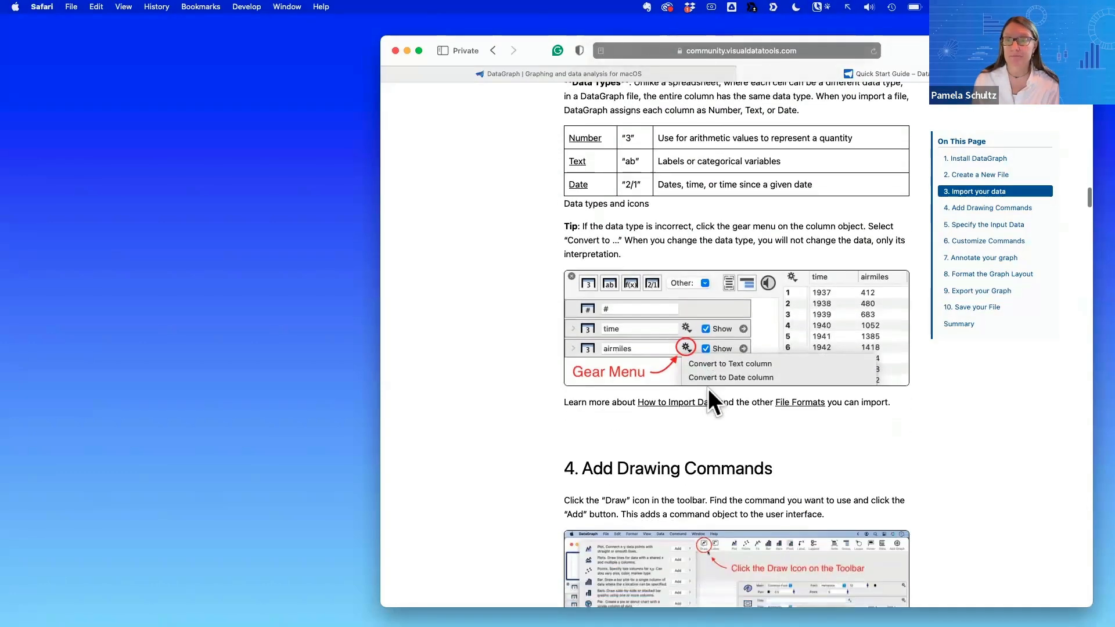
scroll(708, 388, down, 9)
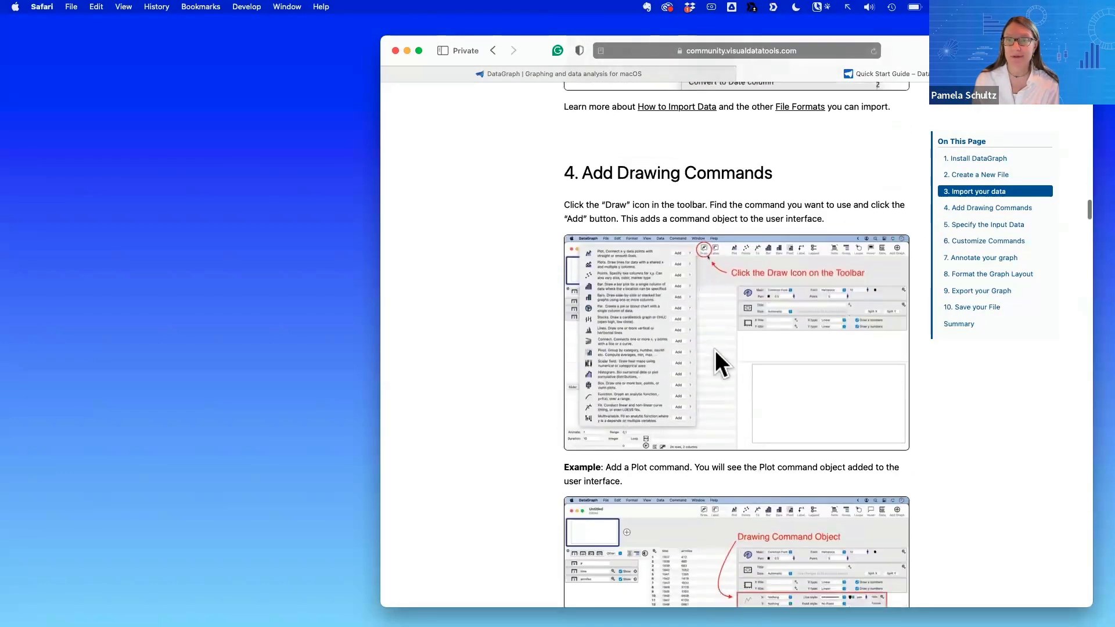
scroll(716, 350, down, 2)
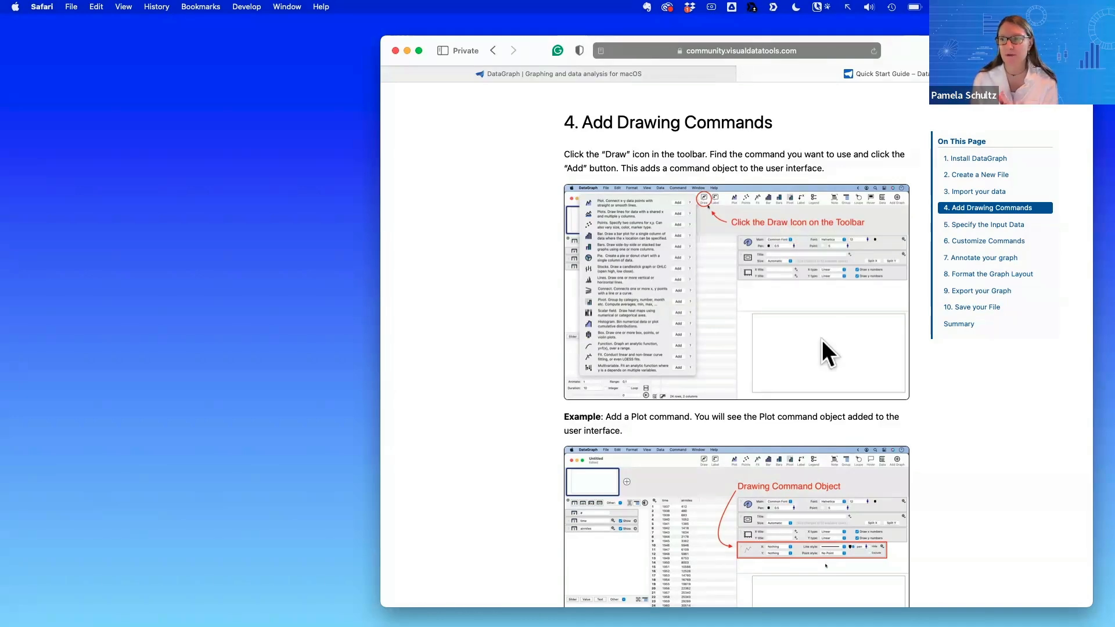
Switch to DataGraph and look over the side panel holding the column objects, variables and animation settings
key(ctrl+Right)
click(145, 261)
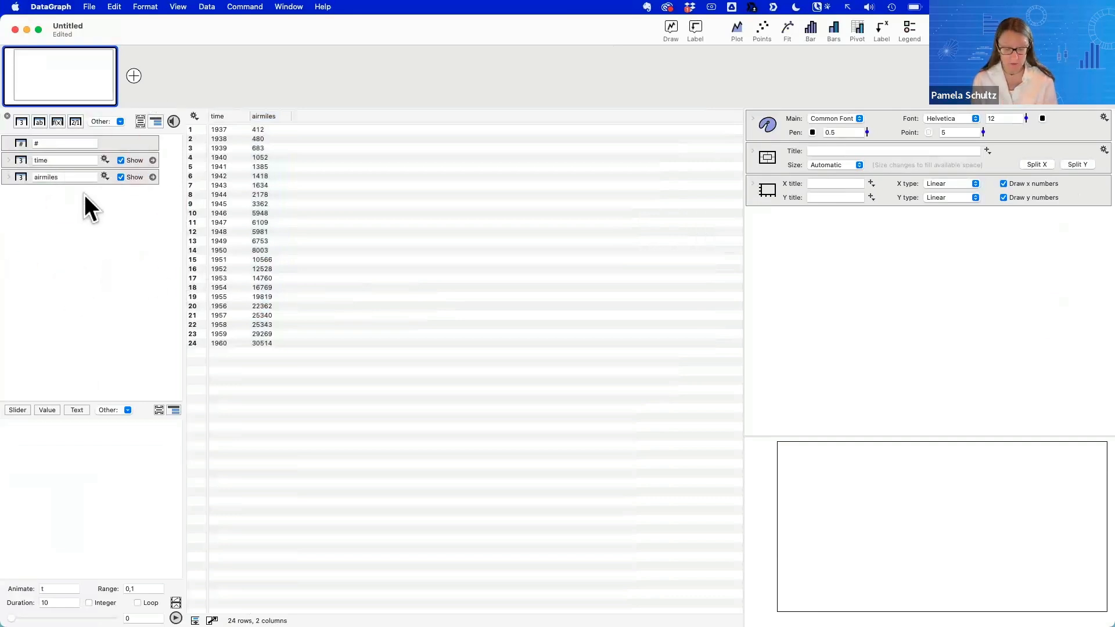
mouse_move(3, 108)
mouse_down()
mouse_move(187, 209)
mouse_move(193, 626)
mouse_up()
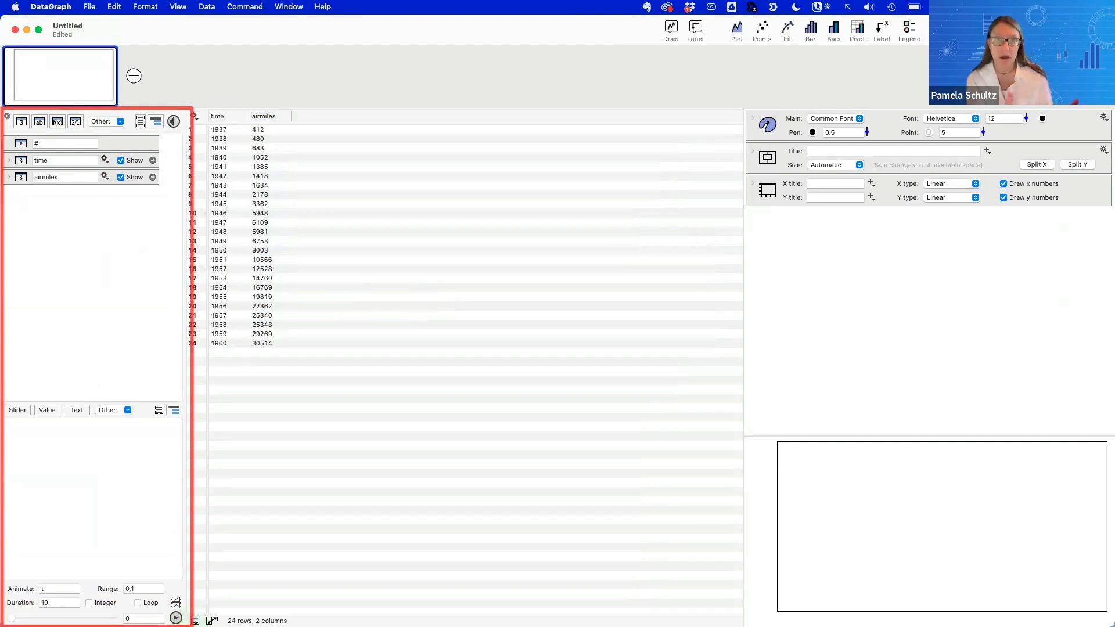
key(Escape)
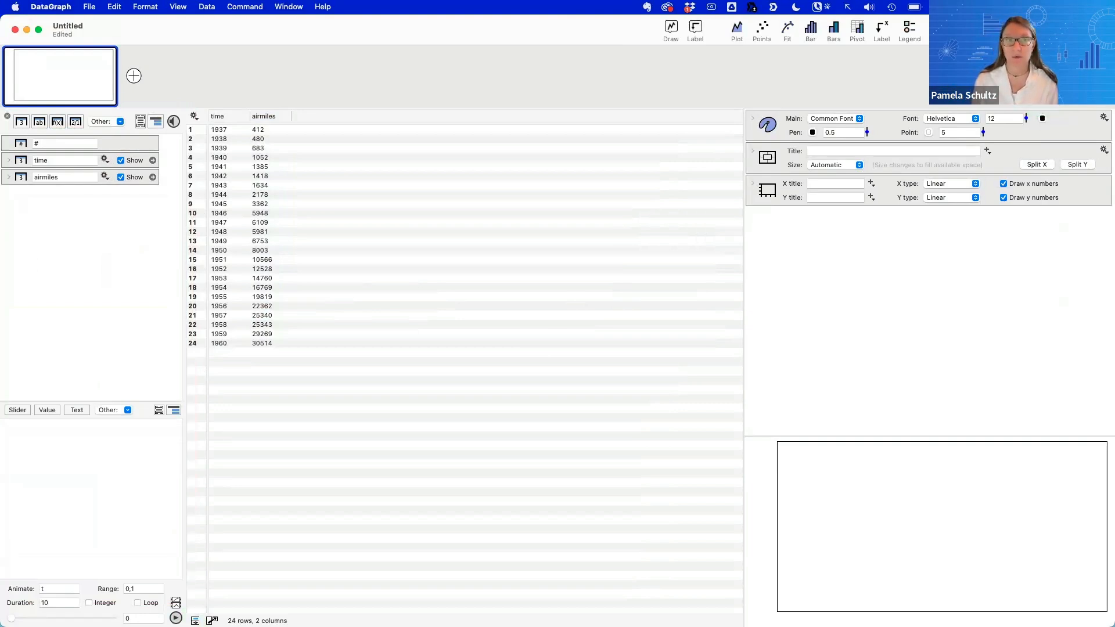
Hide the side panel with the column objects and variables to see only the data table, and show it again
key(super+1)
key(super+1)
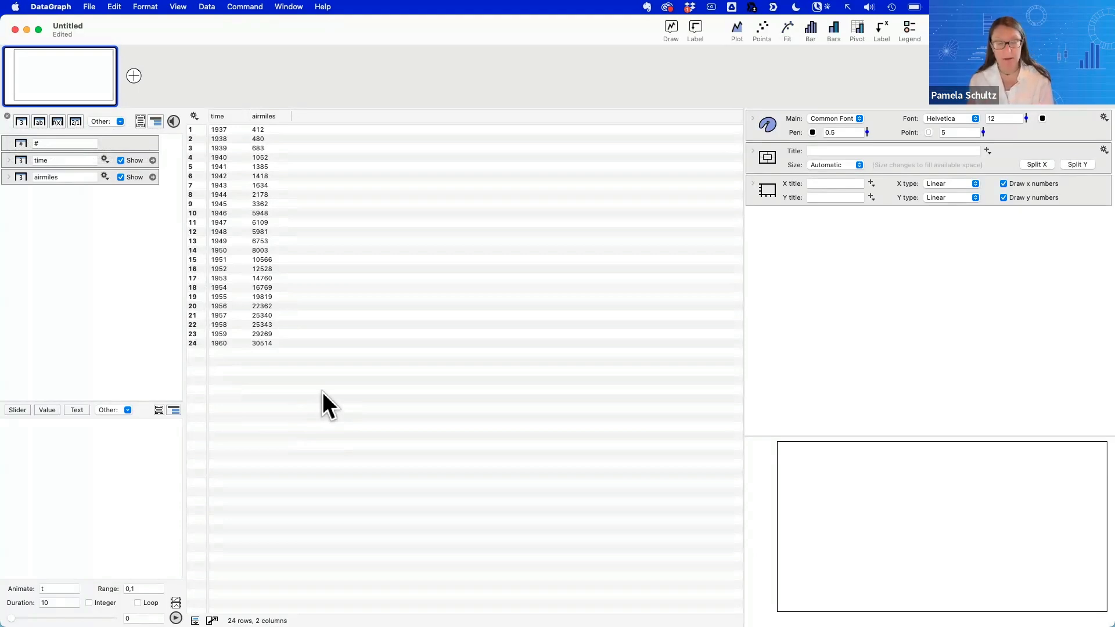
key(super+1)
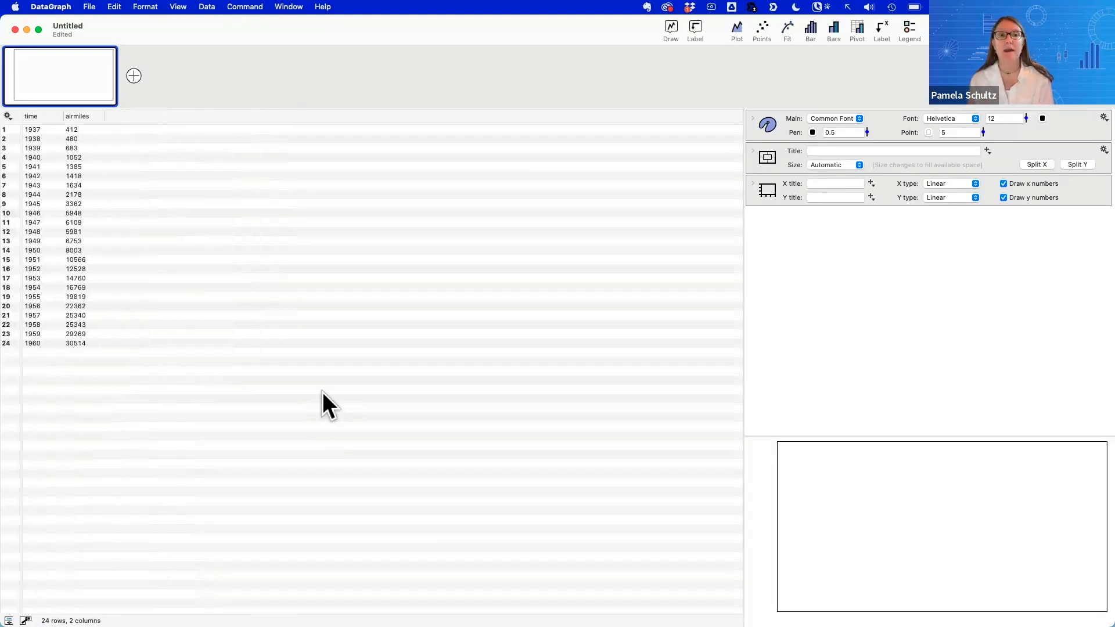
key(super+1)
key(super+1)
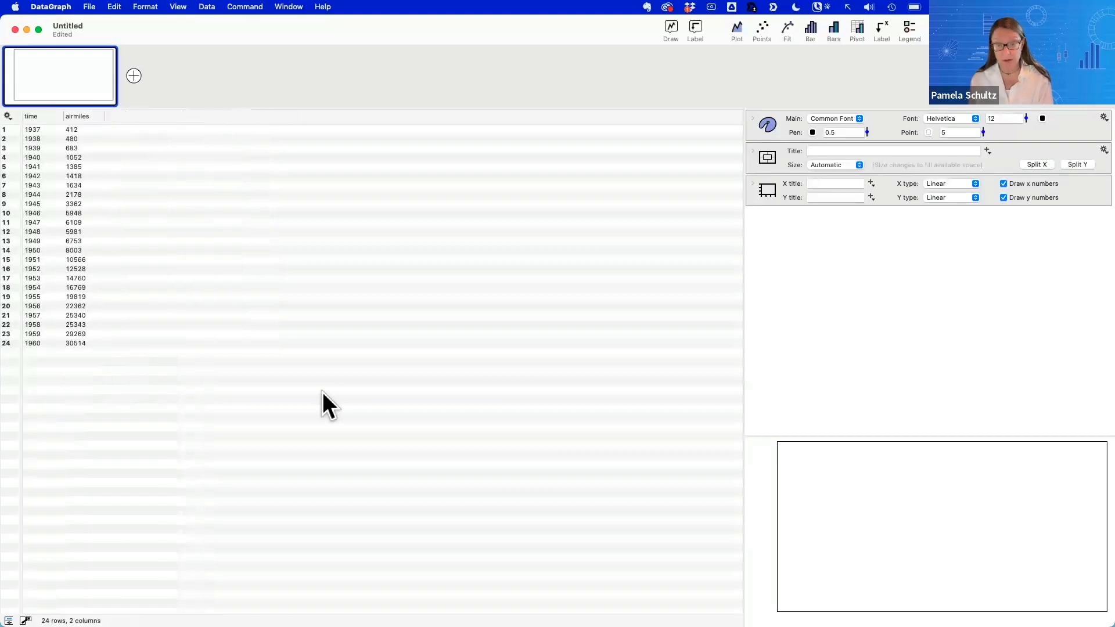
key(super+1)
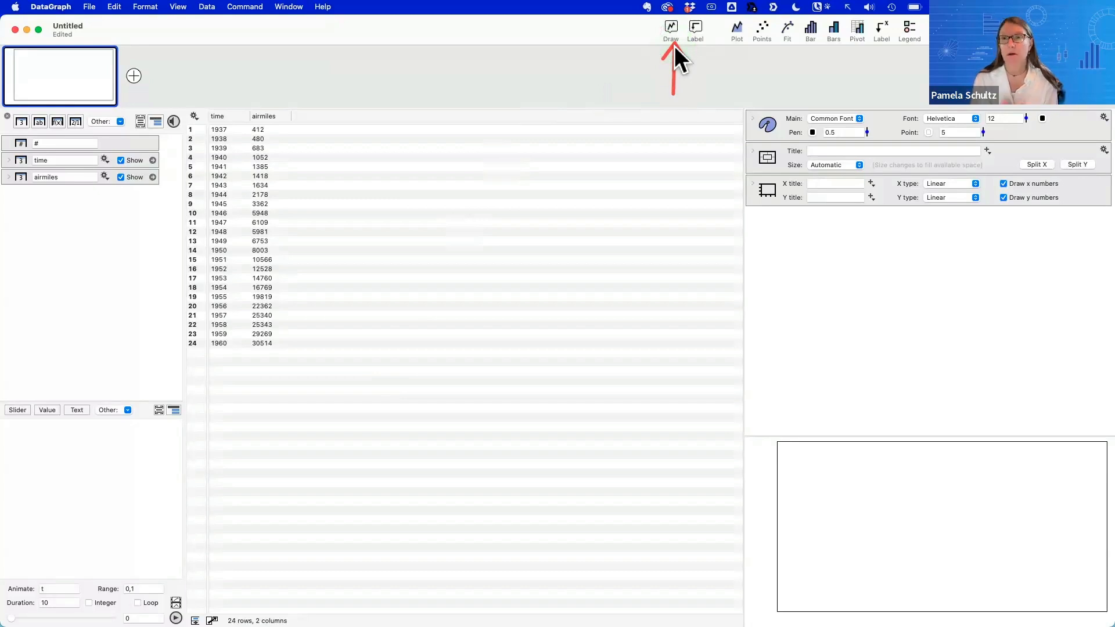
Add a Plot command from the list of Draw commands and select its command object
click(670, 26)
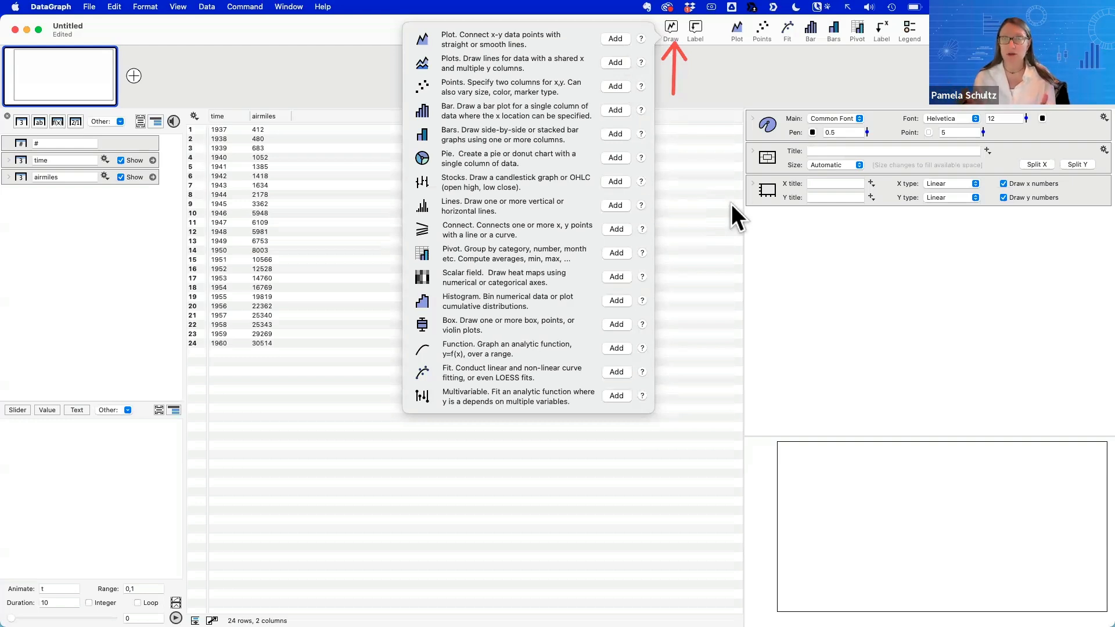
click(615, 39)
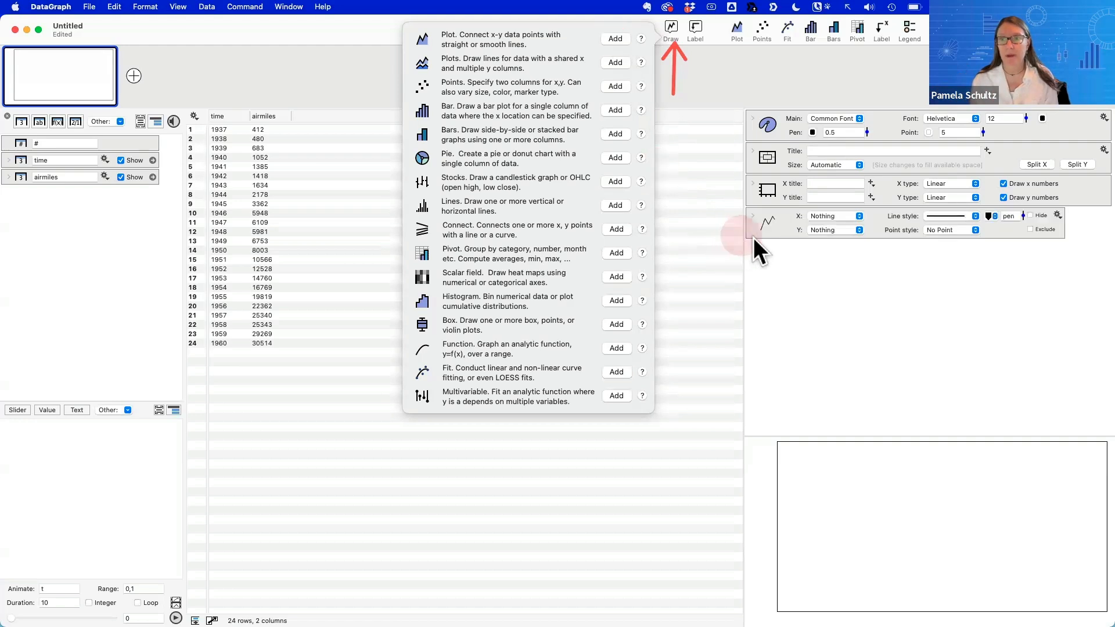
click(769, 226)
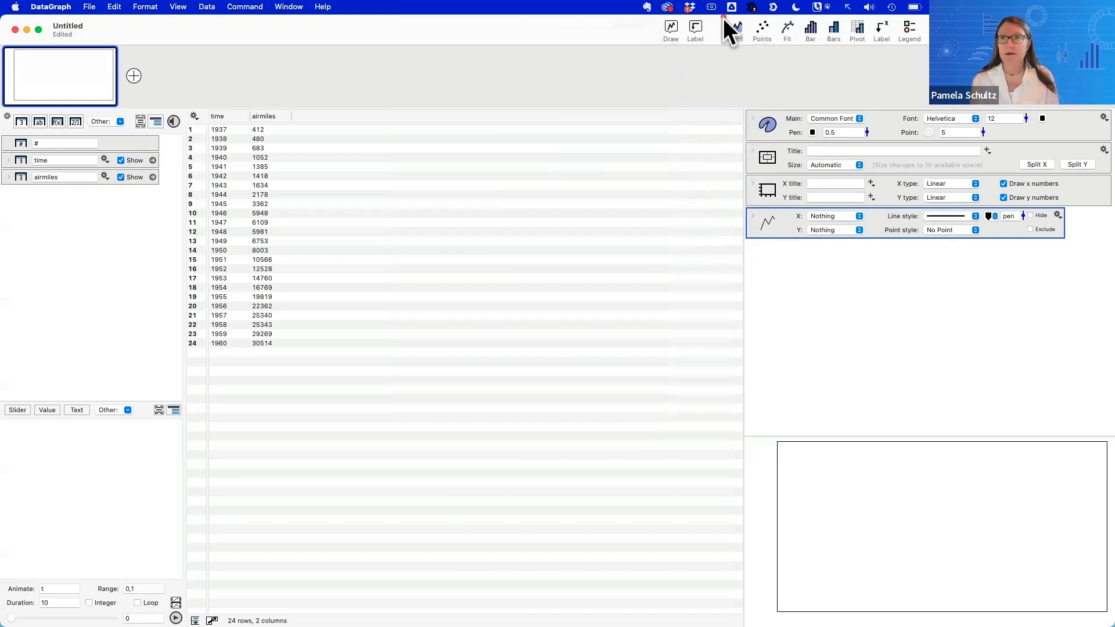
mouse_move(723, 16)
mouse_down()
mouse_move(804, 40)
mouse_move(929, 52)
mouse_up()
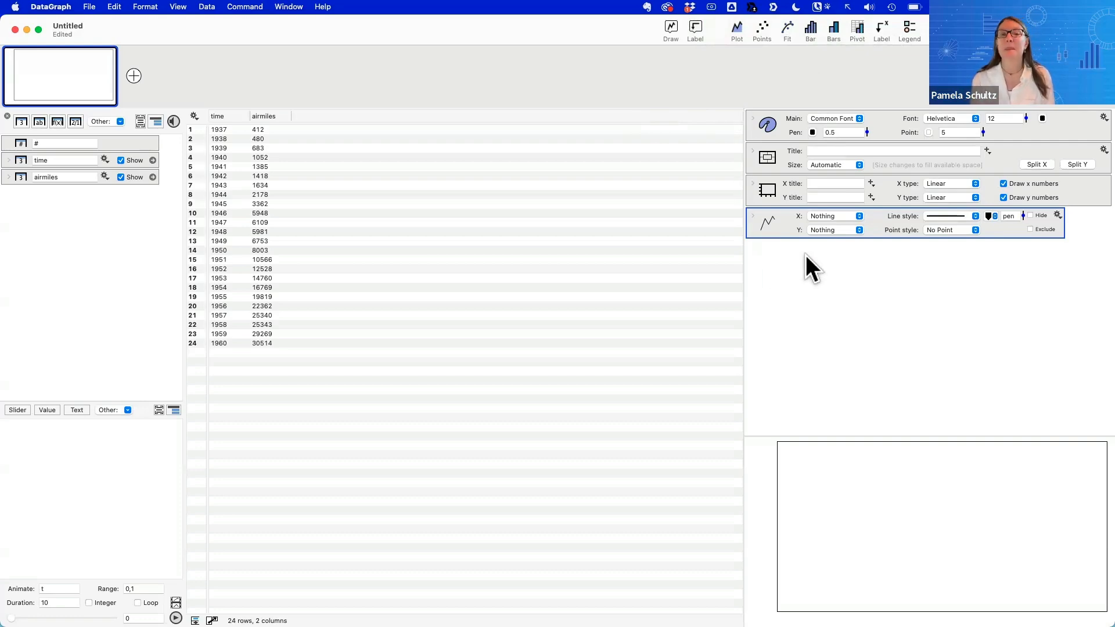
Switch to the Quick Start Guide in Safari and read the Plot command example and the table of Draw commands
key(ctrl+Left)
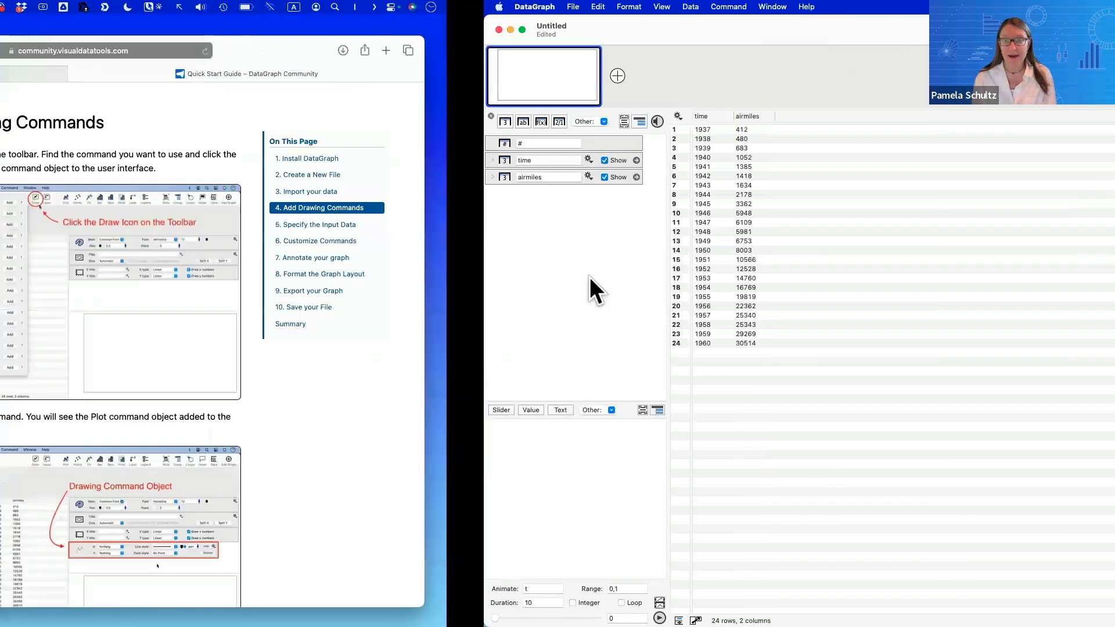
scroll(769, 371, down, 5)
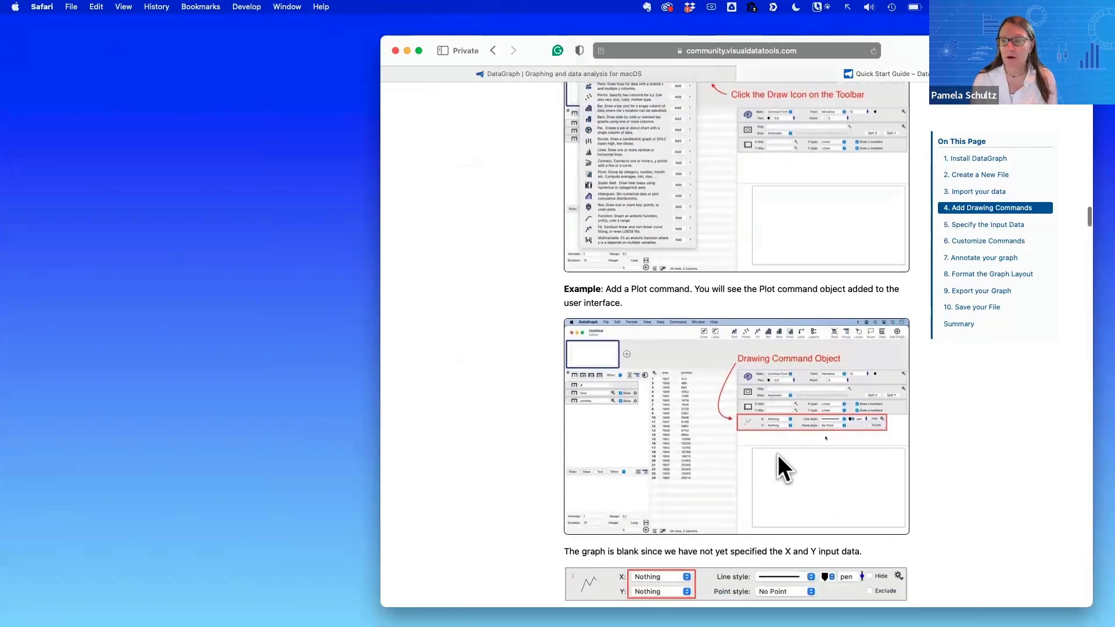
scroll(779, 514, down, 6)
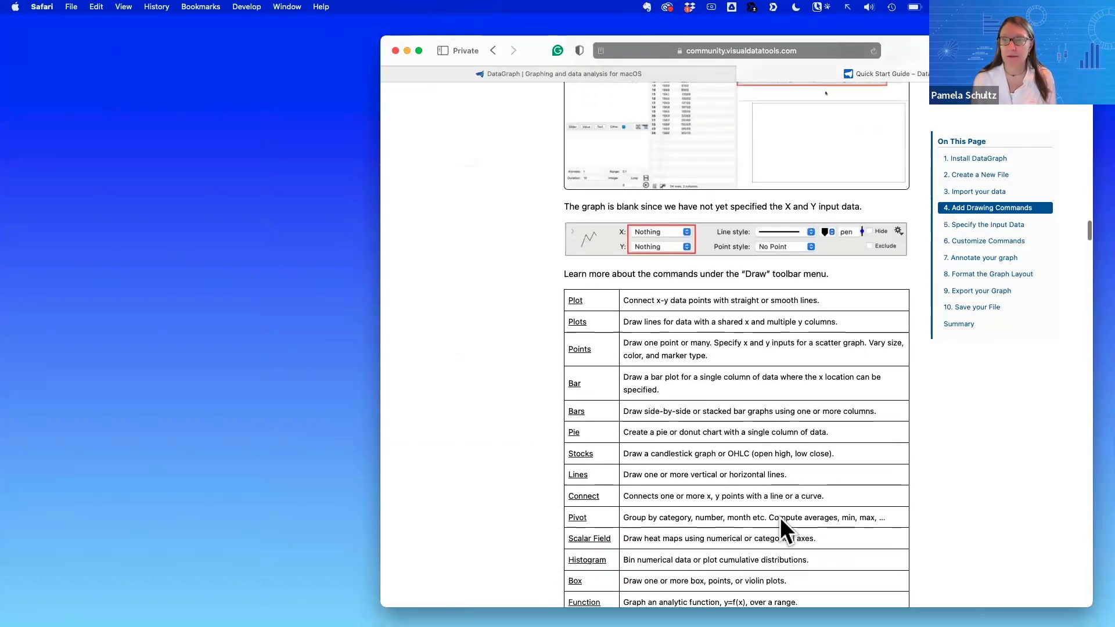
scroll(779, 517, down, 1)
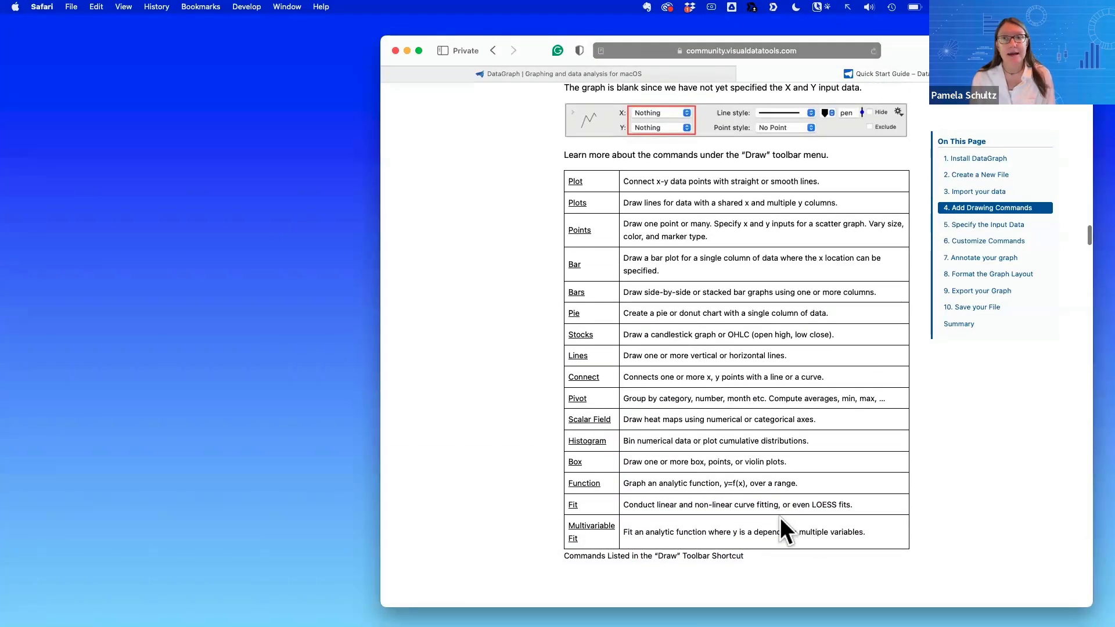
scroll(776, 454, up, 1)
scroll(776, 454, down, 1)
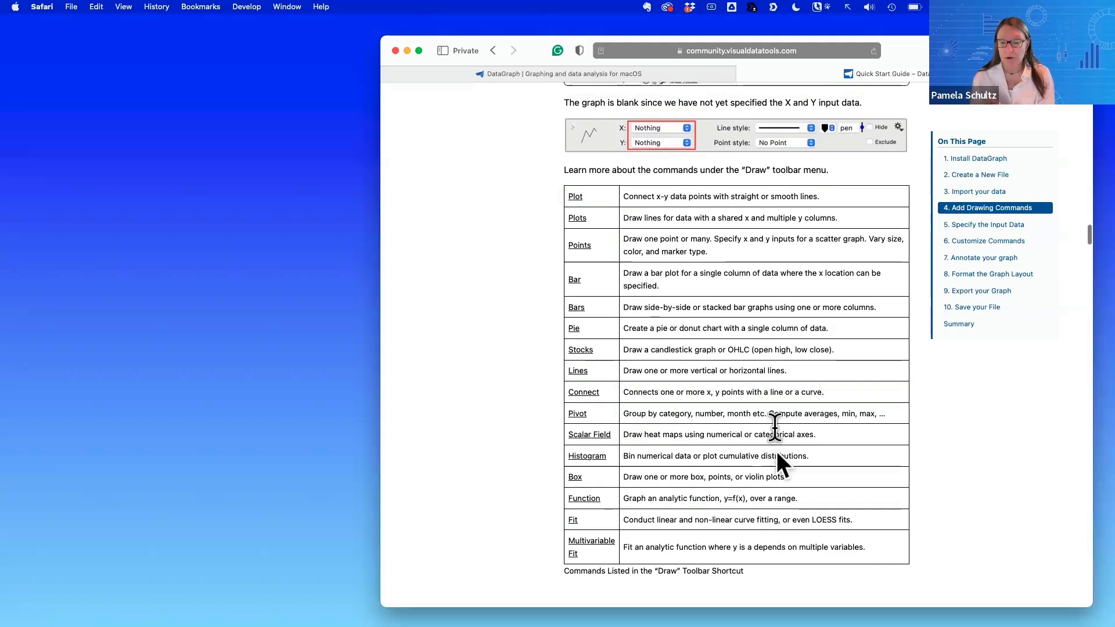
drag(576, 102, 877, 105)
click(526, 175)
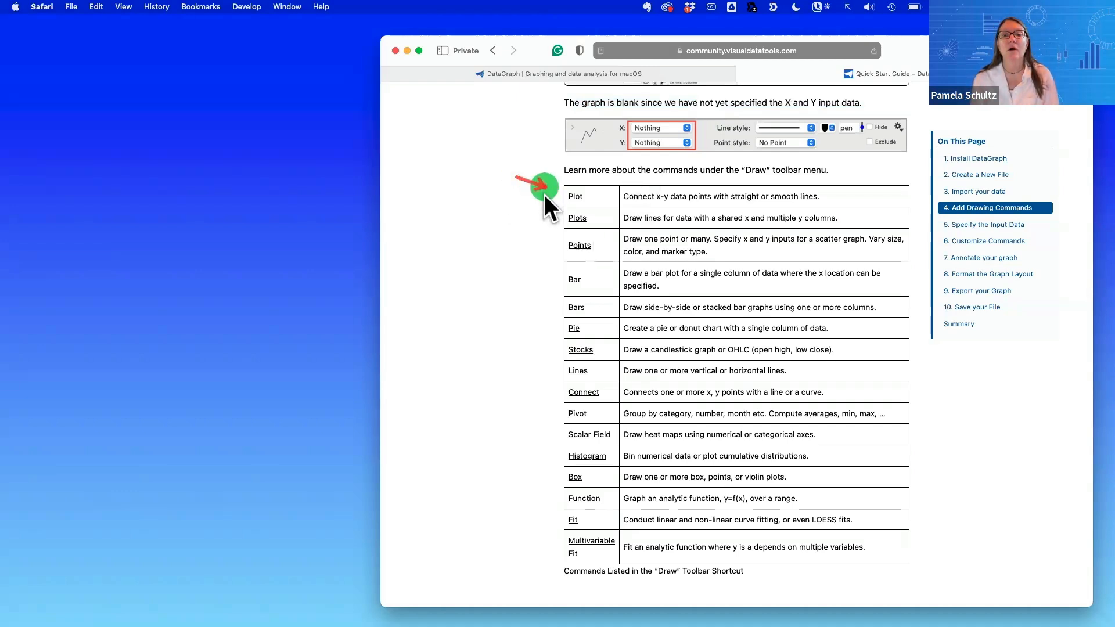
mouse_move(545, 194)
mouse_down()
mouse_move(546, 529)
mouse_move(566, 243)
mouse_up()
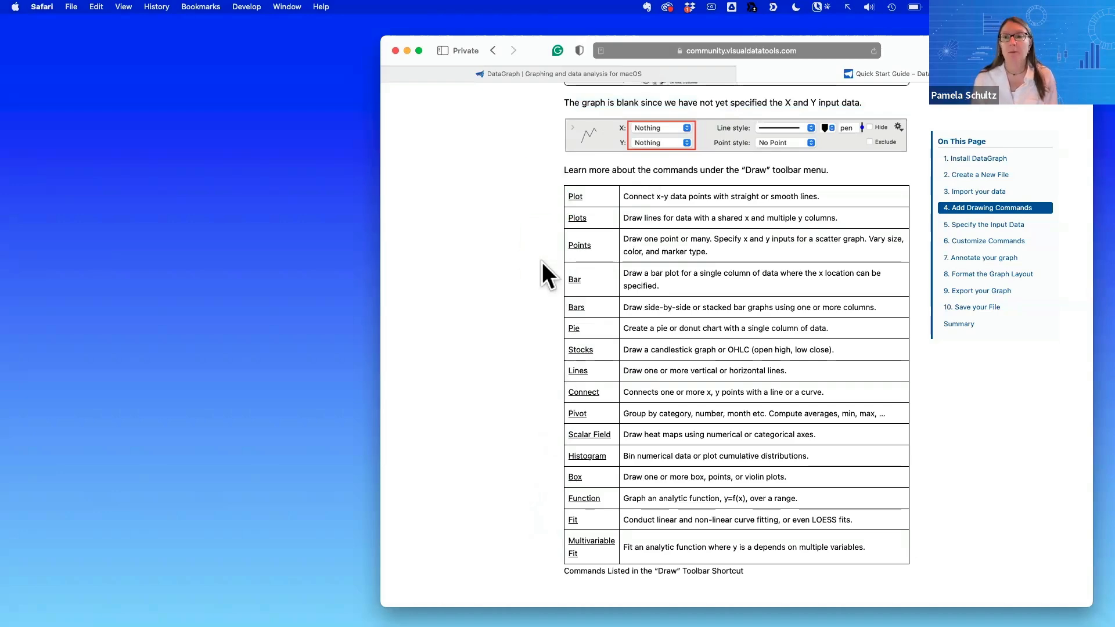
Switch to DataGraph and look at the help links beside the commands in the Draw list
key(ctrl+Right)
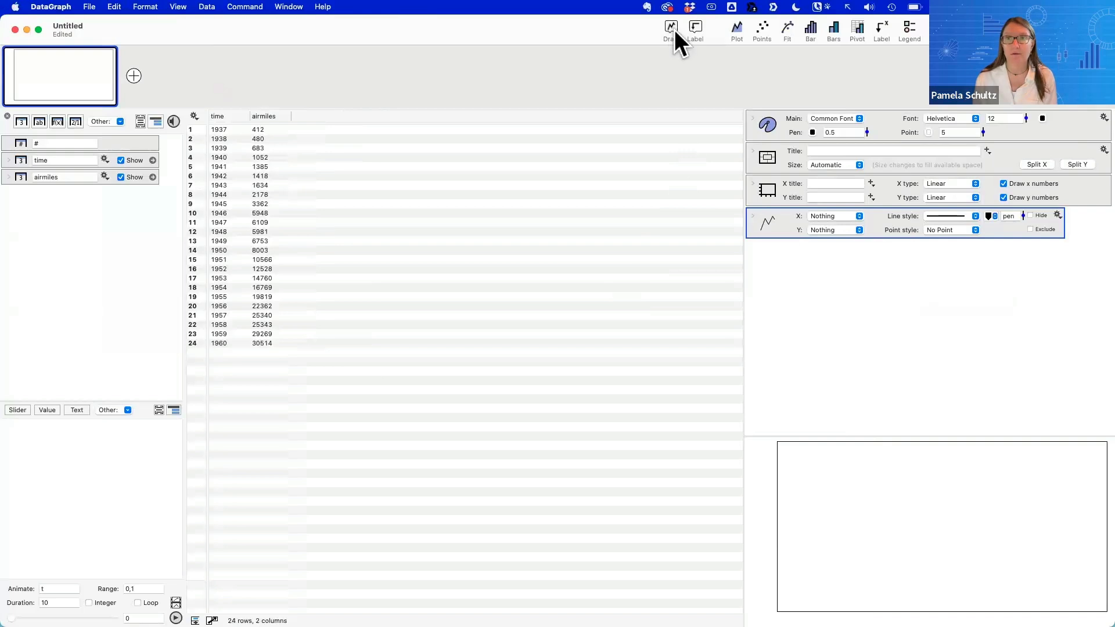
click(673, 28)
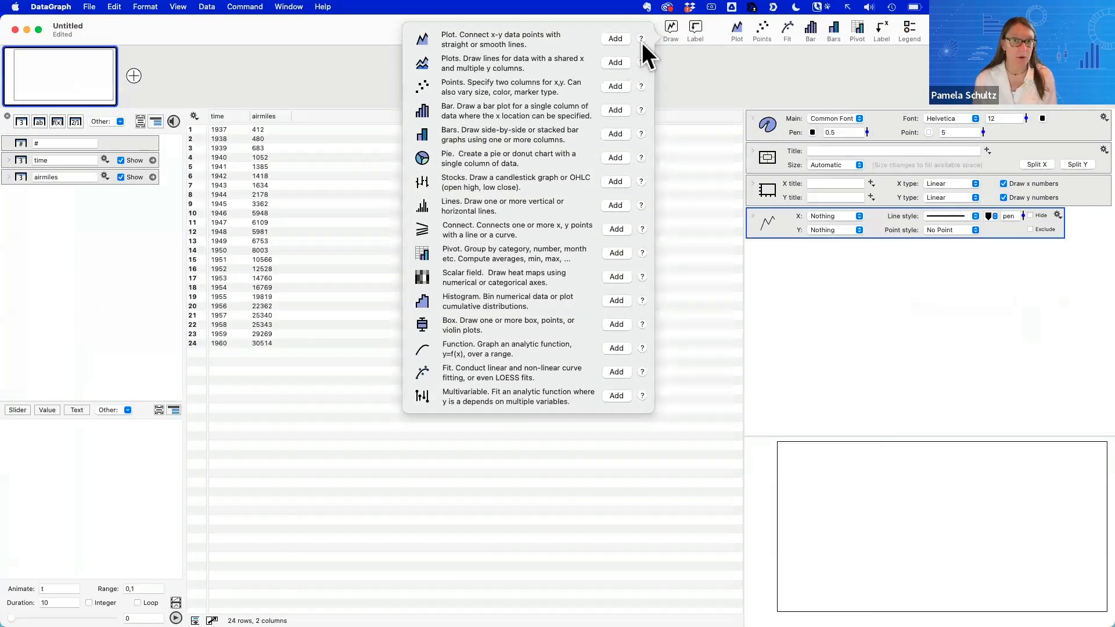
click(695, 71)
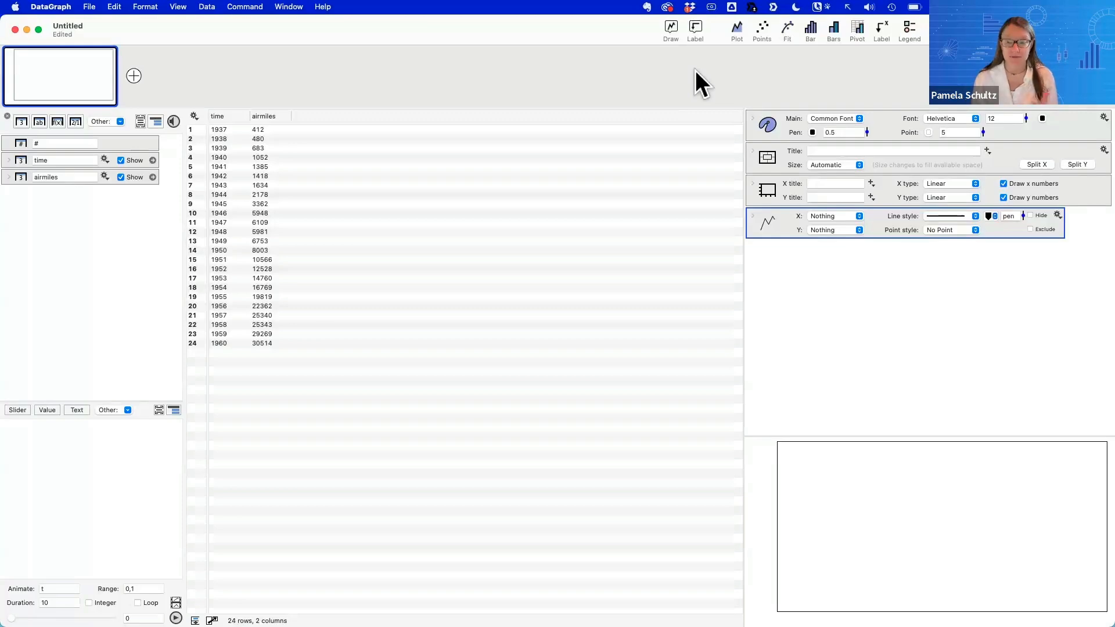
Switch to the guide in Safari and read the Specify the Input Data section on choosing X and Y columns
key(ctrl+Left)
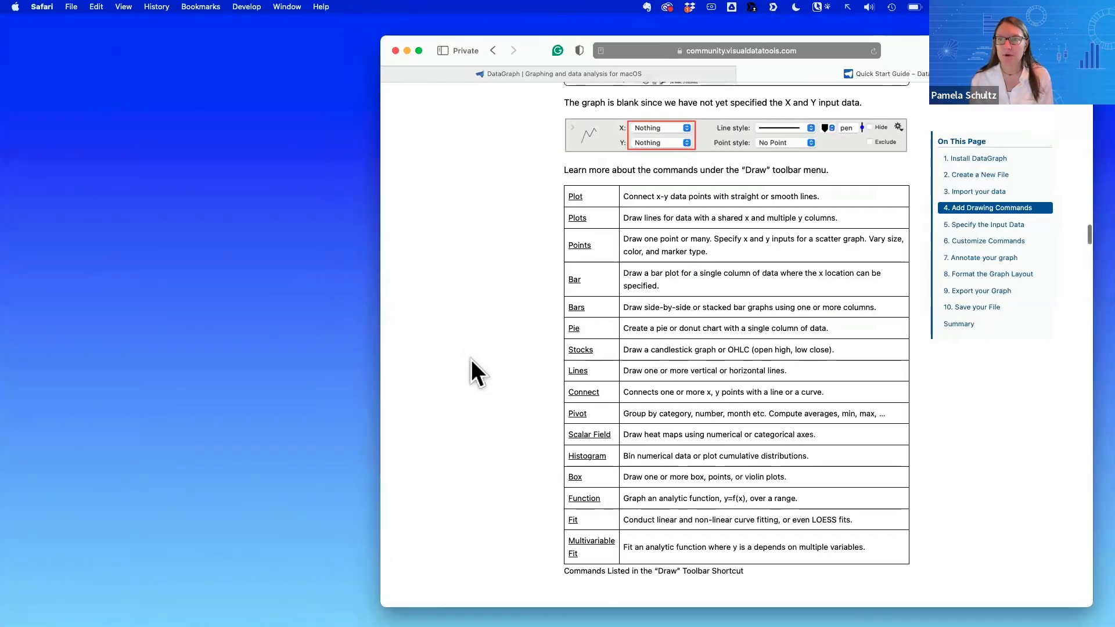
scroll(471, 360, down, 10)
scroll(472, 360, down, 3)
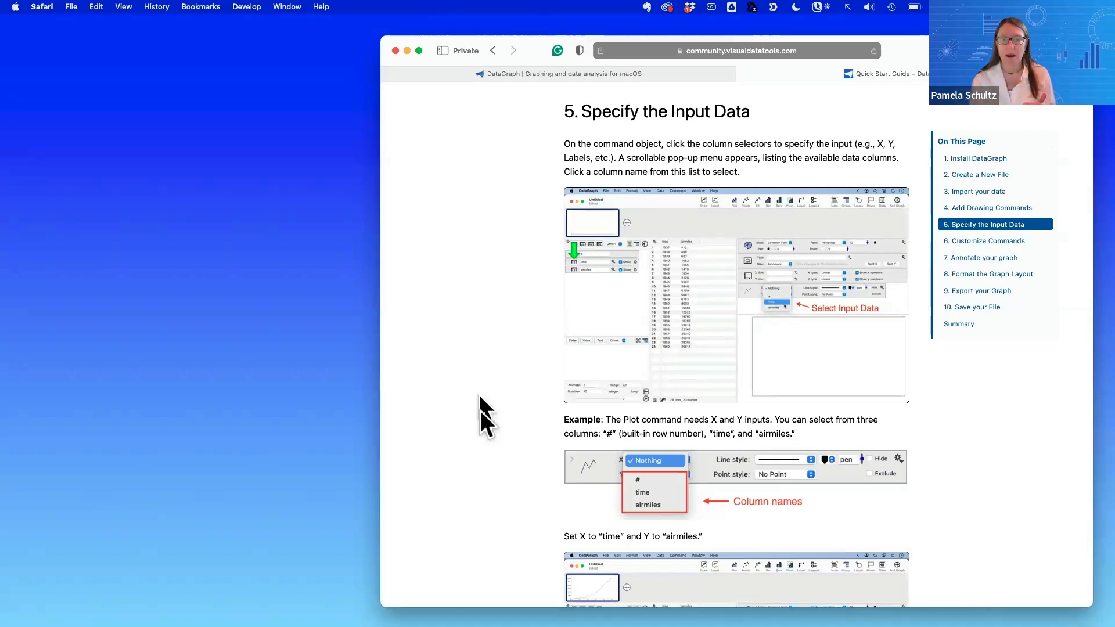
scroll(469, 440, down, 5)
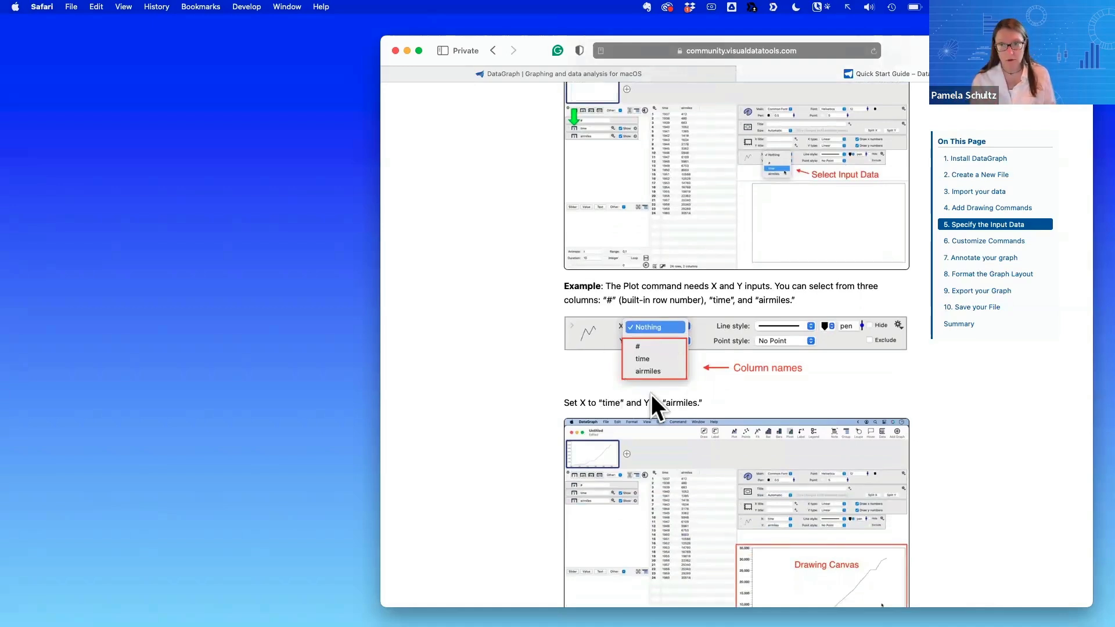
Switch to DataGraph and set the Plot command's X input to time and its Y input to airmiles
key(ctrl+Right)
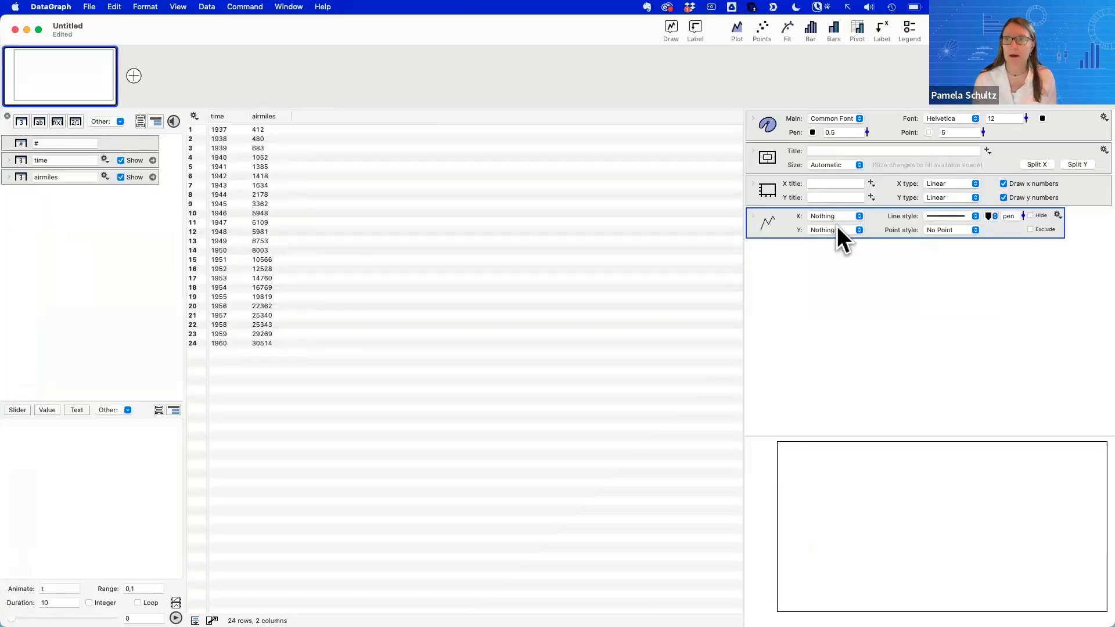
click(838, 216)
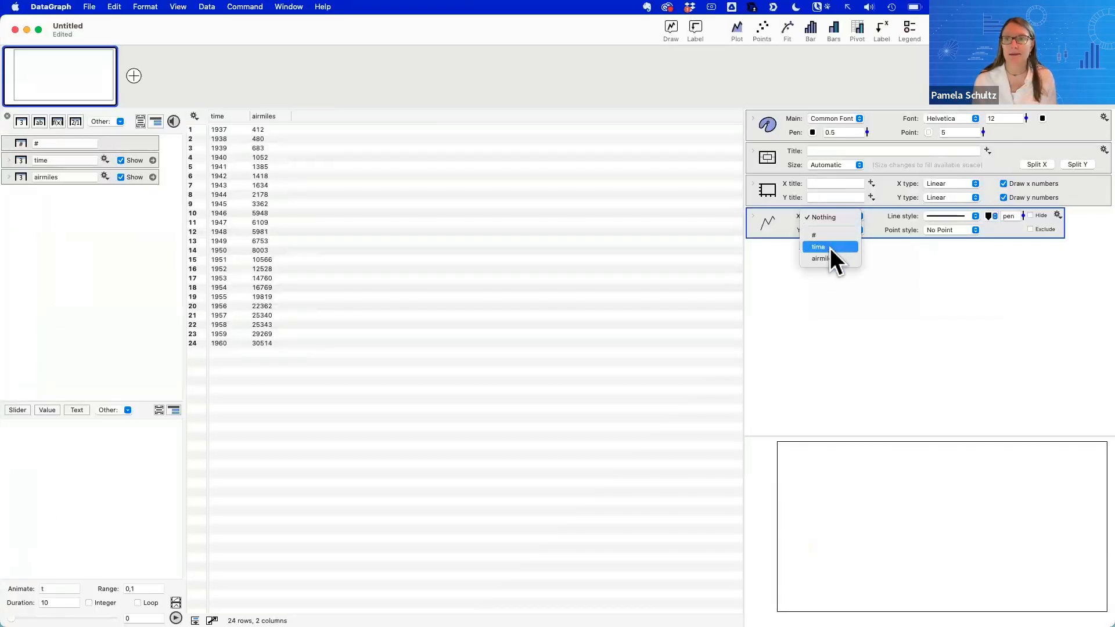
click(831, 247)
click(845, 229)
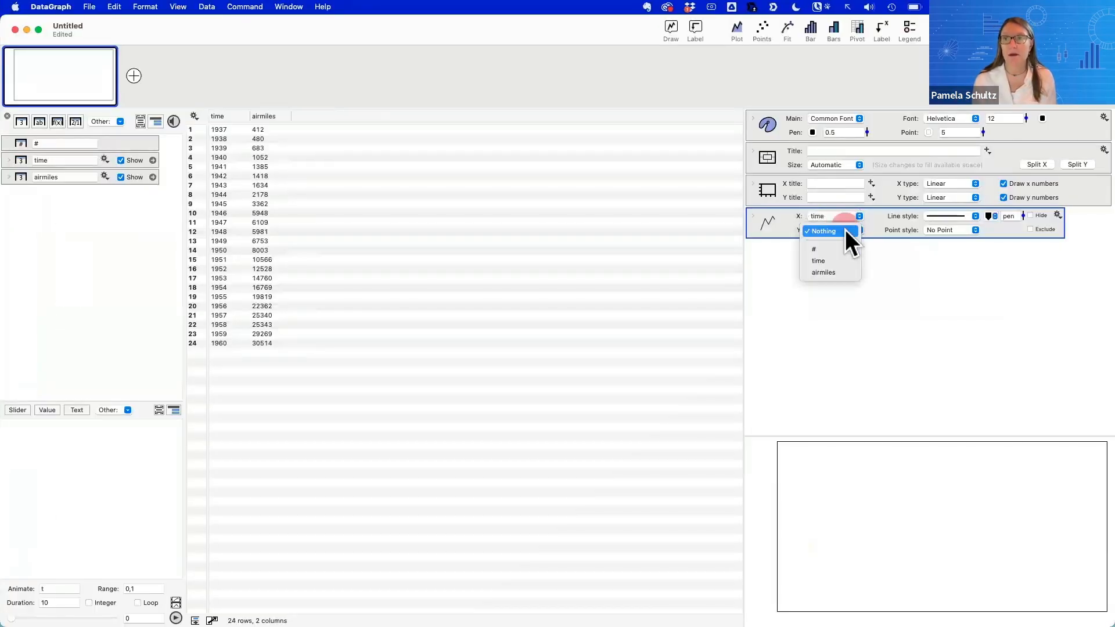
click(841, 270)
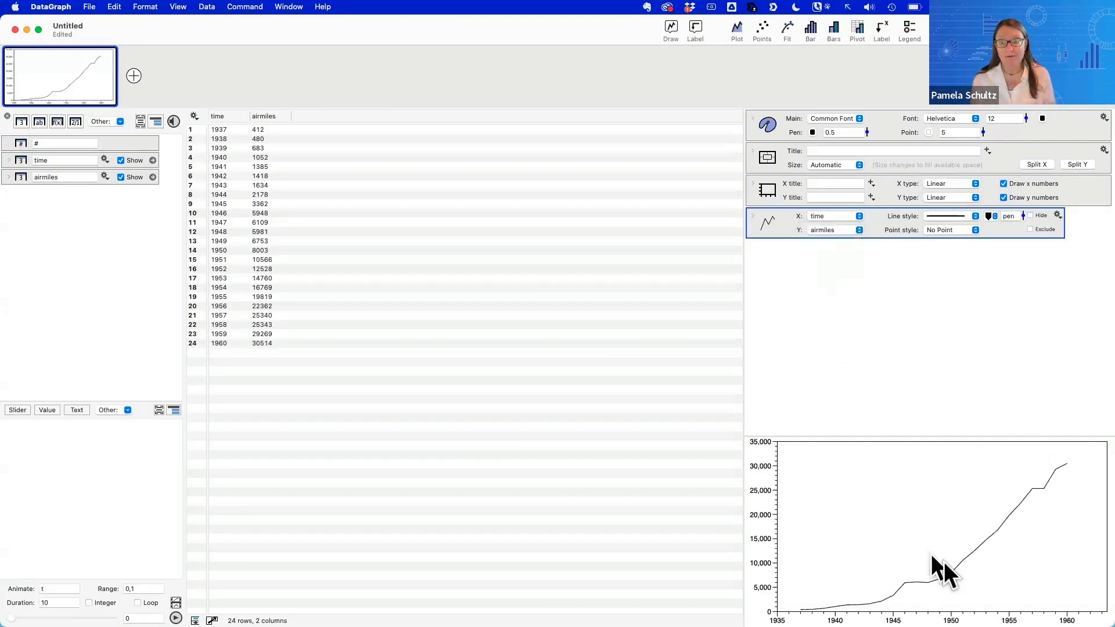
click(922, 417)
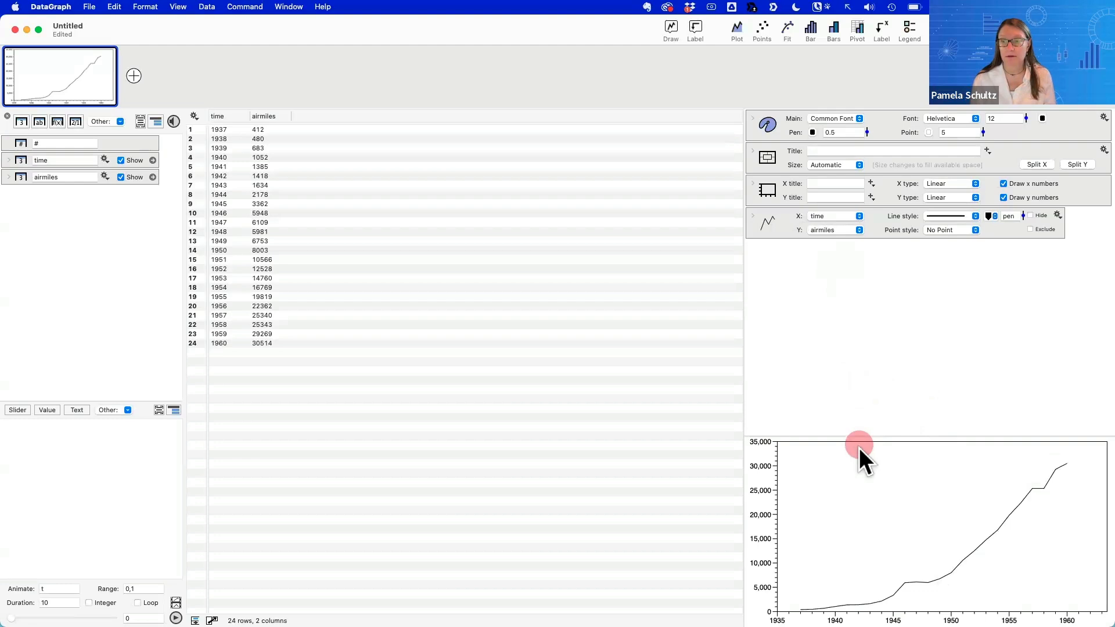
Enlarge the graph area by resizing the panes around it, and select the Plot command
drag(743, 451, 664, 318)
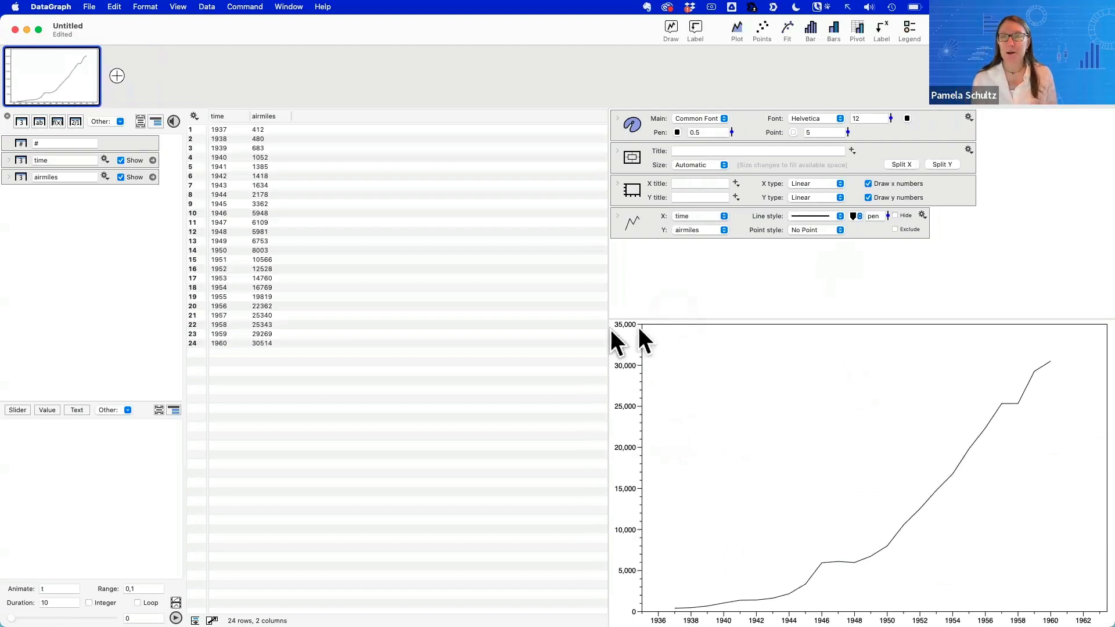
drag(608, 325, 677, 318)
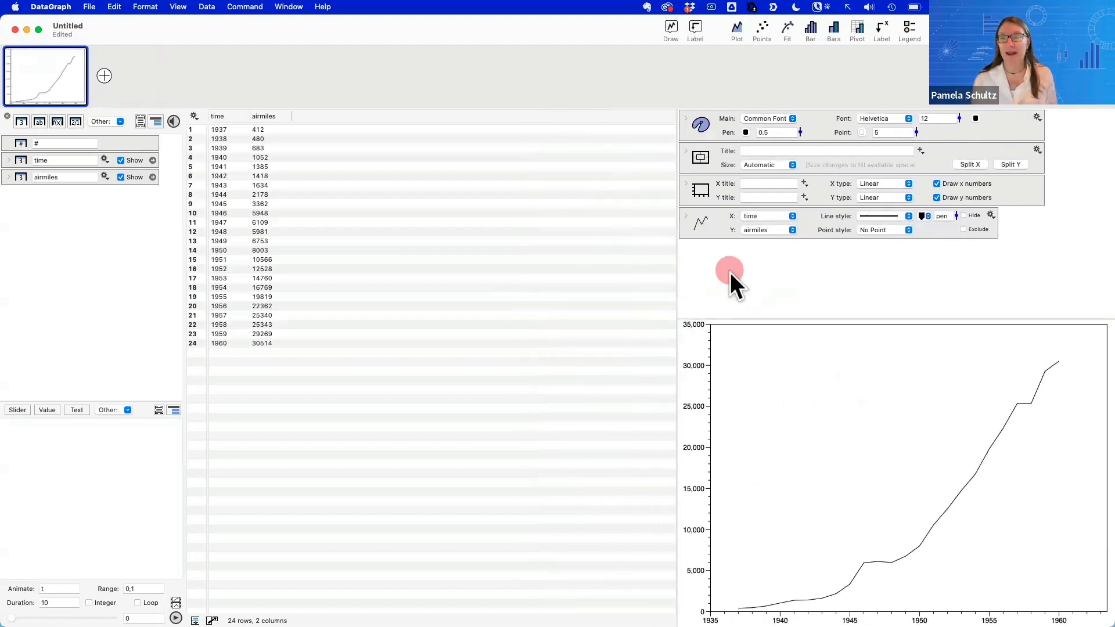
click(723, 229)
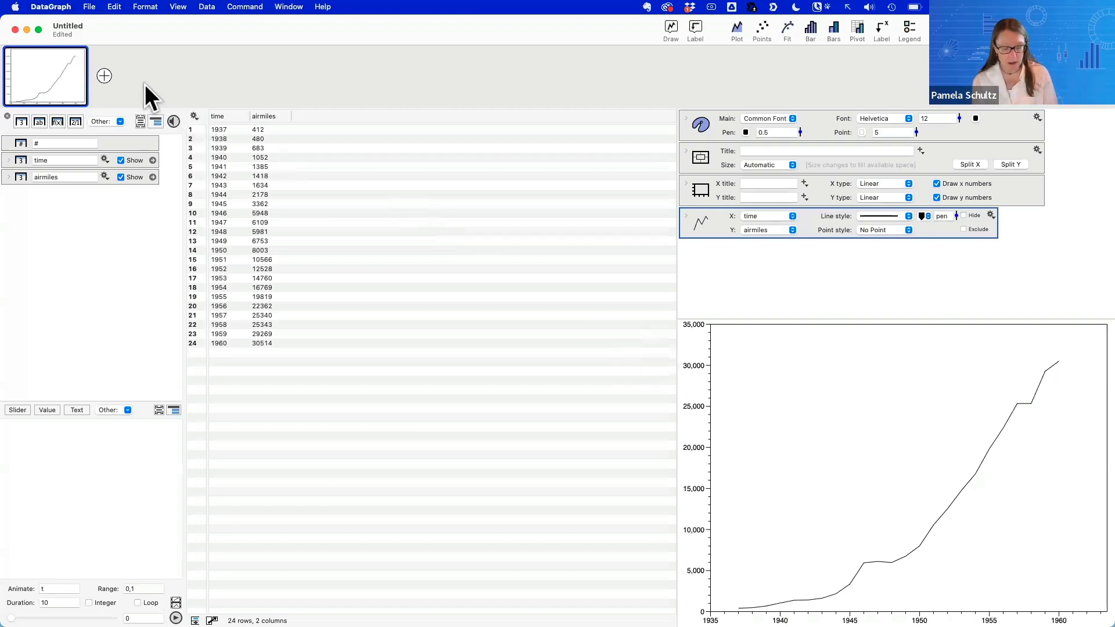
Add a second graph to the file and create a Plot command from the time and airmiles columns
drag(187, 82, 117, 72)
mouse_move(65, 88)
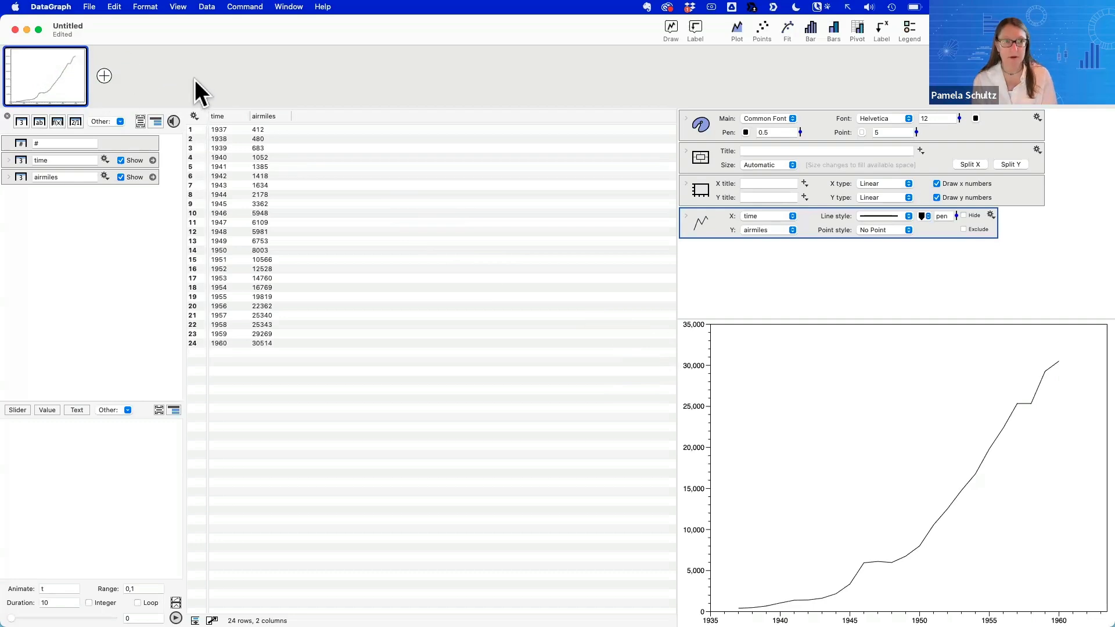
click(104, 75)
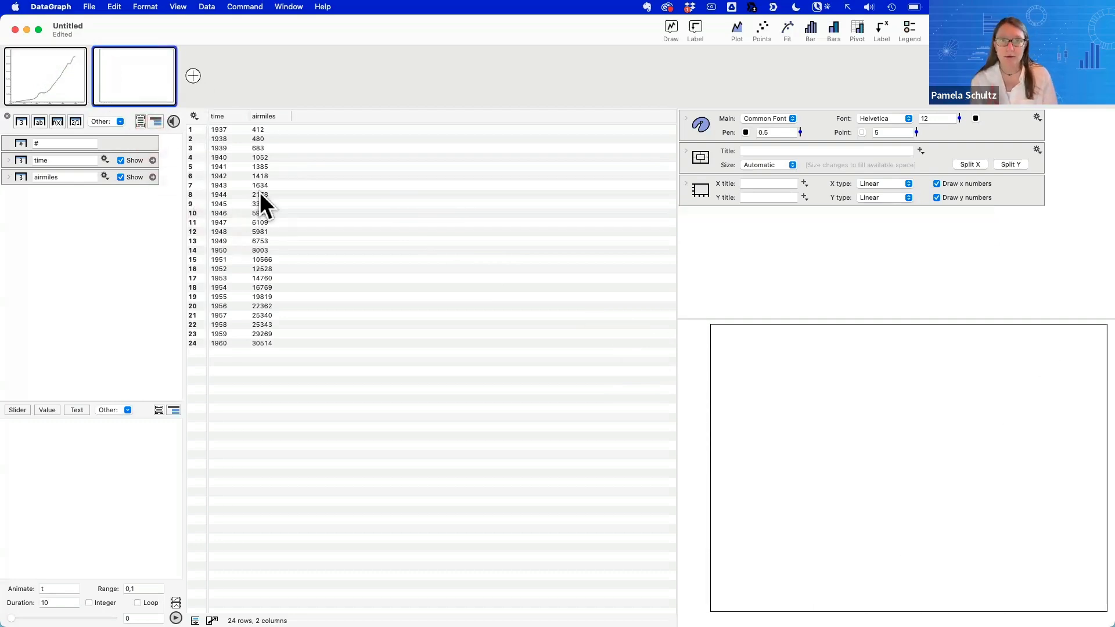
click(234, 116)
shift+click(274, 115)
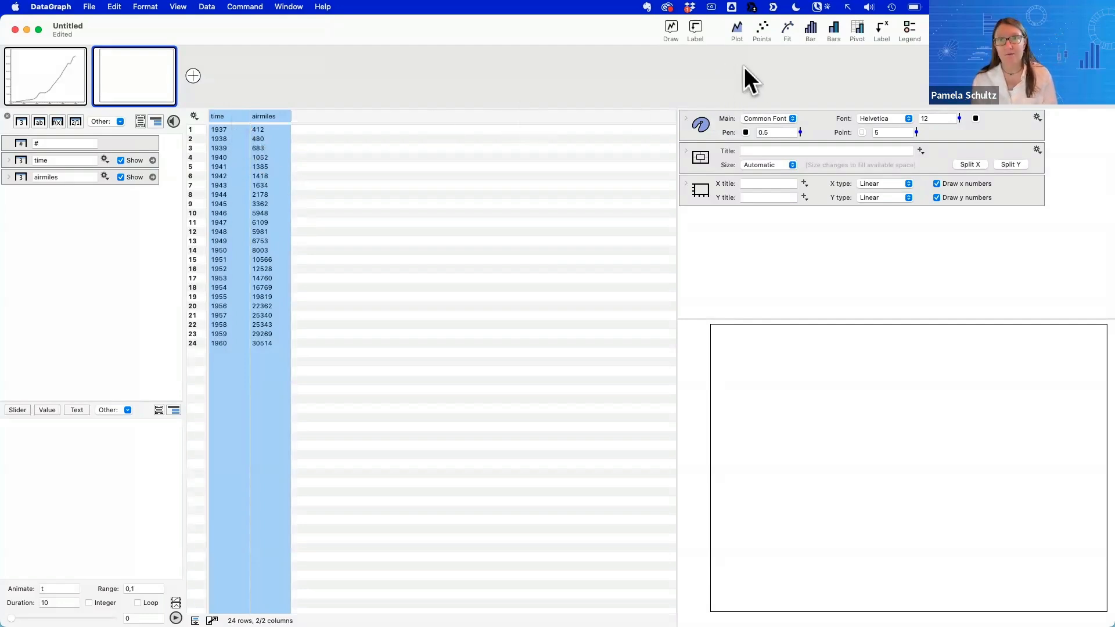
click(737, 29)
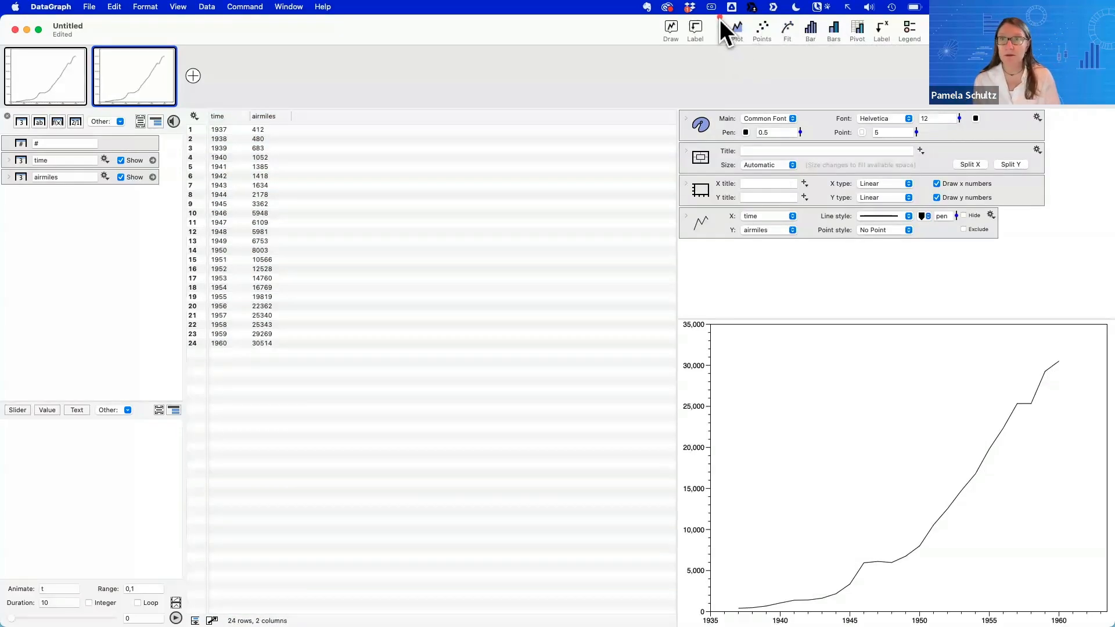
Add a Points command and a Fit command to the second graph, both using the time and airmiles columns
drag(720, 20, 824, 51)
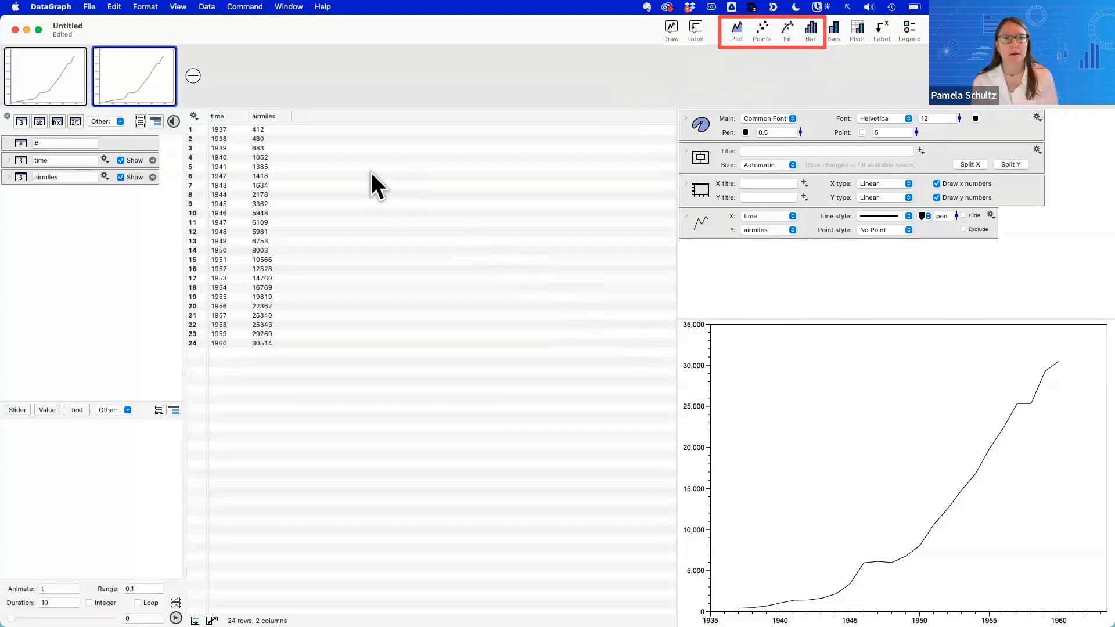
drag(231, 114, 272, 169)
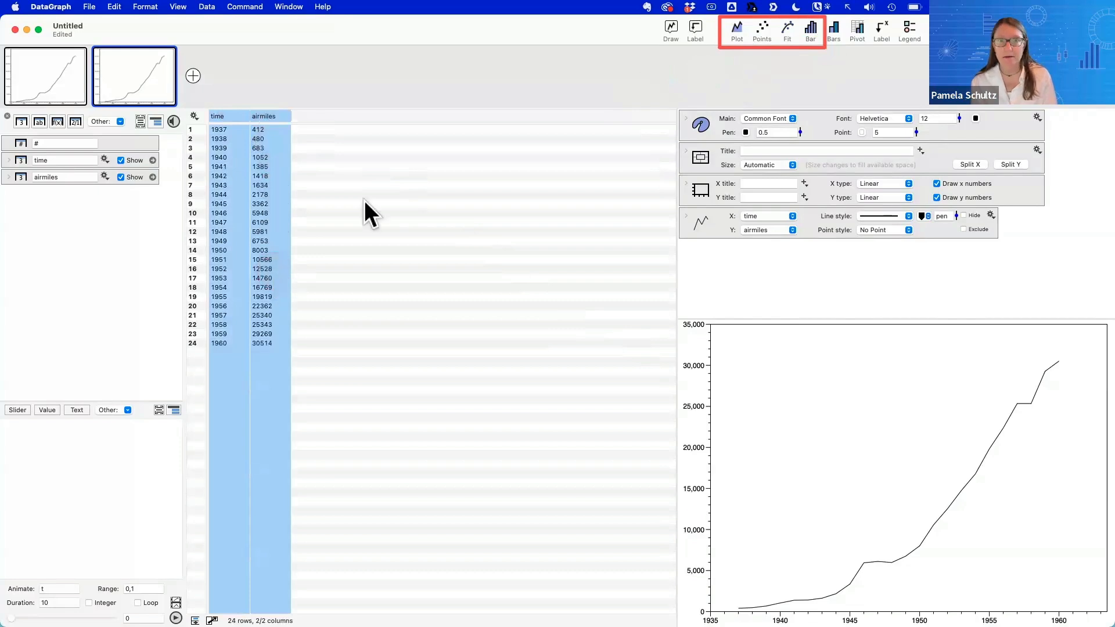
click(762, 30)
drag(238, 117, 615, 103)
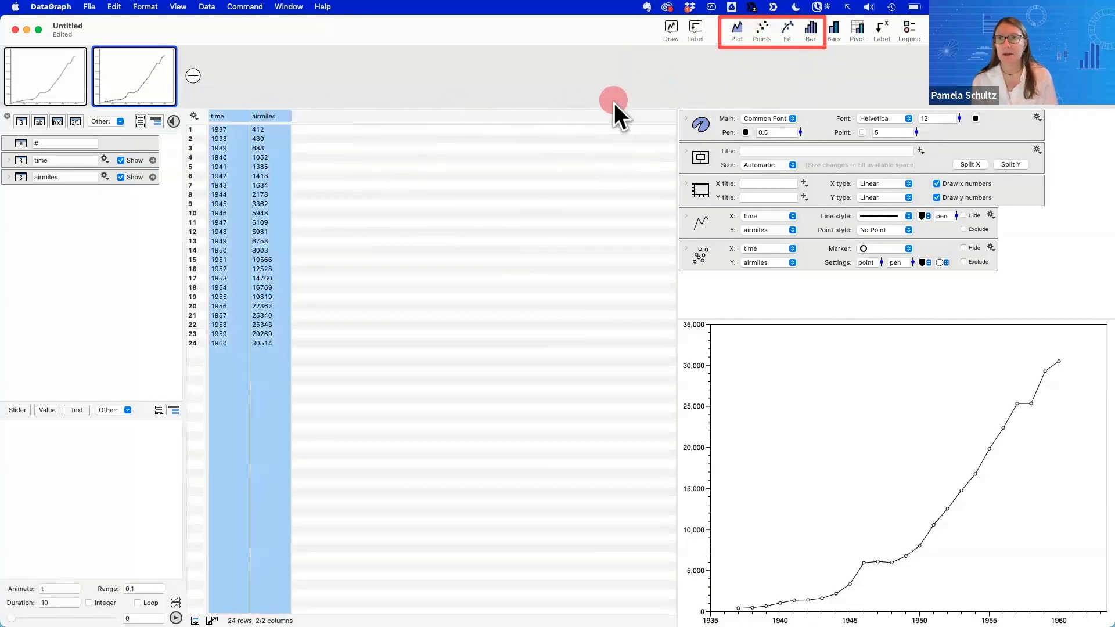
click(788, 30)
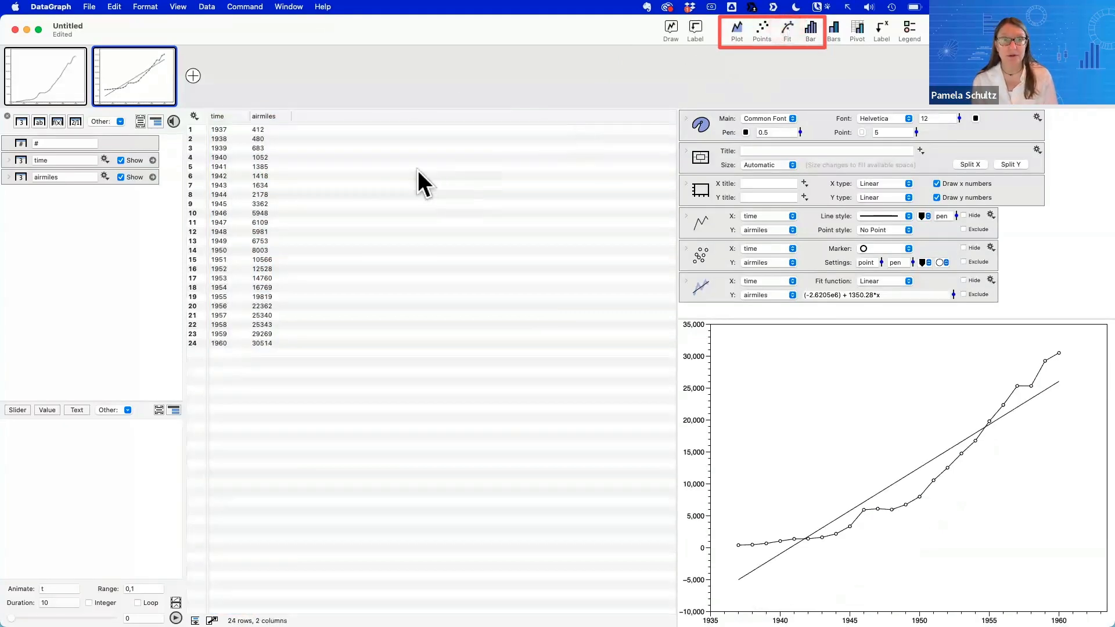
Add a Bar command to the second graph from the time and airmiles columns
click(225, 114)
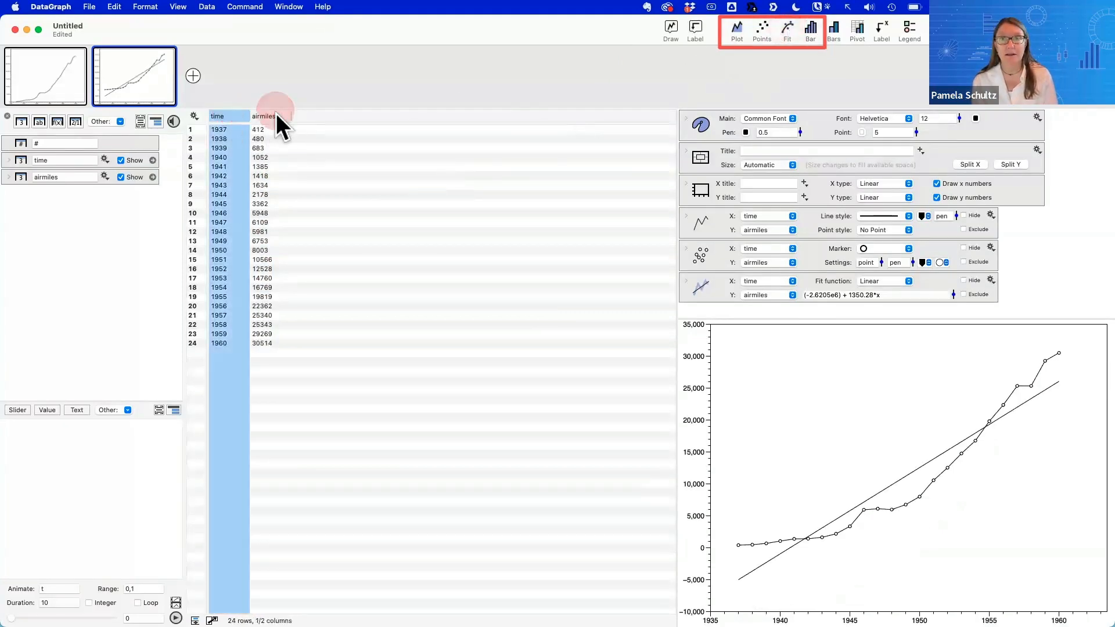
shift+click(277, 115)
click(811, 34)
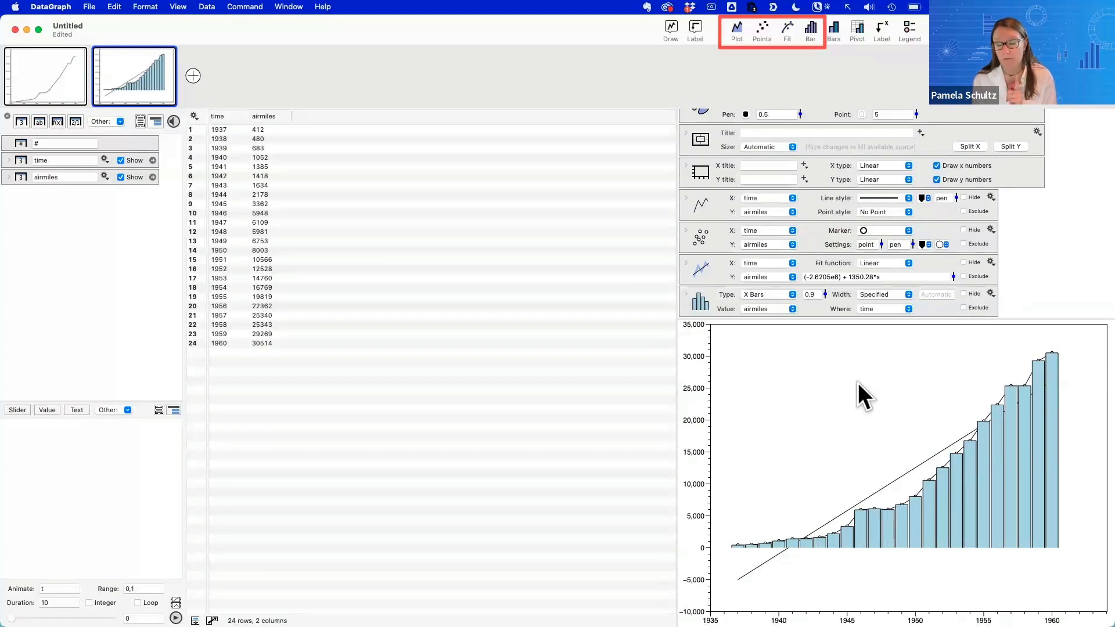
Go through the Plot, Points and Fit commands, and move the Bar command above them in the drawing order
scroll(883, 219, down, 1)
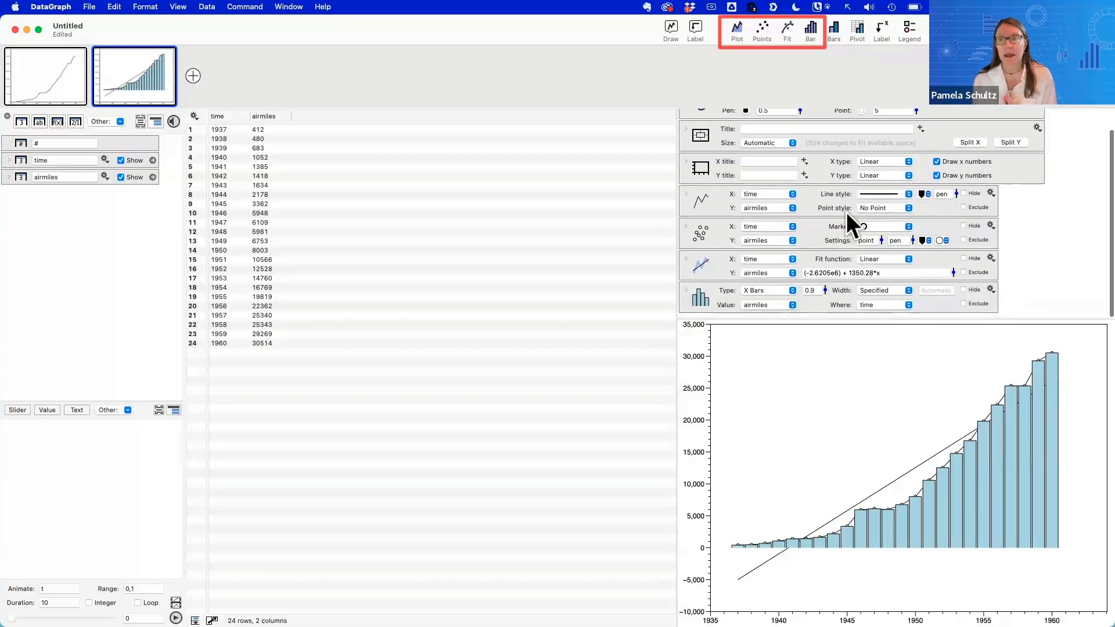
click(700, 213)
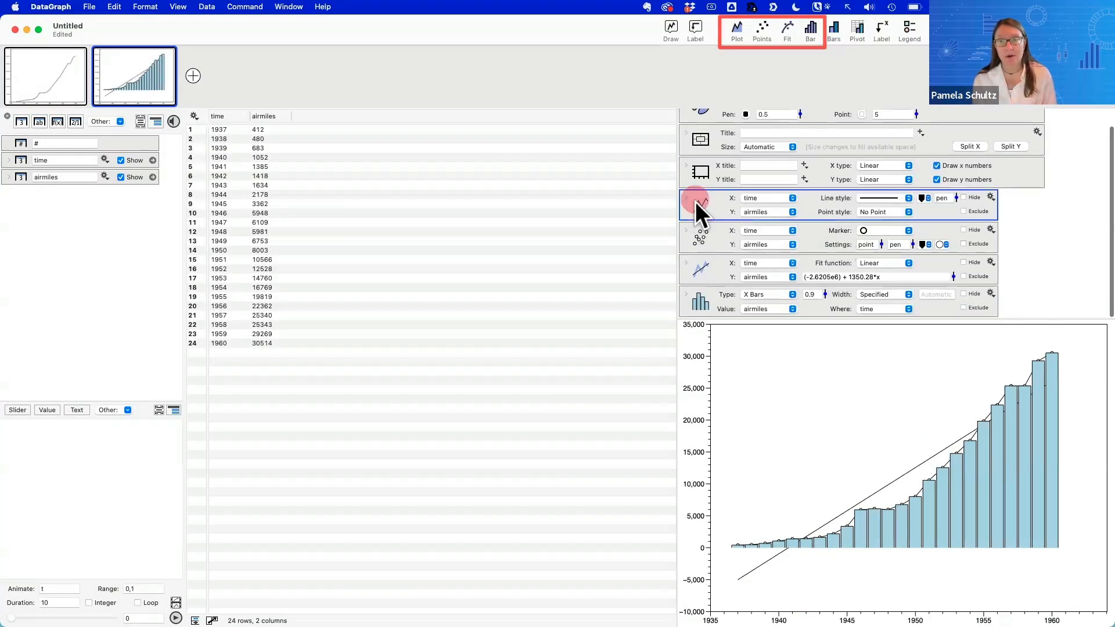
click(698, 235)
click(699, 279)
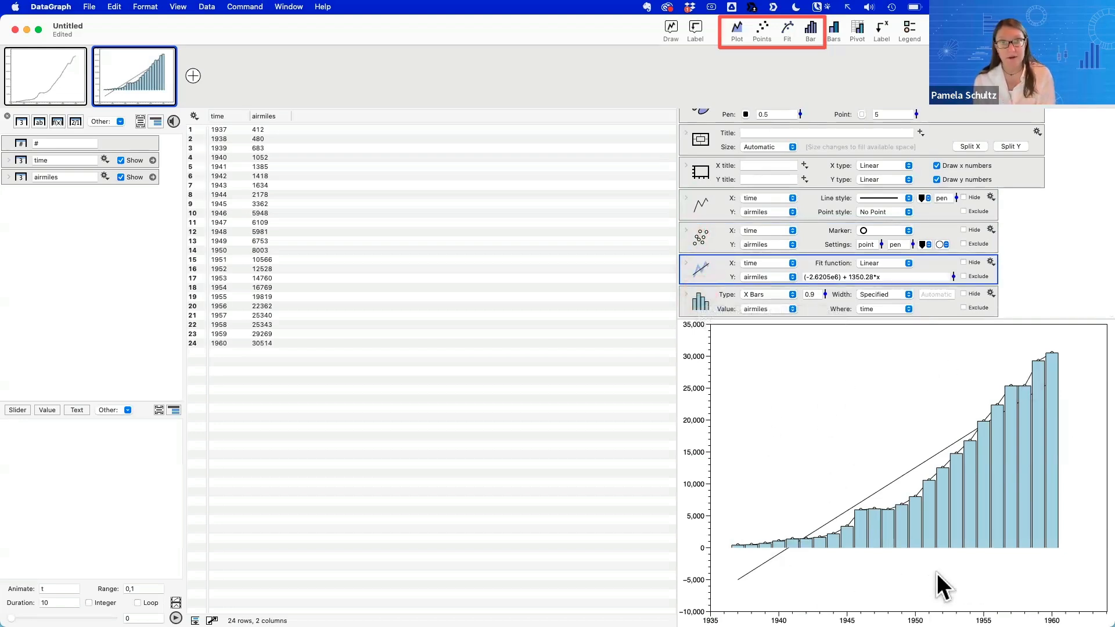
click(702, 301)
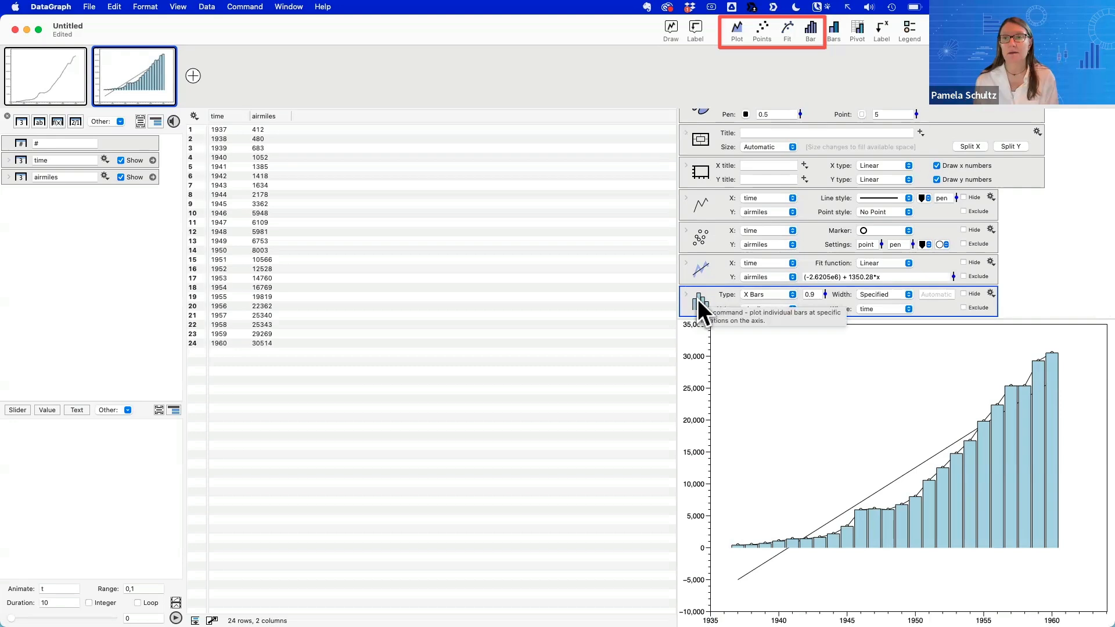
drag(699, 302, 703, 184)
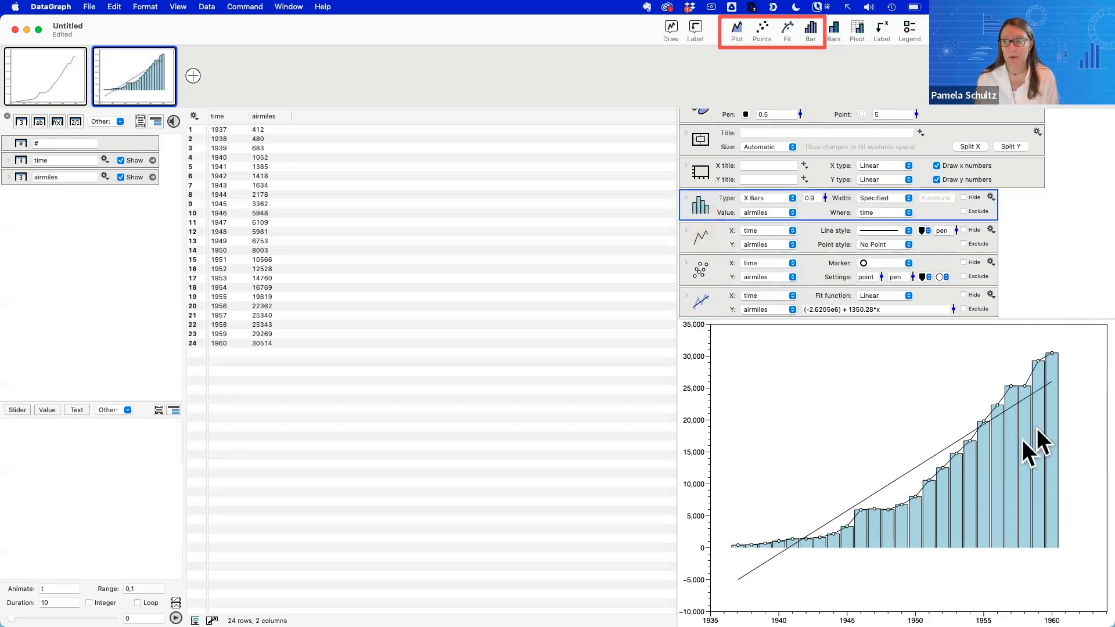
Increase the graph's overall point size to 19
scroll(880, 250, up, 2)
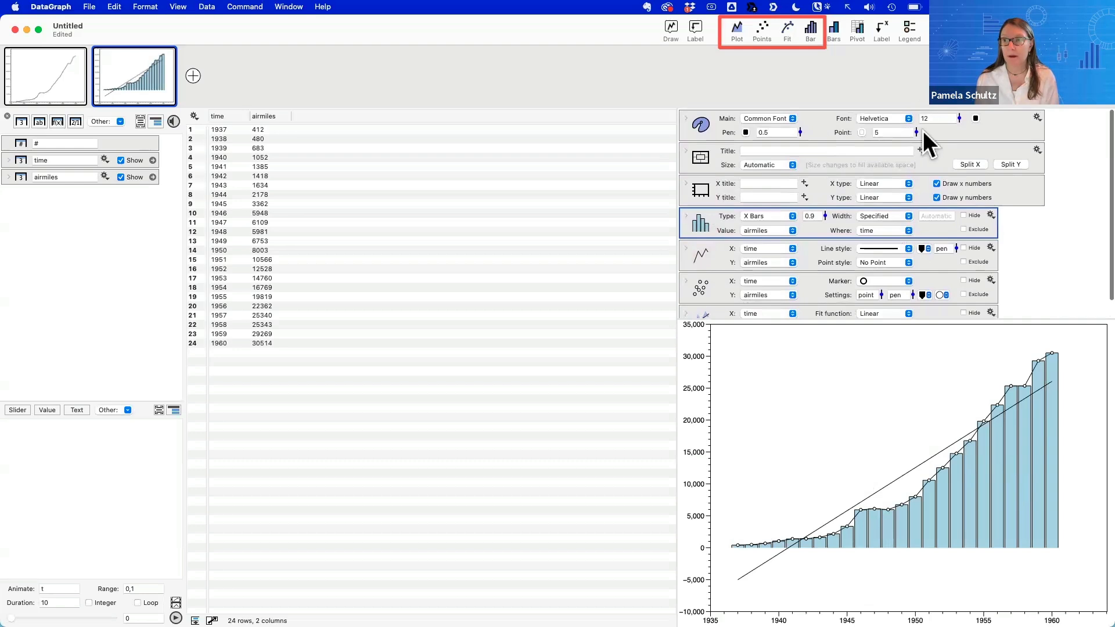
mouse_move(915, 131)
mouse_down()
mouse_move(912, 109)
mouse_move(912, 119)
mouse_up()
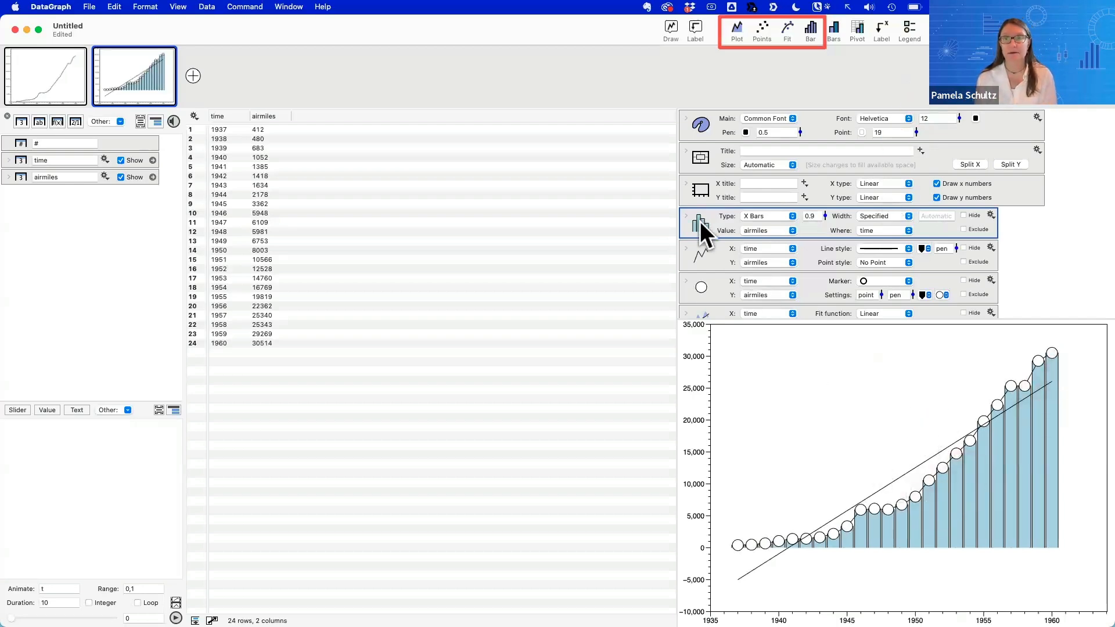
Move the Bar command below the Fit command in the drawing order, and return it above the Plot command
scroll(702, 222, down, 2)
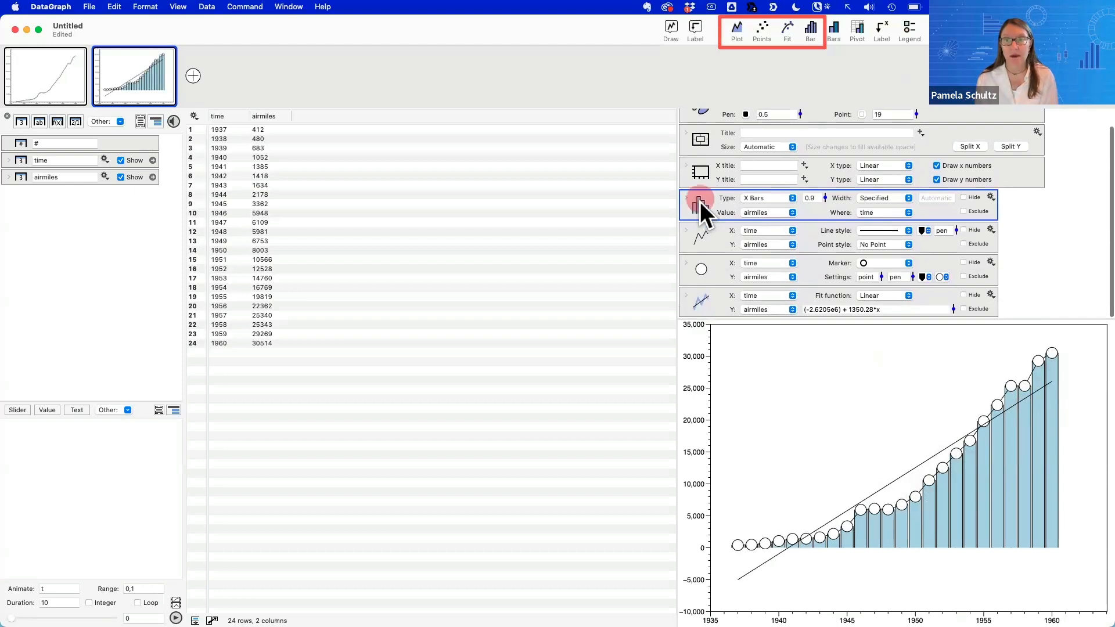
drag(699, 201, 714, 311)
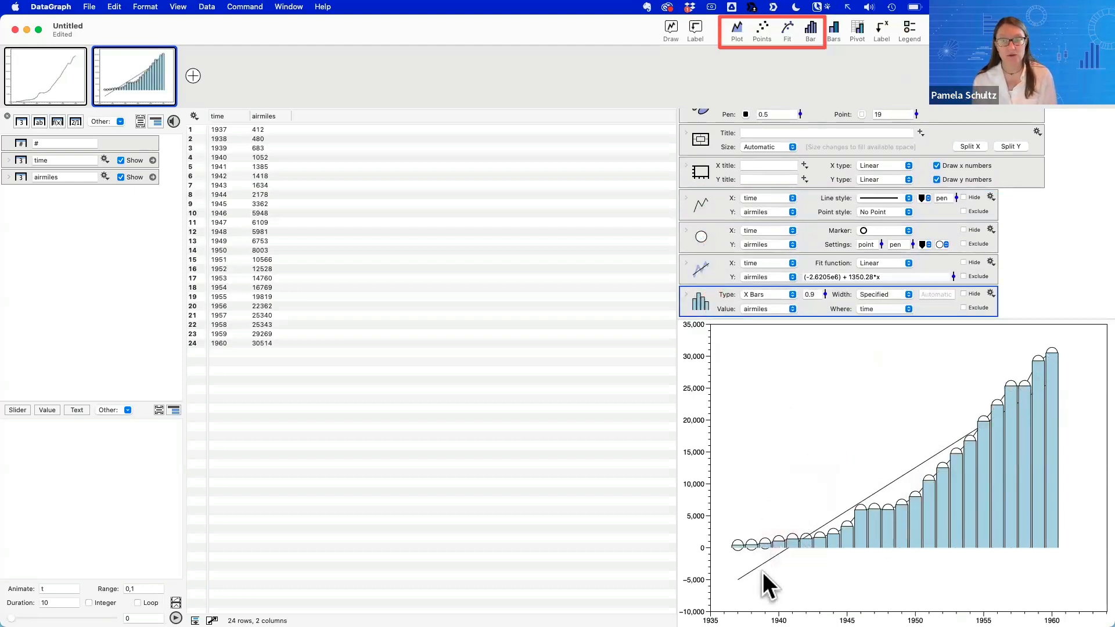
click(704, 302)
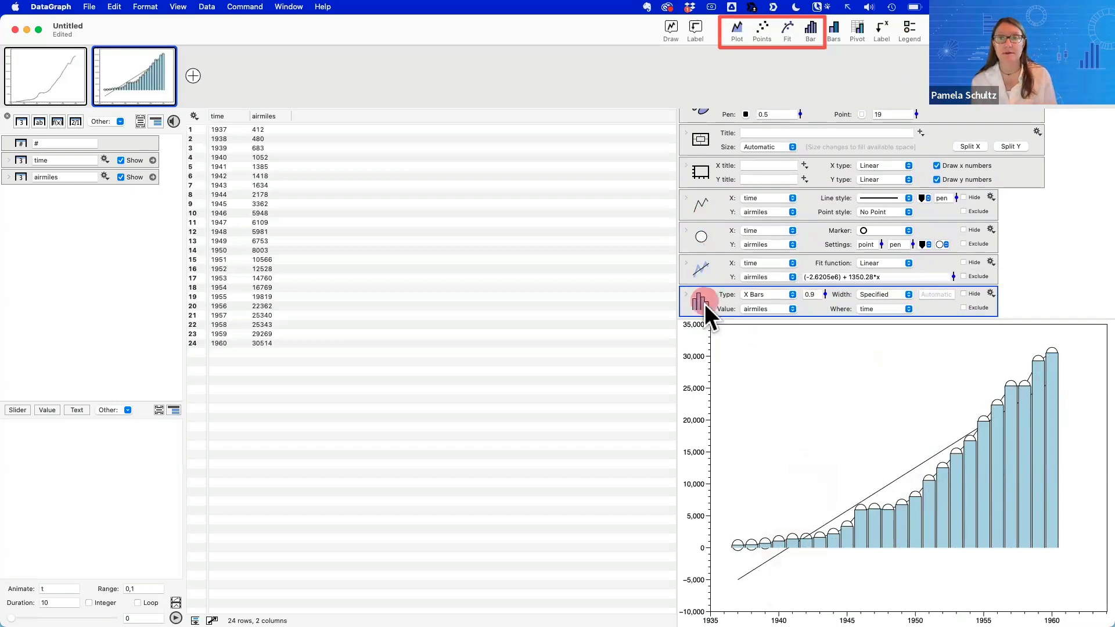
drag(705, 307, 701, 209)
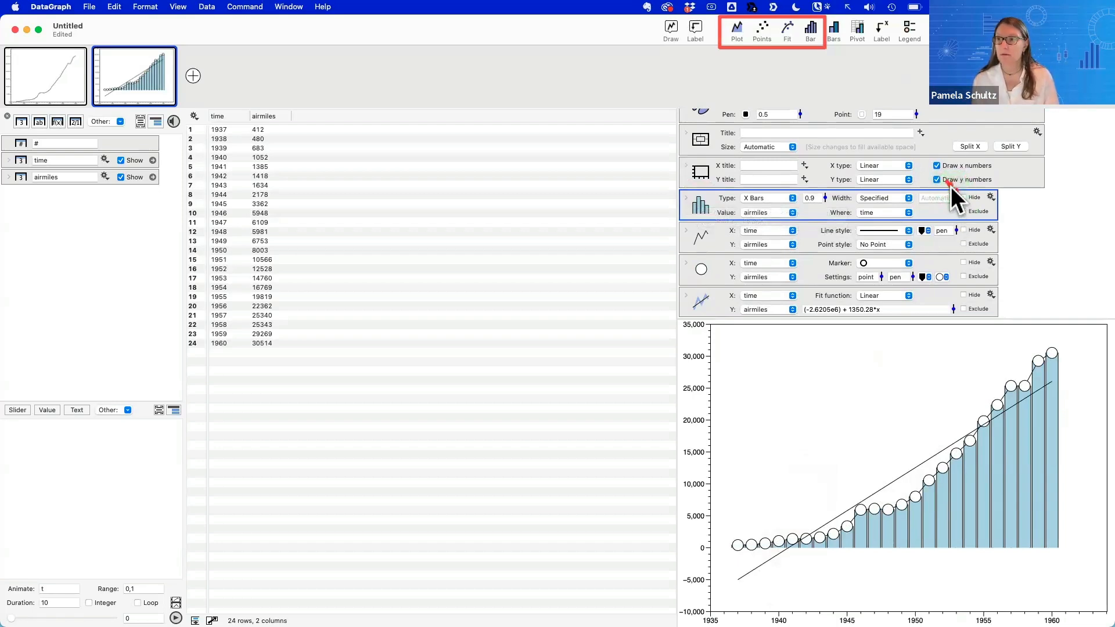
Toggle hiding of the Fit command, leave it hidden, and also exclude it from the graph
mouse_move(949, 184)
mouse_down()
mouse_move(974, 228)
mouse_move(972, 317)
mouse_up()
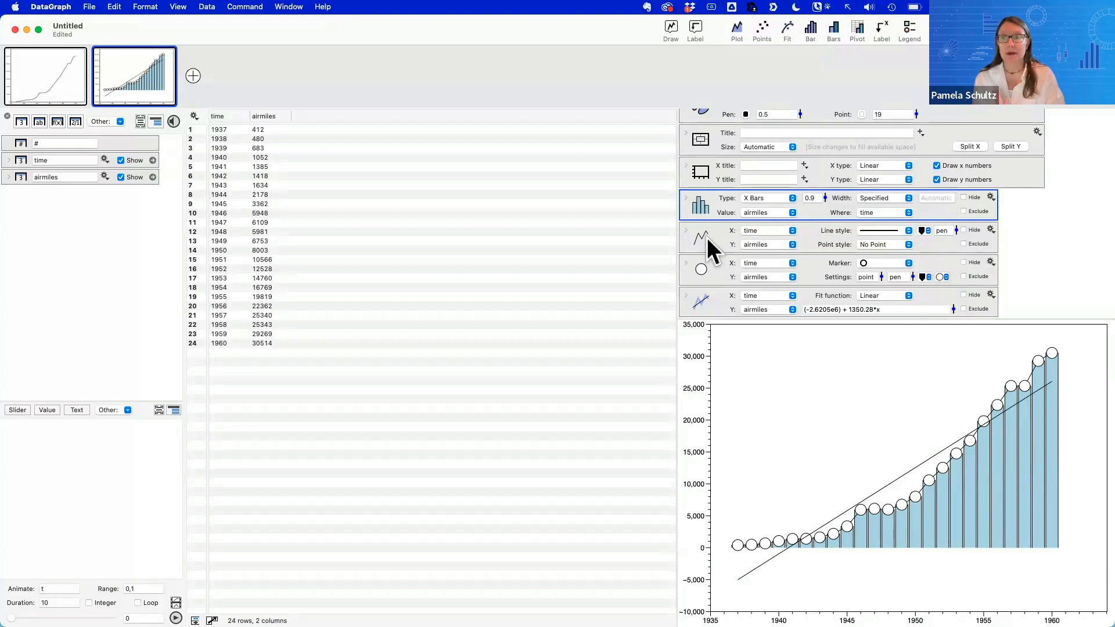
click(709, 311)
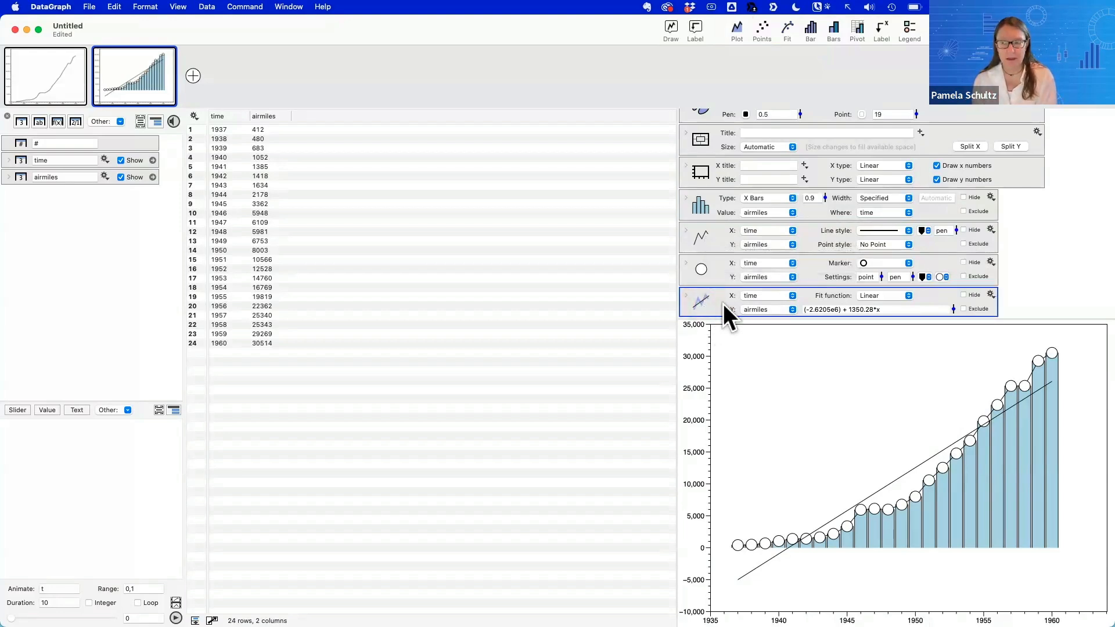
click(963, 295)
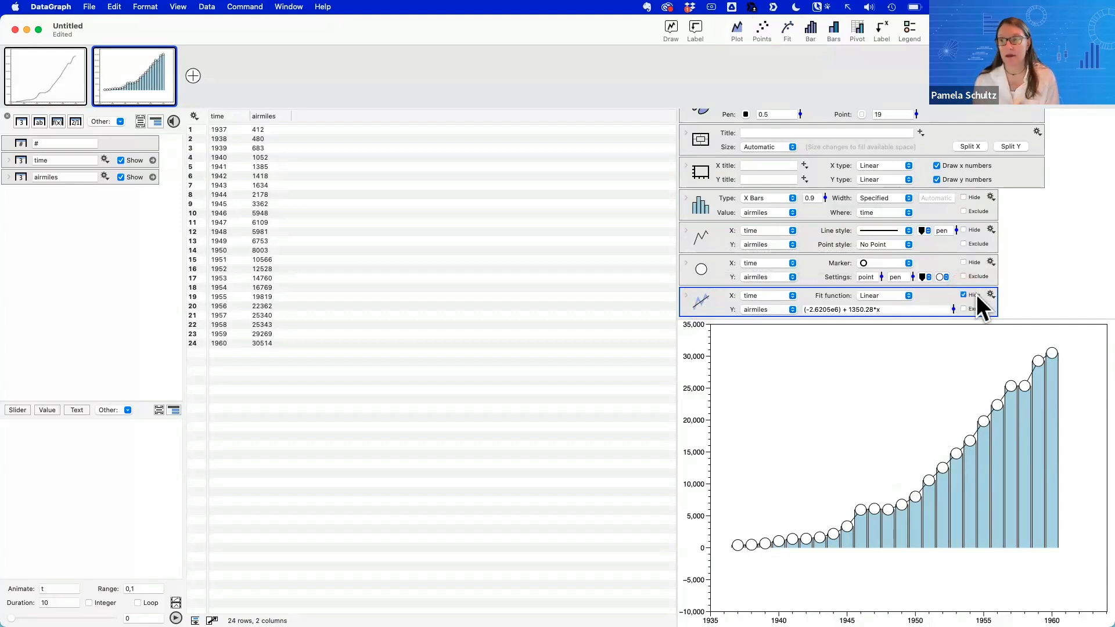
click(975, 295)
click(975, 295)
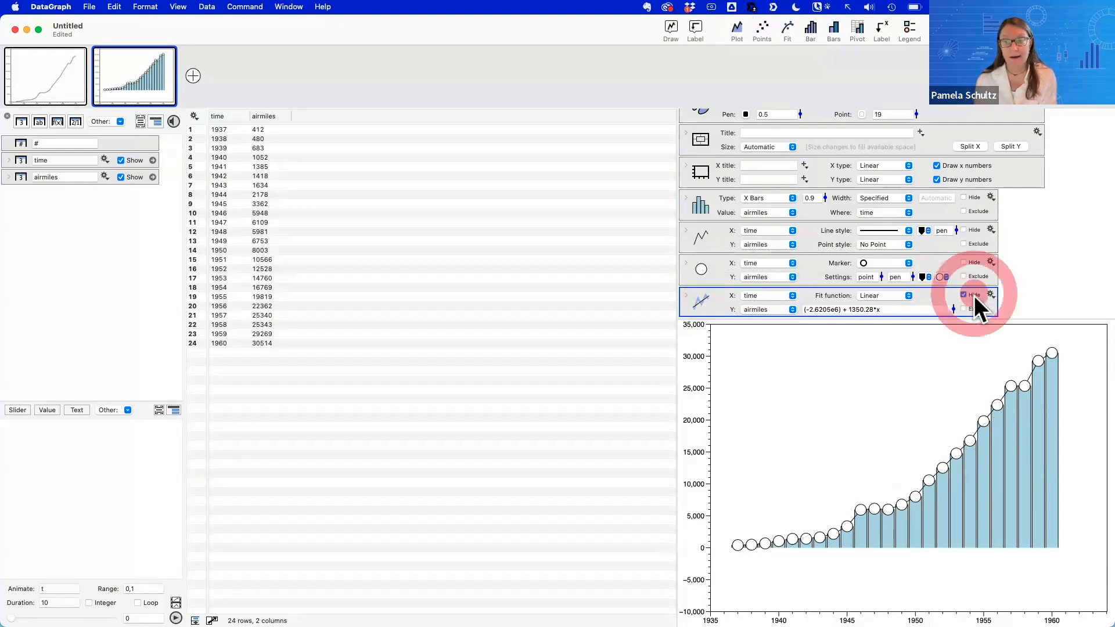
click(974, 295)
click(974, 295)
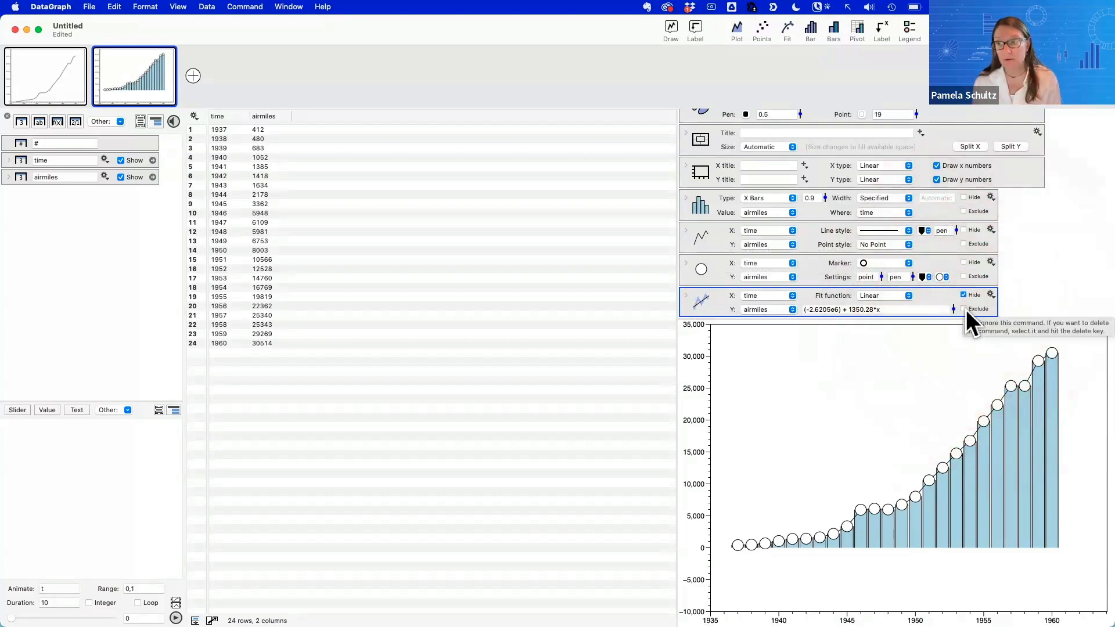
click(965, 311)
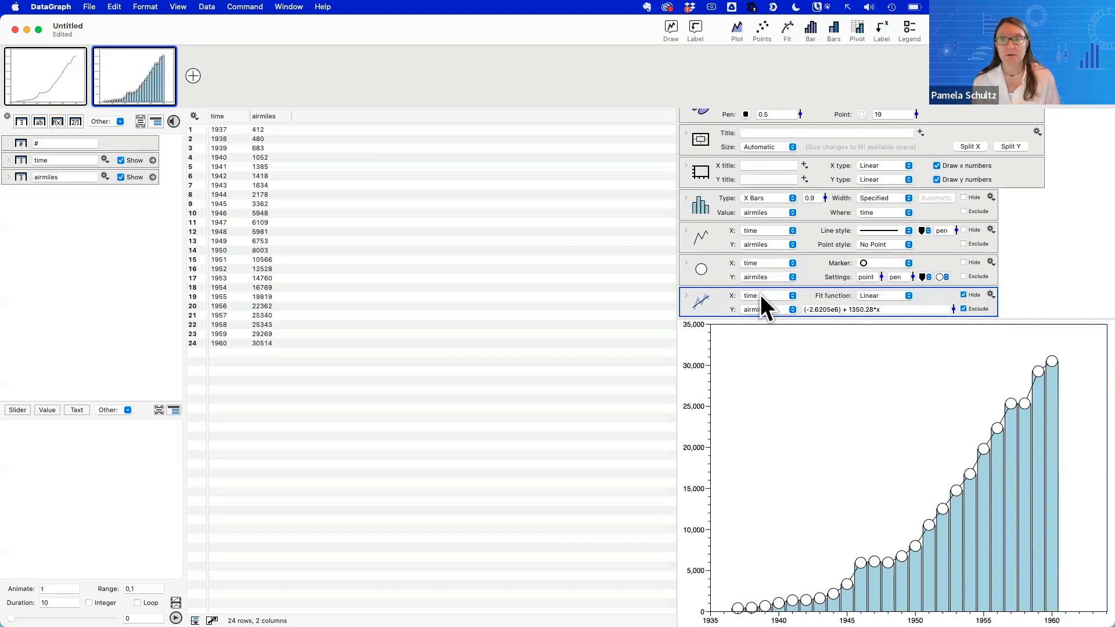
Delete the Fit, Bar and Points commands from the second graph, keeping only the Plot command
click(702, 305)
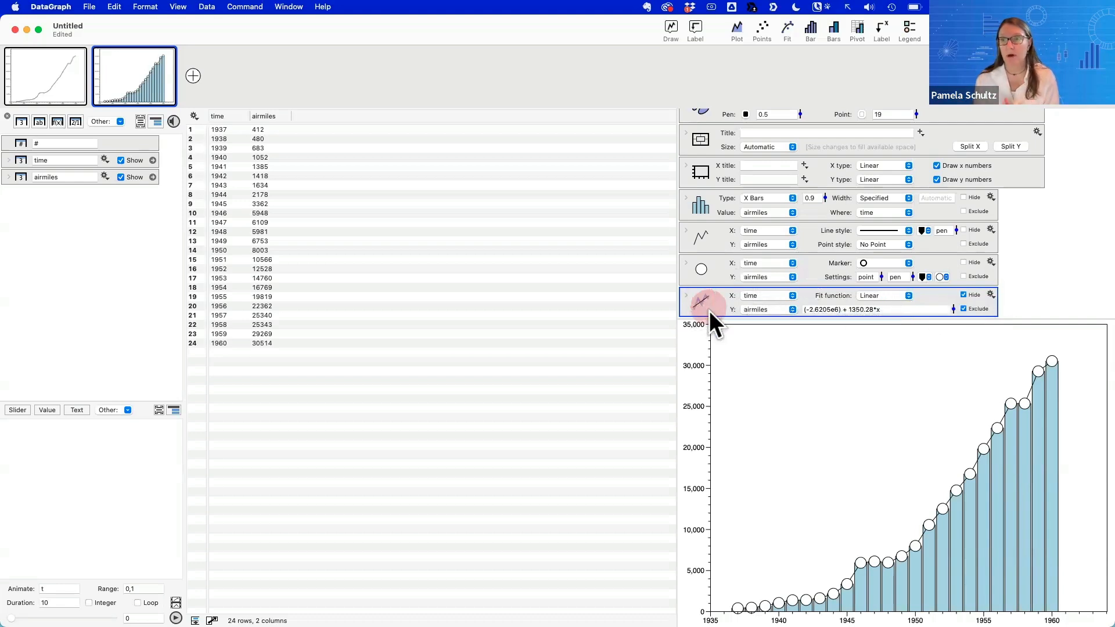
key(Delete)
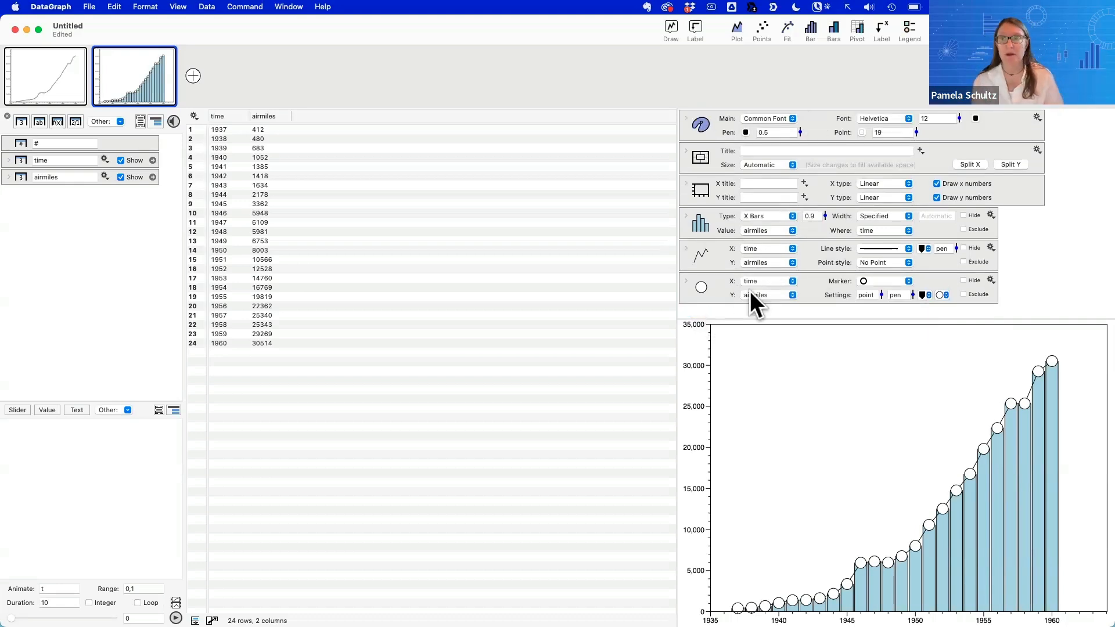
click(701, 224)
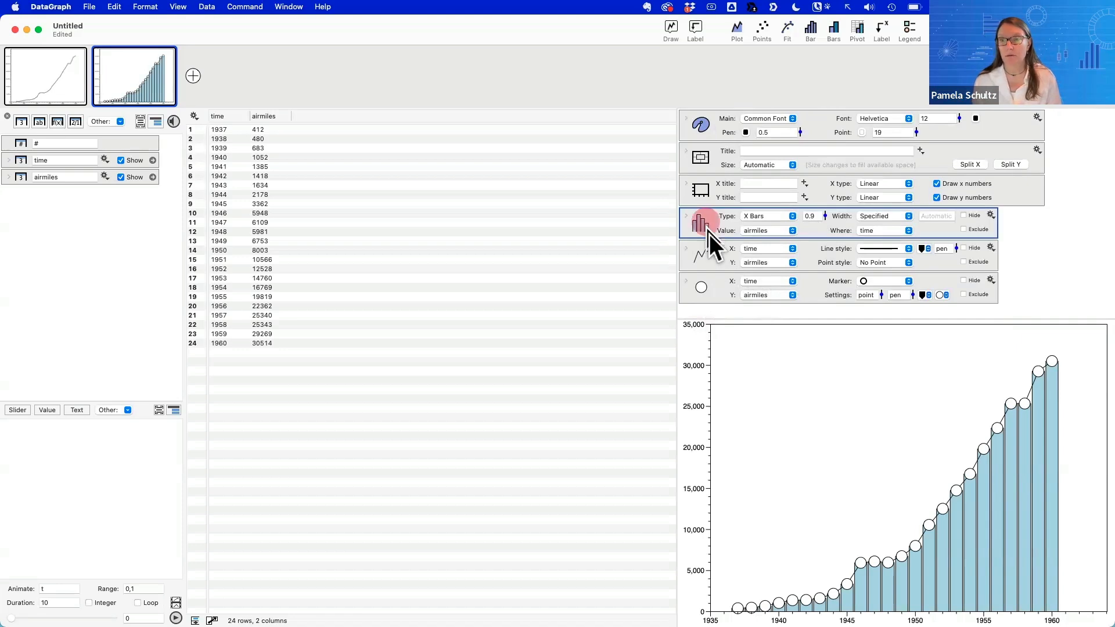
key(Delete)
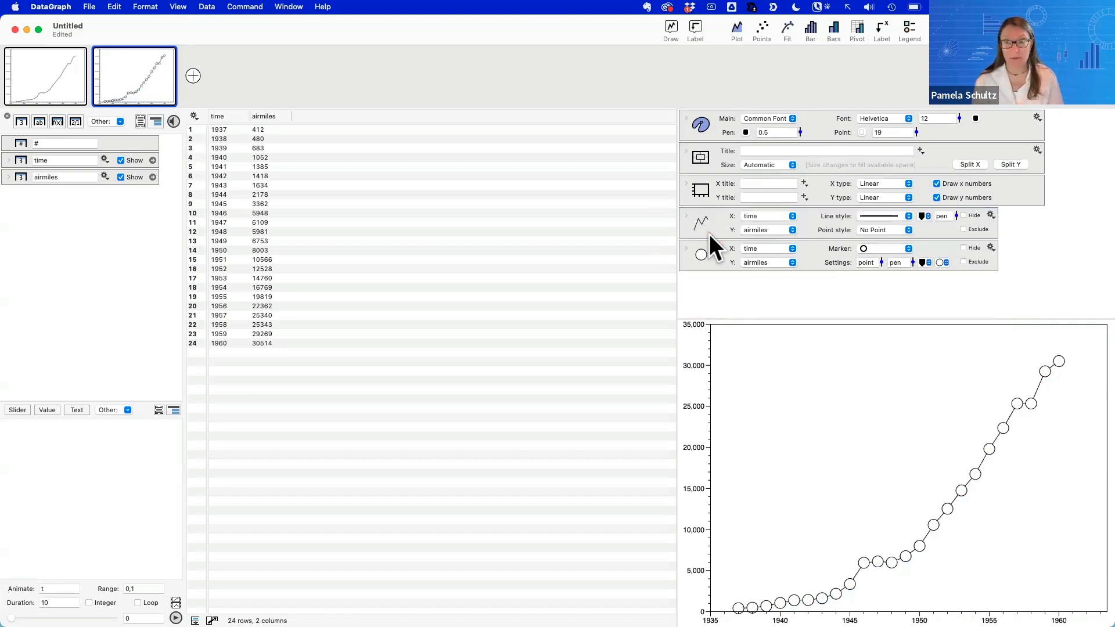
click(701, 263)
key(Delete)
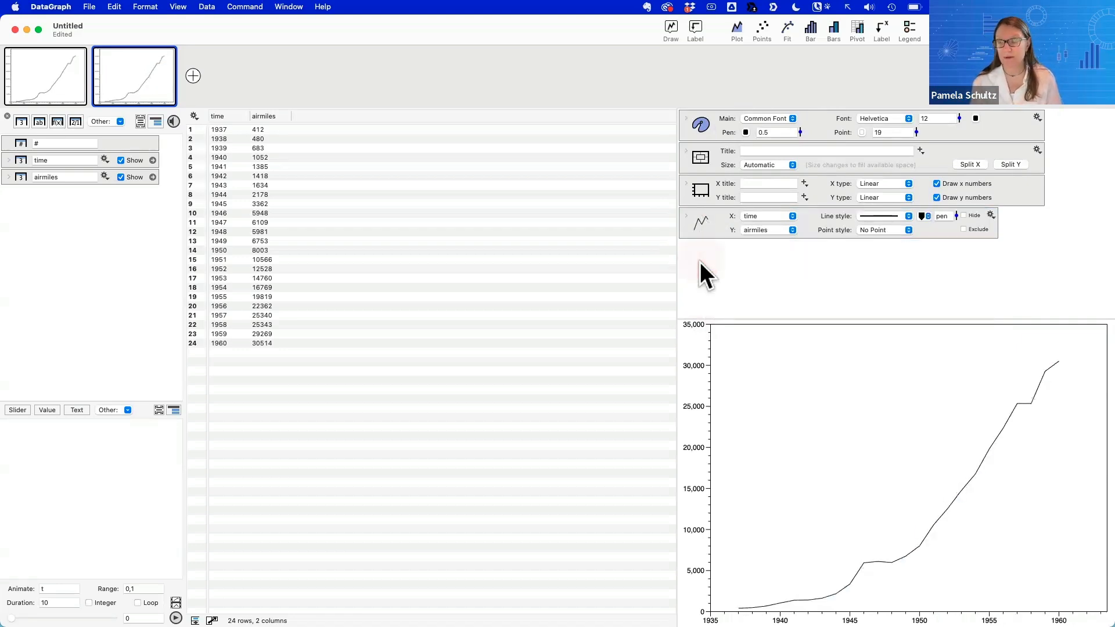
Switch to the Quick Start Guide in Safari and read section 6, Customize Commands
click(899, 326)
click(796, 292)
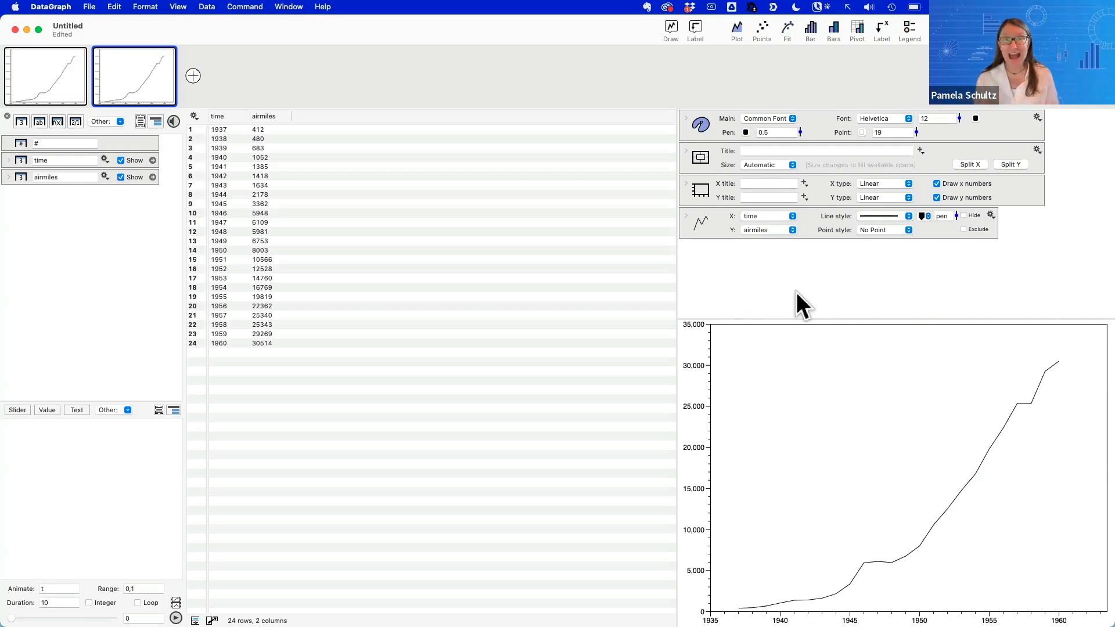
key(ctrl+Left)
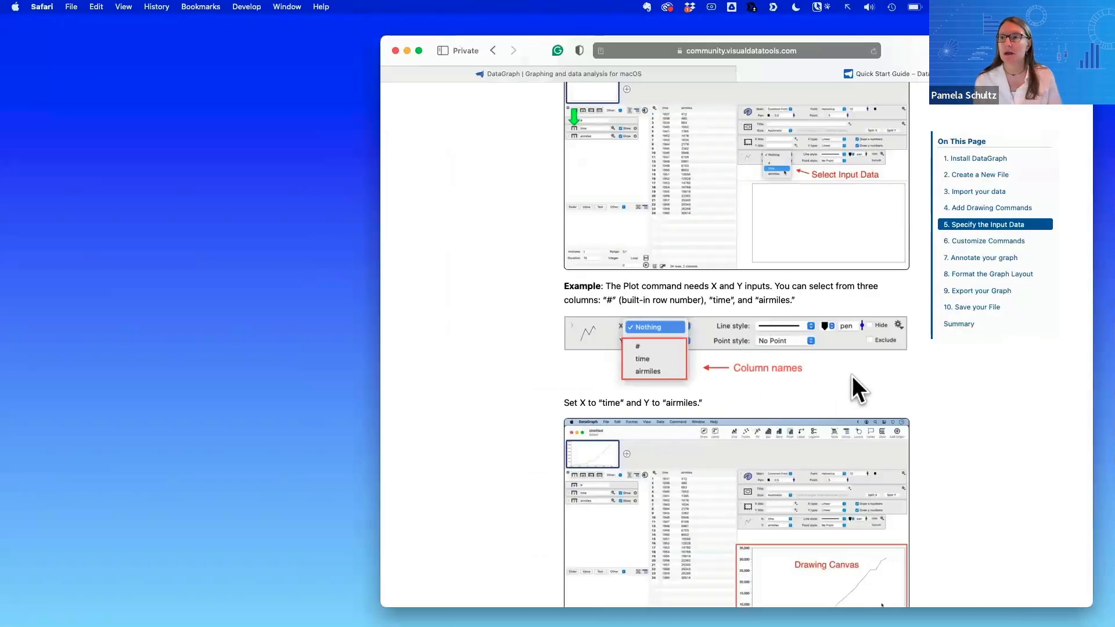
click(988, 240)
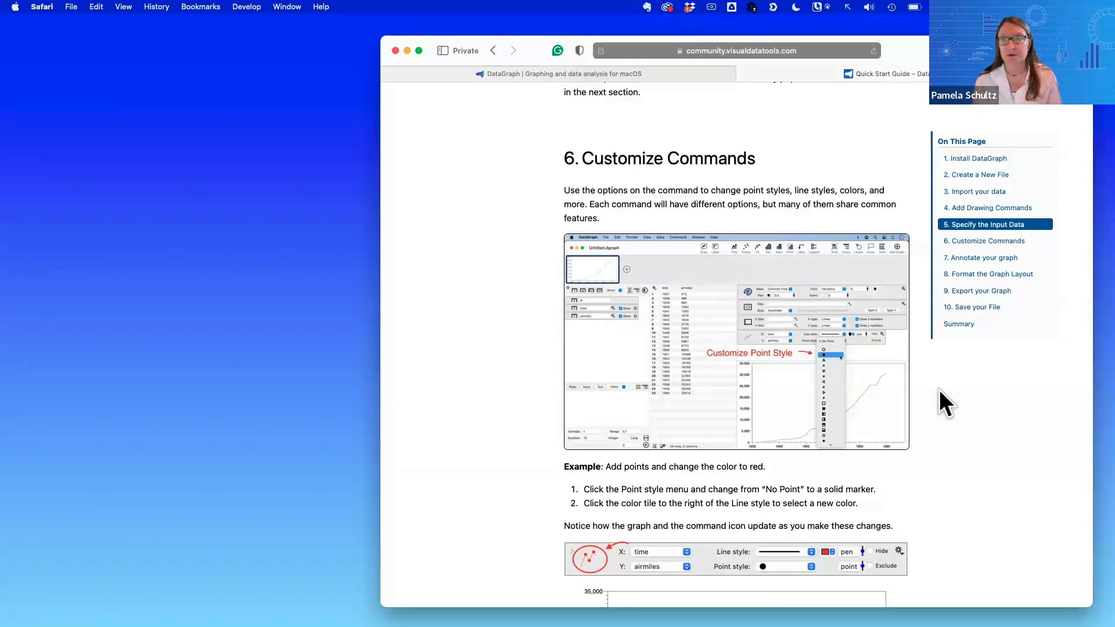
scroll(904, 459, down, 3)
Return to DataGraph and set the Plot command's point style to a solid circle
key(ctrl+Right)
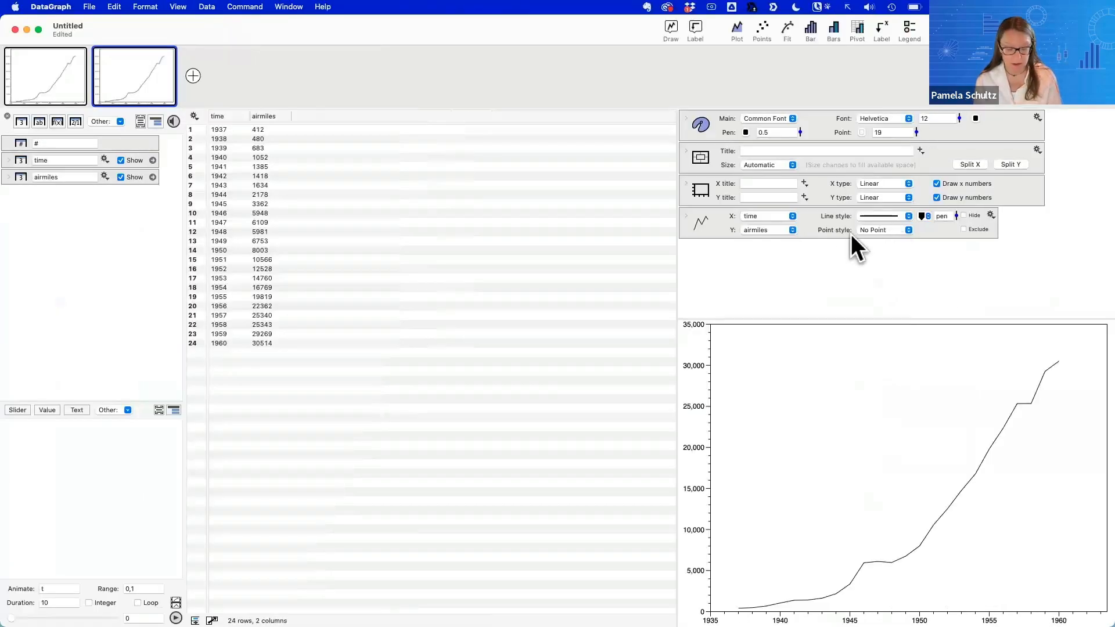
drag(811, 205, 852, 242)
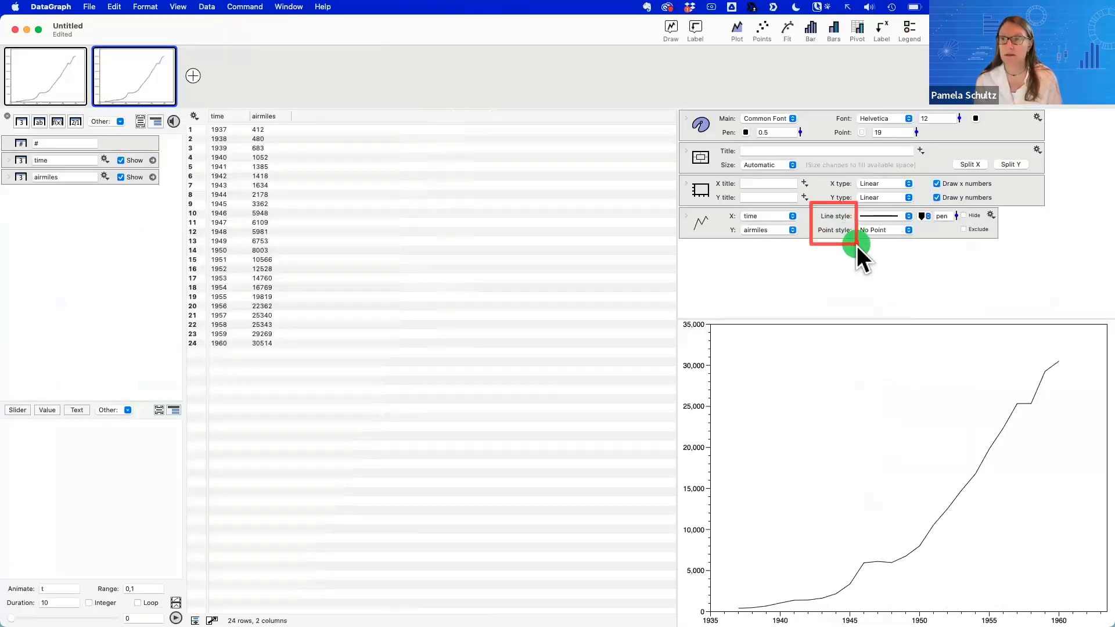
click(889, 233)
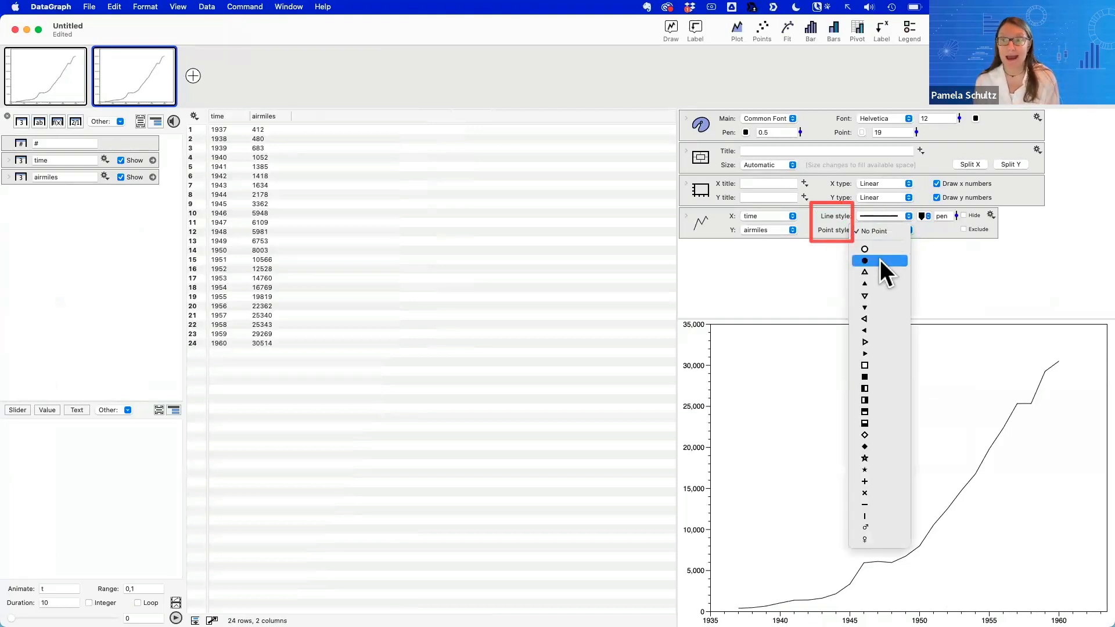
click(880, 261)
Check the available line styles, then try the hollow circle point style and return the Plot command to solid circles
click(889, 224)
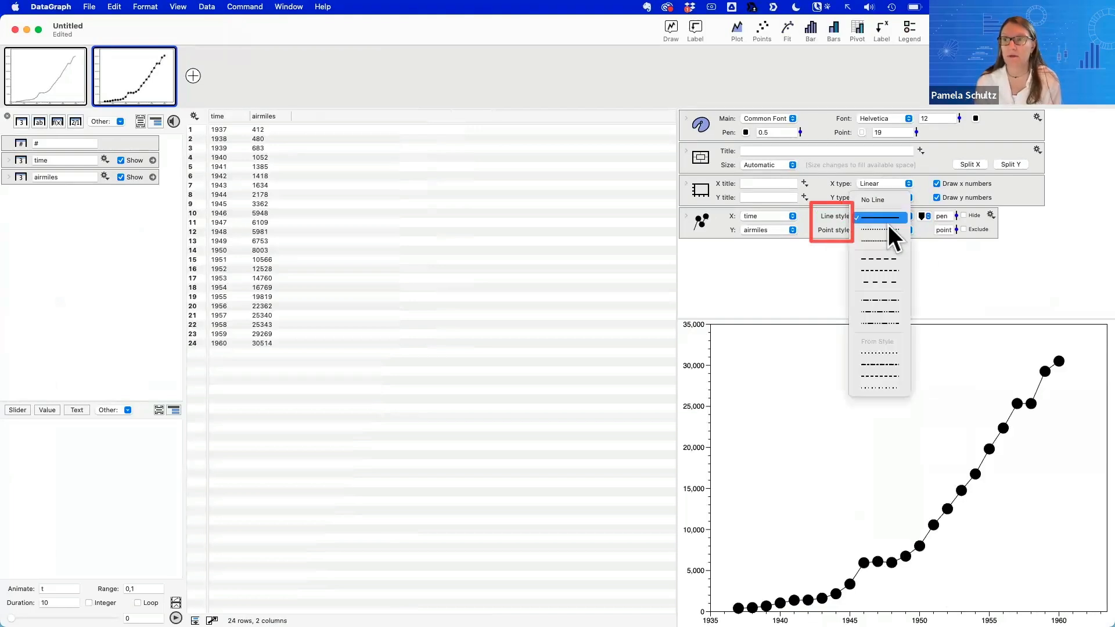
click(942, 245)
click(890, 229)
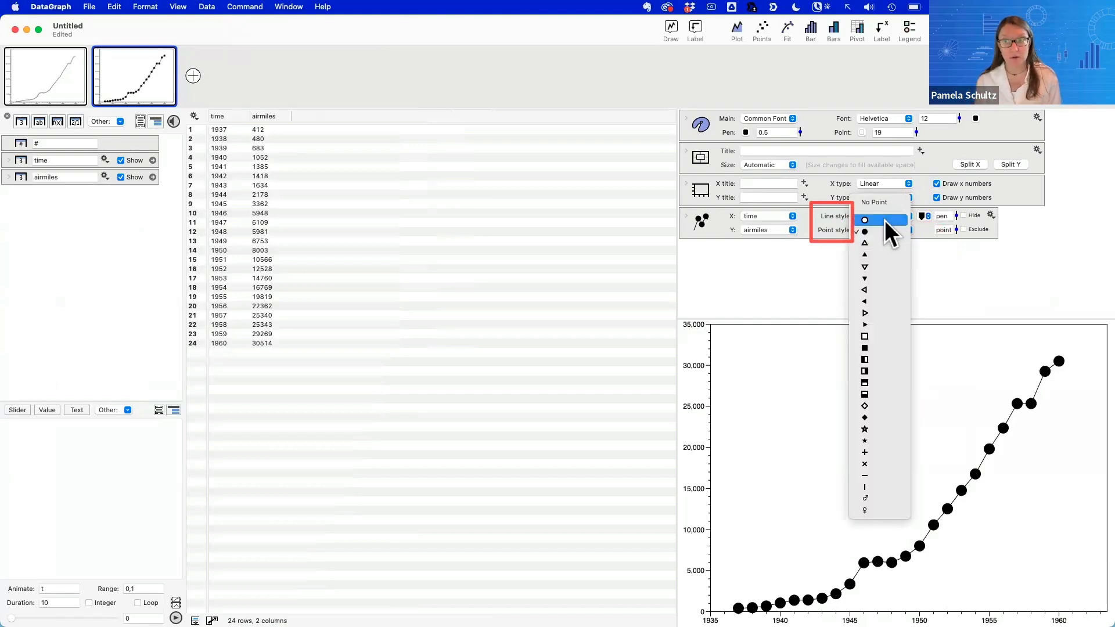
click(884, 220)
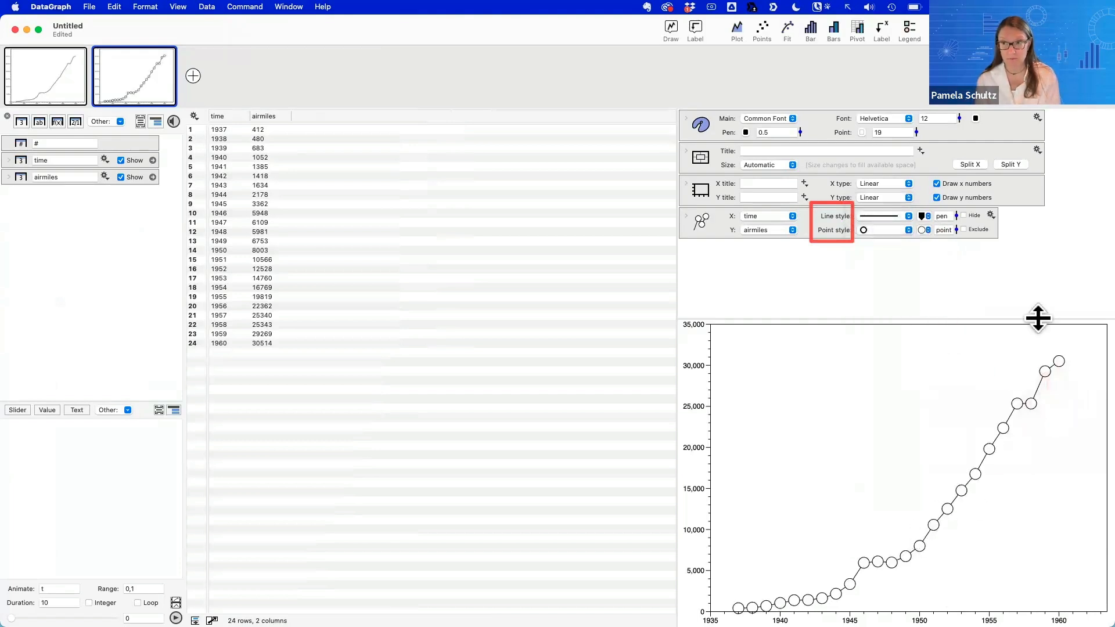
click(880, 228)
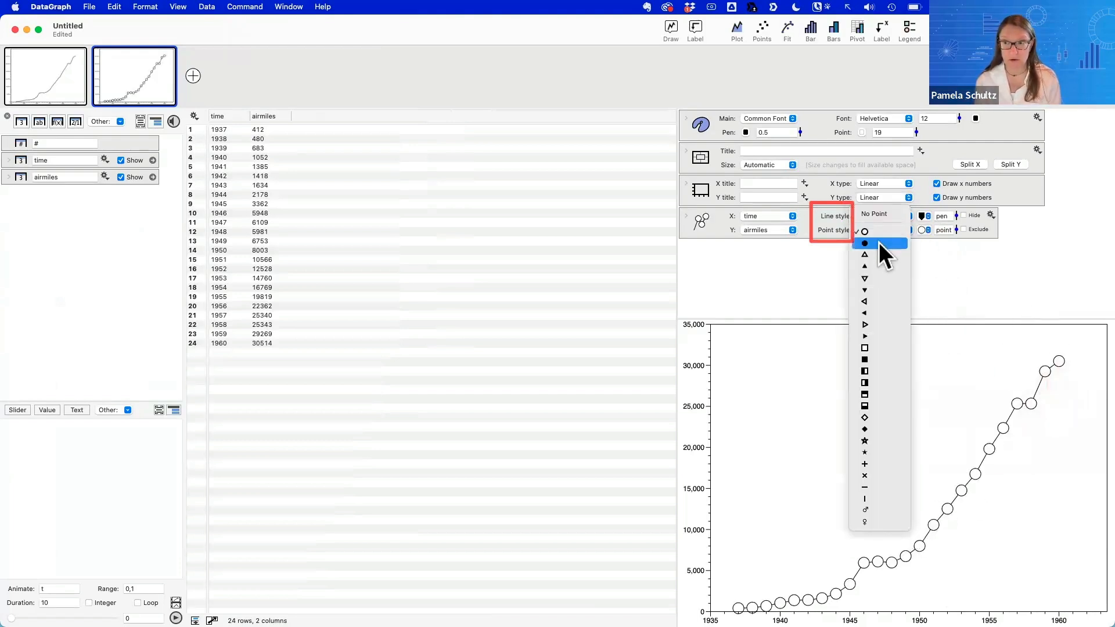
click(879, 241)
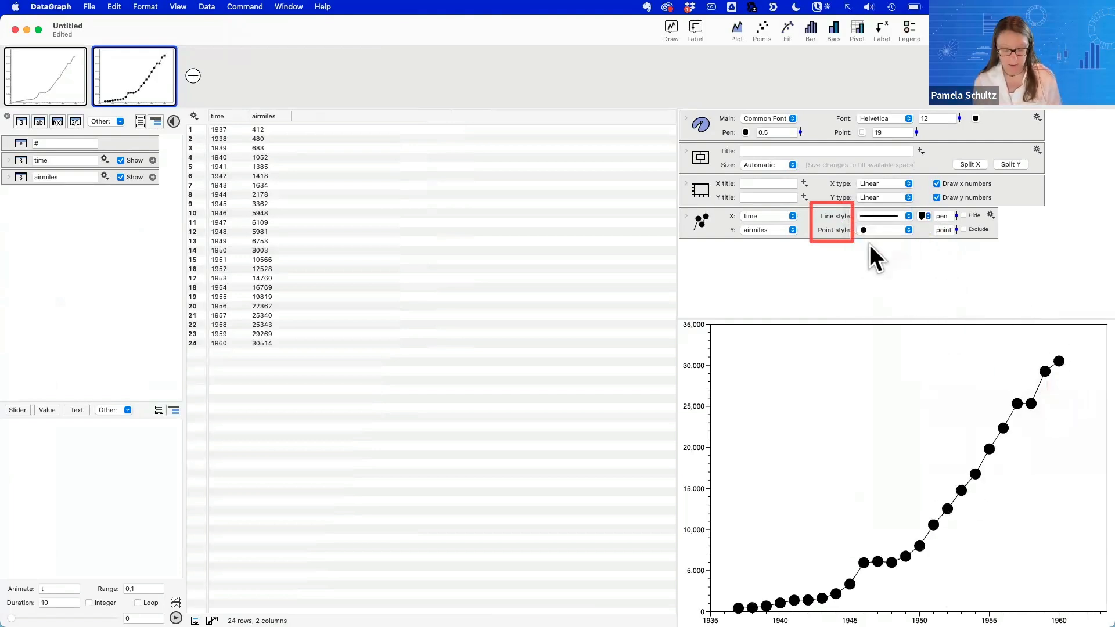
Set the Plot command's line color to the red Line Color 1 and select the command
click(922, 217)
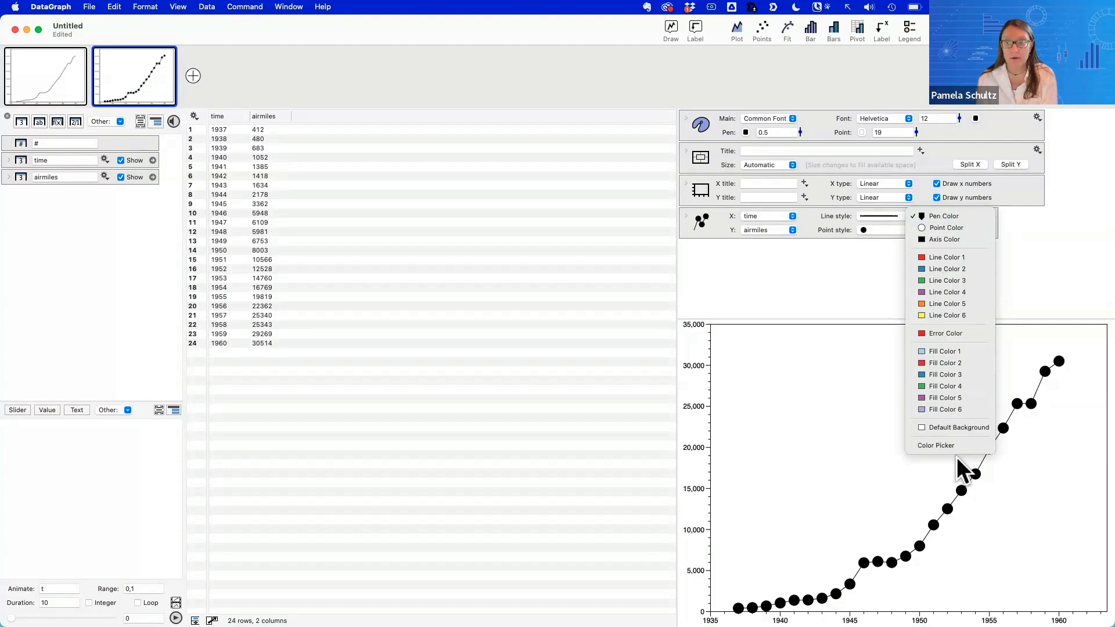
click(935, 258)
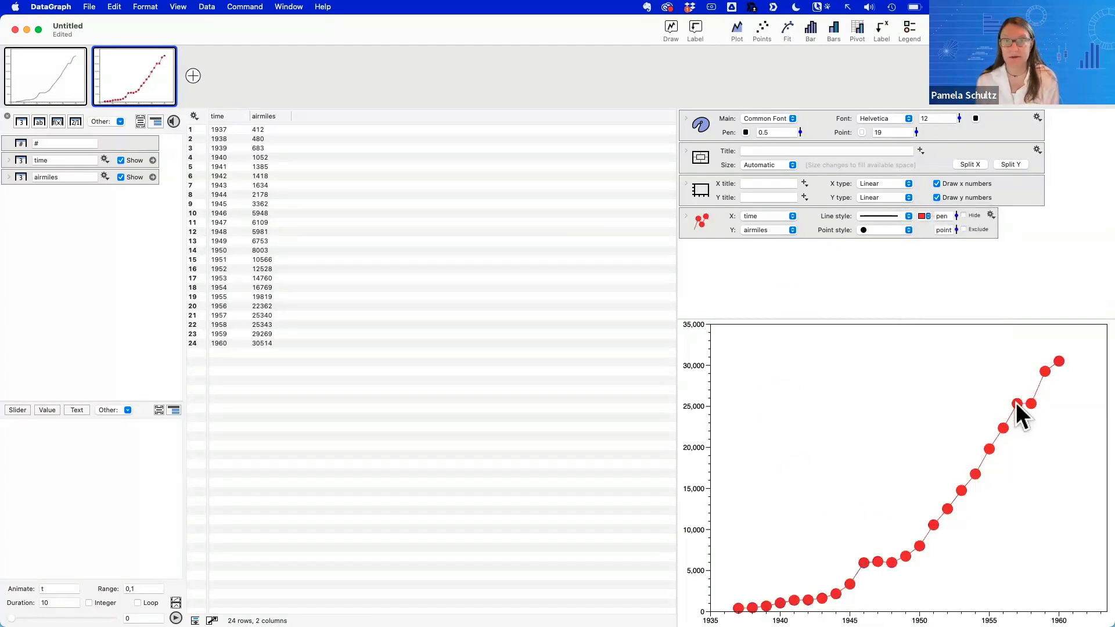
click(709, 229)
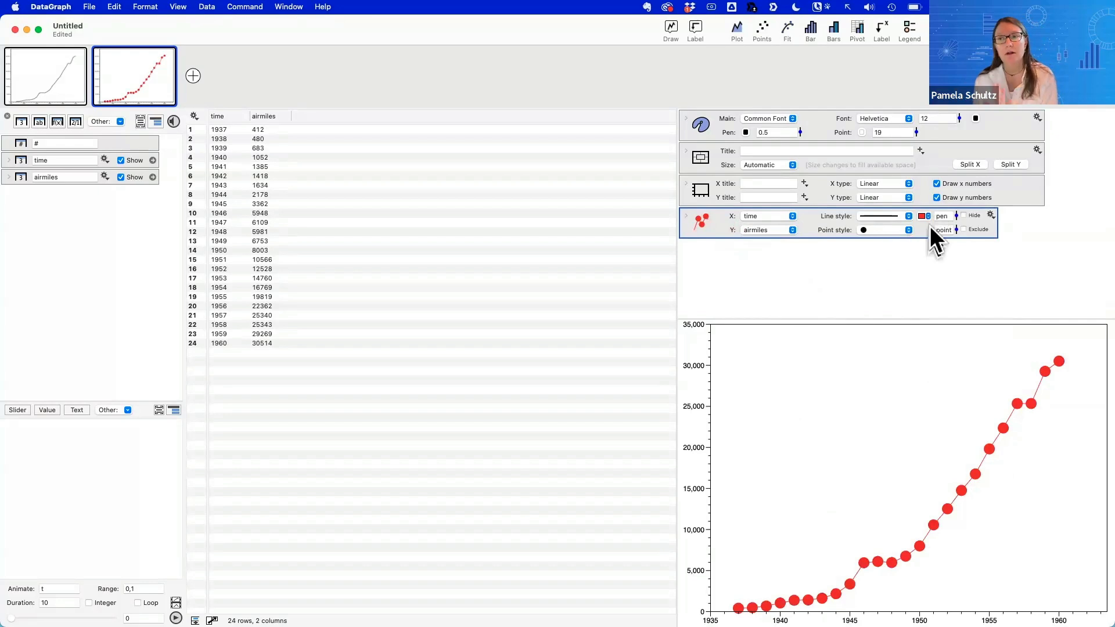
Try the hollow circle and No Point styles on the red Plot command, and return it to the solid circle
click(886, 232)
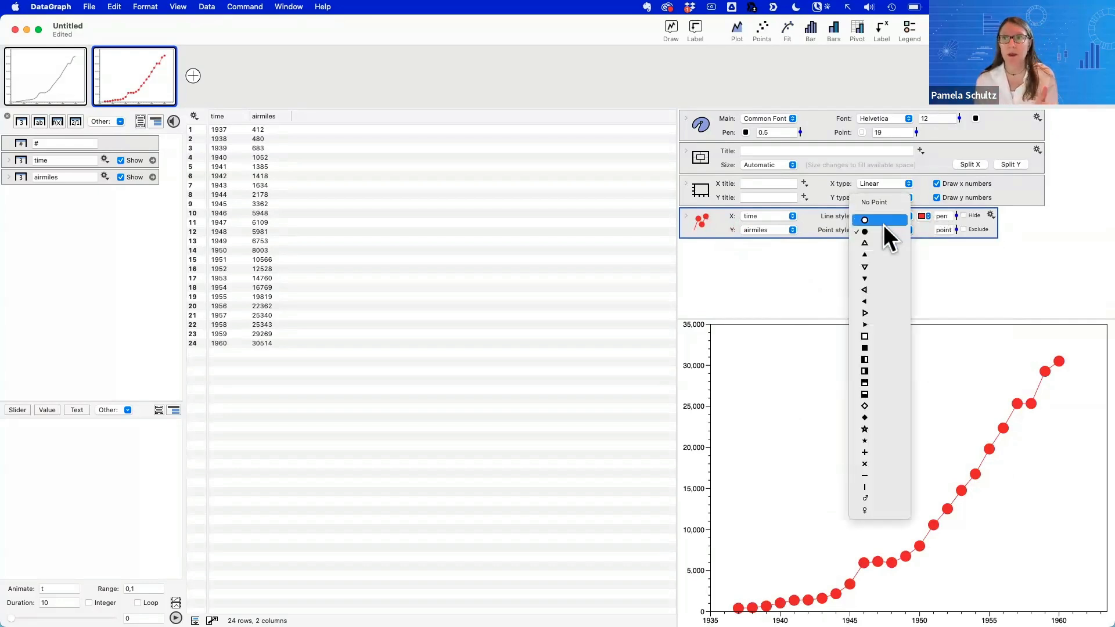
click(876, 224)
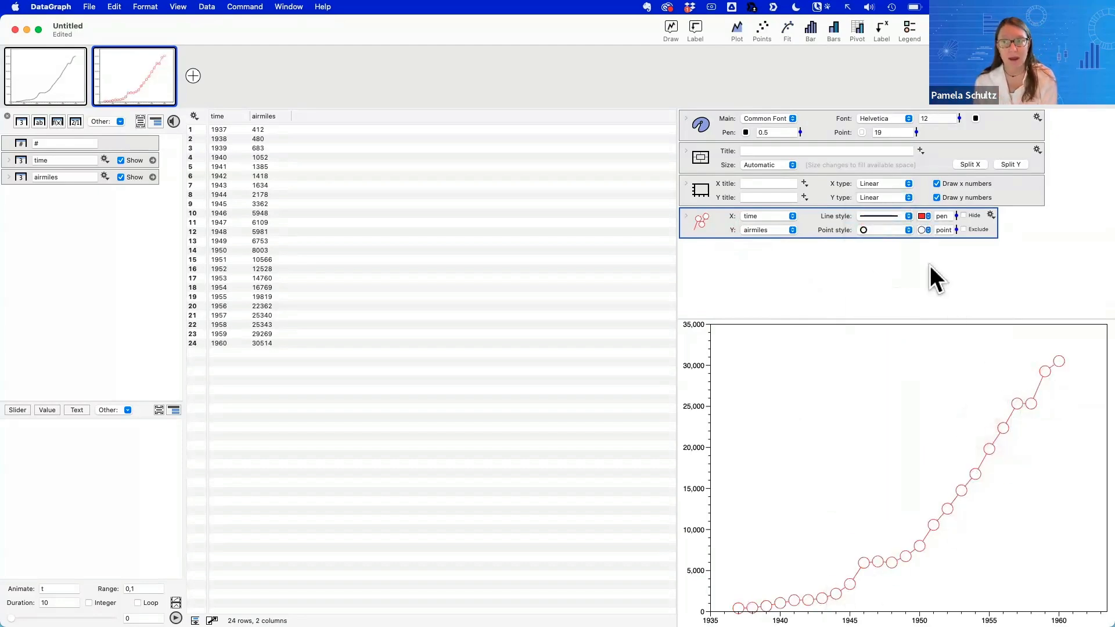
click(869, 229)
click(868, 218)
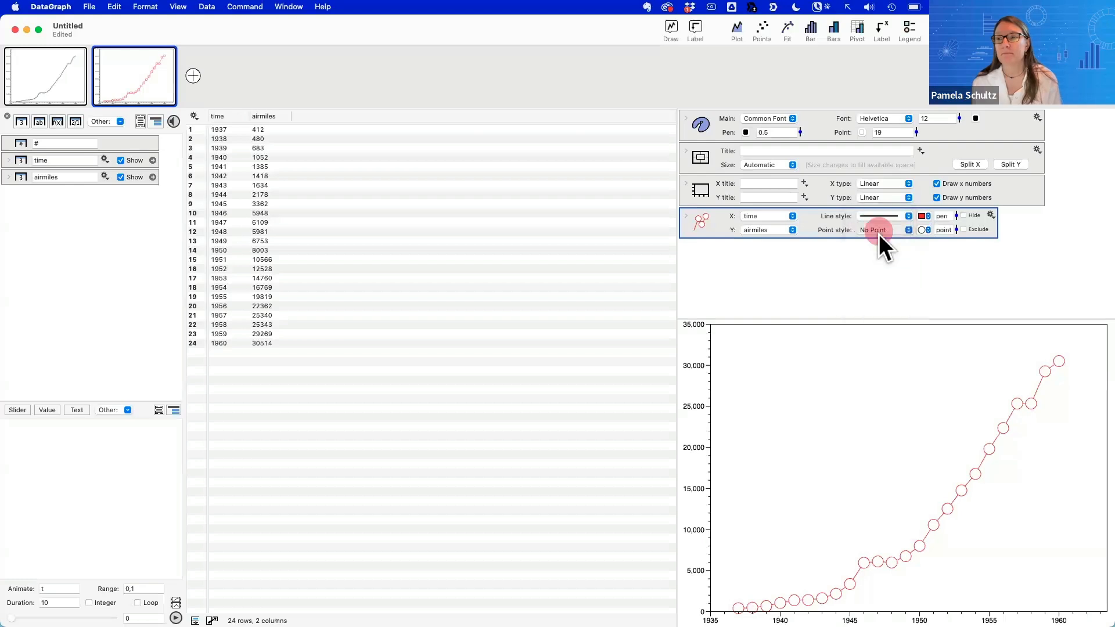
click(880, 232)
click(877, 250)
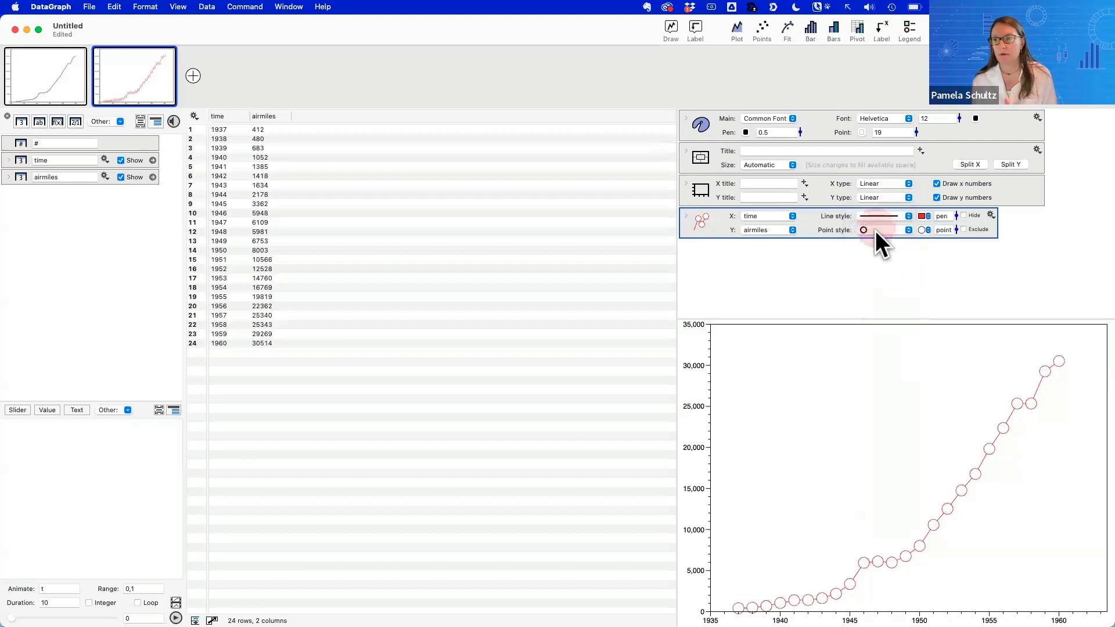
click(875, 231)
click(873, 245)
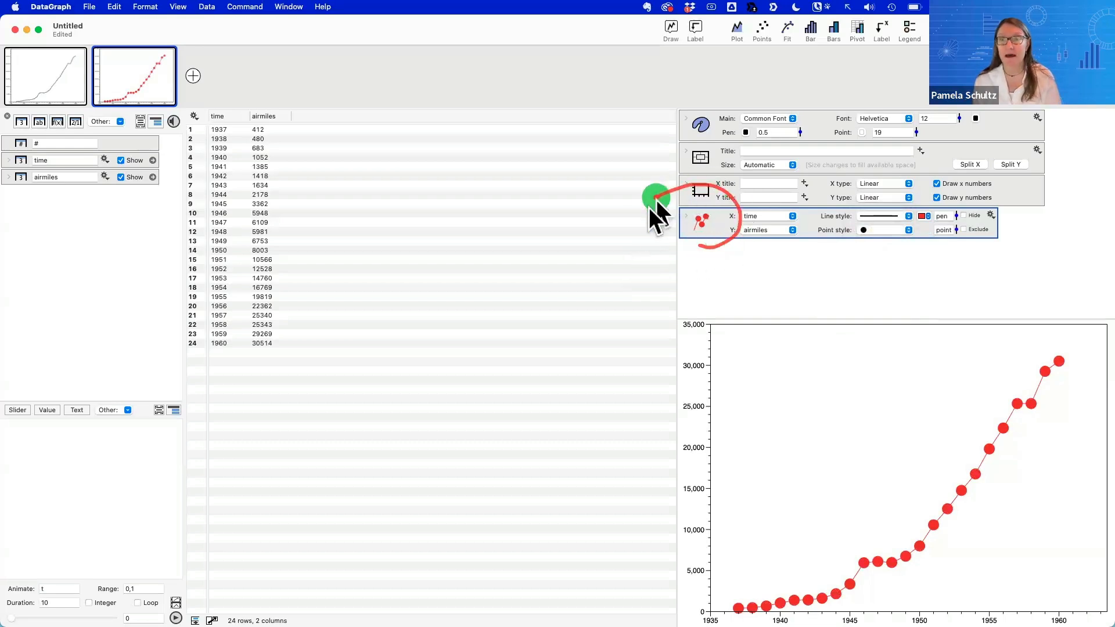
drag(650, 201, 703, 273)
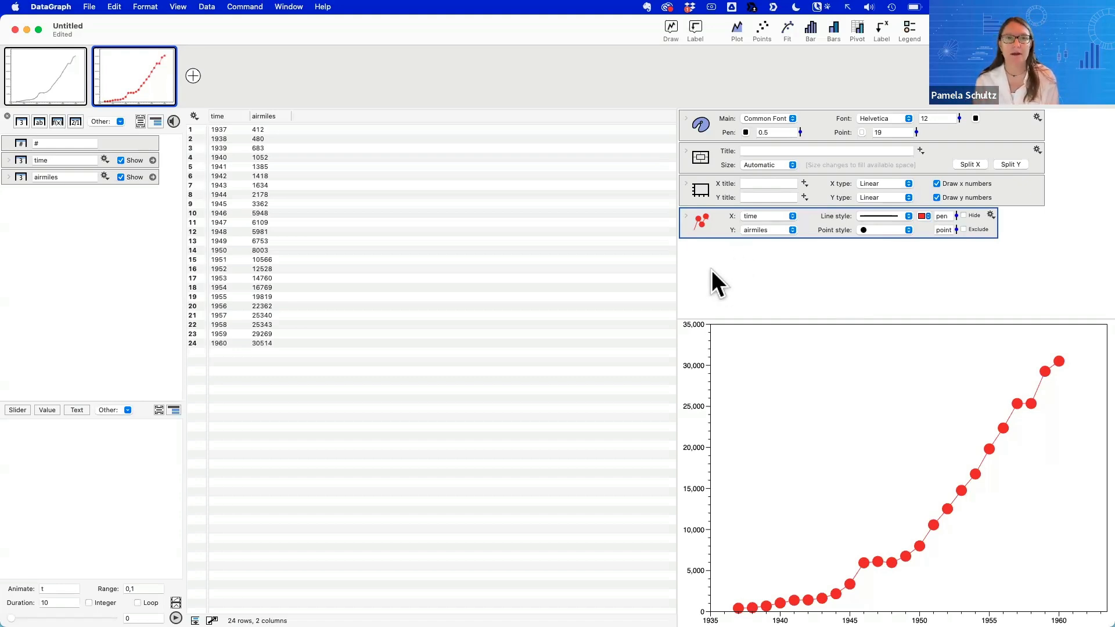
Switch back to the guide in Safari and play the video demo in the Customize Commands section
key(ctrl+Left)
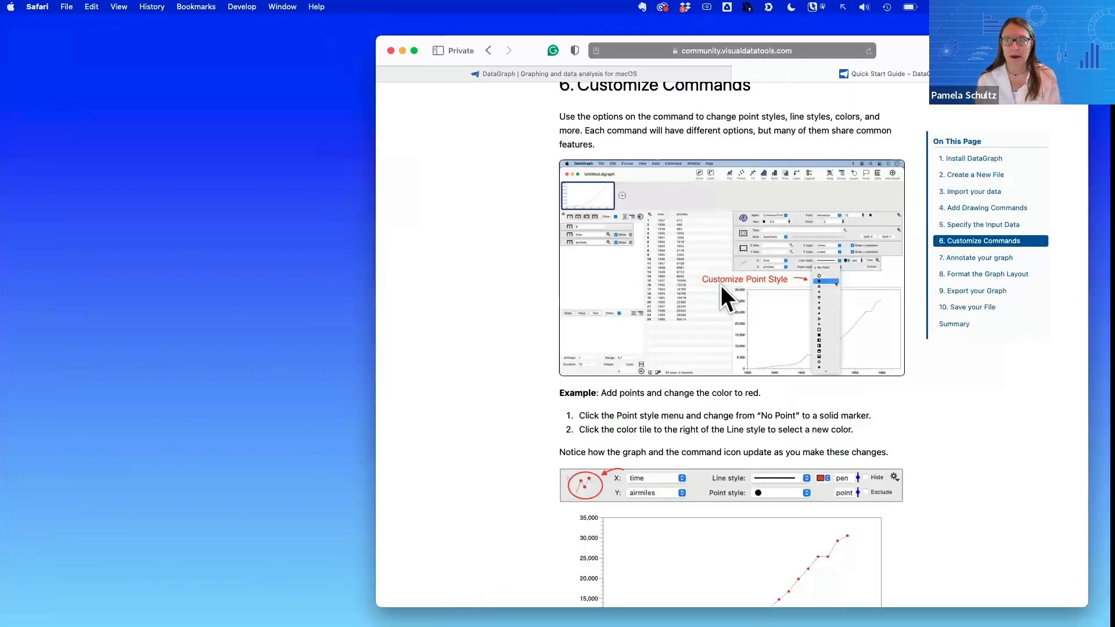
scroll(862, 378, down, 10)
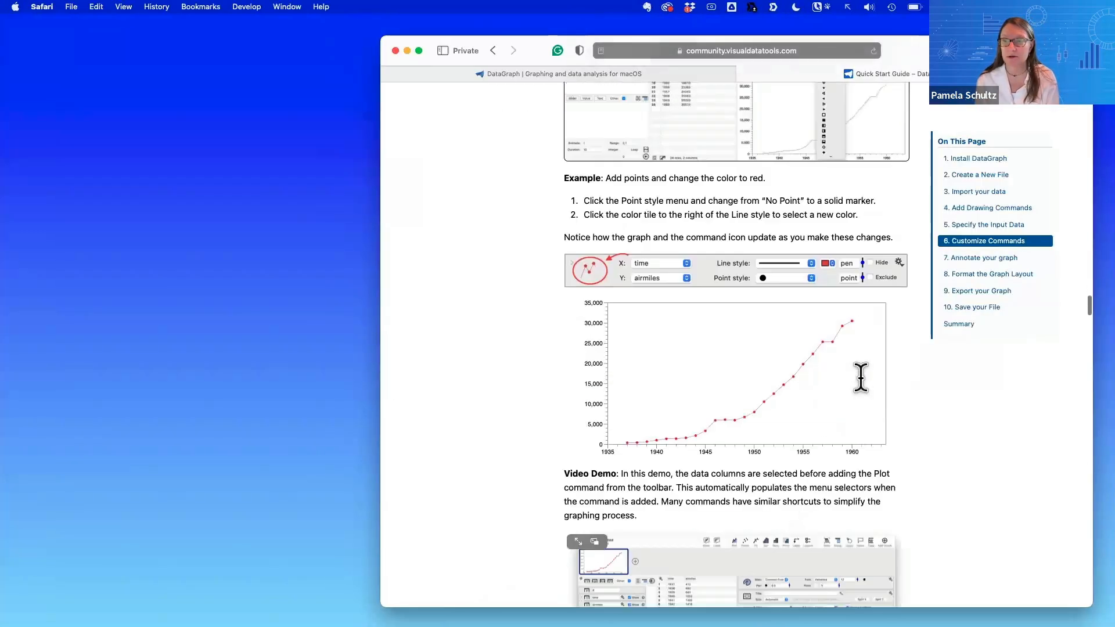
scroll(862, 445, down, 2)
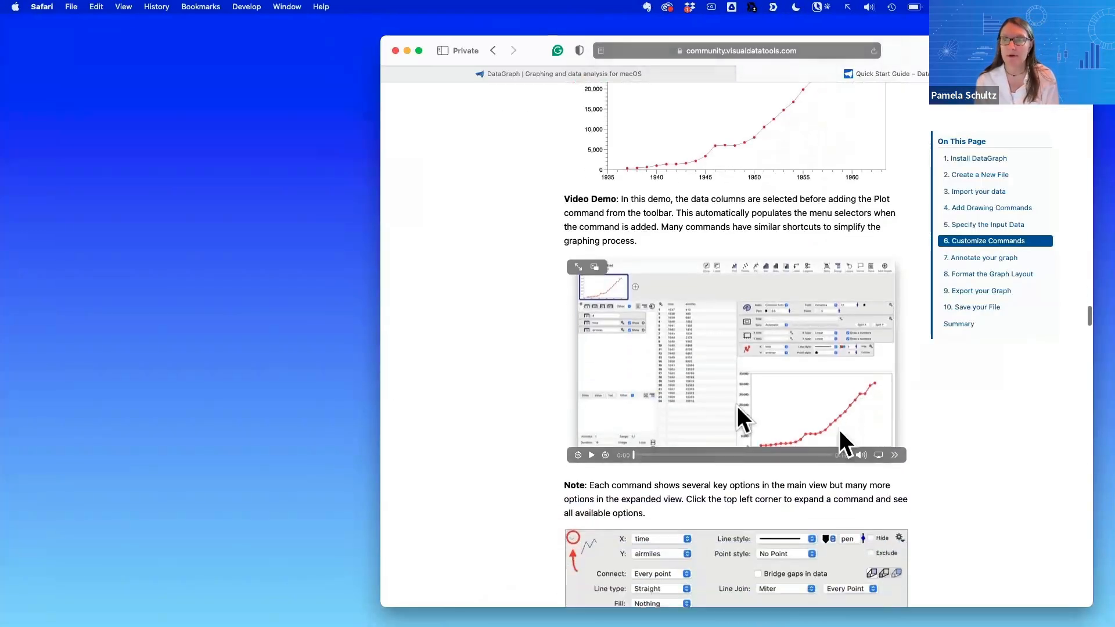
click(592, 456)
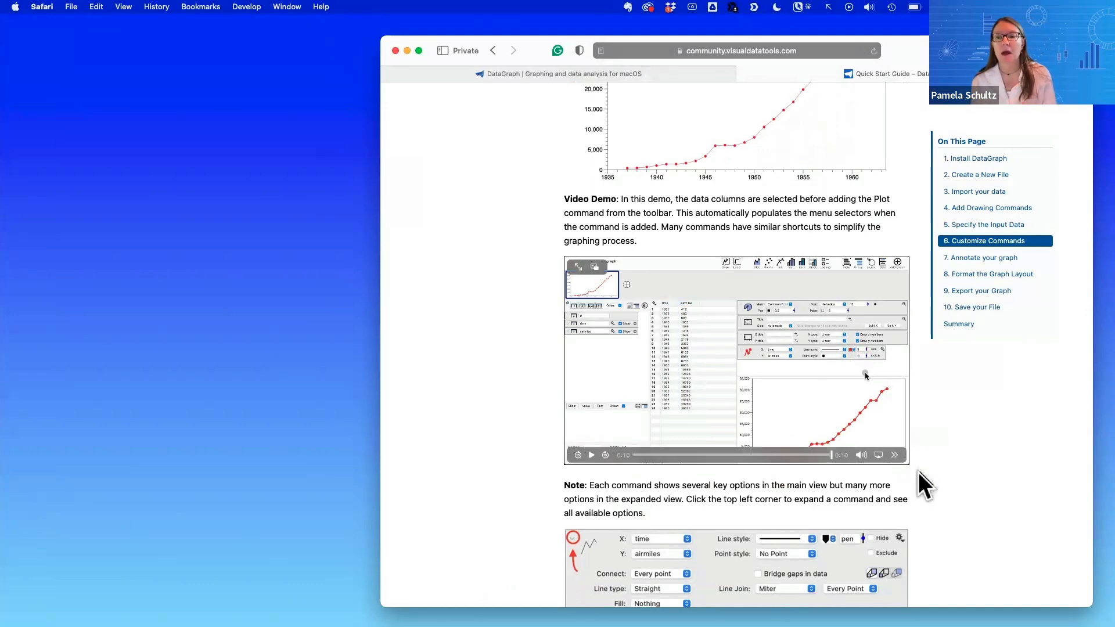
Read the guide's note on expanding a command's options and its tip about tooltips for settings
scroll(918, 472, down, 10)
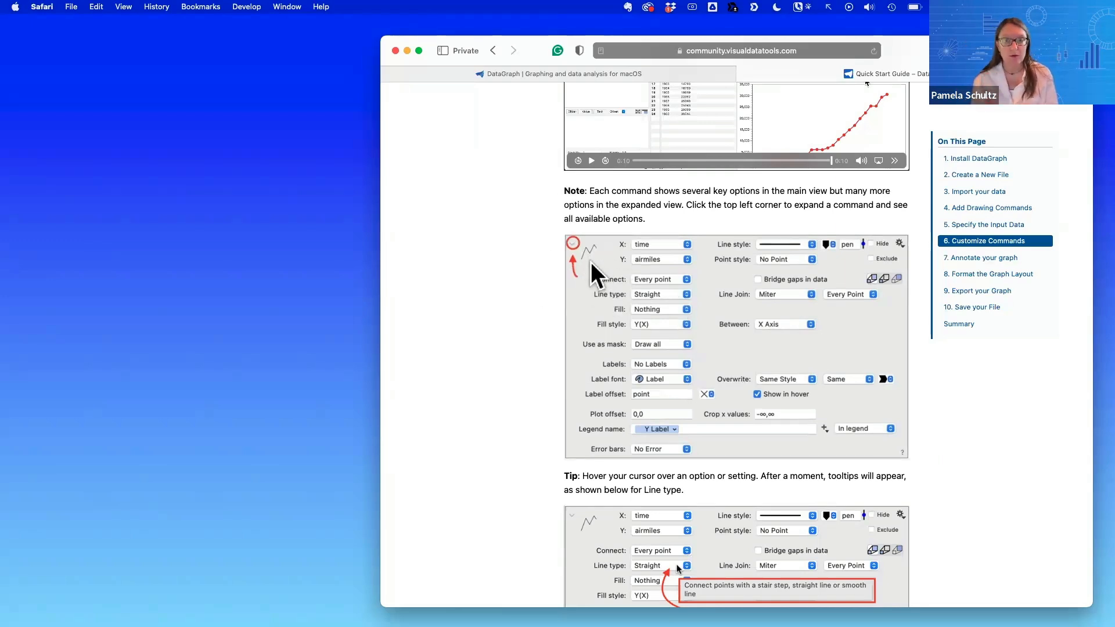
scroll(591, 336, down, 5)
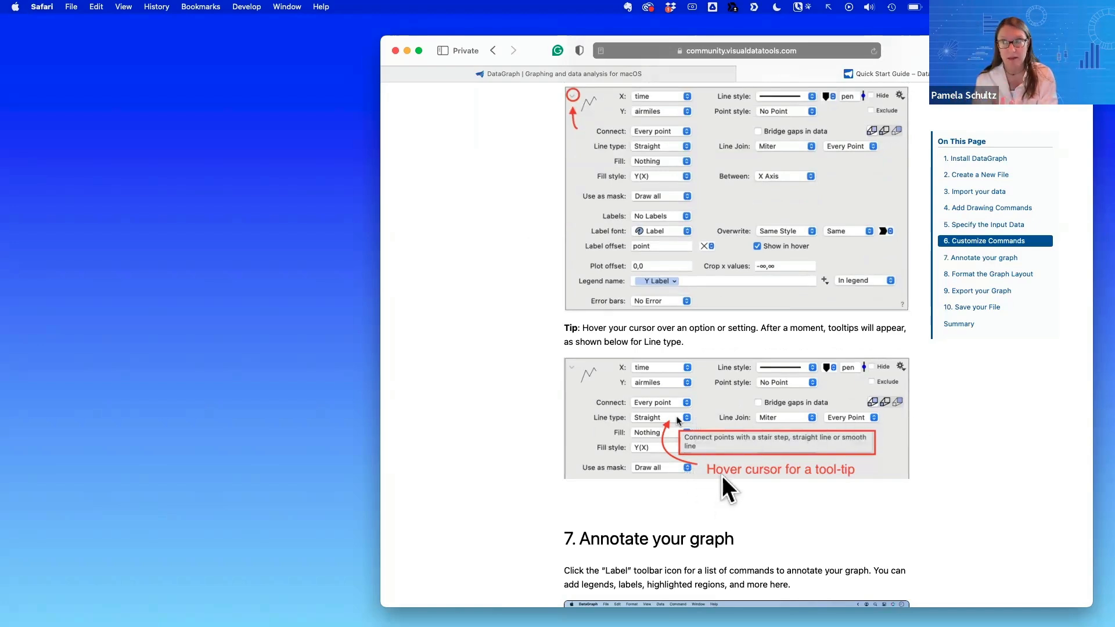
scroll(727, 472, down, 2)
scroll(729, 476, up, 3)
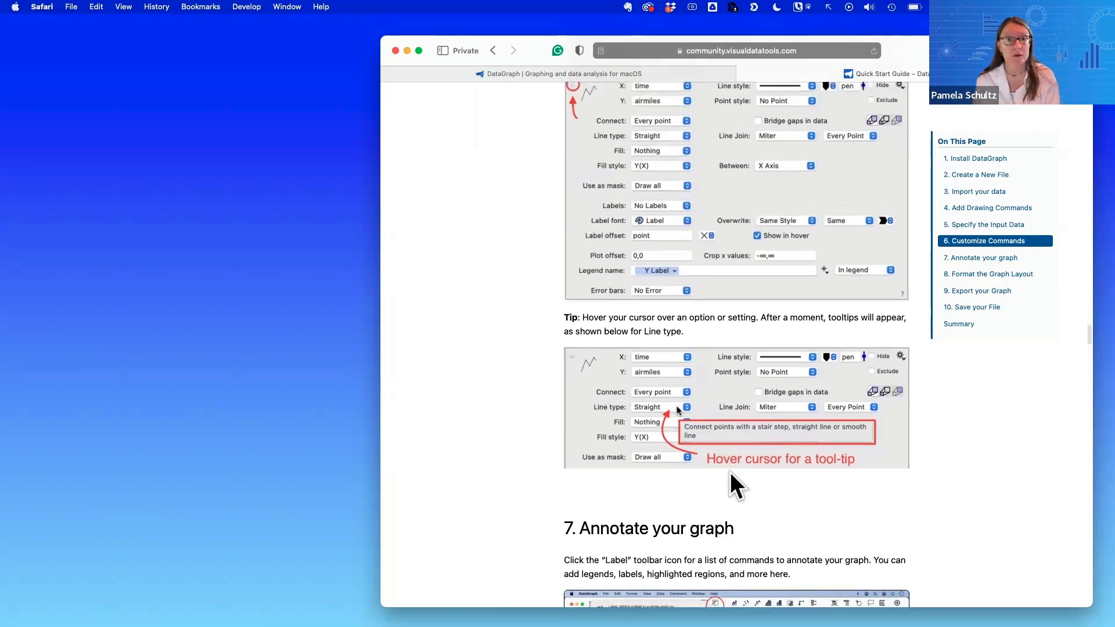
scroll(697, 342, up, 1)
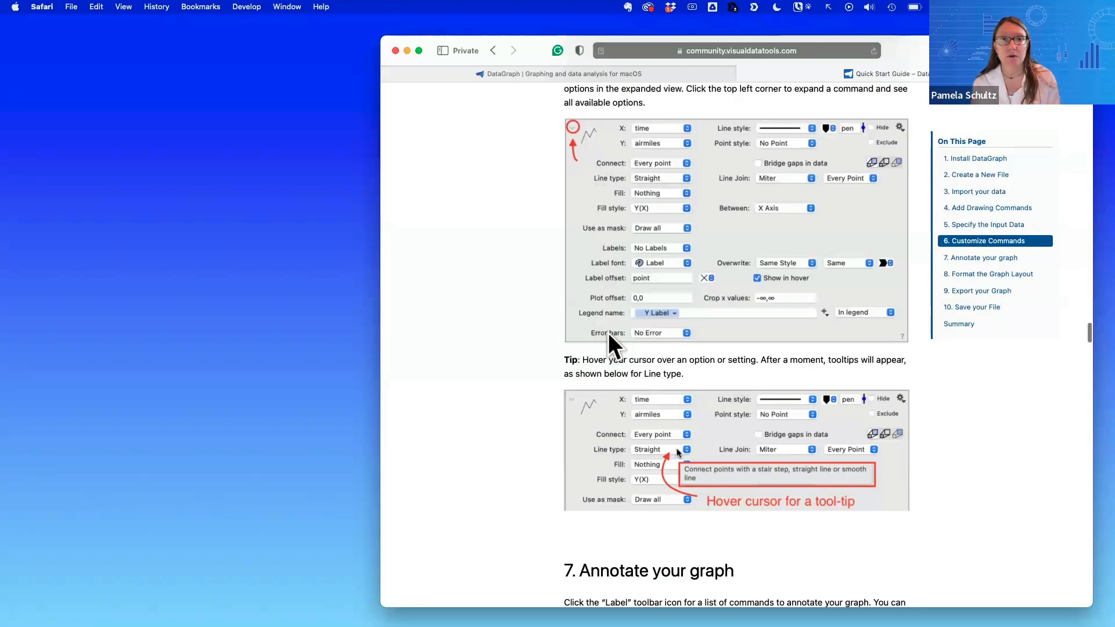
Read section 7, Annotate your graph, including the example that adds a Label command
scroll(813, 505, down, 8)
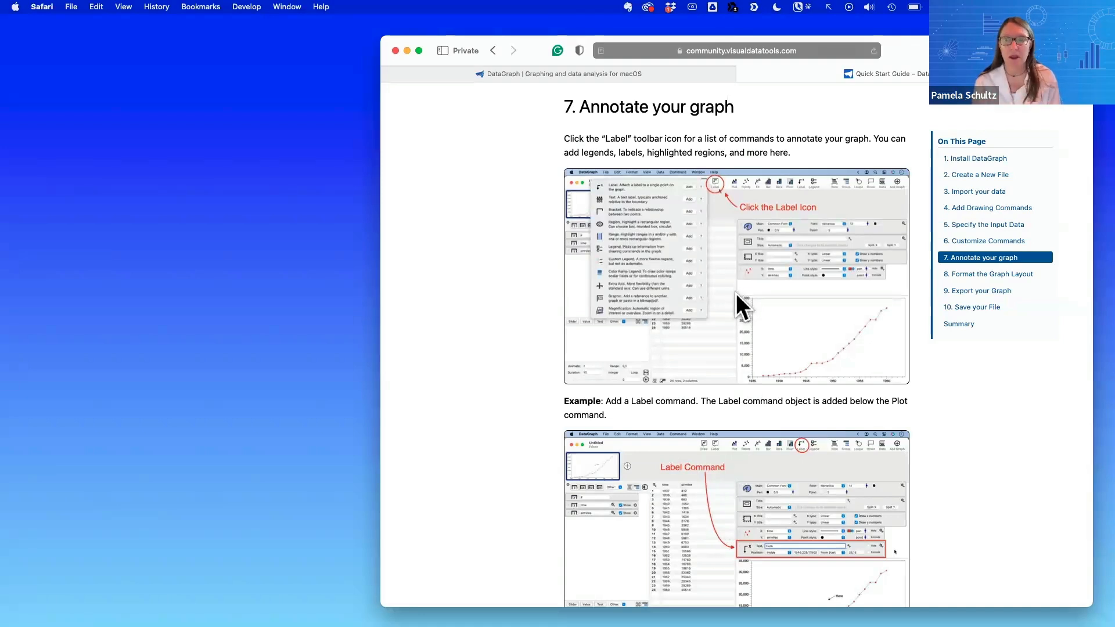
scroll(726, 358, down, 4)
scroll(726, 358, up, 2)
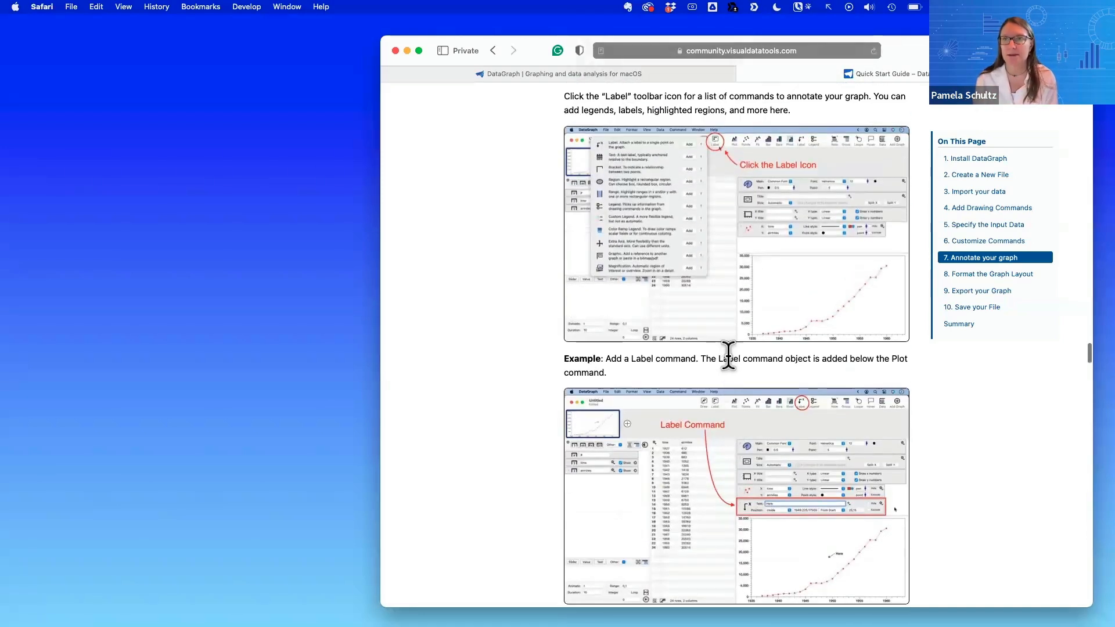
scroll(727, 355, up, 4)
scroll(730, 318, down, 7)
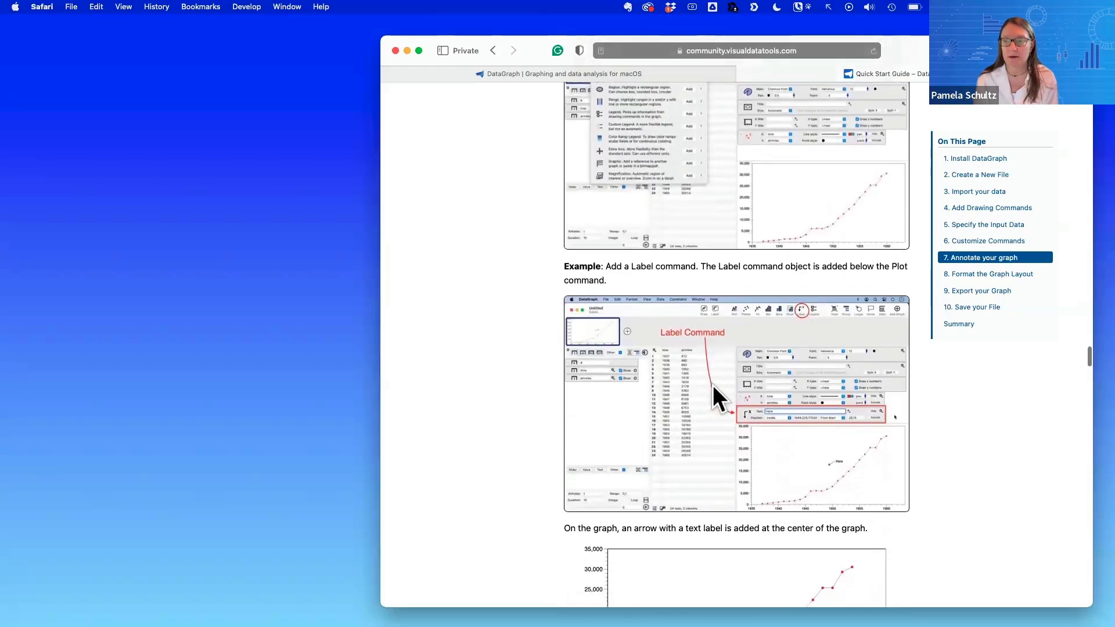
Return to DataGraph and add a Label command to the second graph from the list of annotation commands
key(ctrl+Right)
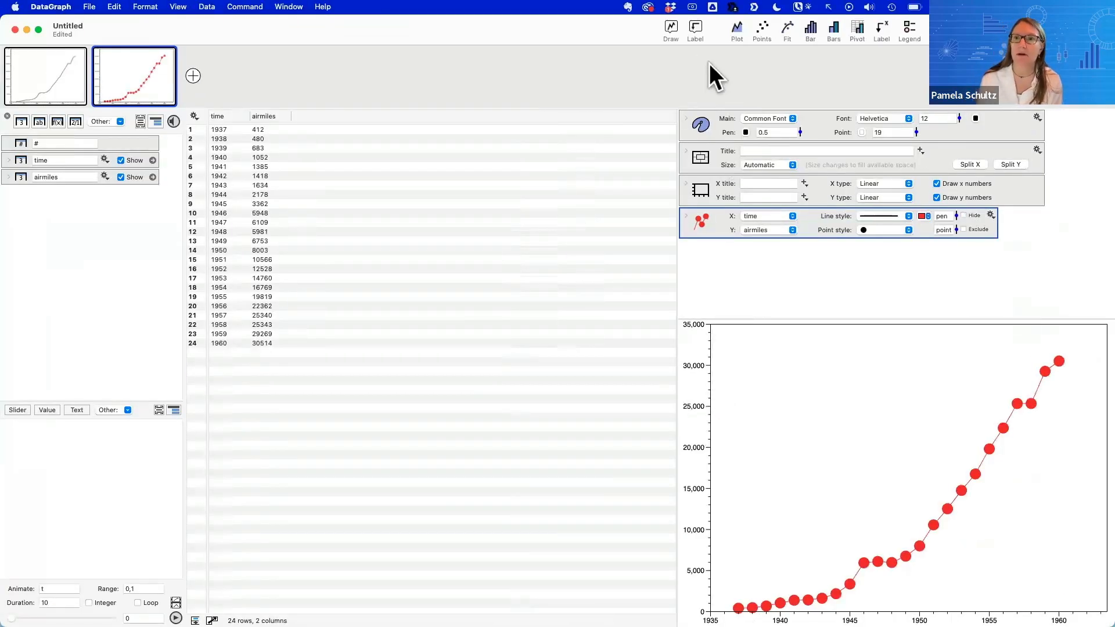
click(666, 91)
drag(666, 90, 669, 49)
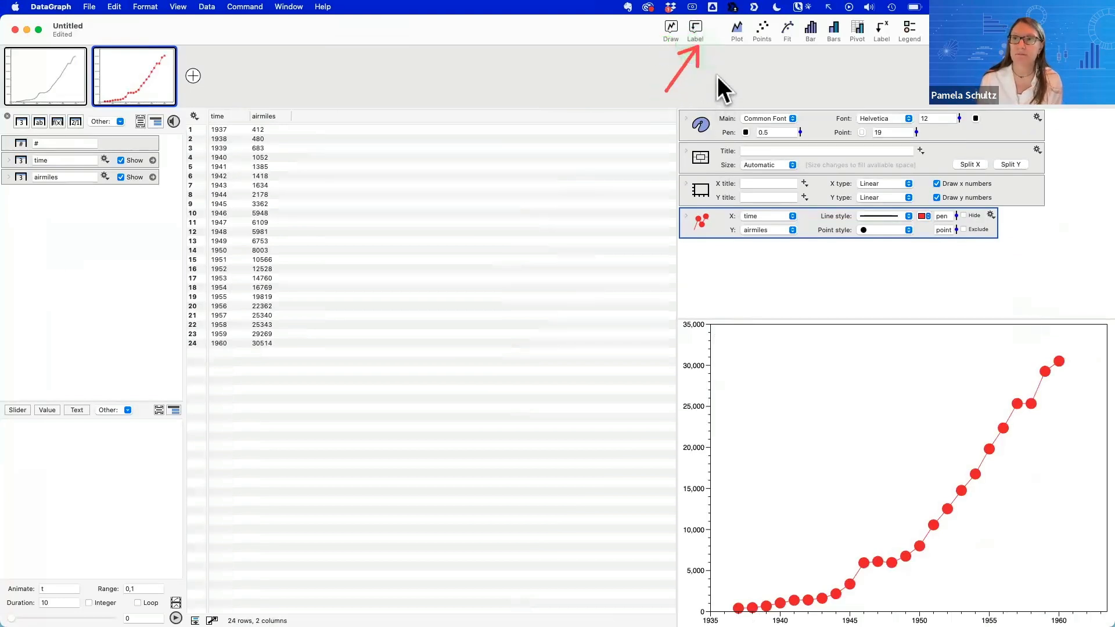
click(696, 26)
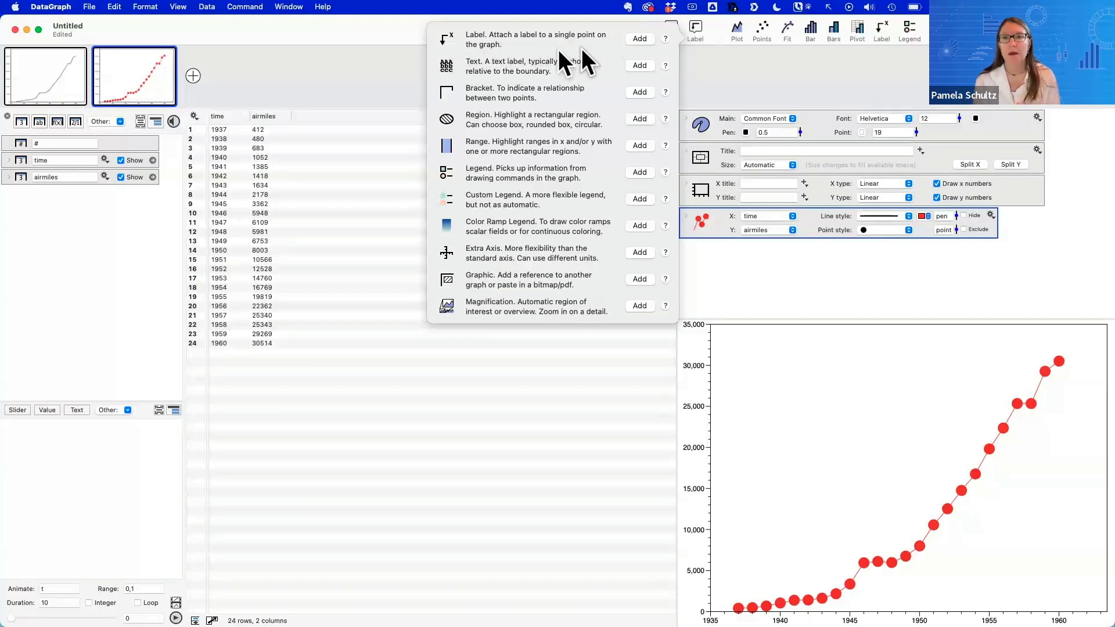
click(639, 36)
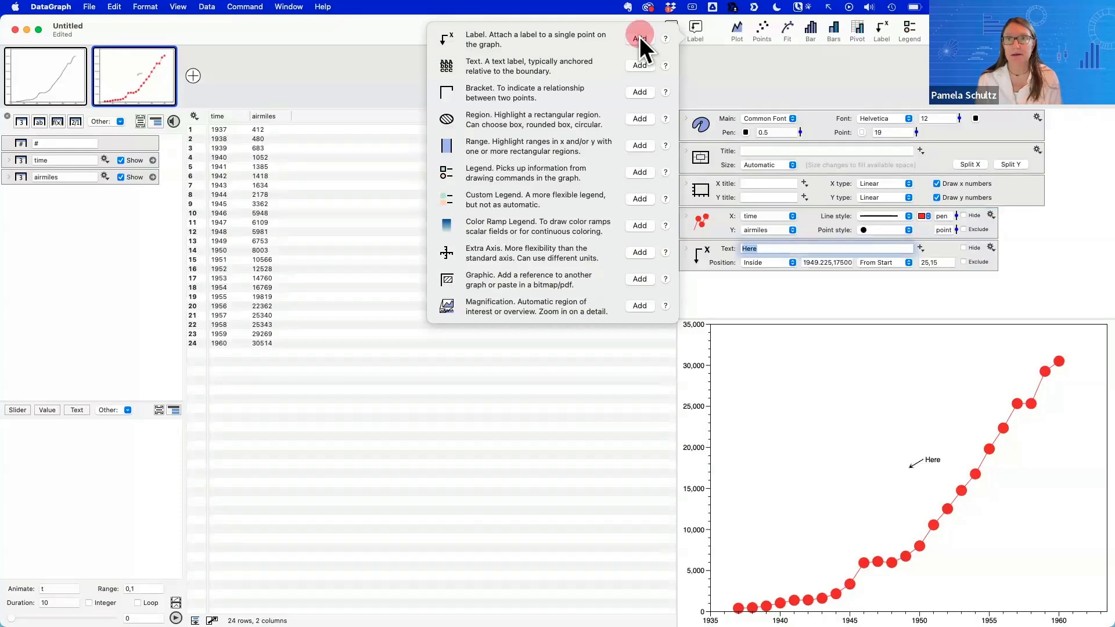
Position the label so its arrow points at the 1946,5948 data point with the text directly above it, offset 0,70
click(863, 78)
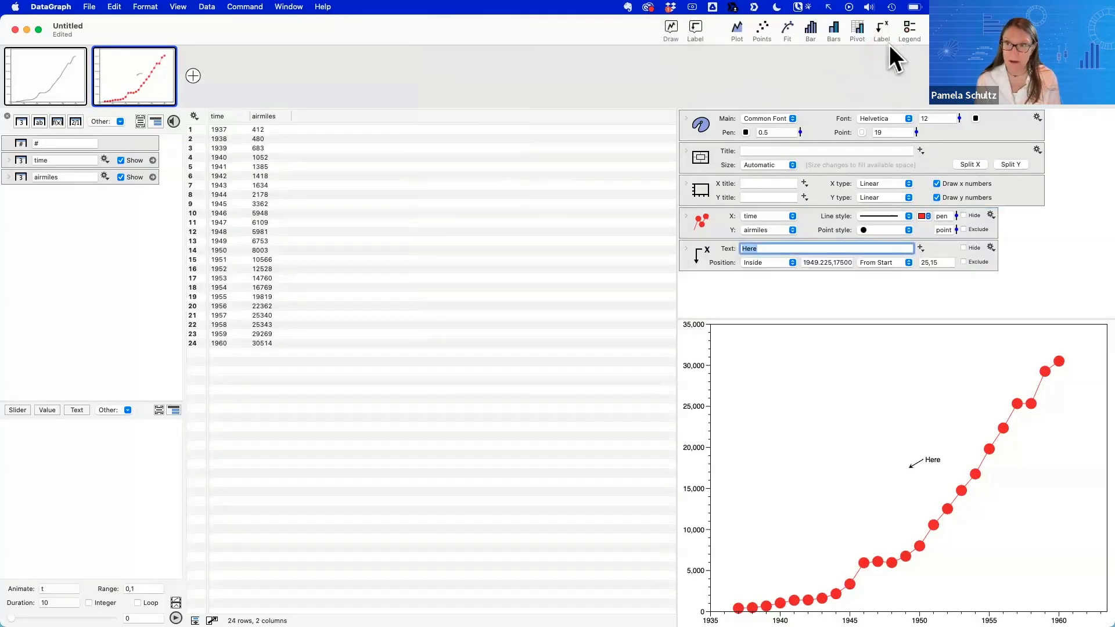
click(711, 257)
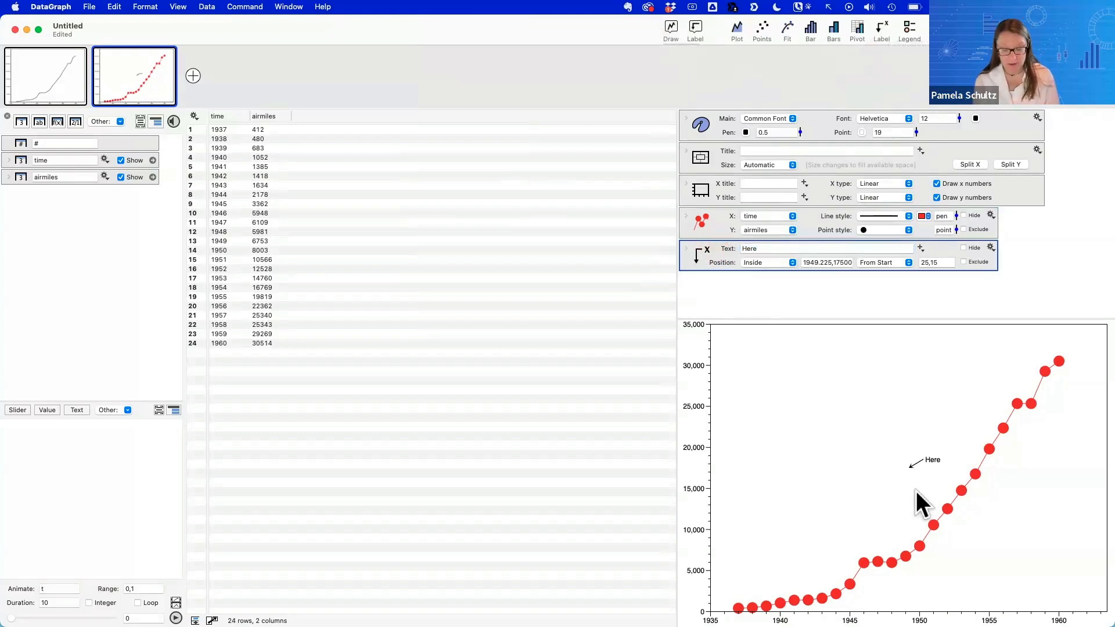
mouse_move(915, 497)
mouse_down()
mouse_move(967, 470)
mouse_move(874, 446)
mouse_move(938, 496)
mouse_up()
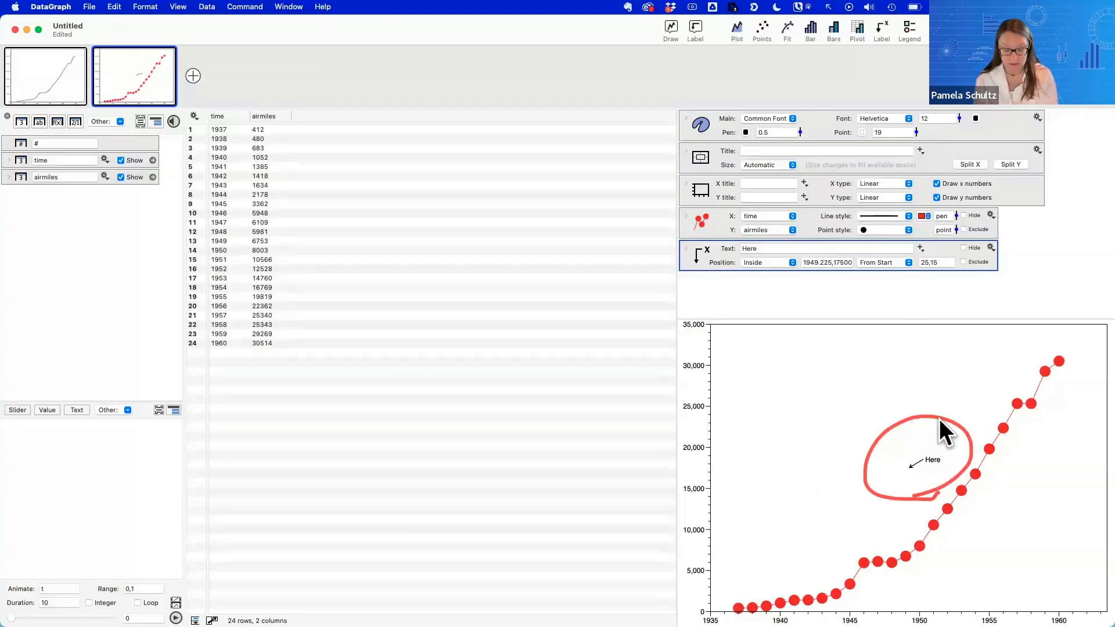
key(Escape)
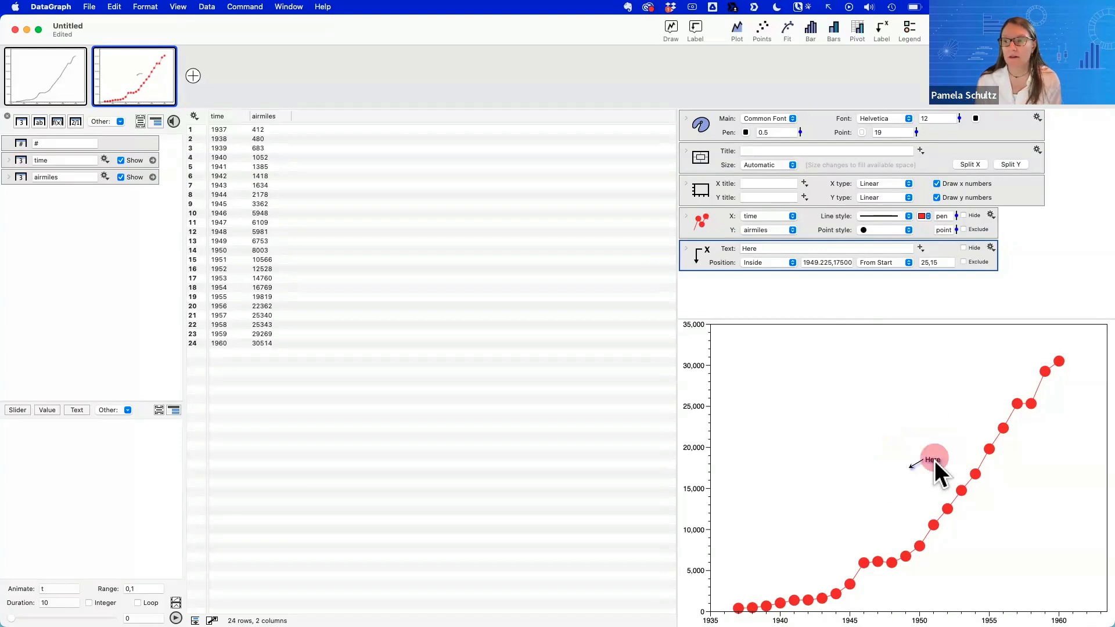
drag(935, 461, 911, 390)
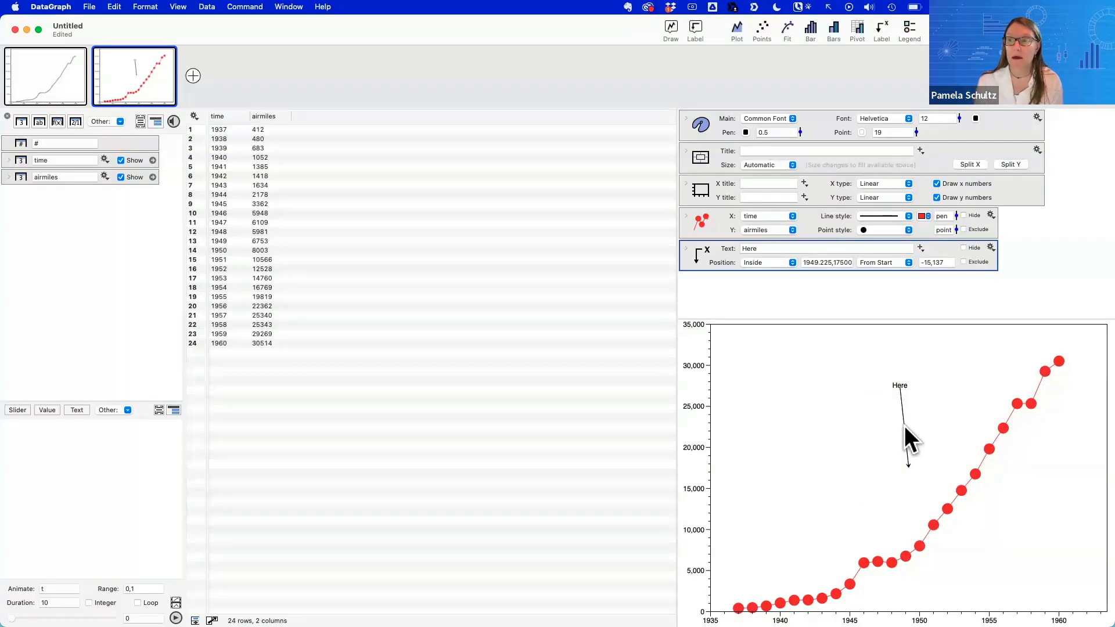
mouse_move(904, 427)
mouse_down()
mouse_move(918, 444)
mouse_move(880, 435)
mouse_move(929, 424)
mouse_move(897, 459)
mouse_move(916, 451)
mouse_move(871, 469)
mouse_move(859, 528)
mouse_up()
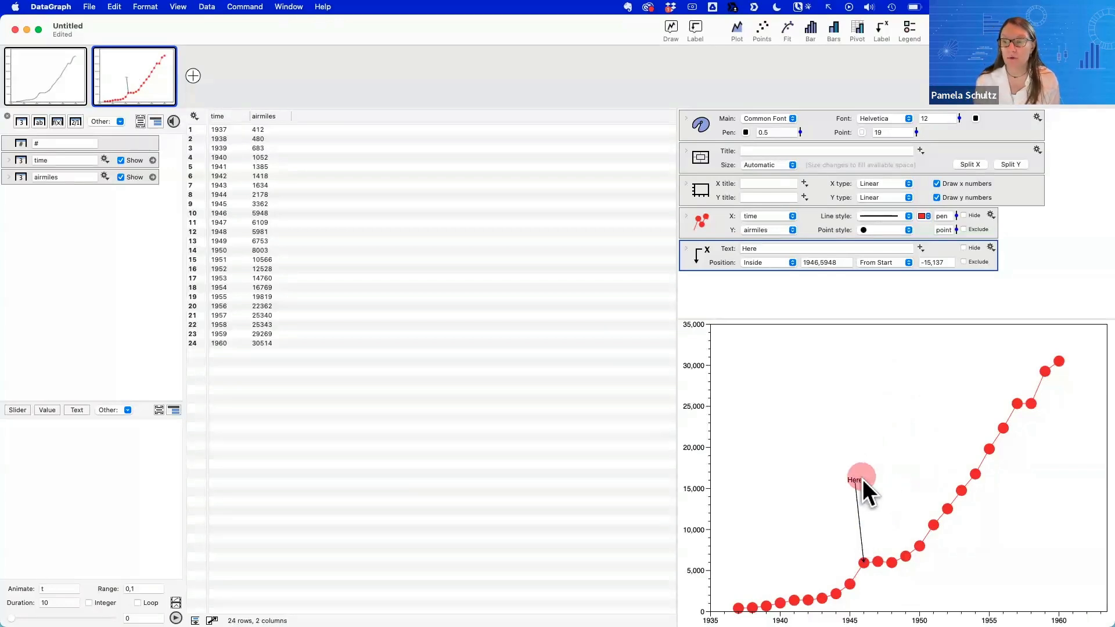
drag(863, 479, 863, 521)
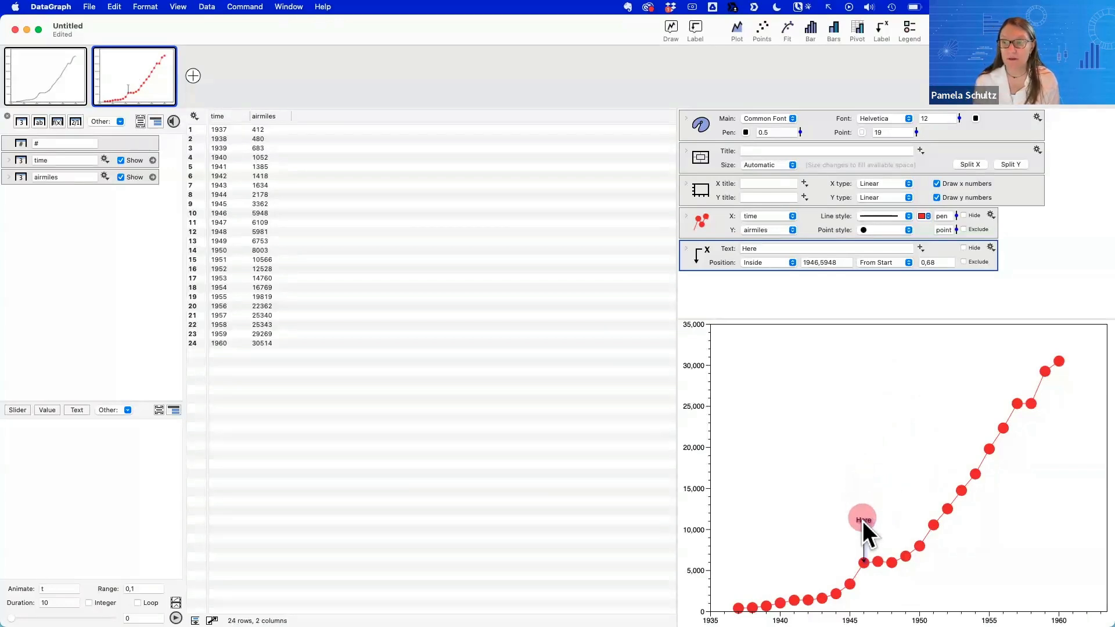
click(863, 553)
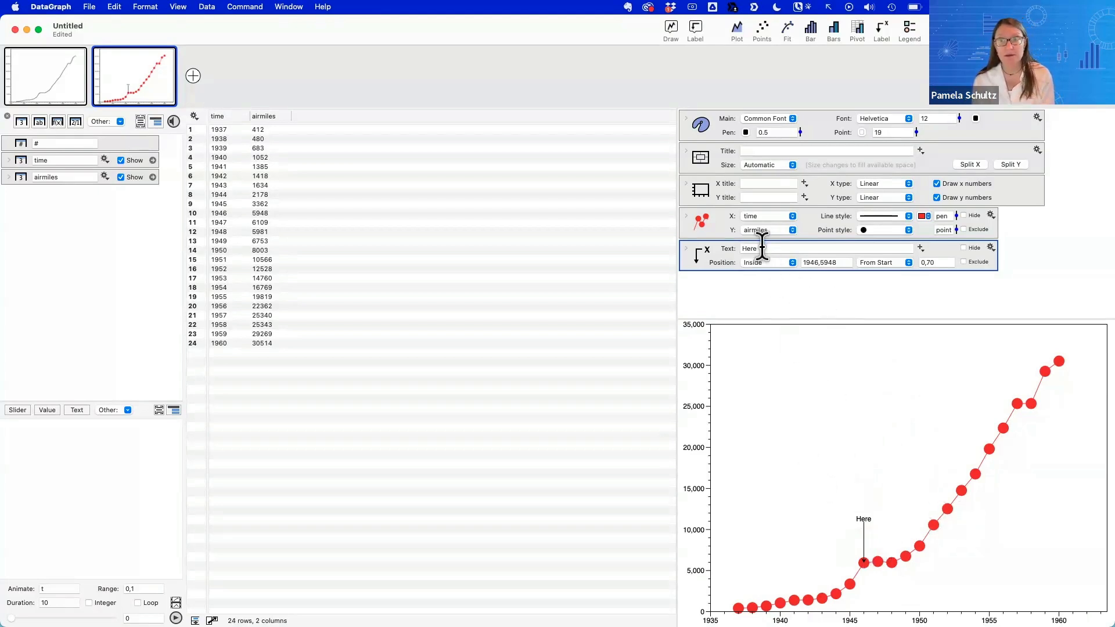
Change the label's text to "My Label"
drag(762, 246, 723, 254)
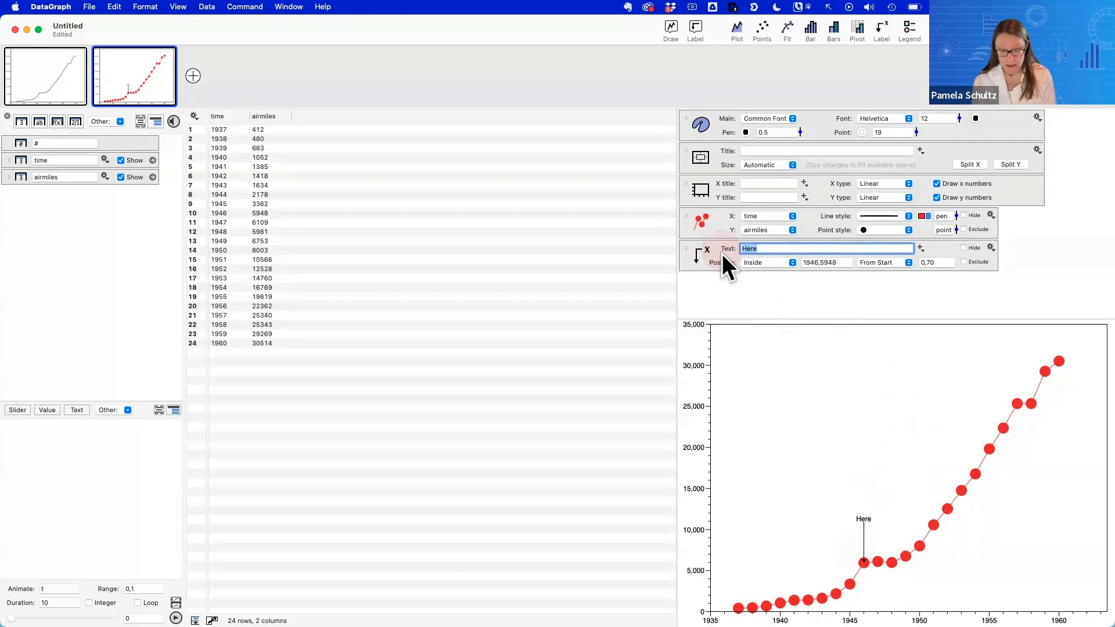
text(My Label)
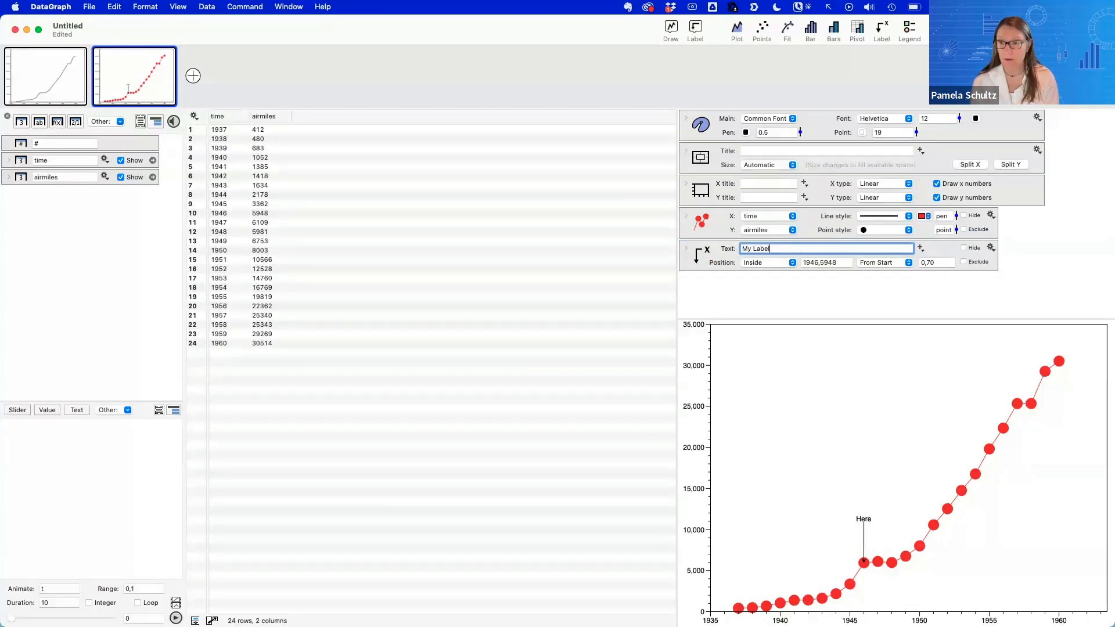
key(Return)
Open the label's text editor directly from the graph, close it, and deselect the label
click(867, 518)
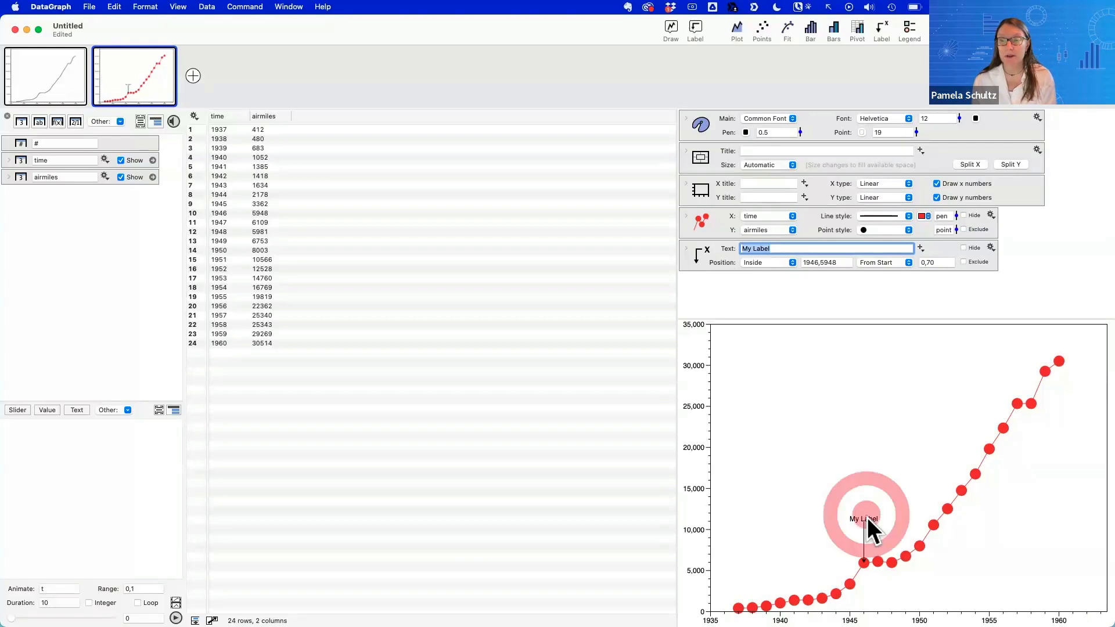
double_click(867, 520)
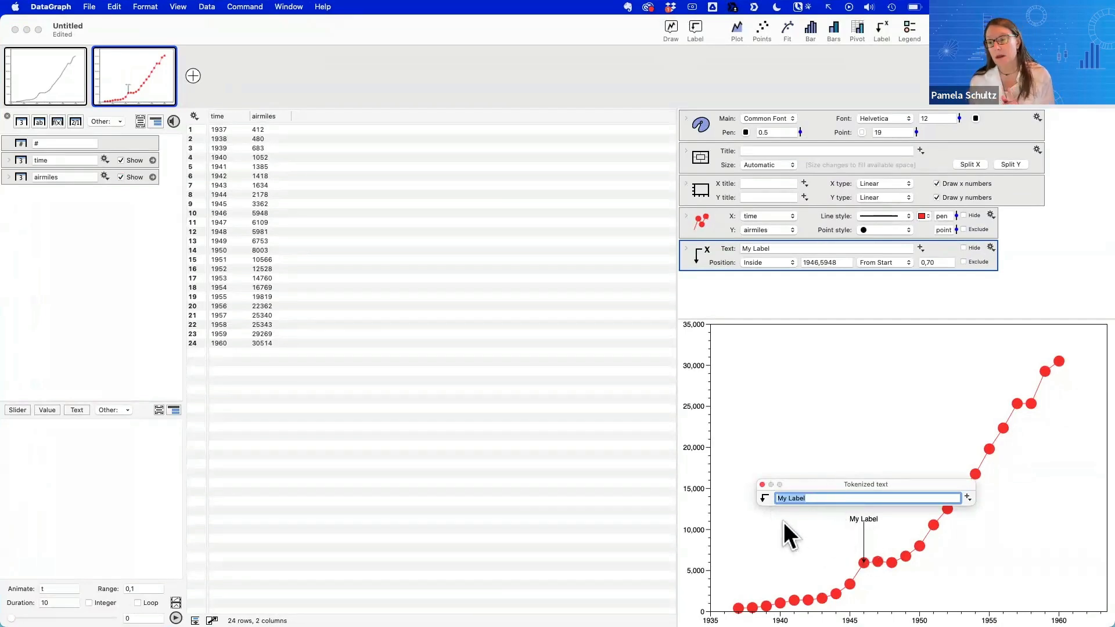
click(761, 485)
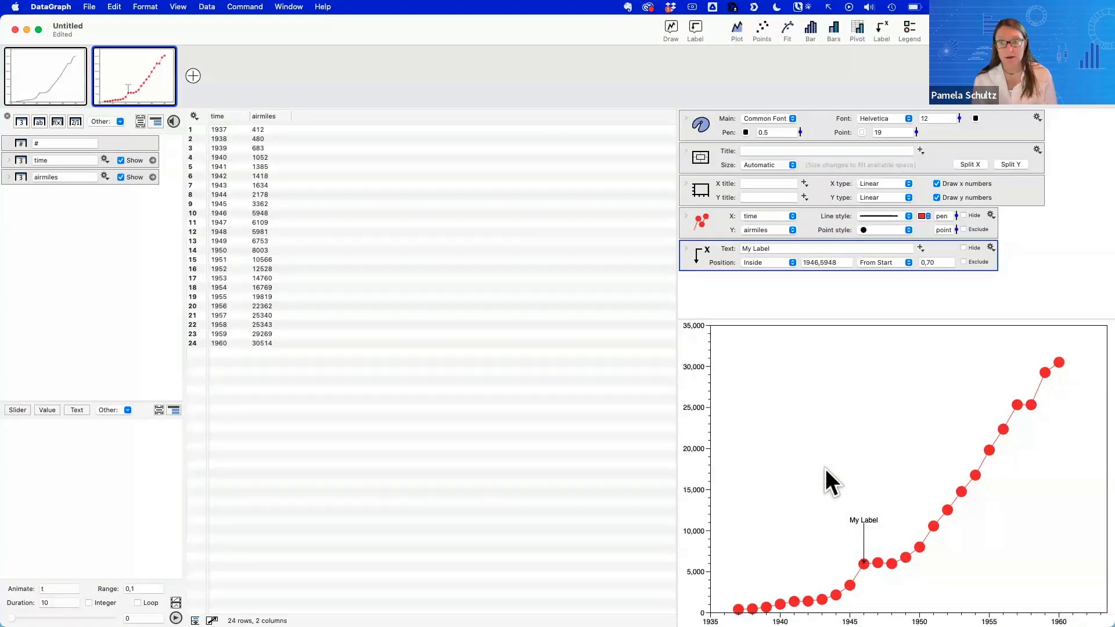
click(895, 273)
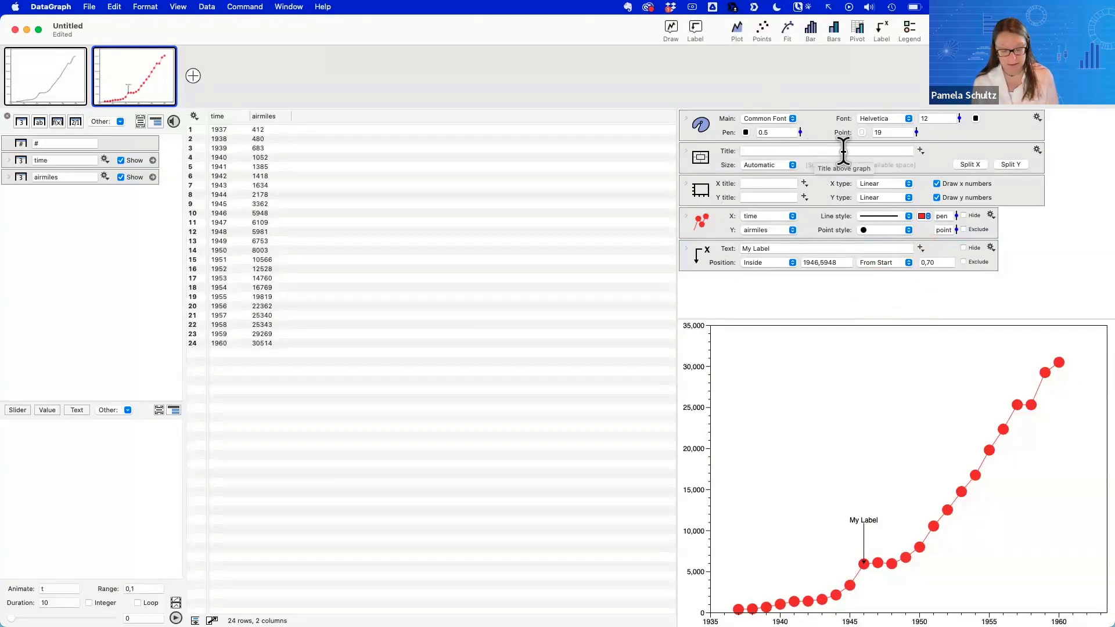
Append the X Value token to the label's text and set the graph's font size to 25
click(922, 160)
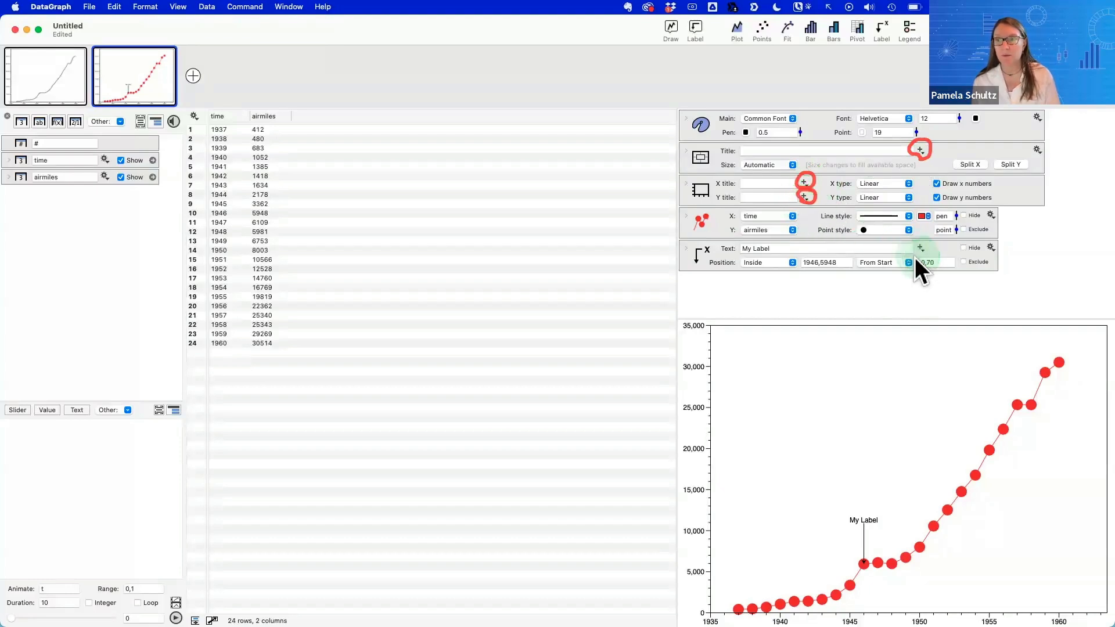
drag(925, 243, 916, 256)
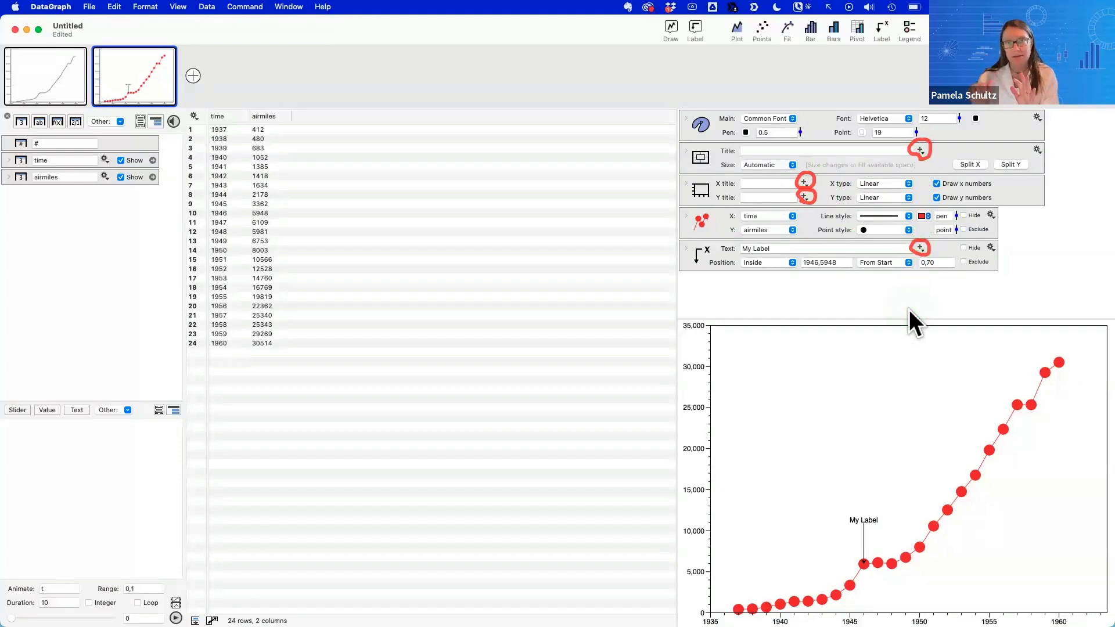
click(919, 249)
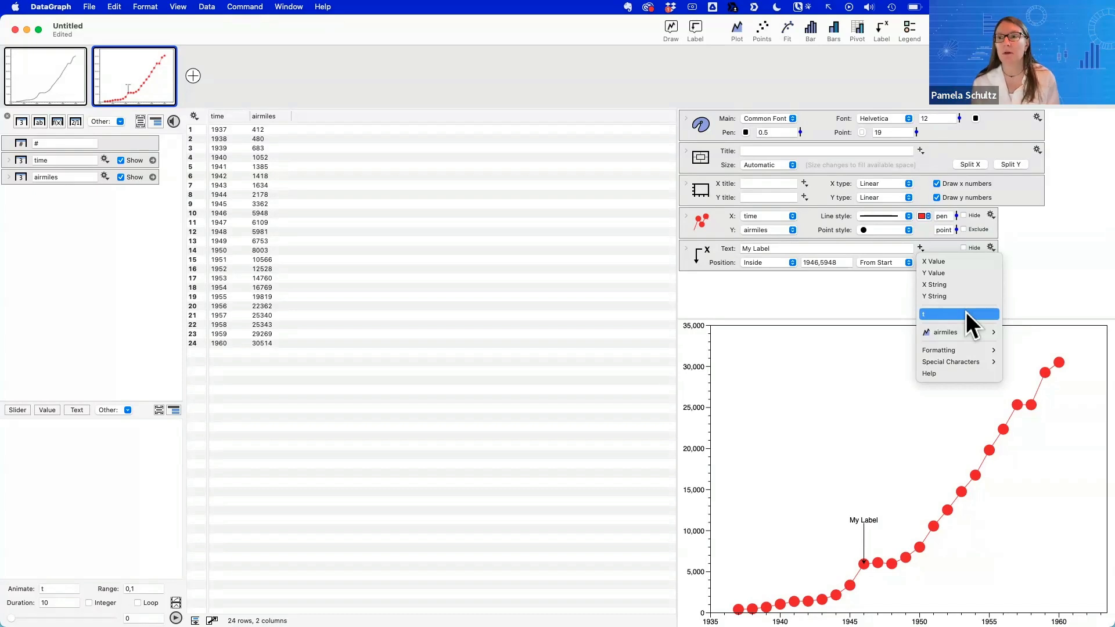
click(943, 263)
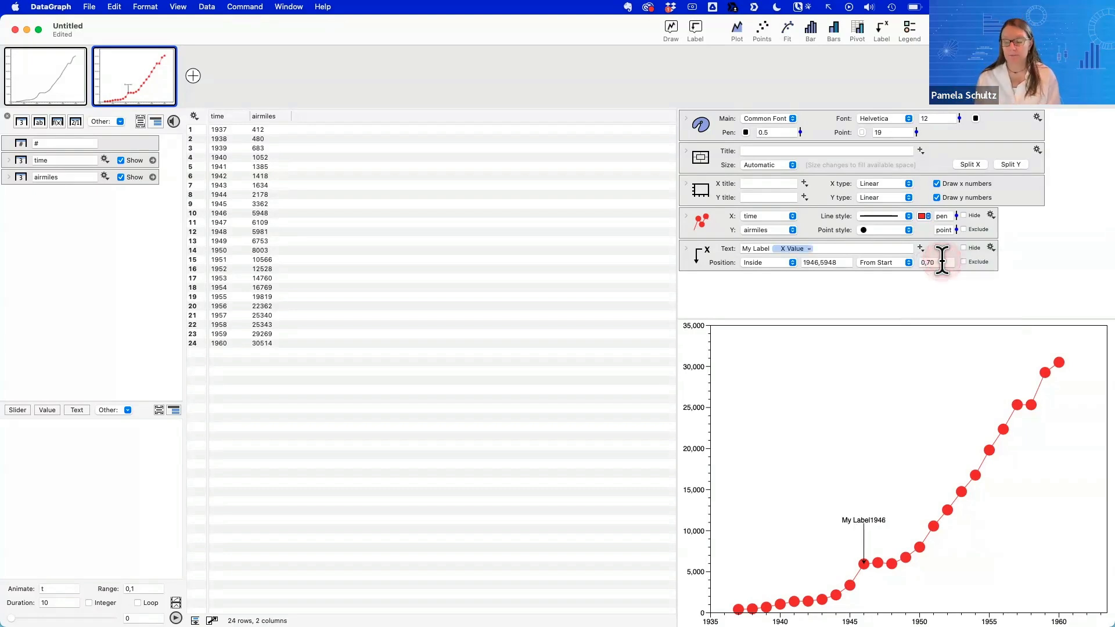
click(842, 248)
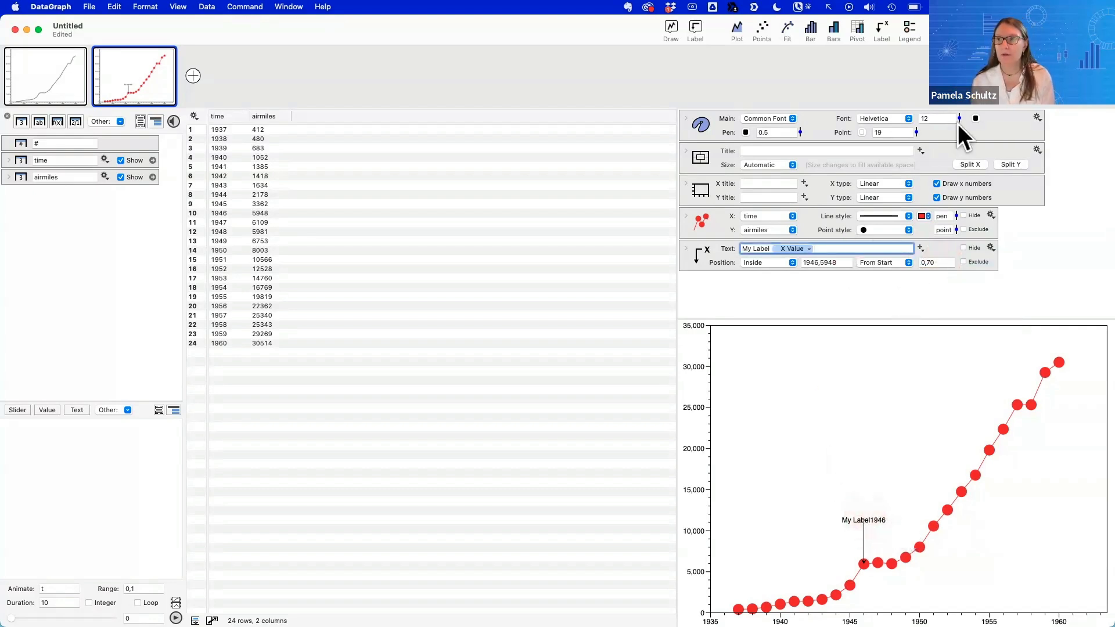
drag(960, 118, 961, 116)
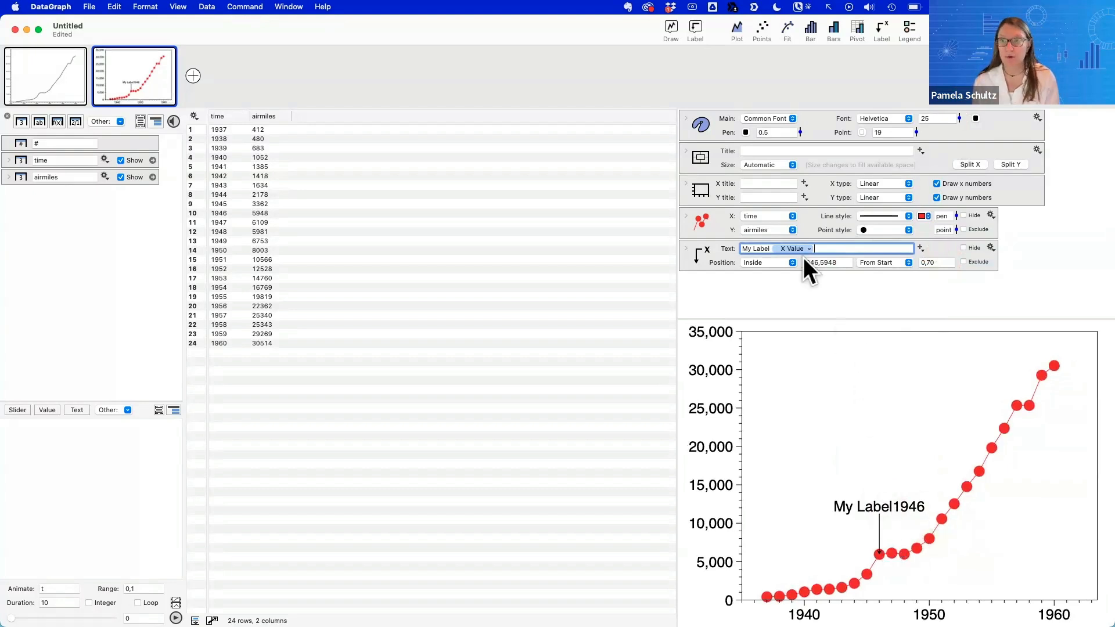
Remove the words "My Label" from the label's text, keeping only the X Value token
drag(848, 249, 772, 217)
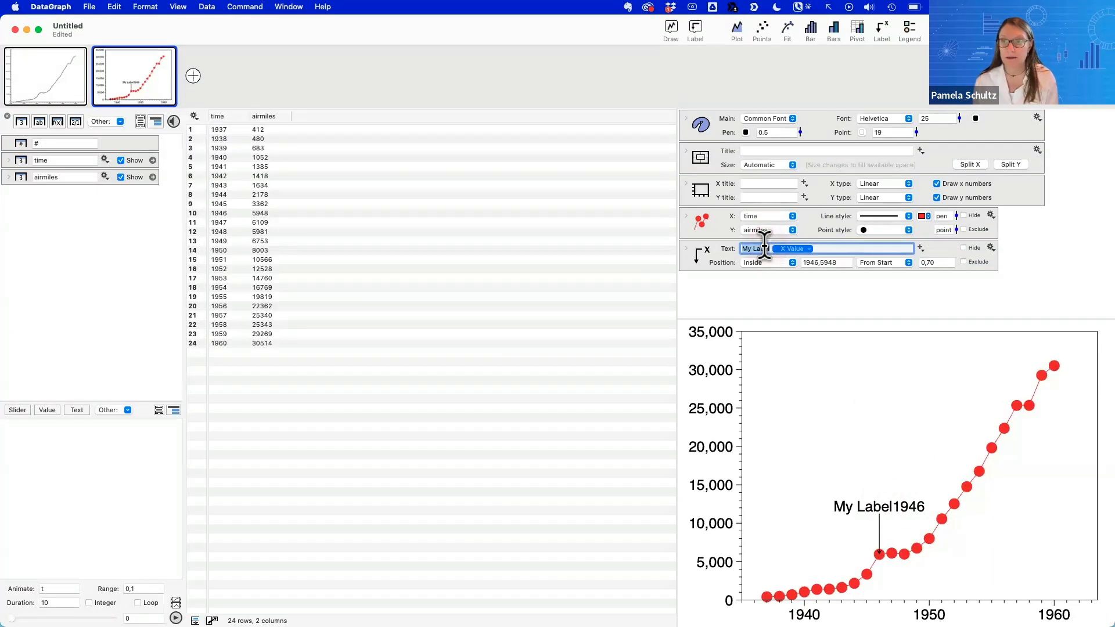
key(BackSpace)
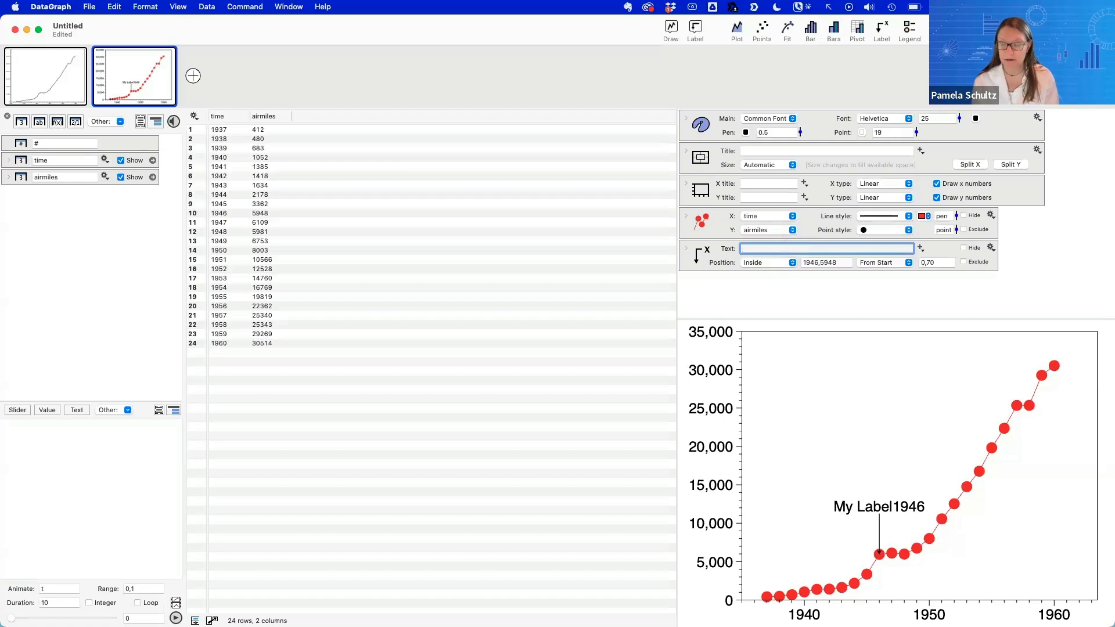
key(super+z)
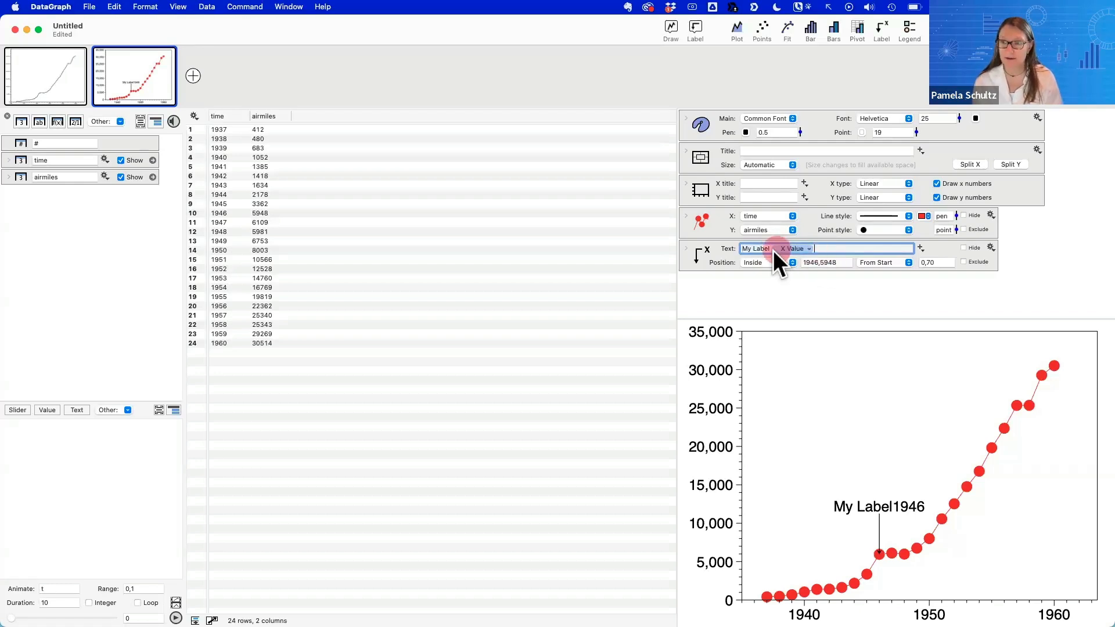
drag(770, 246, 727, 248)
key(BackSpace)
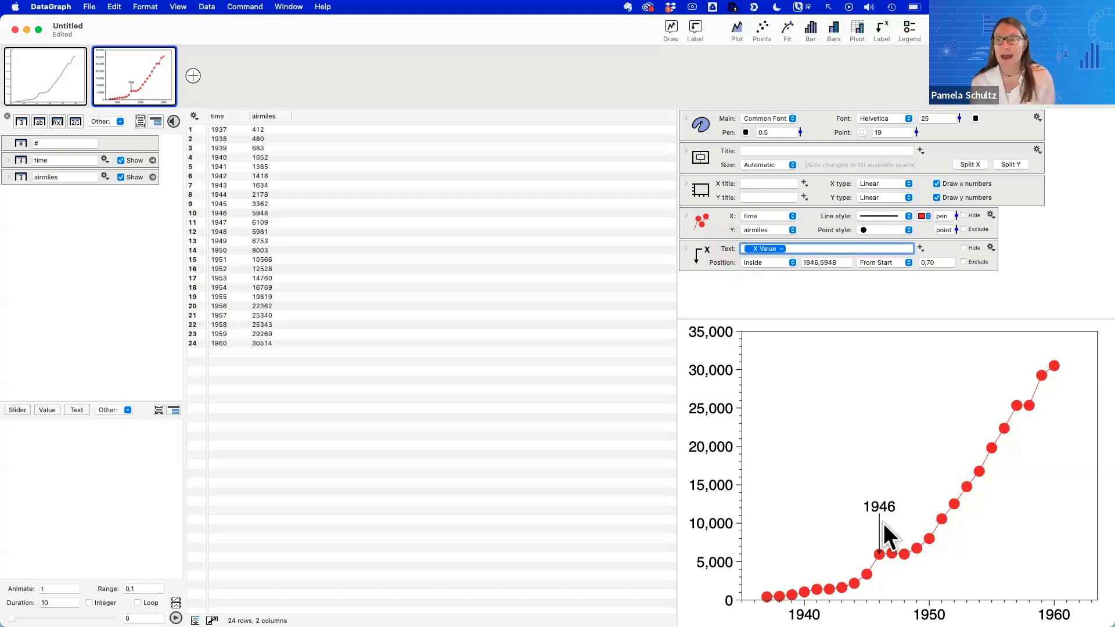
mouse_move(879, 528)
mouse_down()
mouse_move(901, 457)
mouse_move(949, 399)
mouse_move(884, 449)
mouse_move(856, 532)
mouse_move(877, 531)
mouse_up()
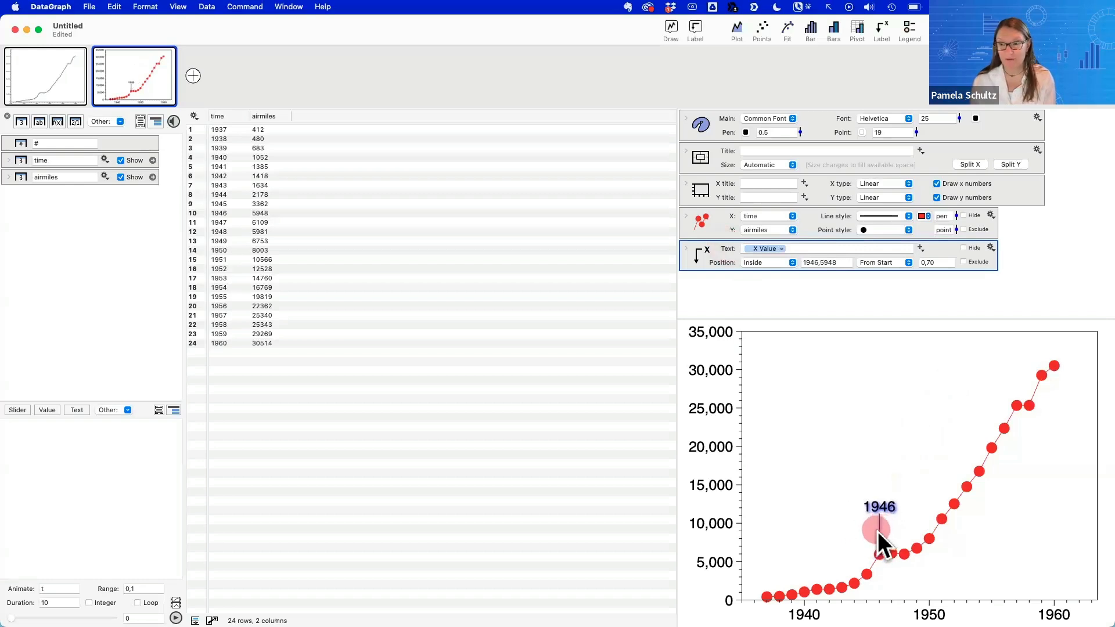
click(894, 413)
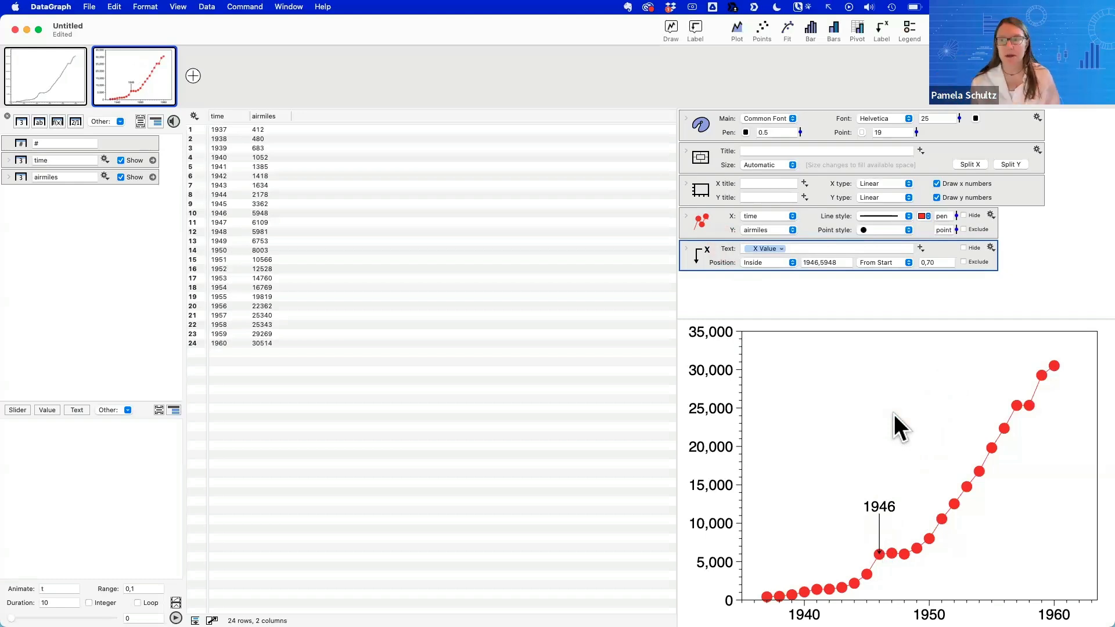
mouse_move(880, 527)
mouse_down()
mouse_move(938, 465)
mouse_move(877, 515)
mouse_move(880, 525)
mouse_up()
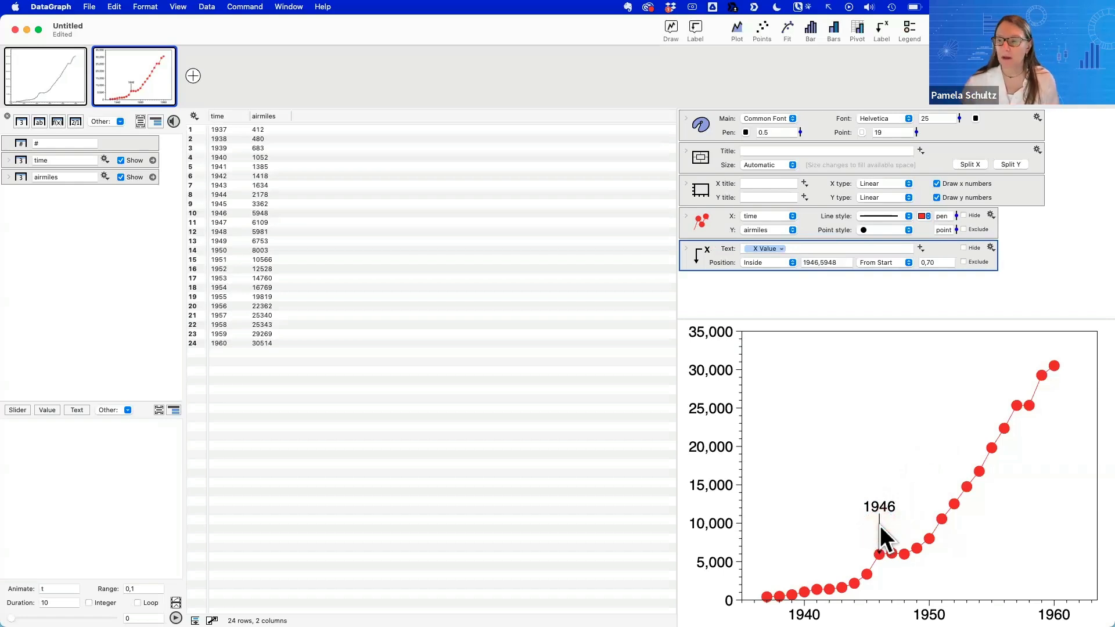
click(827, 445)
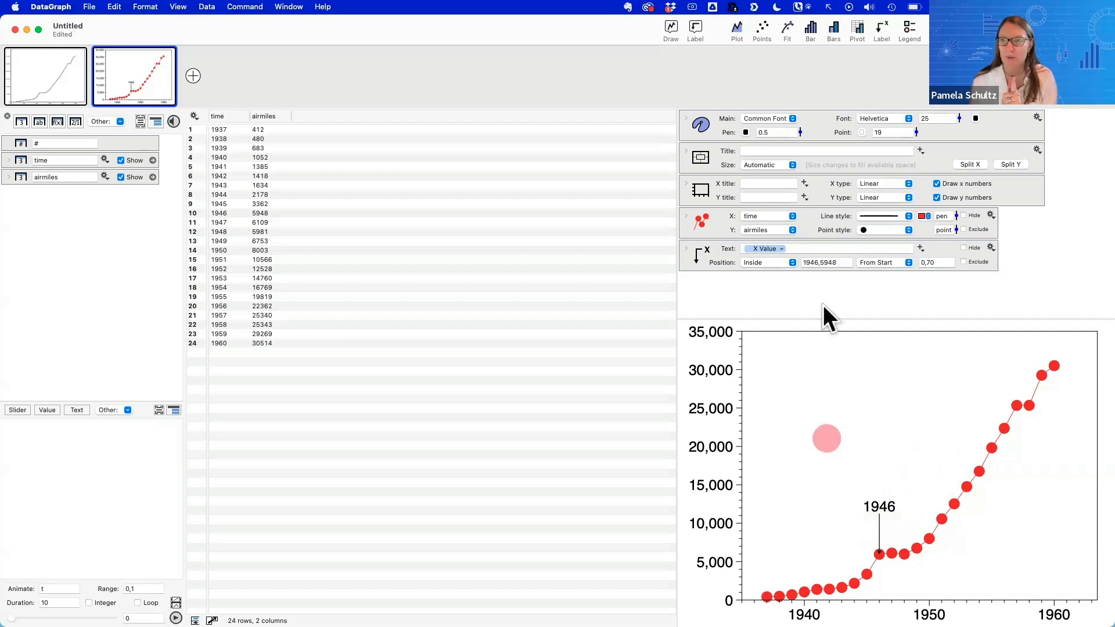
click(765, 249)
click(757, 291)
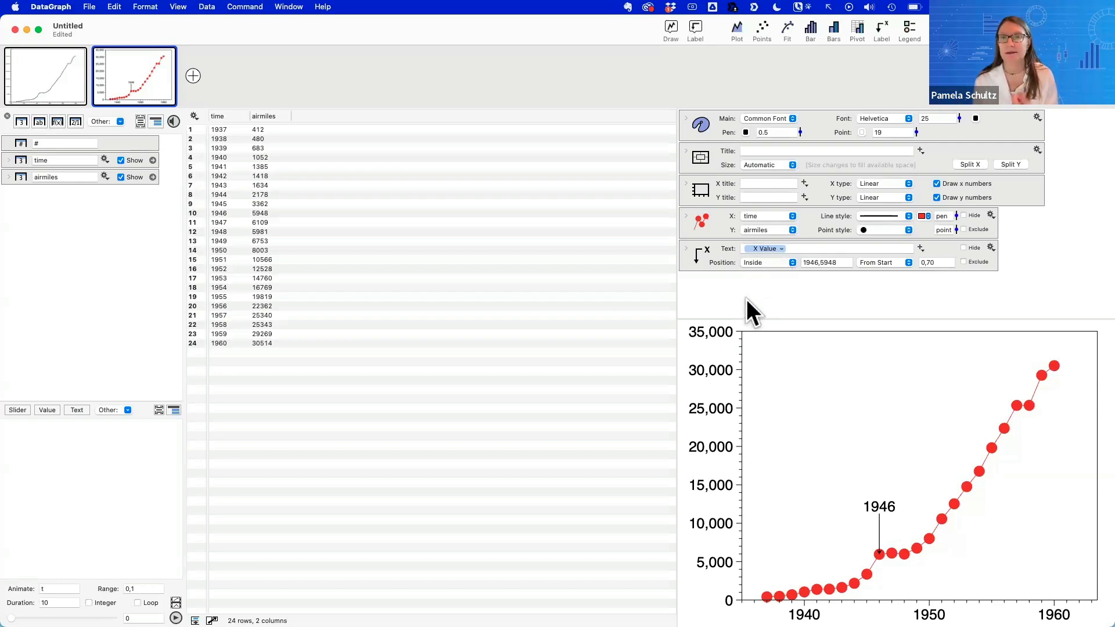
Switch to the guide in Safari and review the table of annotation commands at the end of section 7
key(ctrl+Left)
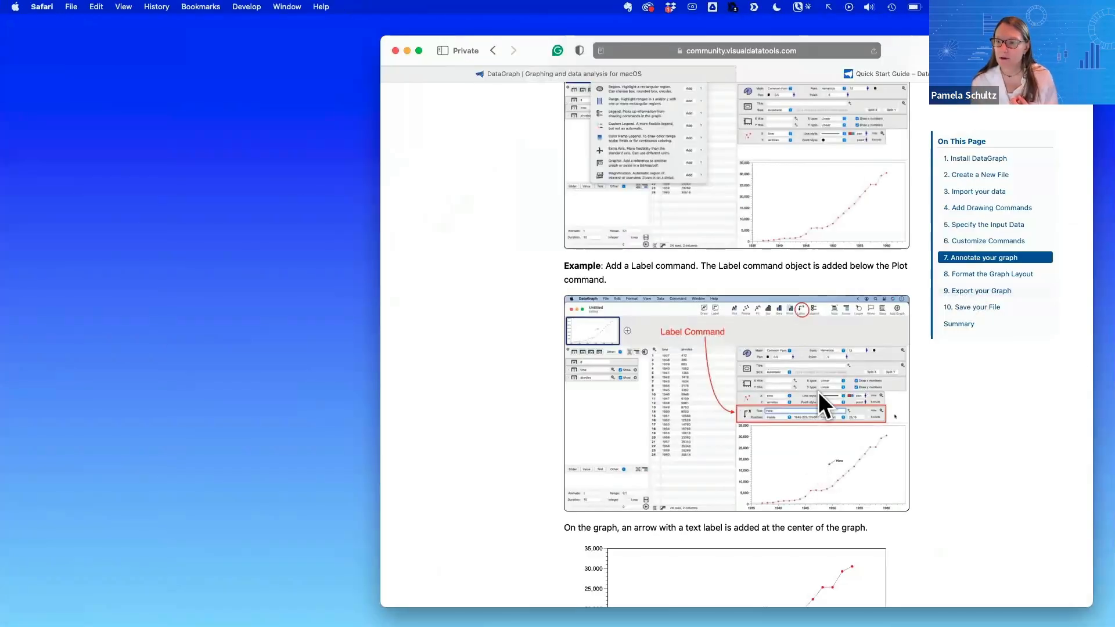
scroll(817, 392, down, 3)
scroll(818, 392, down, 3)
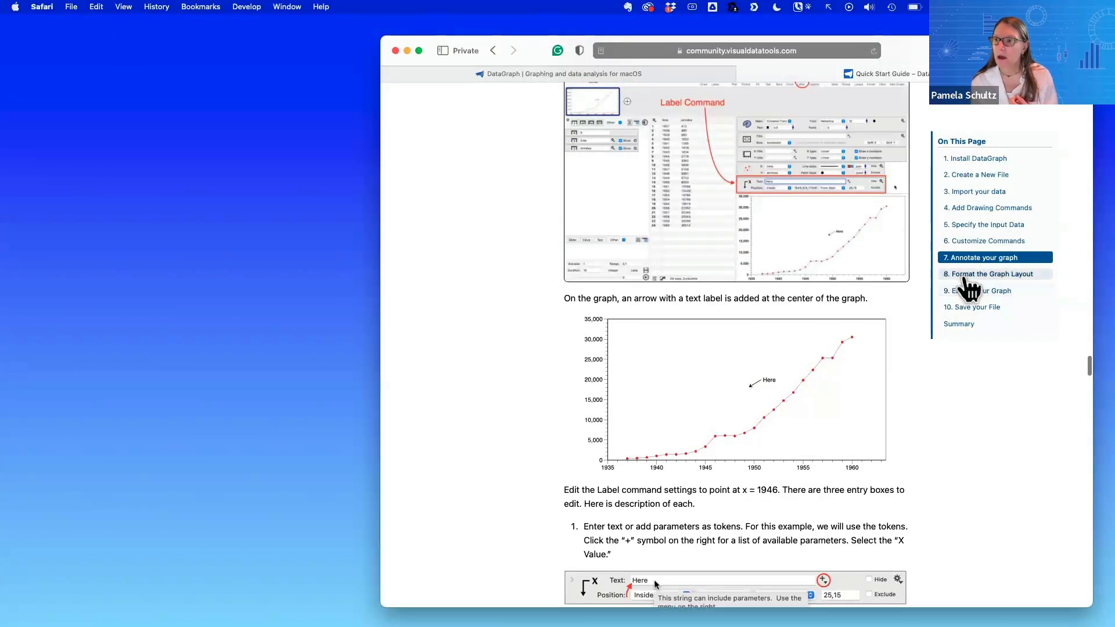
click(966, 277)
scroll(829, 322, up, 8)
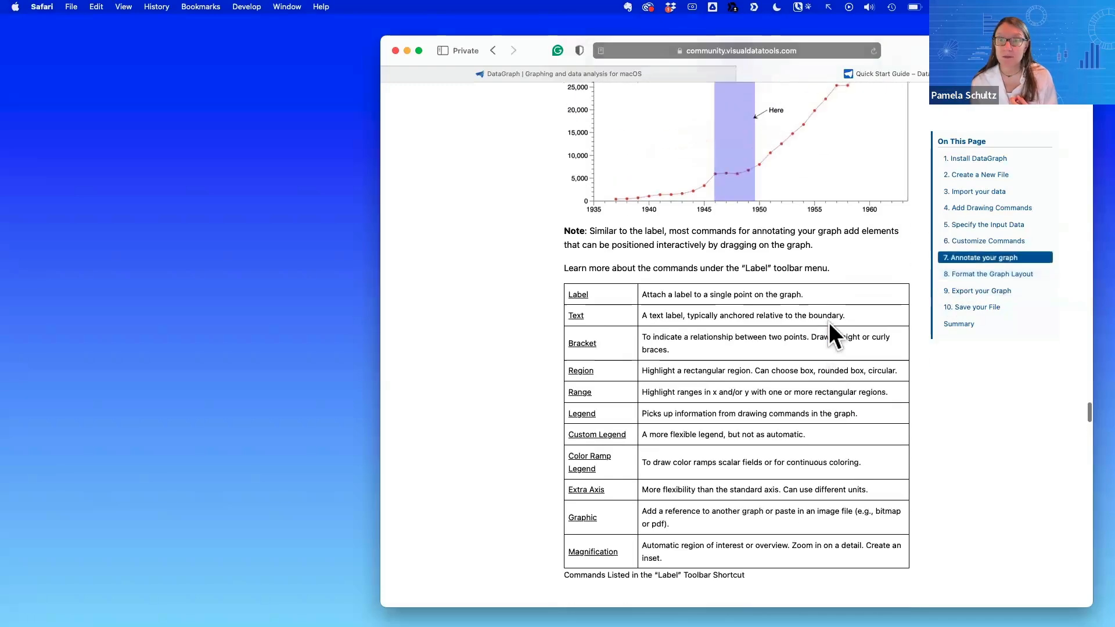
scroll(828, 323, down, 1)
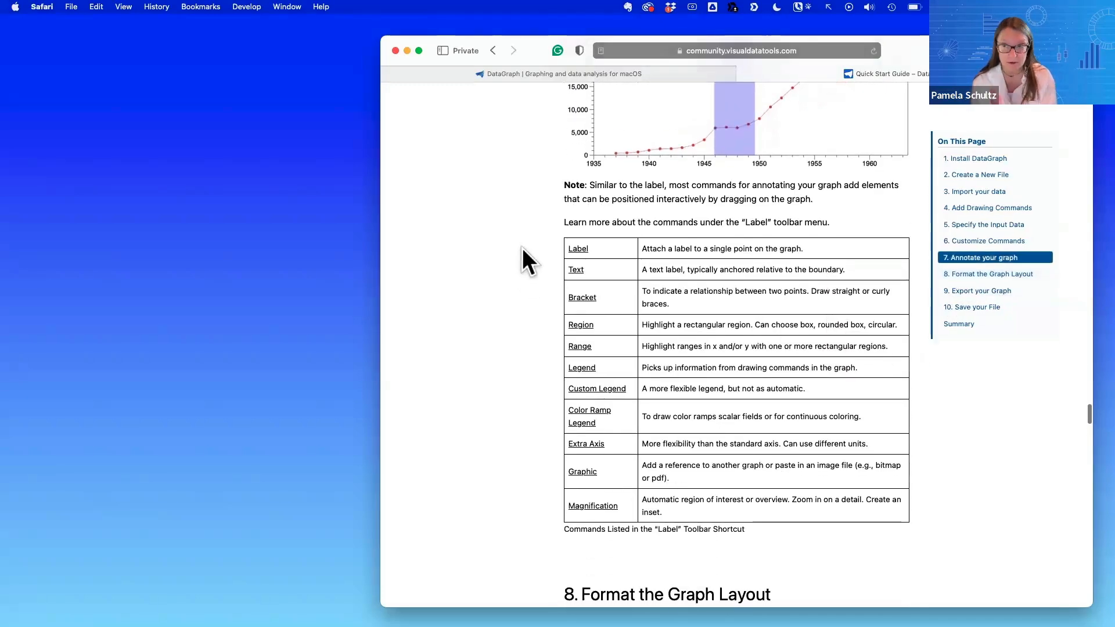
mouse_move(514, 249)
mouse_down()
mouse_move(548, 315)
mouse_move(548, 419)
mouse_move(549, 221)
mouse_move(556, 249)
mouse_up()
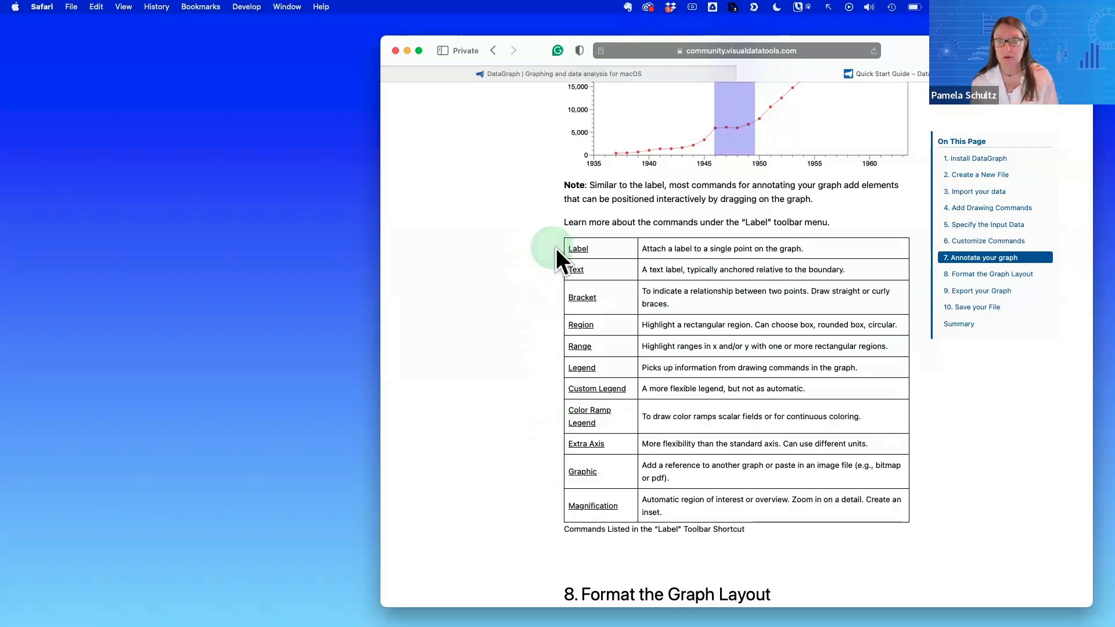
Go to section 8, Format the Graph Layout, and read its overview of the Style, Canvas and Axis settings
click(987, 275)
scroll(808, 407, down, 2)
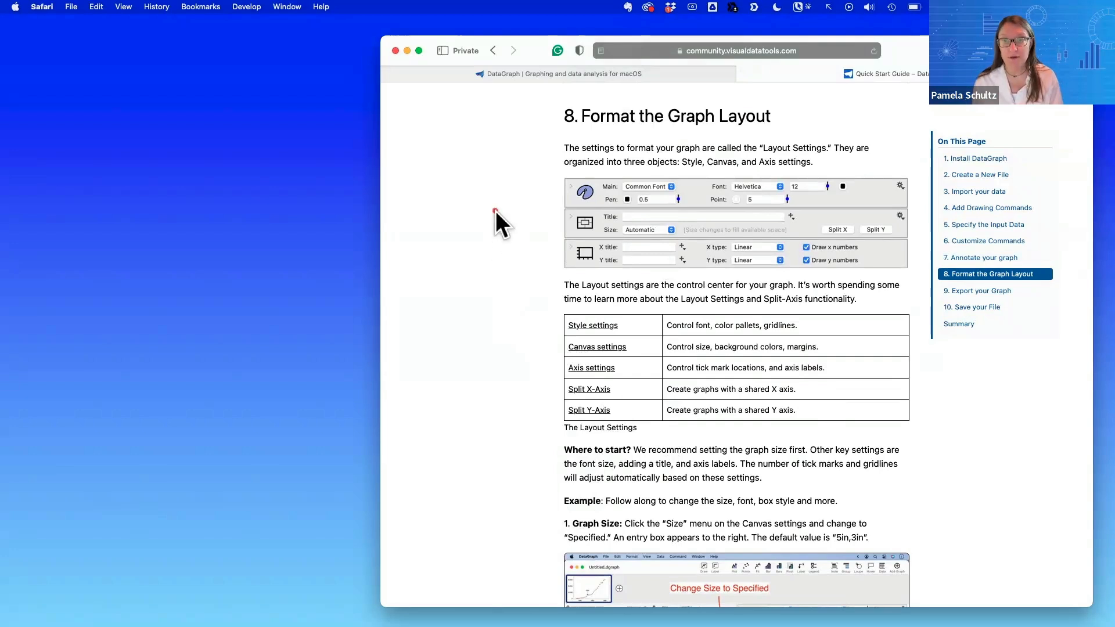
Read the rest of section 8's layout overview and its graph size, font size and box style instructions
mouse_move(497, 198)
mouse_down()
mouse_move(563, 197)
mouse_move(566, 258)
mouse_move(566, 189)
mouse_move(562, 203)
mouse_up()
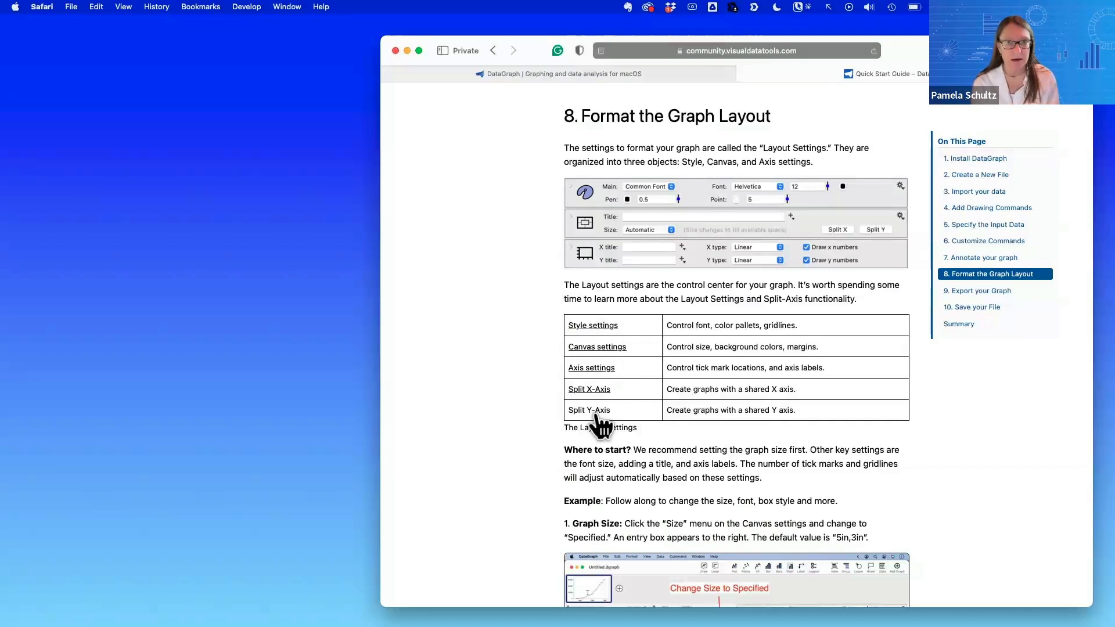
scroll(514, 465, down, 2)
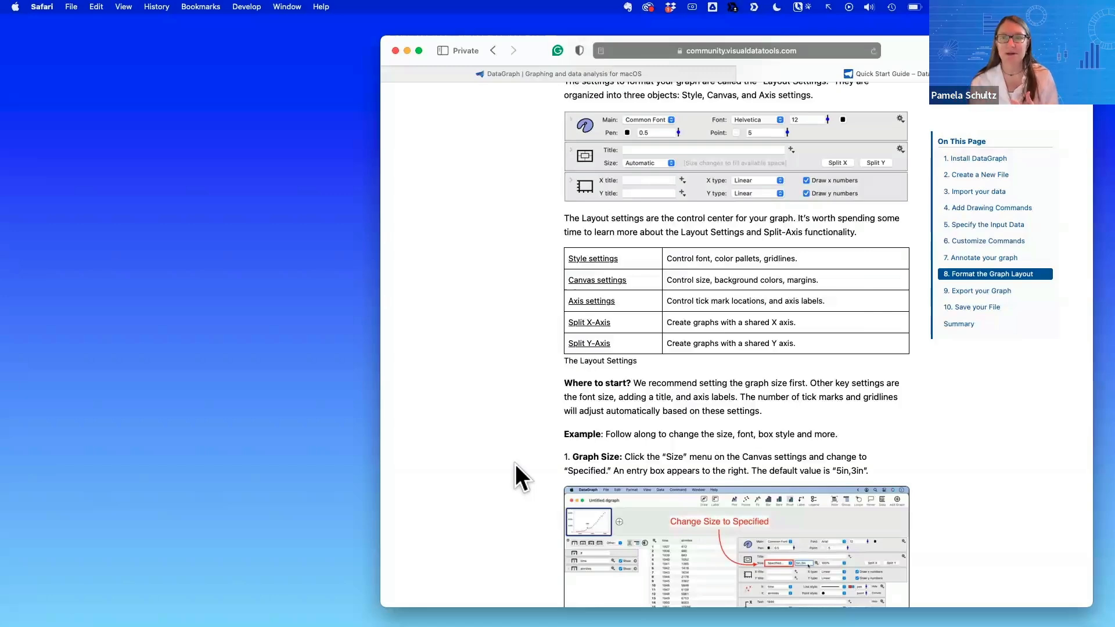
scroll(515, 465, down, 8)
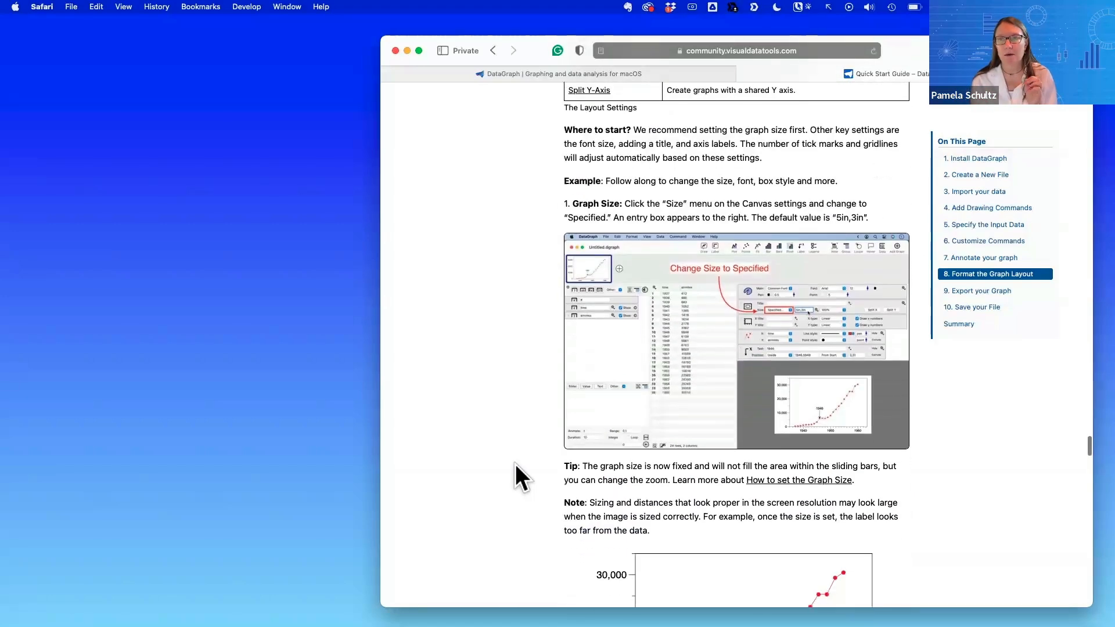
scroll(514, 465, down, 1)
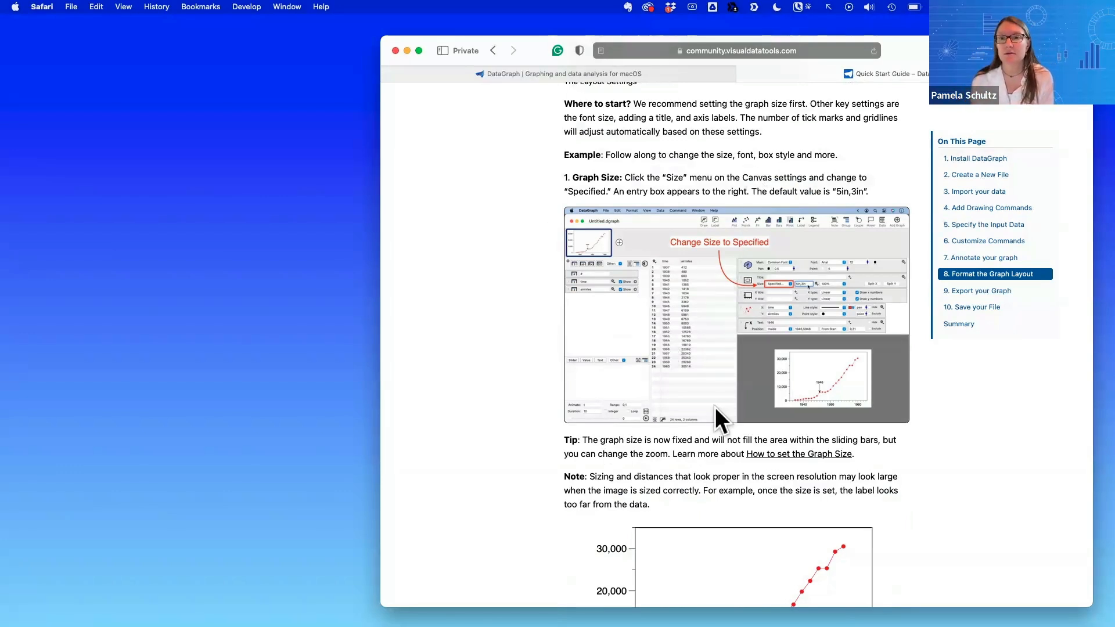
scroll(714, 417, down, 3)
scroll(713, 416, down, 10)
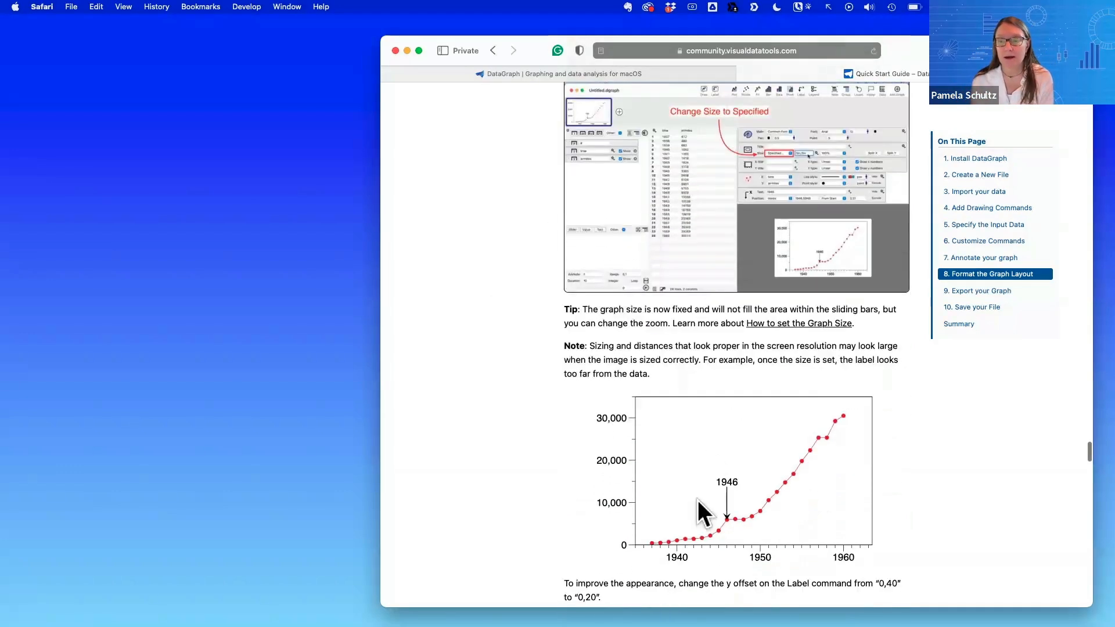
scroll(699, 500, down, 7)
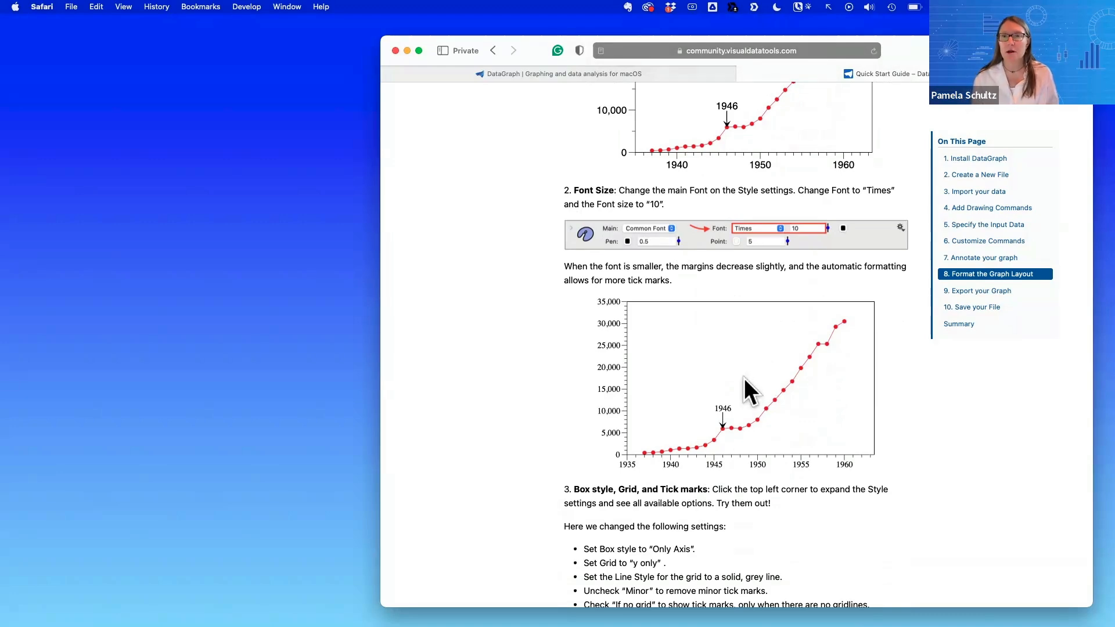
Switch to DataGraph and review the descriptions of the Style, Canvas, Axis, Plot and Label objects
key(ctrl+Right)
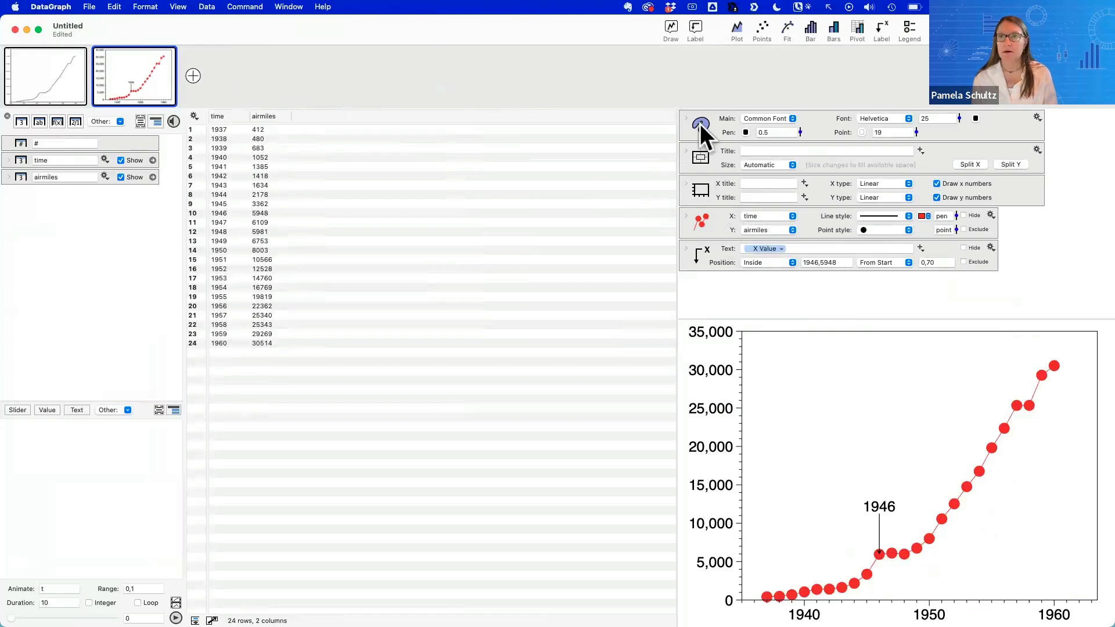
mouse_move(702, 125)
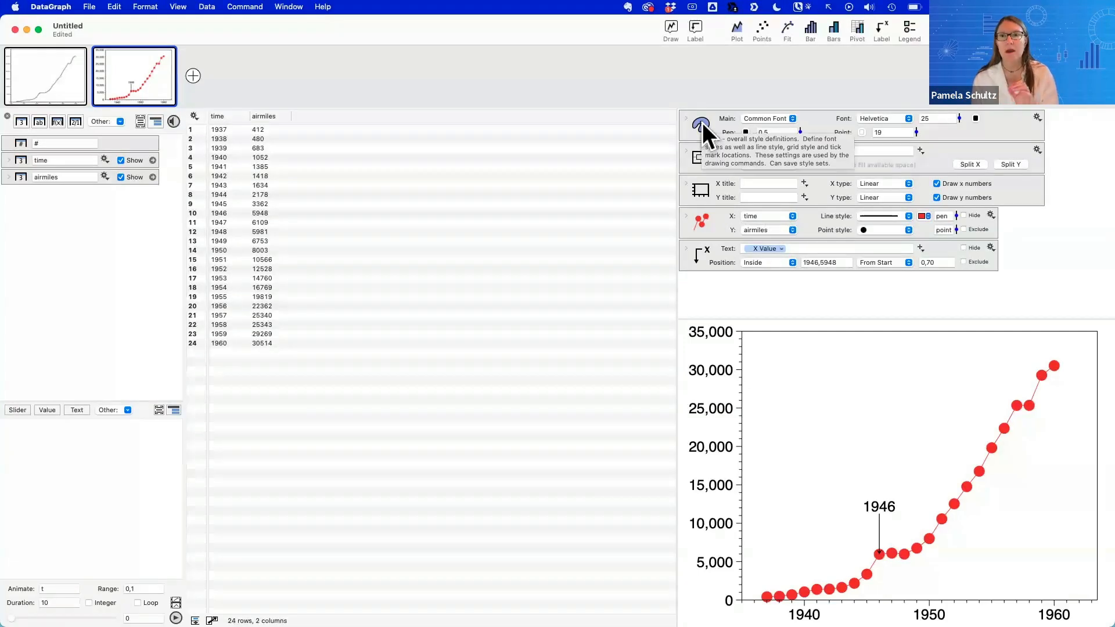
mouse_move(699, 158)
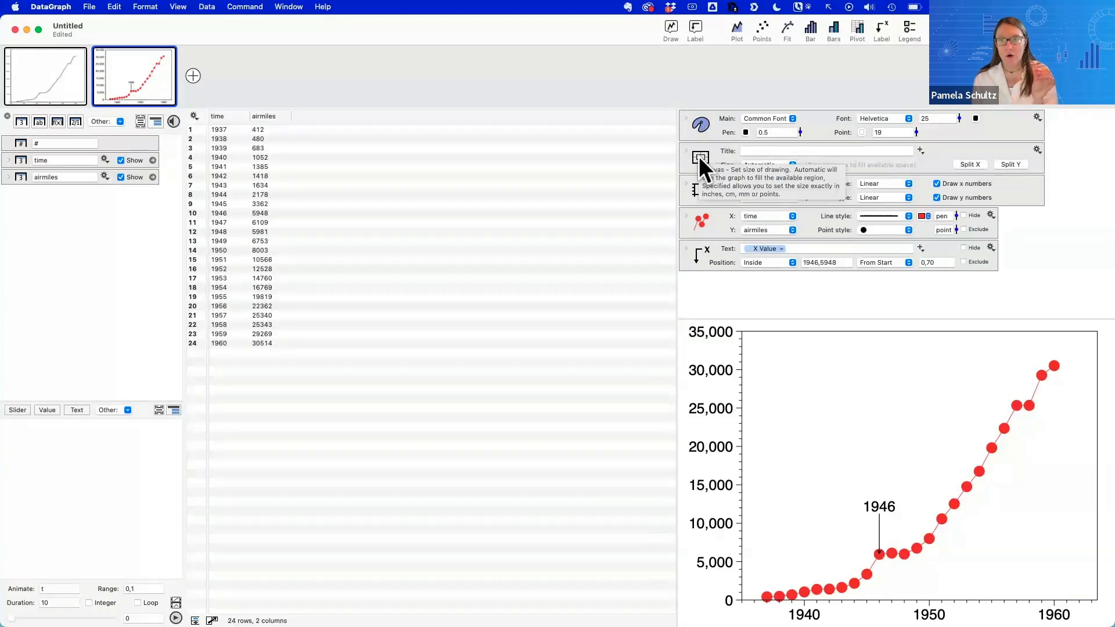
mouse_move(701, 183)
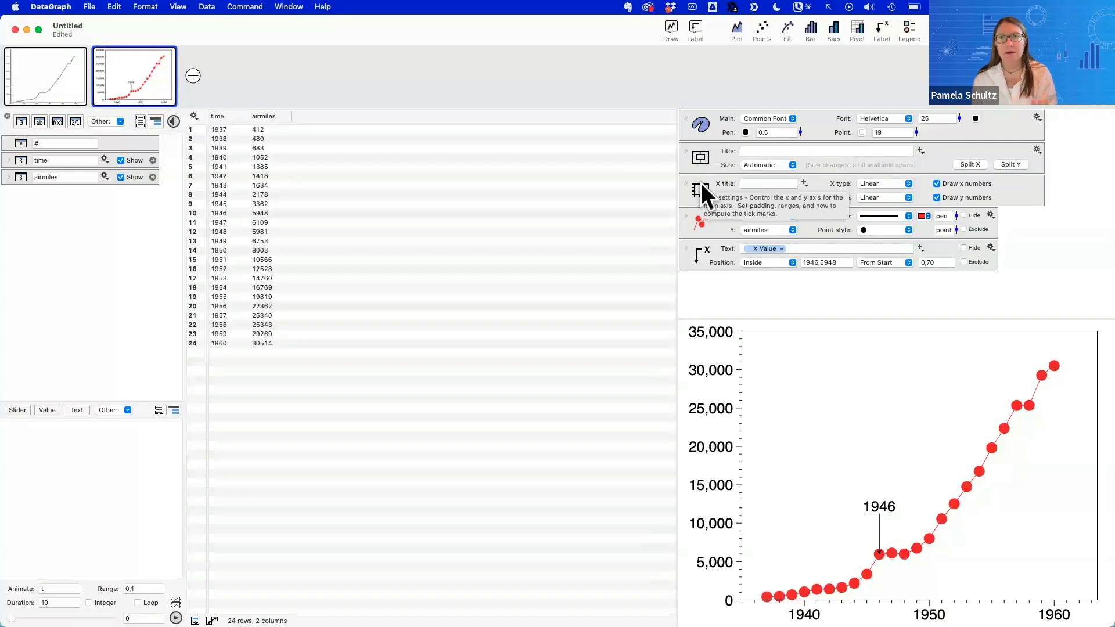
mouse_move(704, 225)
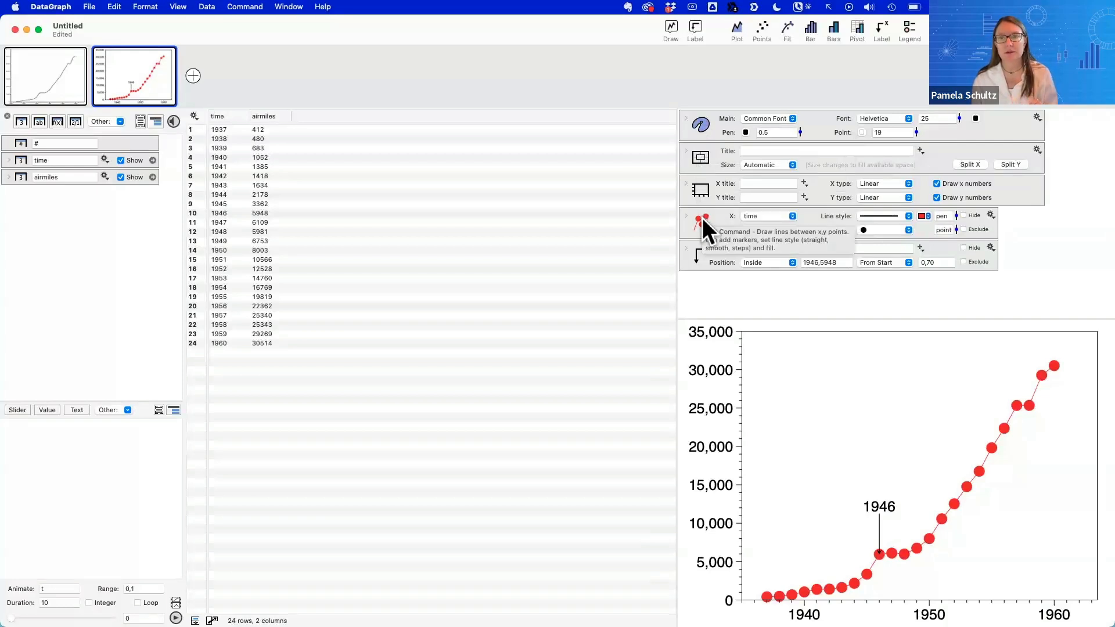
mouse_move(703, 259)
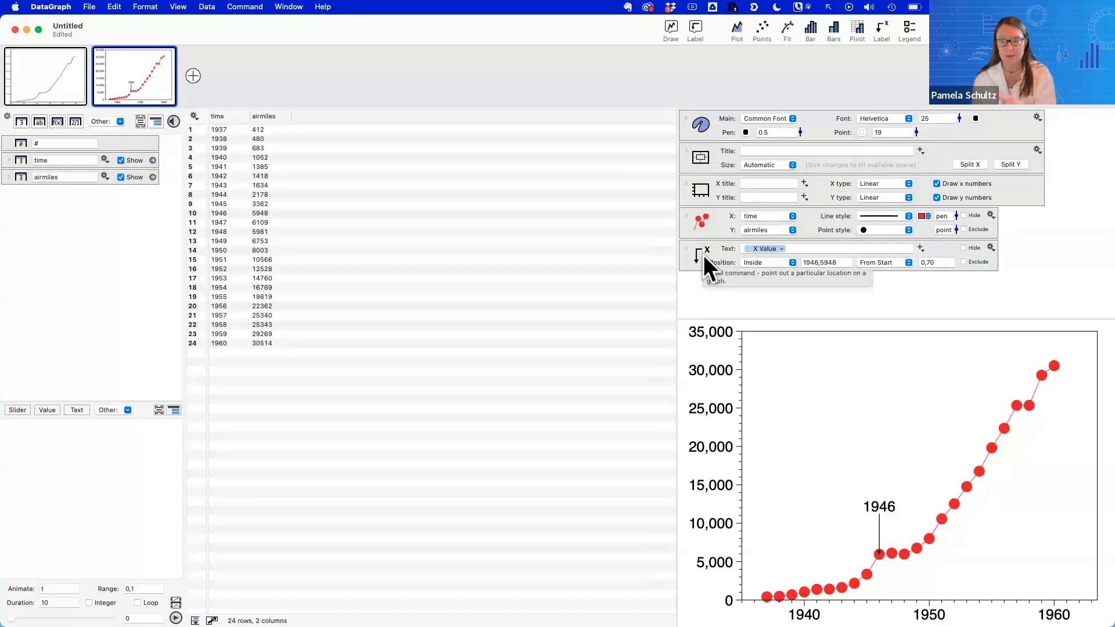
Change the graph's canvas size from Automatic to Specified, keeping the default 5in,3in dimensions
click(703, 126)
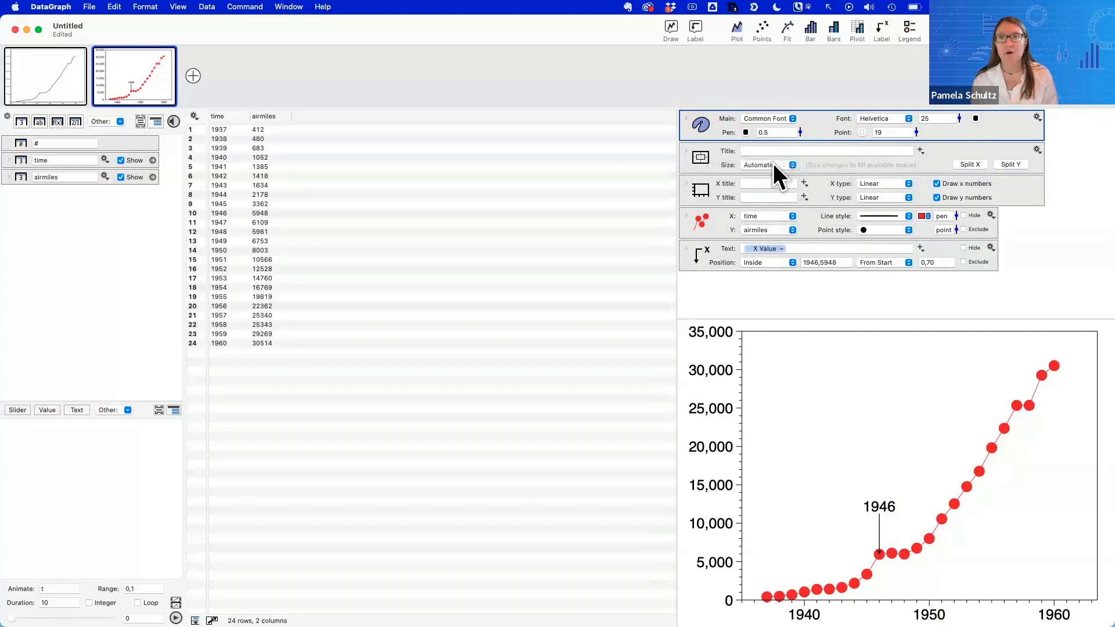
click(773, 164)
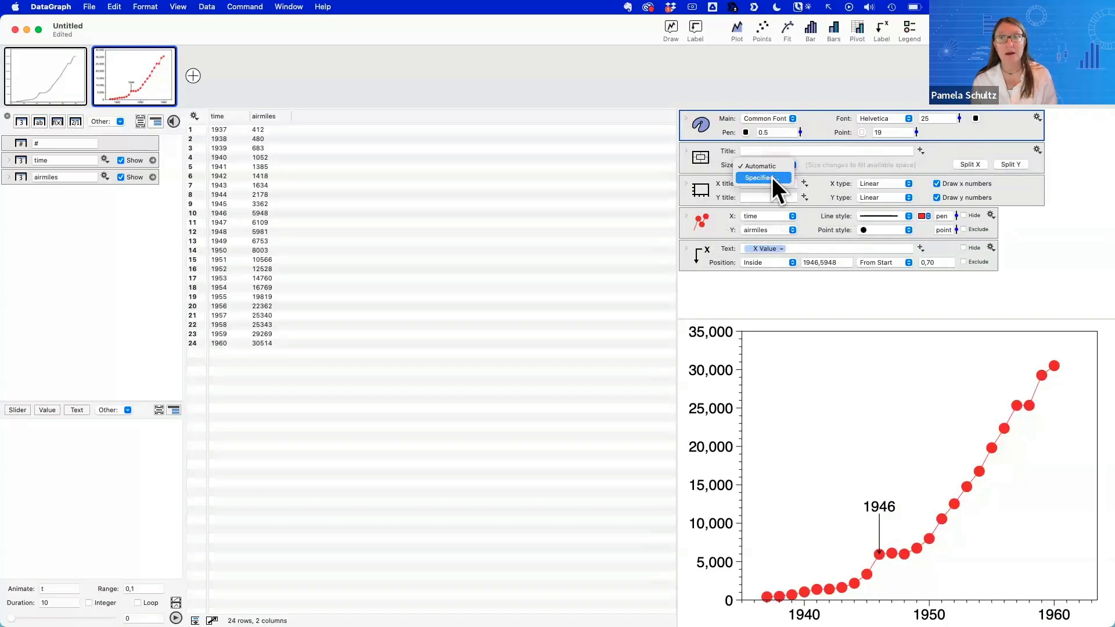
click(772, 177)
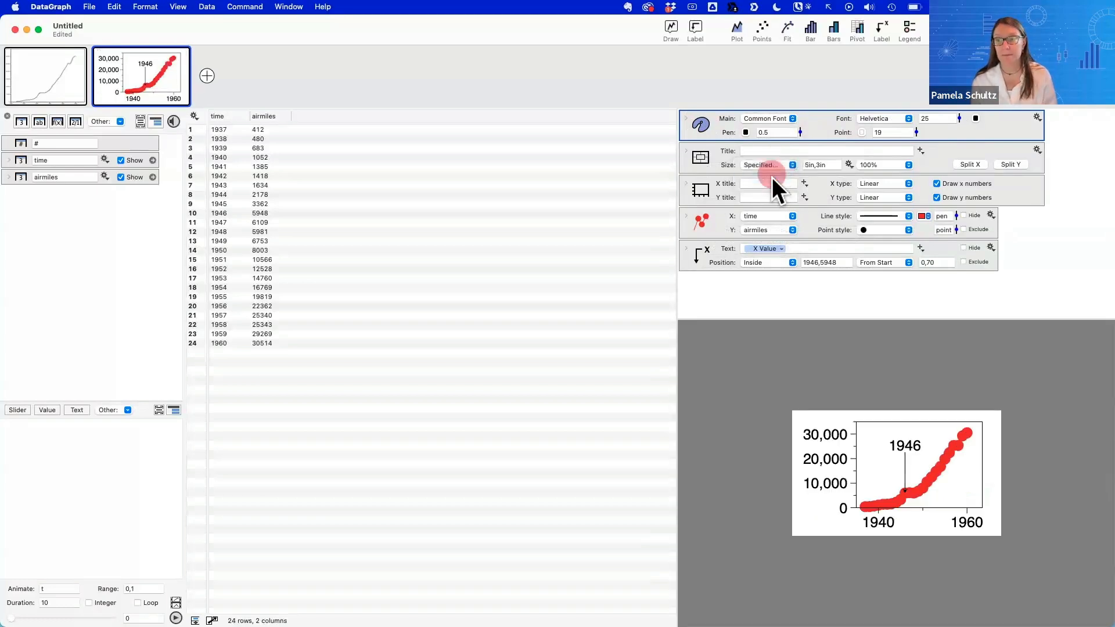
drag(831, 165, 786, 304)
click(783, 298)
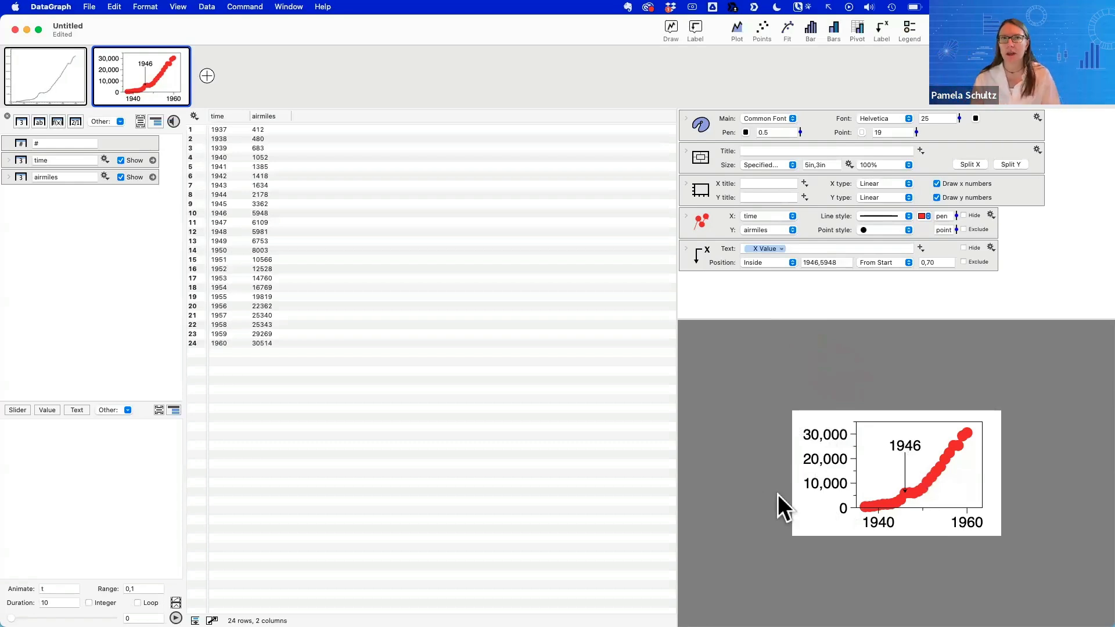
Set the main font size to 10 and the point size to 5 in the Style settings
click(959, 117)
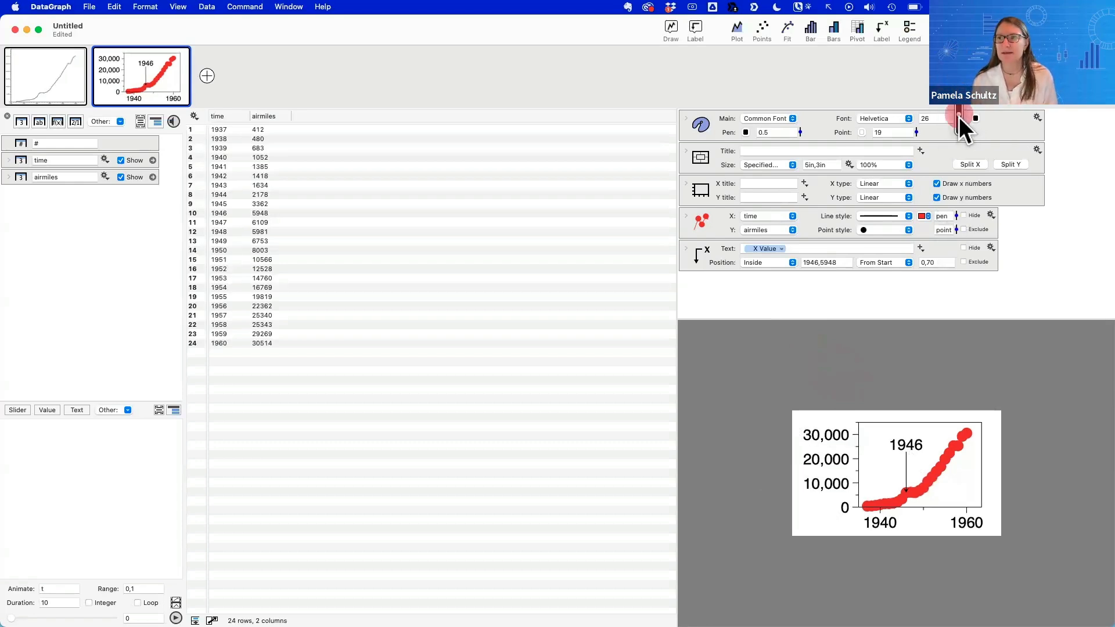
drag(960, 117, 960, 128)
click(924, 120)
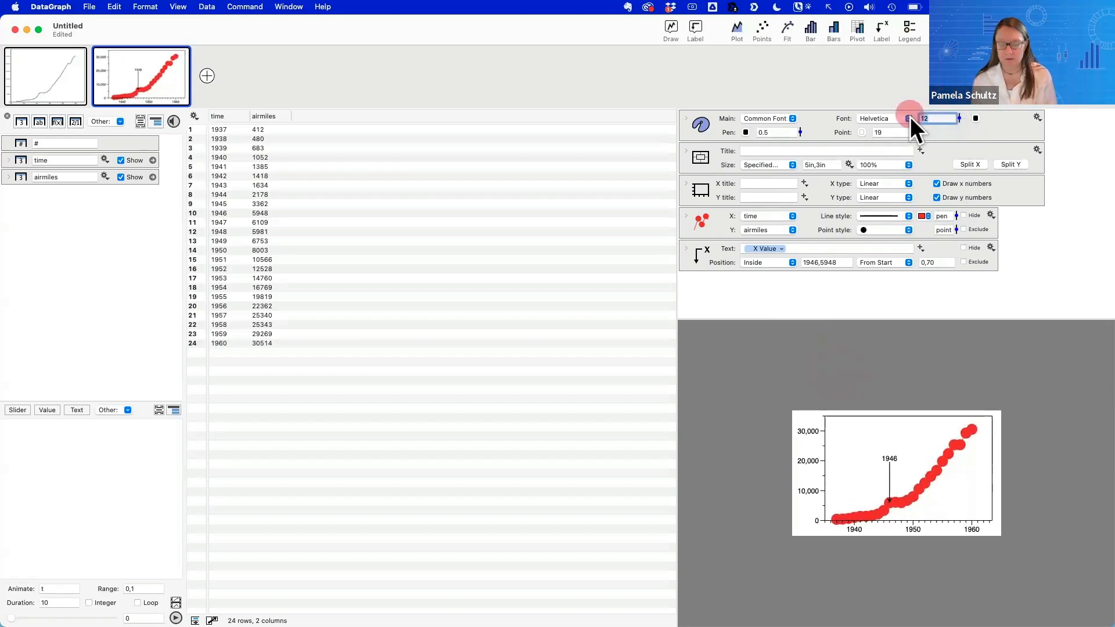
text(10)
key(Return)
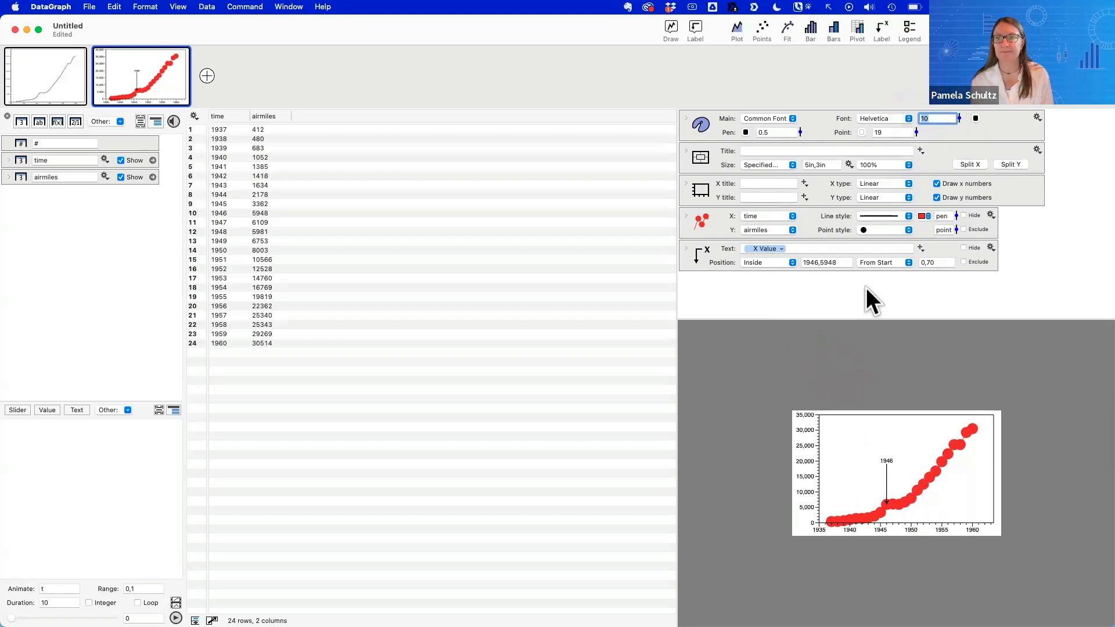
click(894, 281)
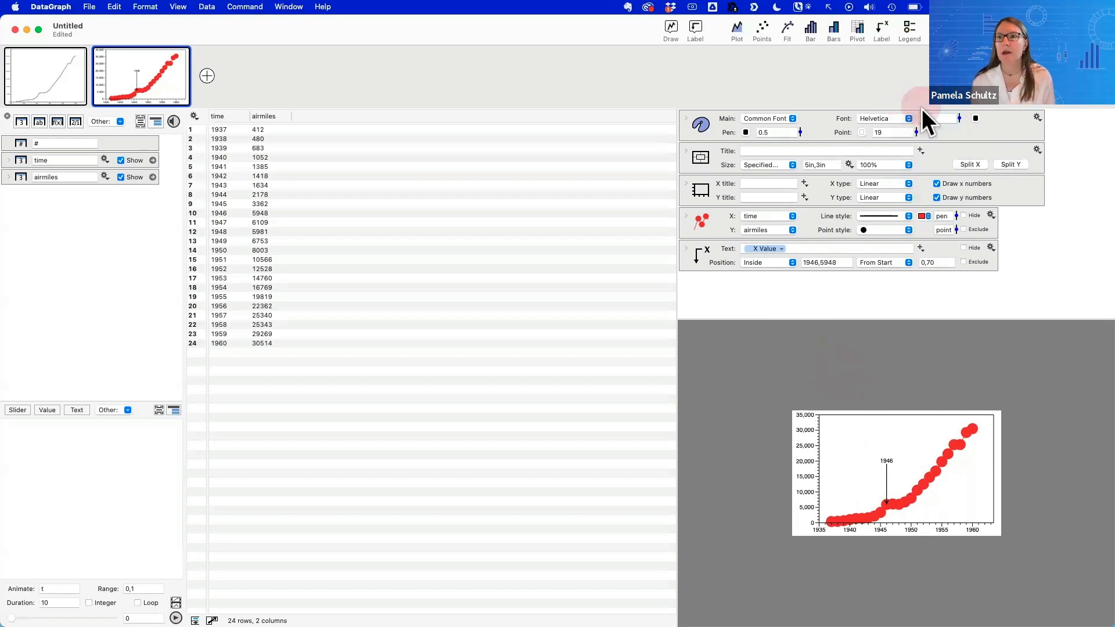
drag(916, 133, 918, 148)
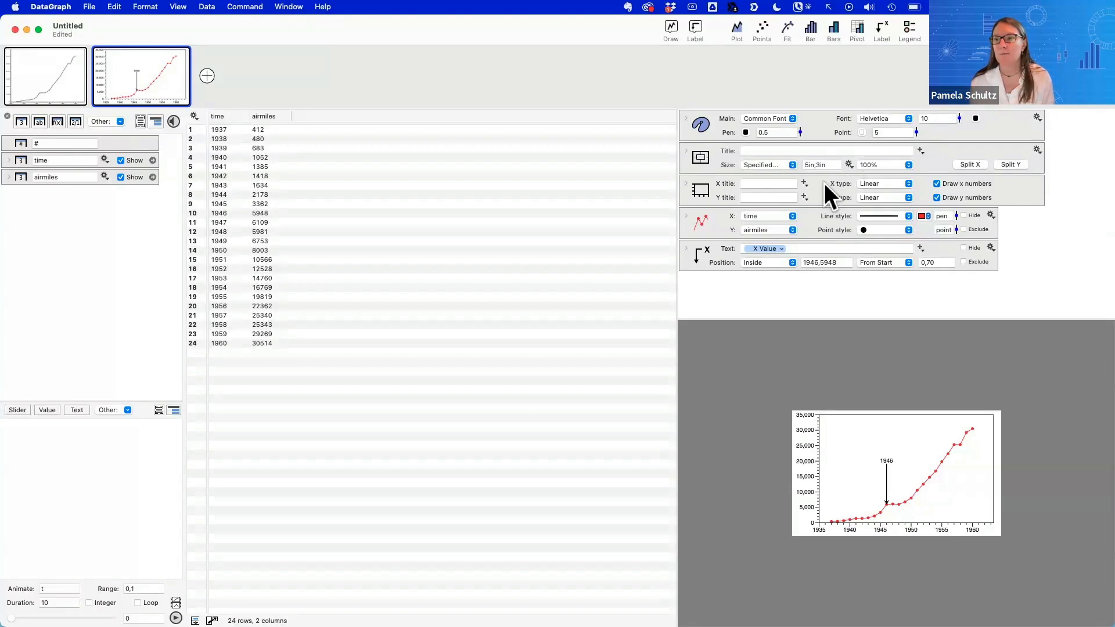
Try a 200% display zoom for the fixed-size graph and settle on Actual
double_click(831, 165)
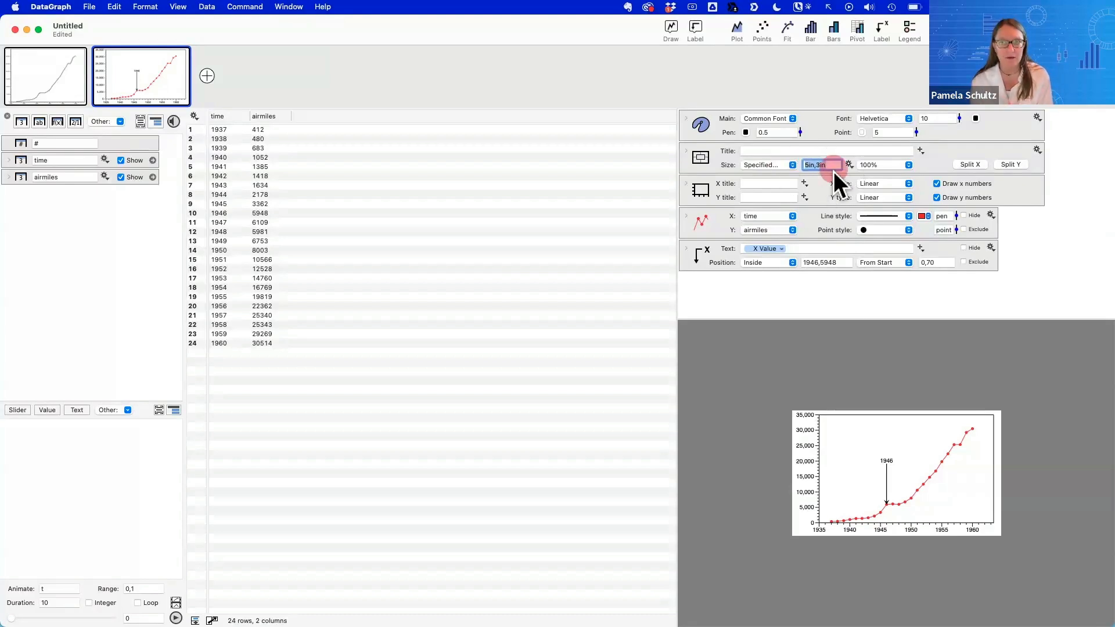
click(870, 165)
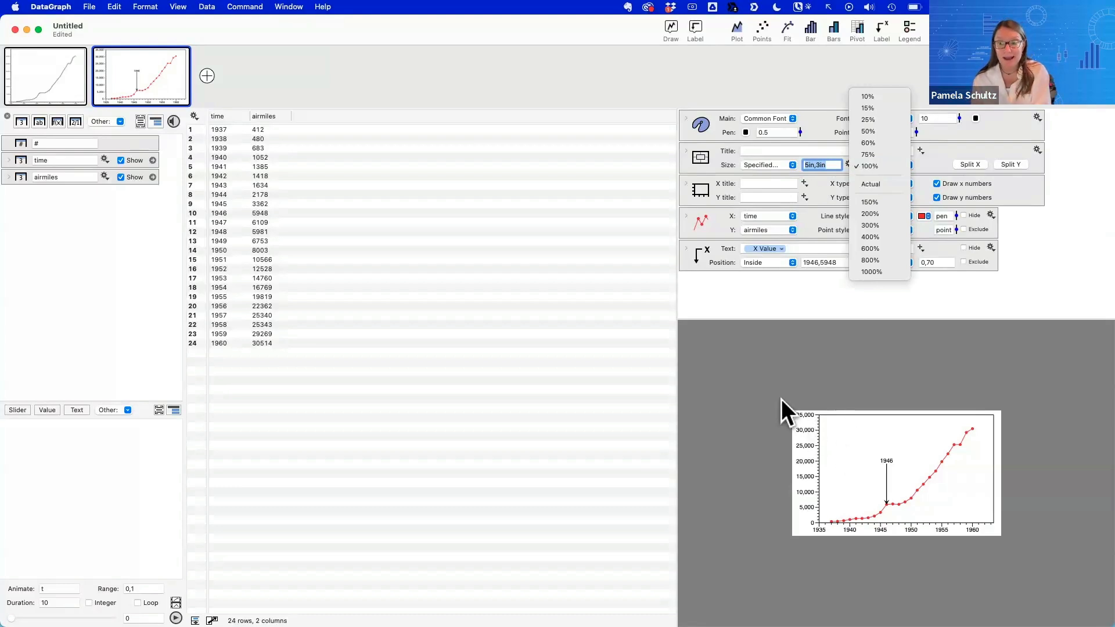
click(800, 374)
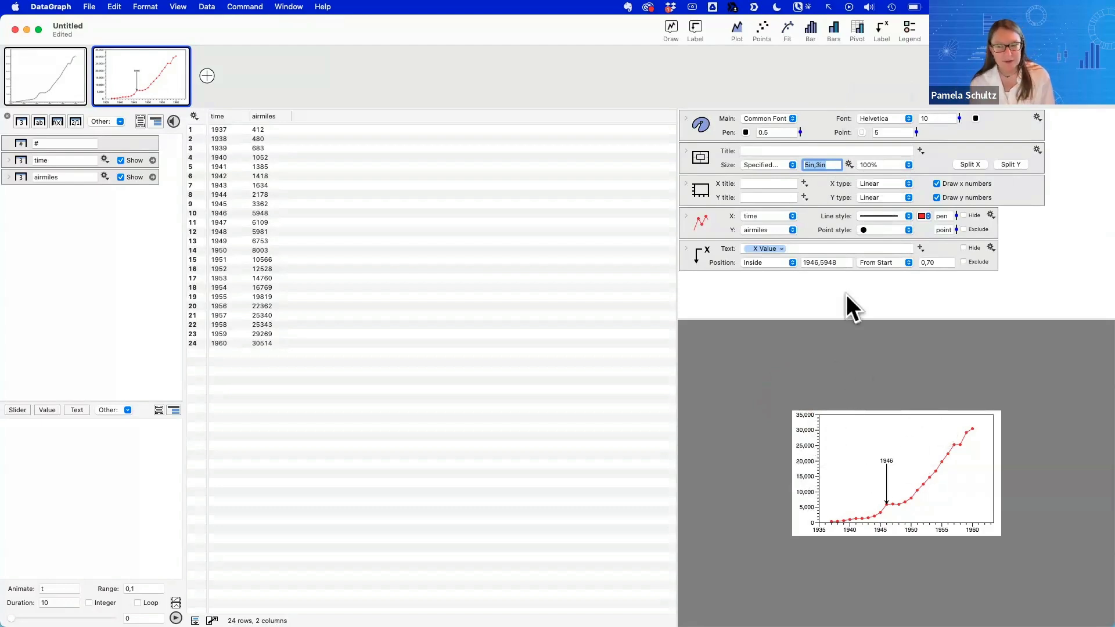
click(886, 166)
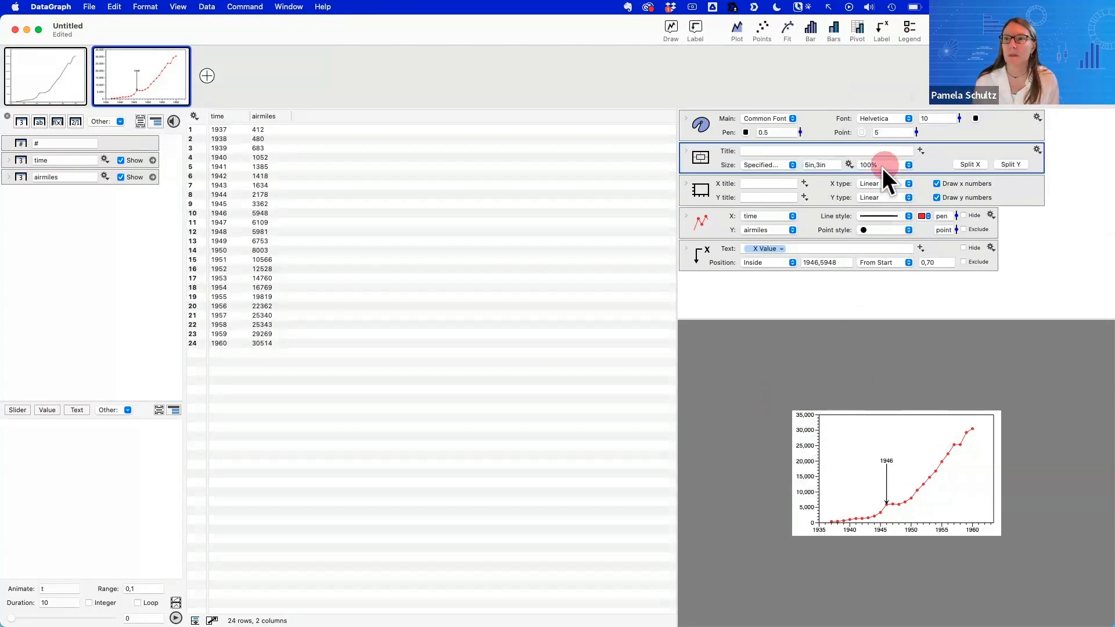
click(879, 214)
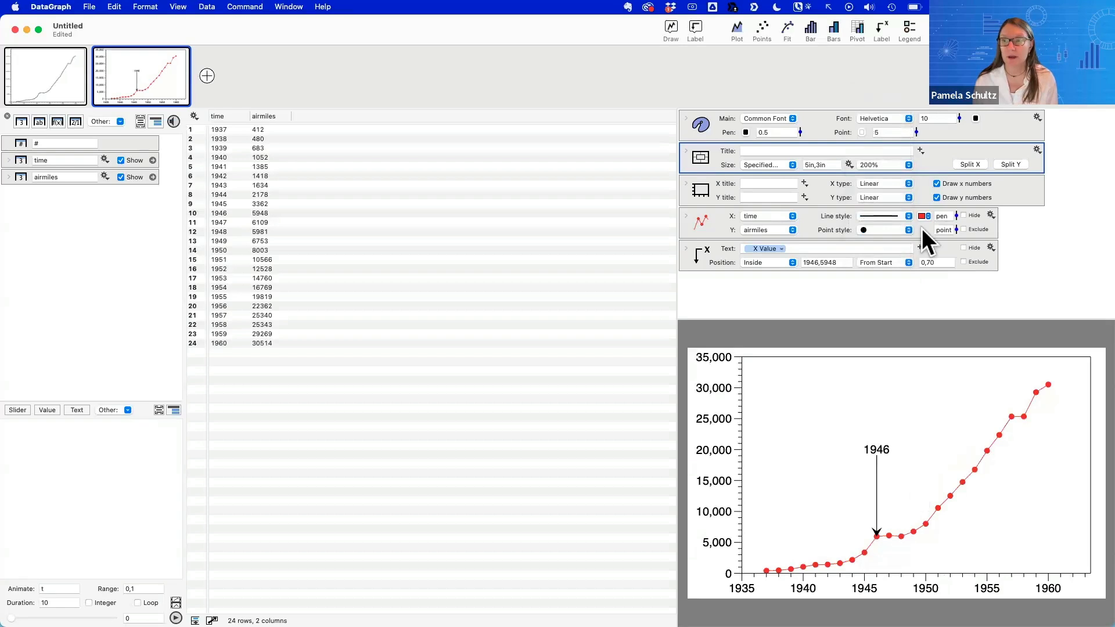
click(870, 164)
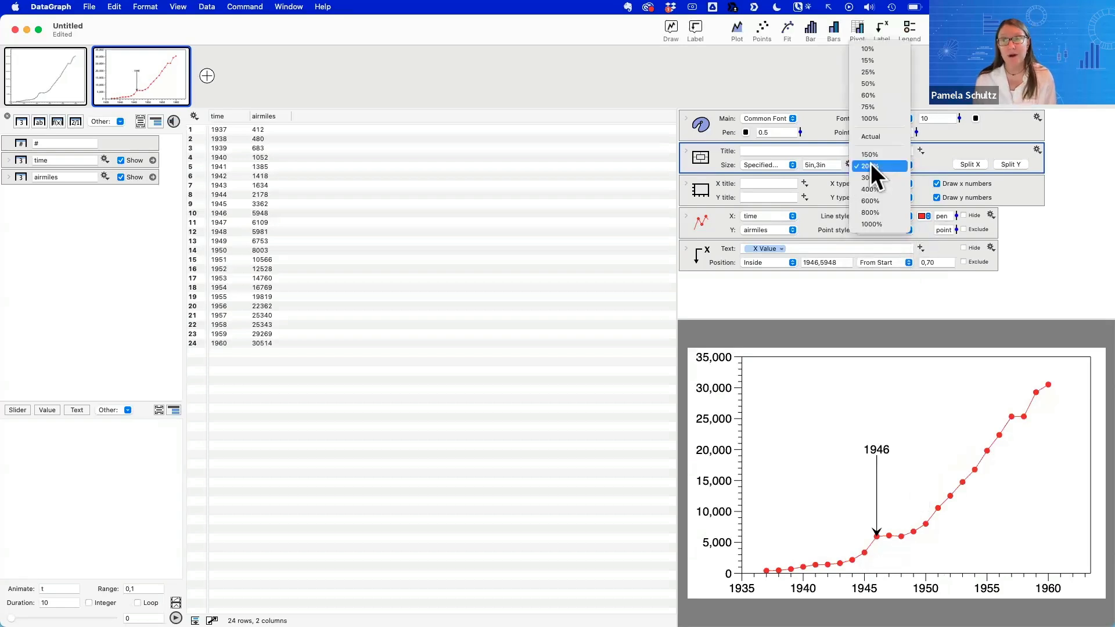
click(895, 137)
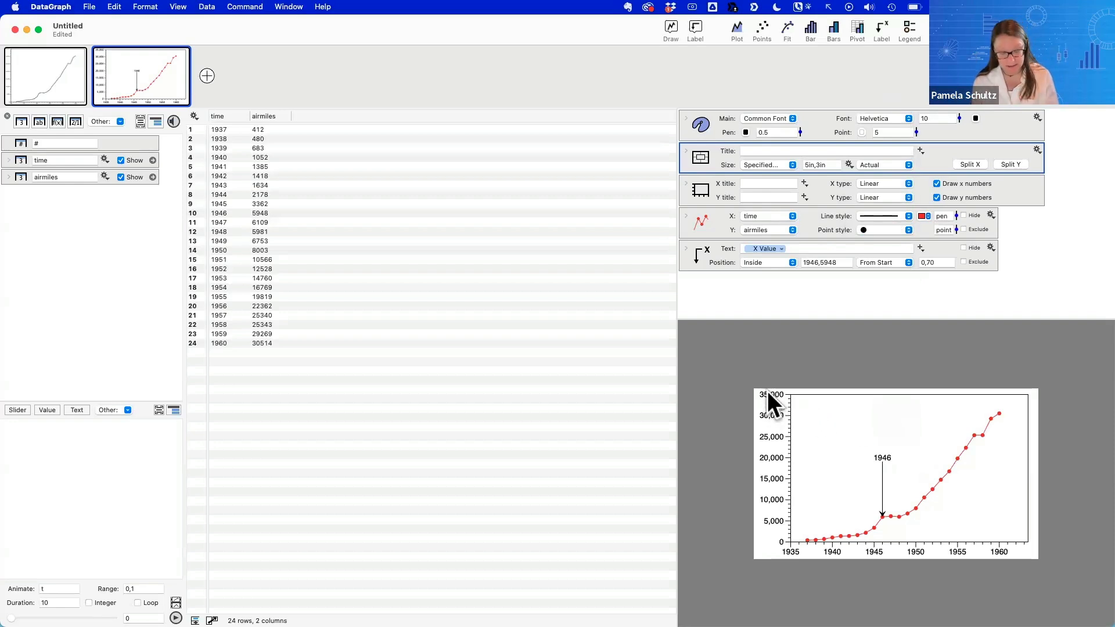
drag(767, 391, 778, 559)
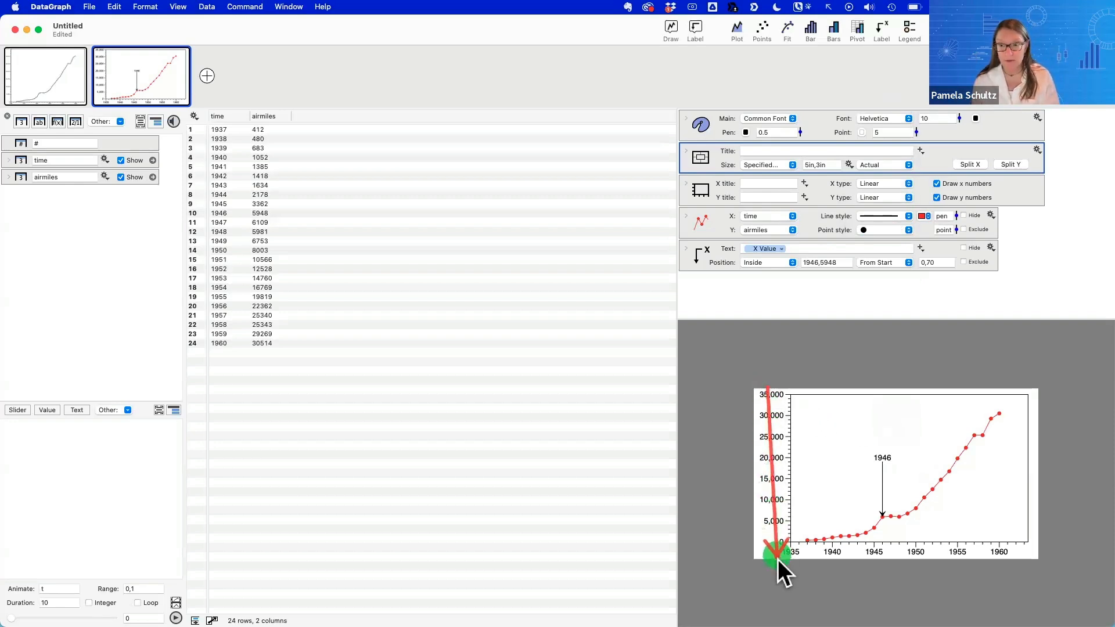
click(755, 478)
drag(754, 479, 1036, 473)
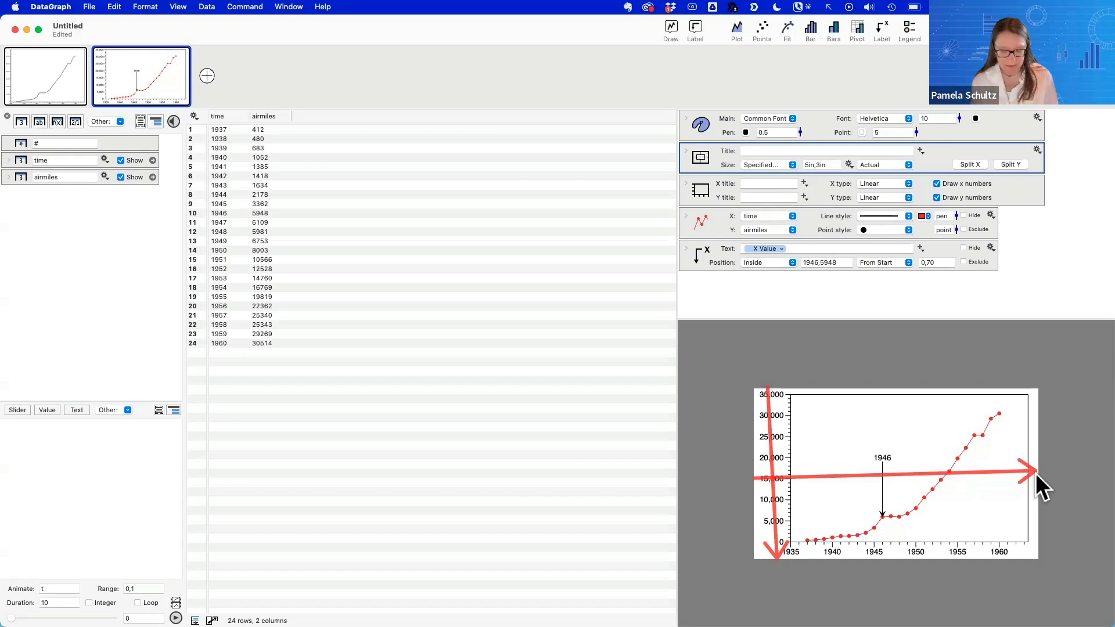
key(Escape)
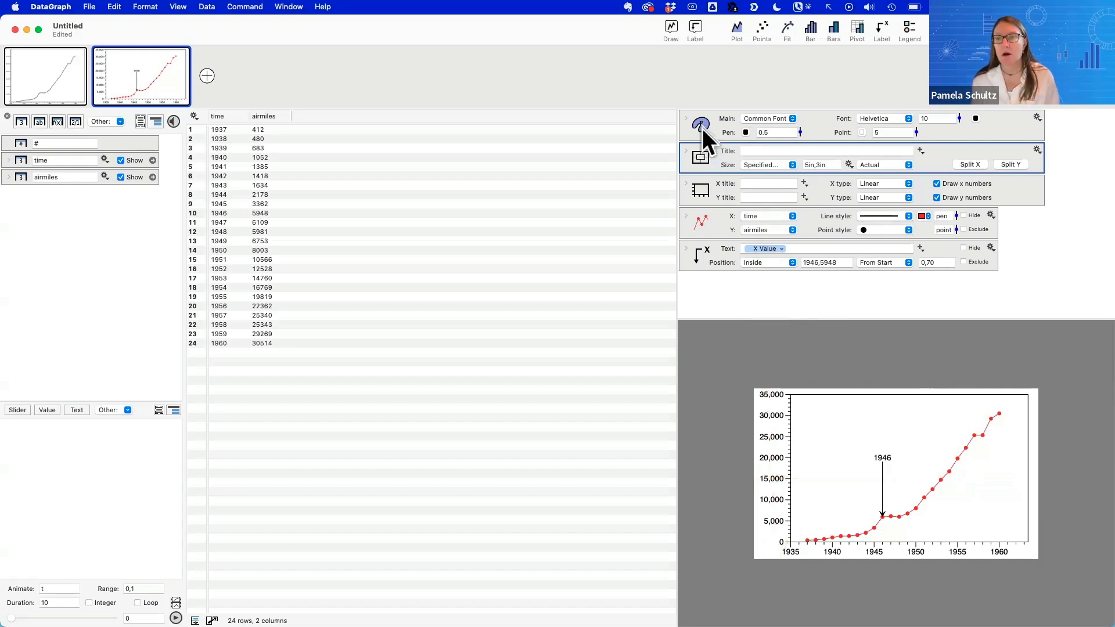
Give the graph the title "My Title" in the Canvas settings
click(755, 151)
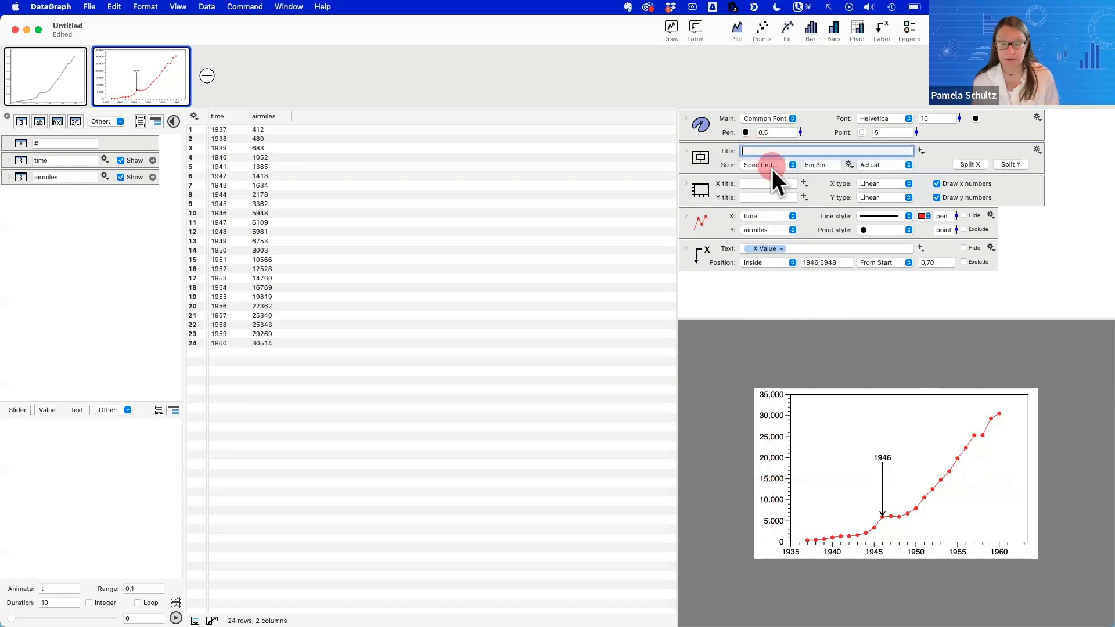
text(My Title)
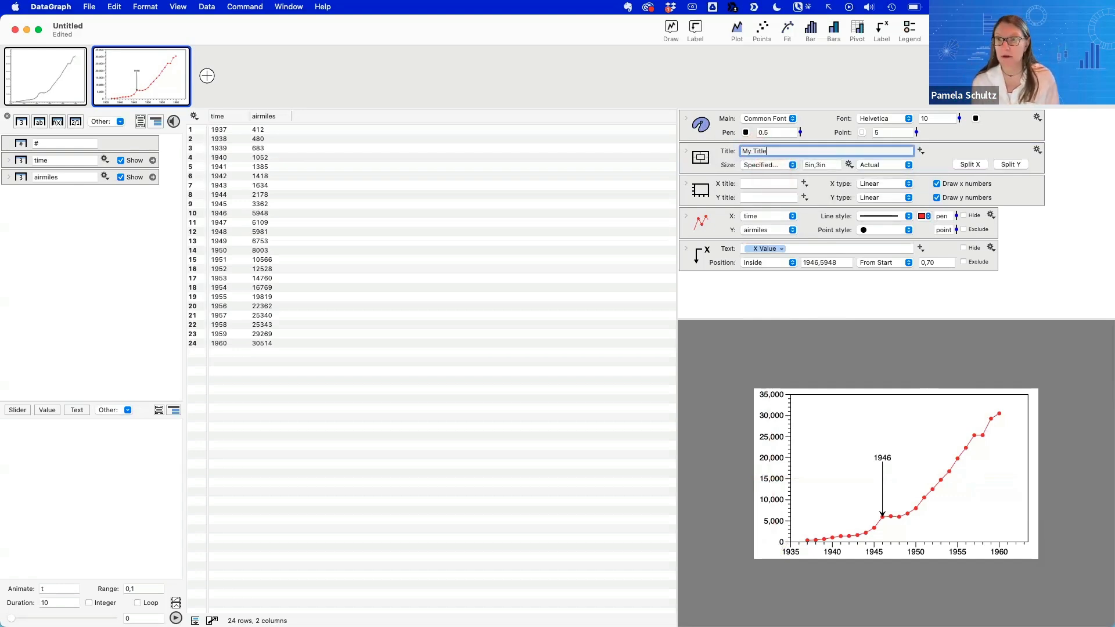
key(Return)
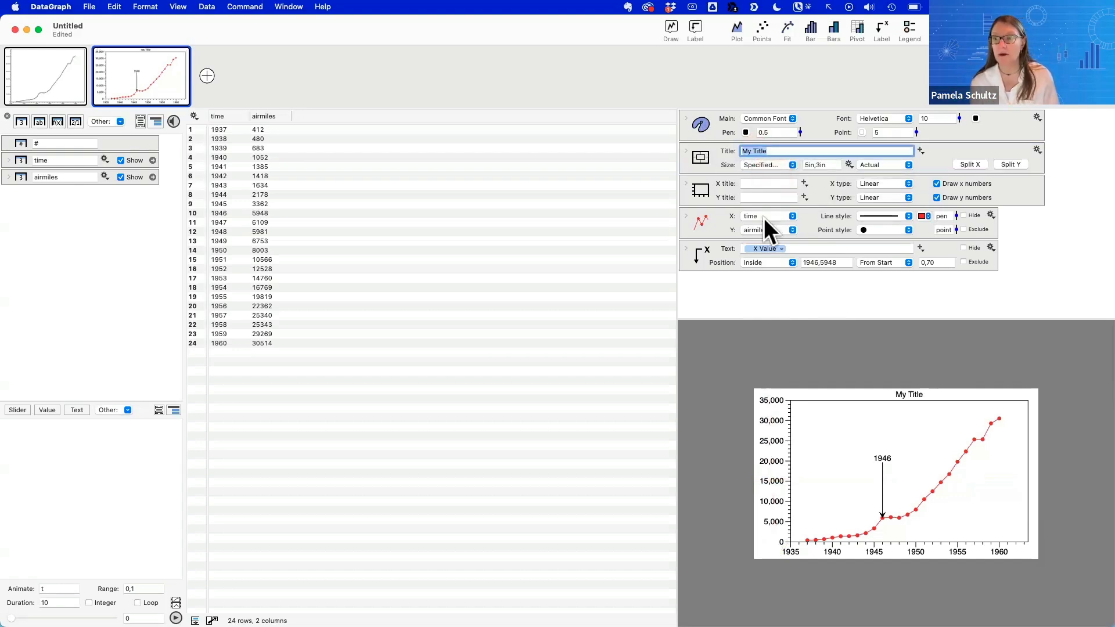
Title the X axis "x" and the Y axis "y" in the Axis settings
click(755, 184)
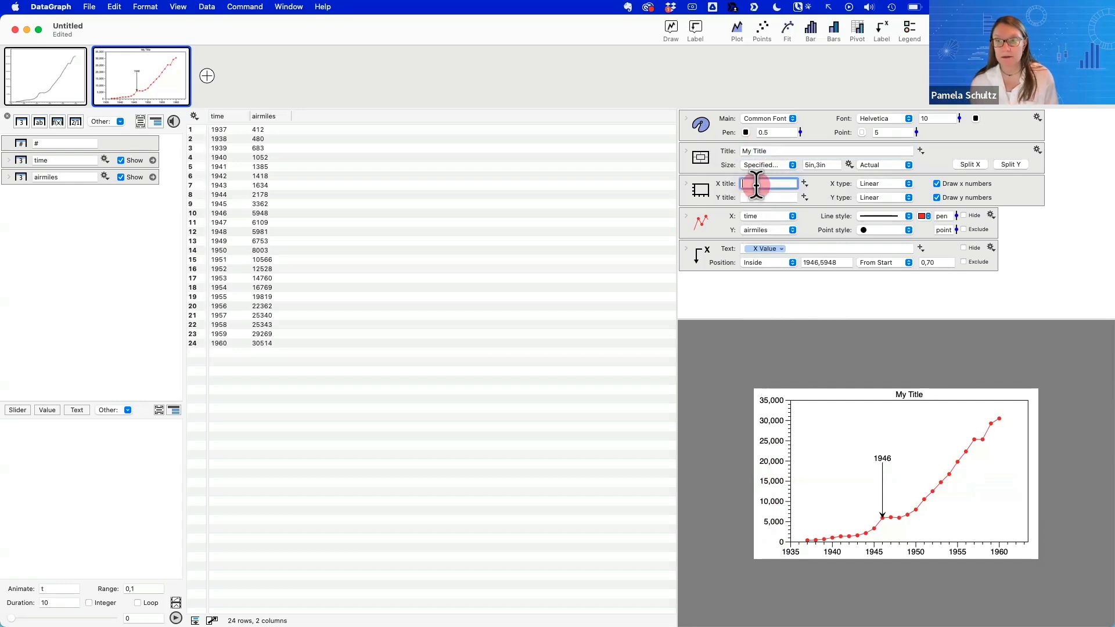
text(x)
click(755, 198)
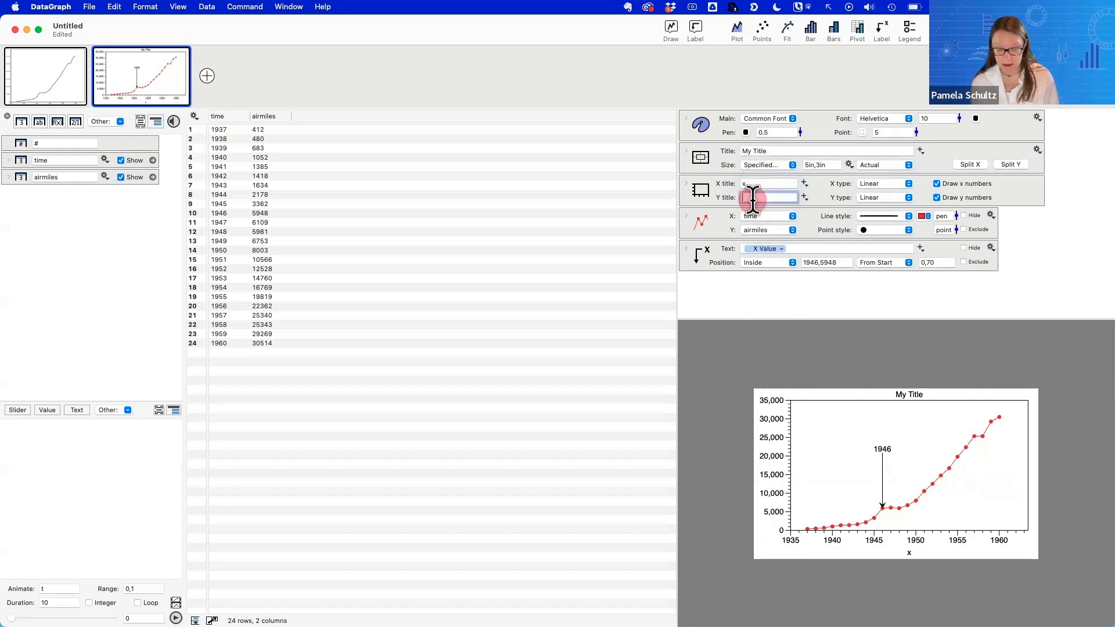
text(y)
click(755, 312)
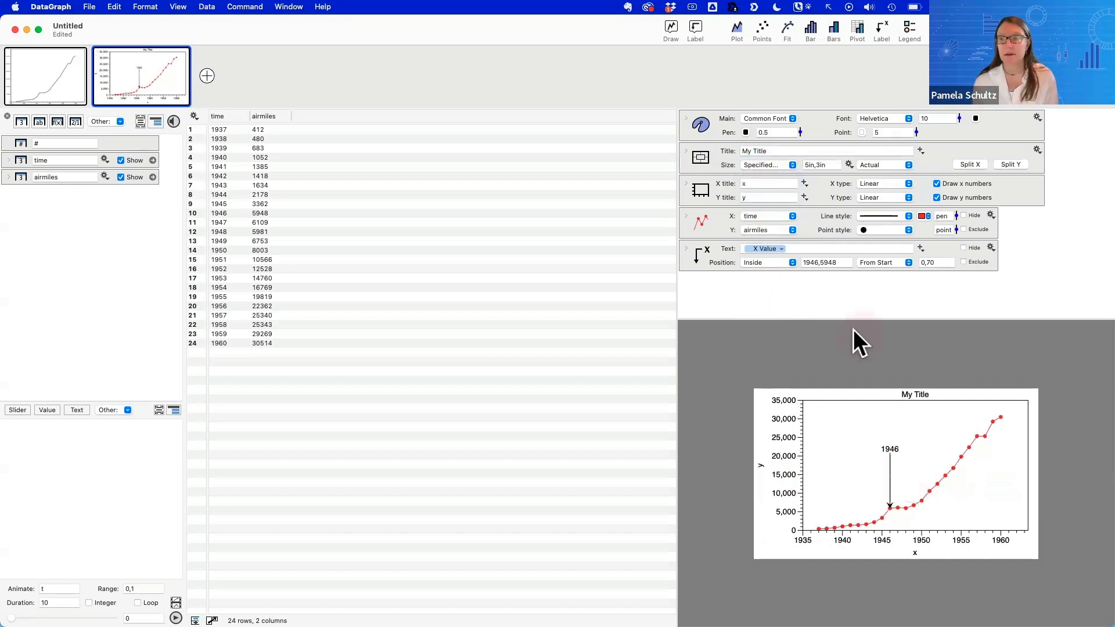
Expand the Style settings and enlarge the settings area above the graph to show all their options
click(686, 118)
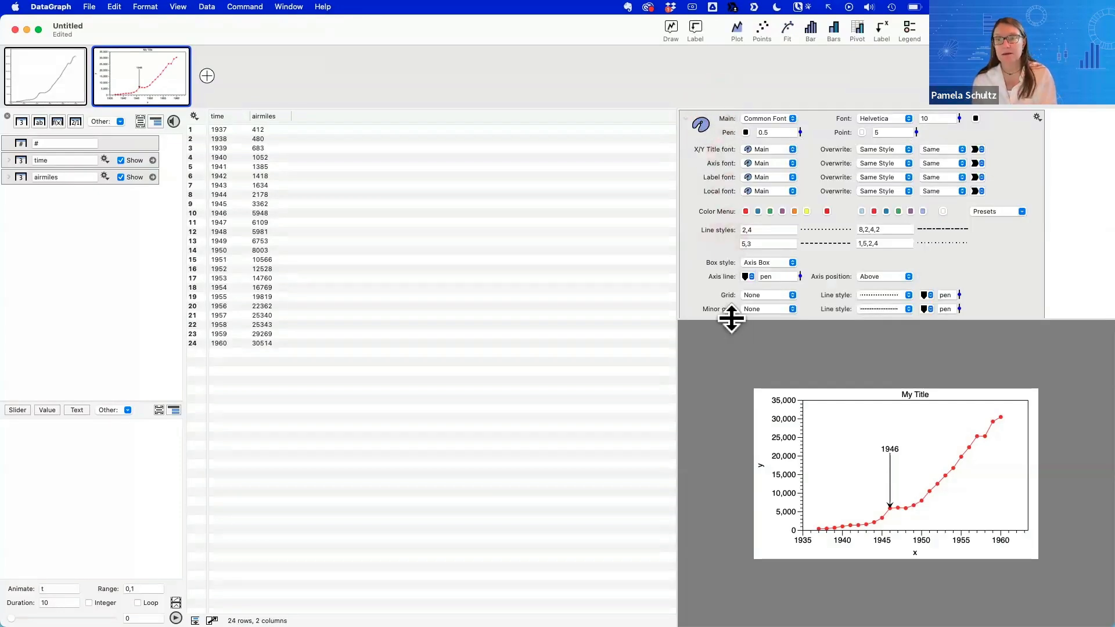
drag(731, 319, 743, 382)
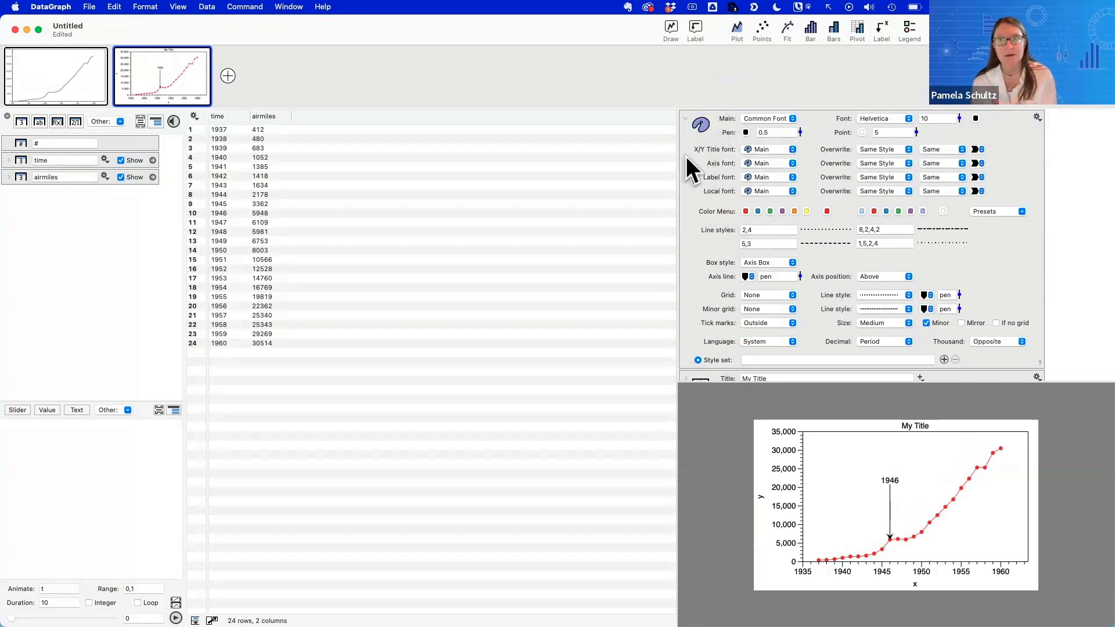
Set the graph's box style to Only Axis and its grid to y only
click(702, 126)
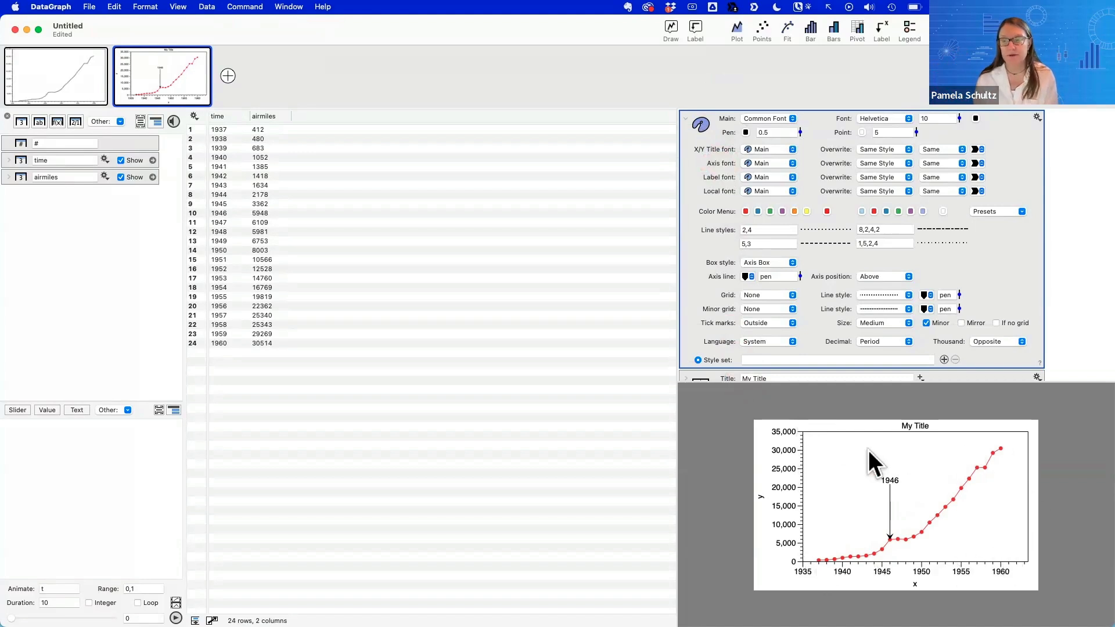
click(769, 263)
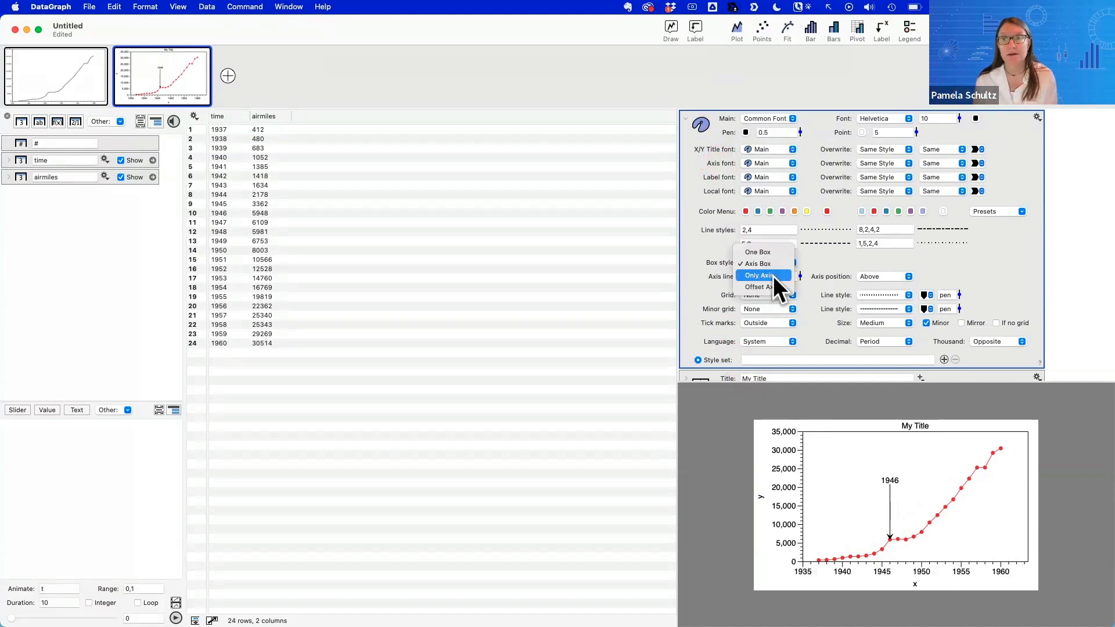
click(772, 277)
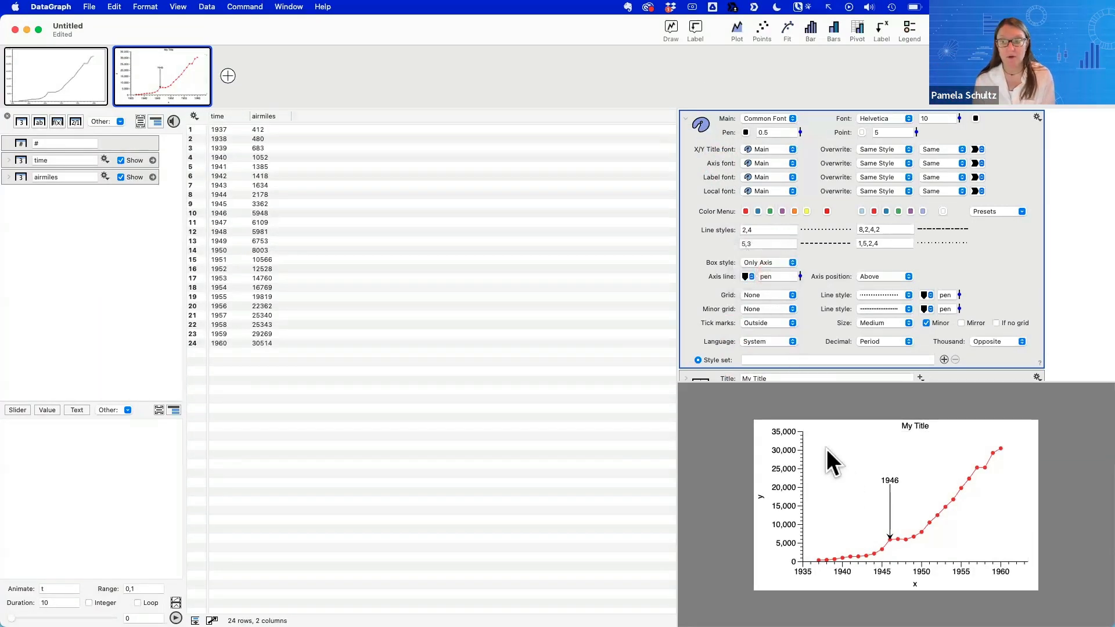
click(764, 295)
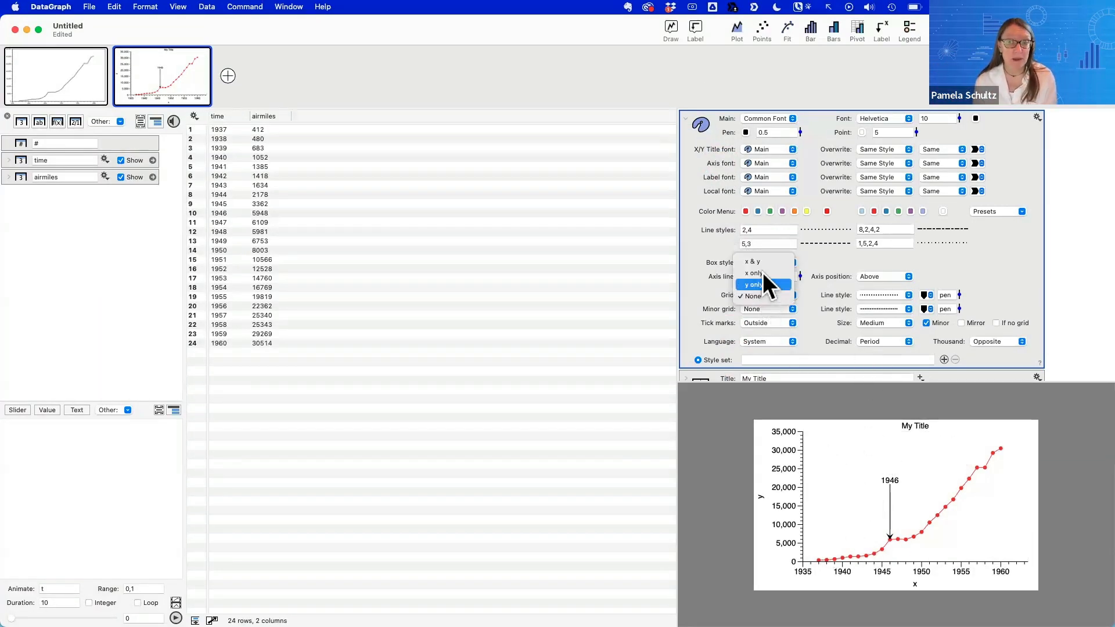
click(761, 284)
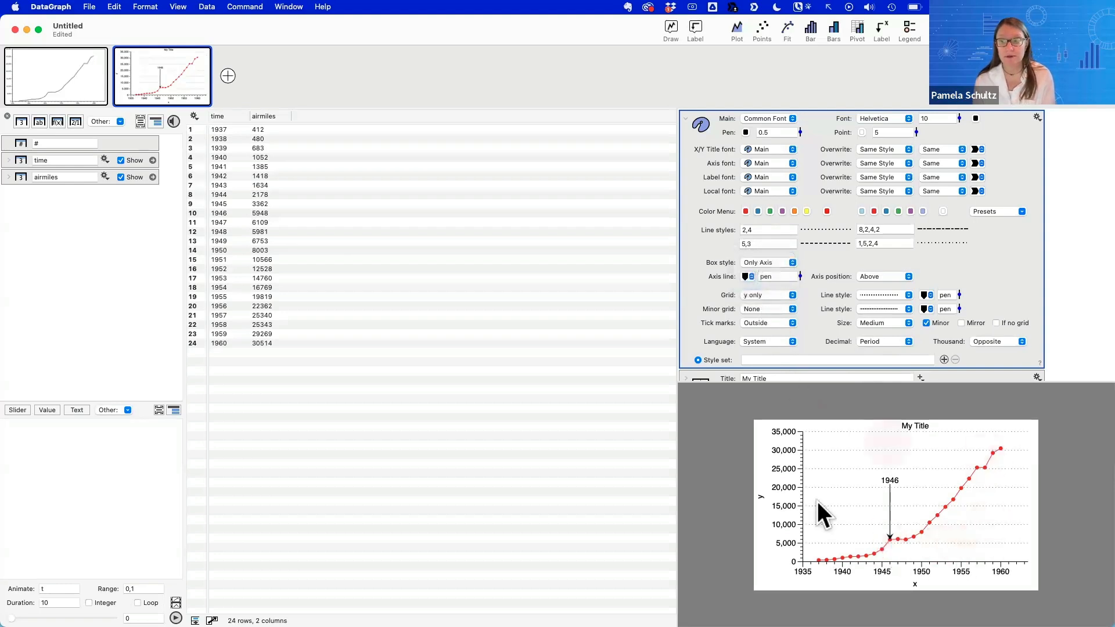
Make the main grid lines solid and colour them Silver with the colour picker
click(870, 295)
click(870, 284)
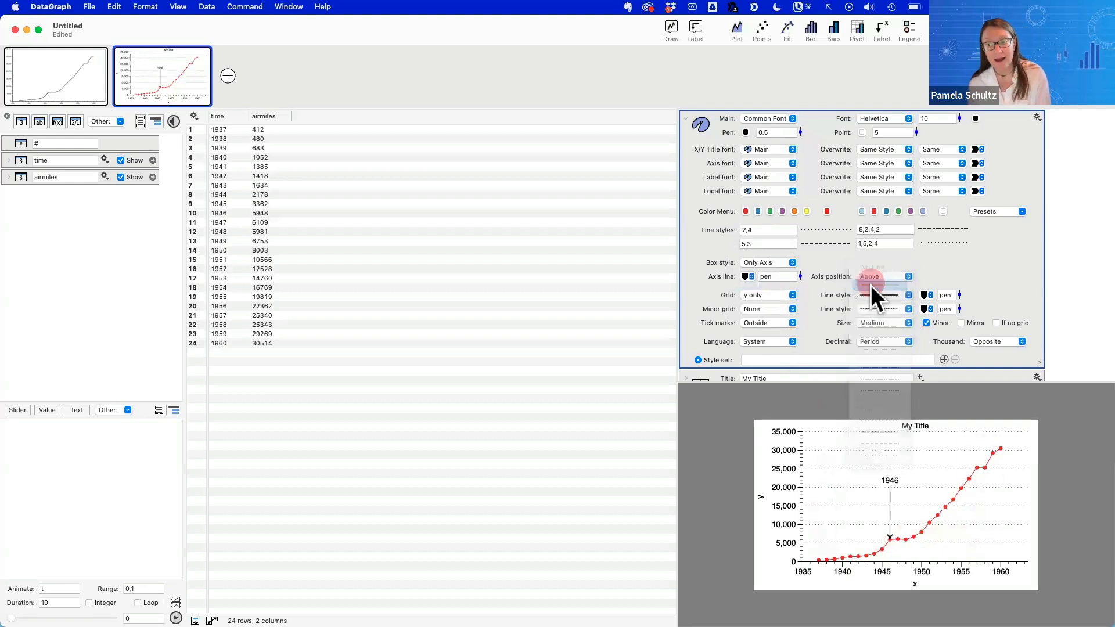
click(924, 294)
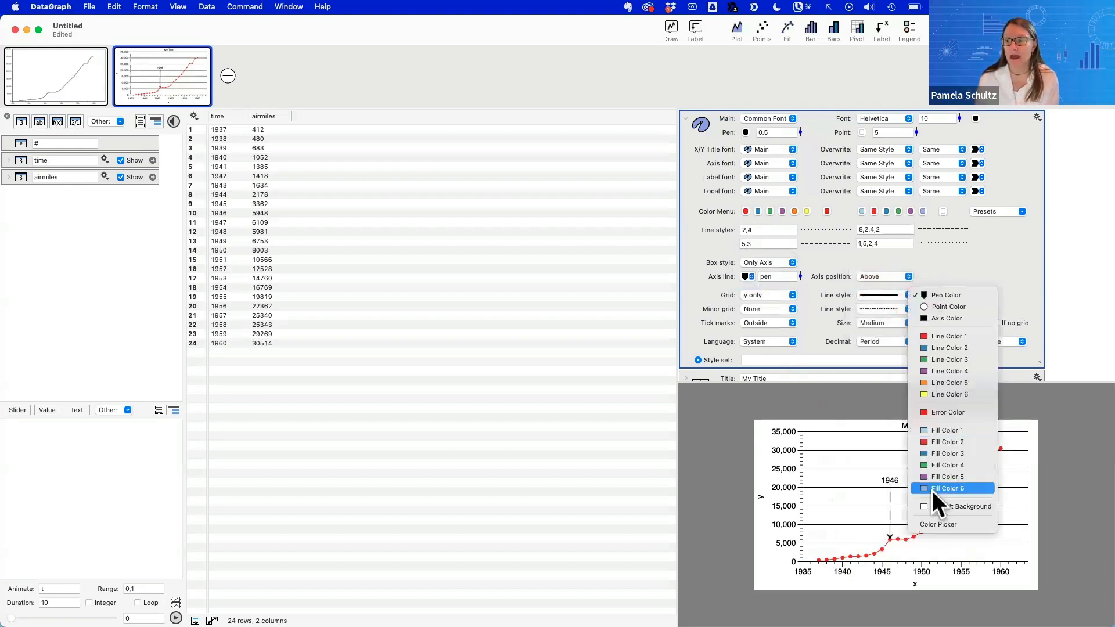
click(931, 524)
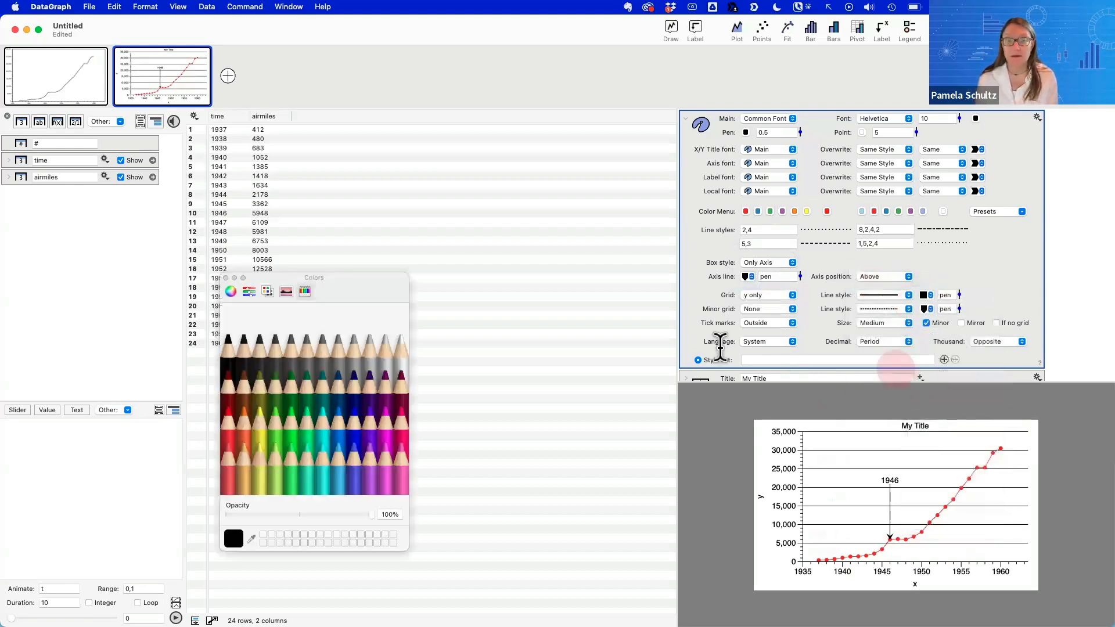
click(367, 355)
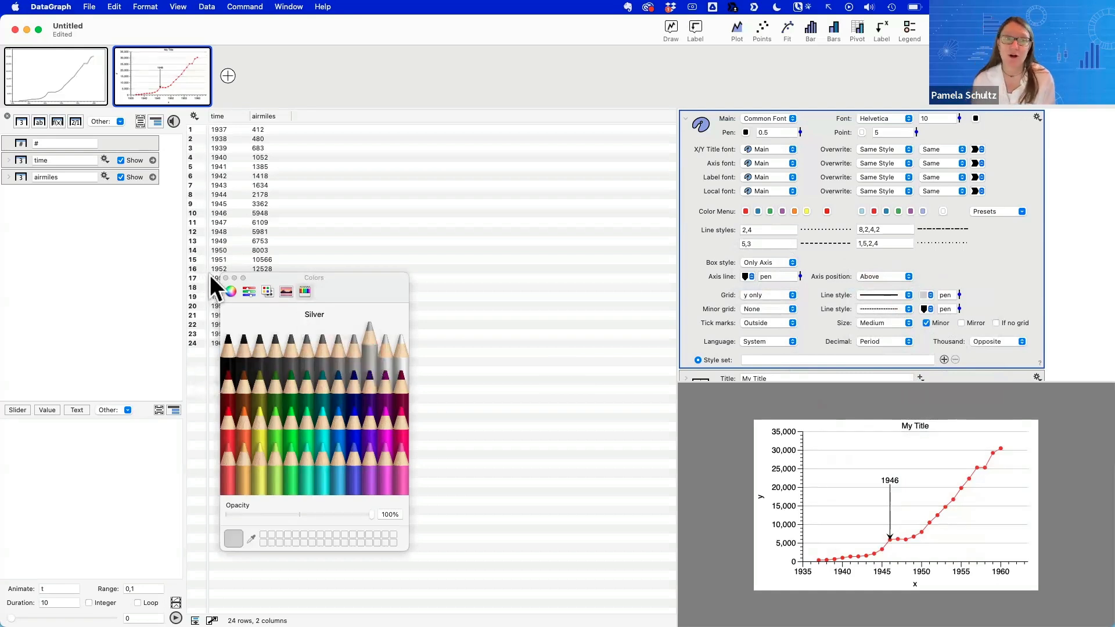
click(226, 277)
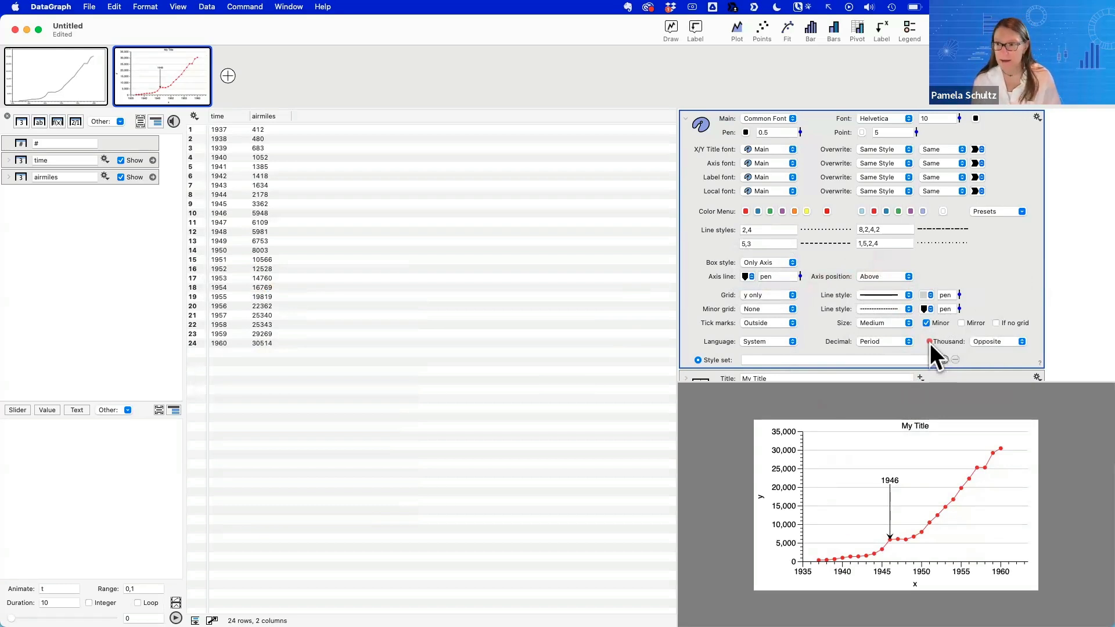
Turn off minor tick marks and enable tick marks only if there is no grid
mouse_move(929, 343)
mouse_down()
mouse_move(956, 330)
mouse_move(916, 323)
mouse_up()
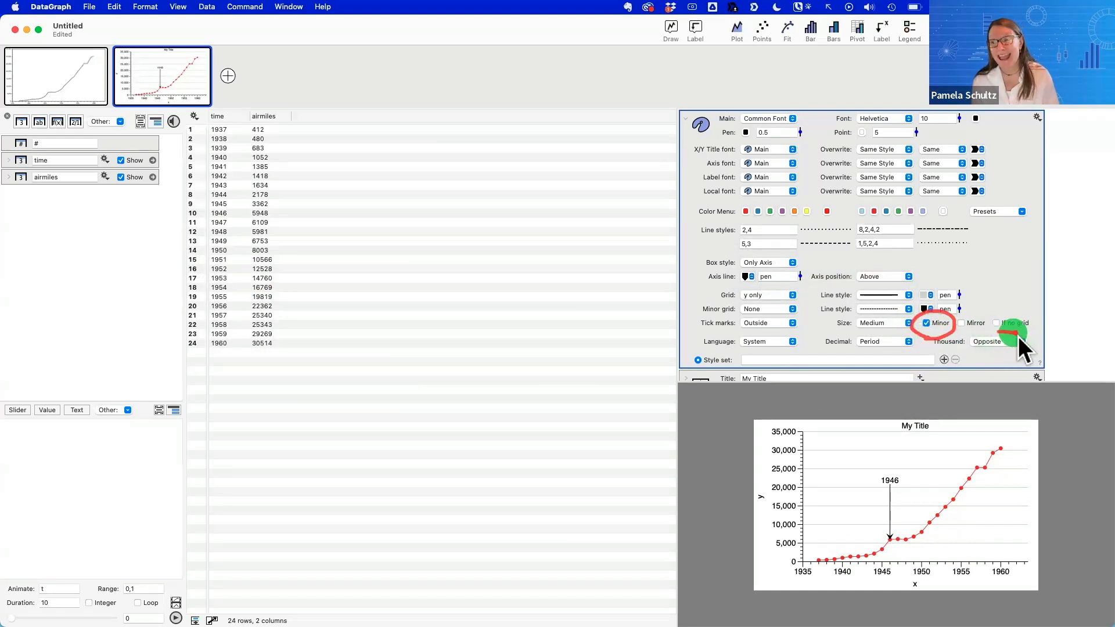
drag(1034, 314, 985, 318)
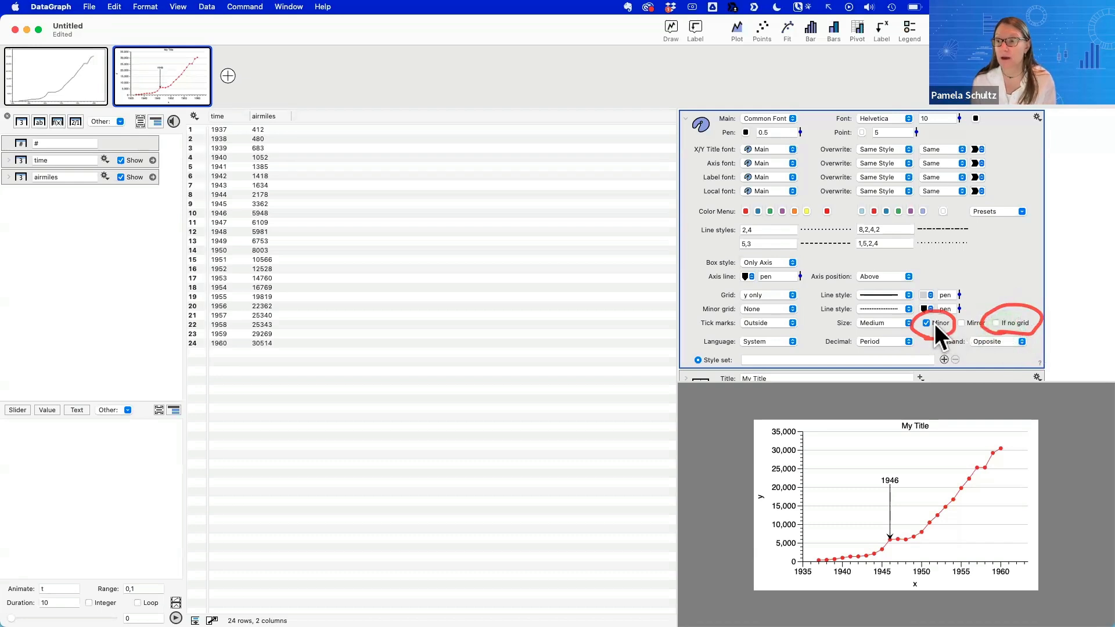
click(996, 323)
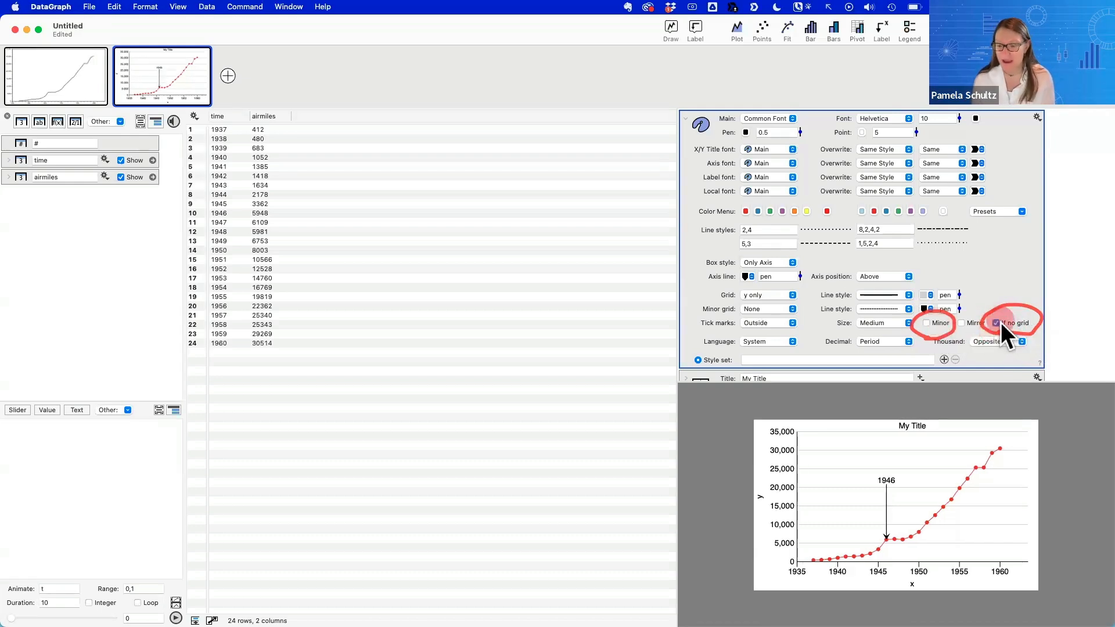
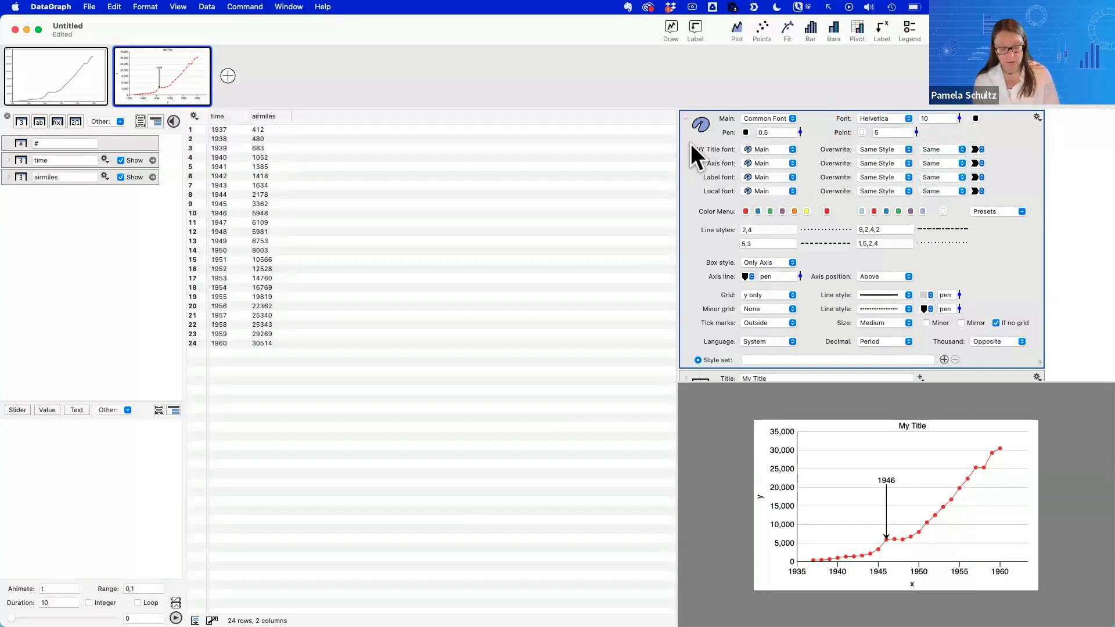
mouse_move(682, 137)
mouse_down()
mouse_move(842, 186)
mouse_move(1006, 205)
mouse_up()
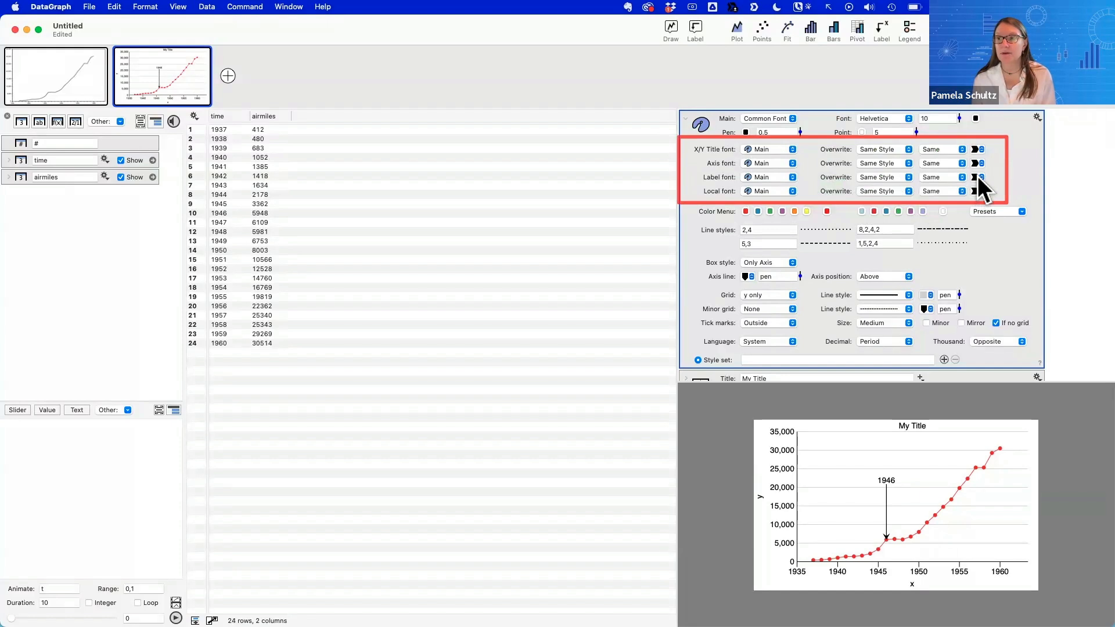
click(771, 178)
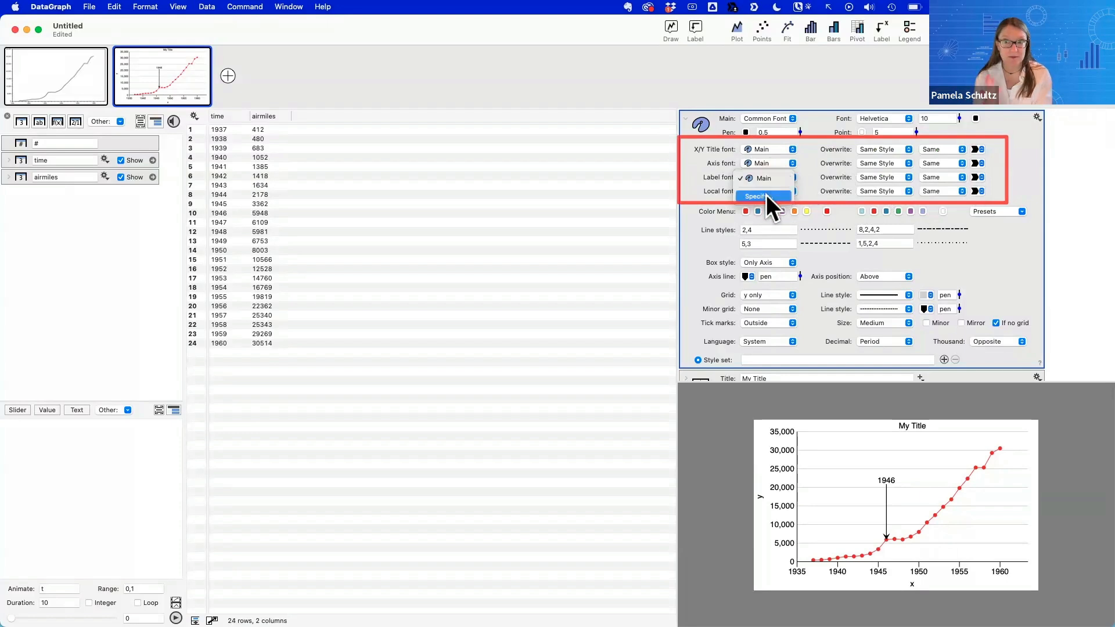
click(817, 176)
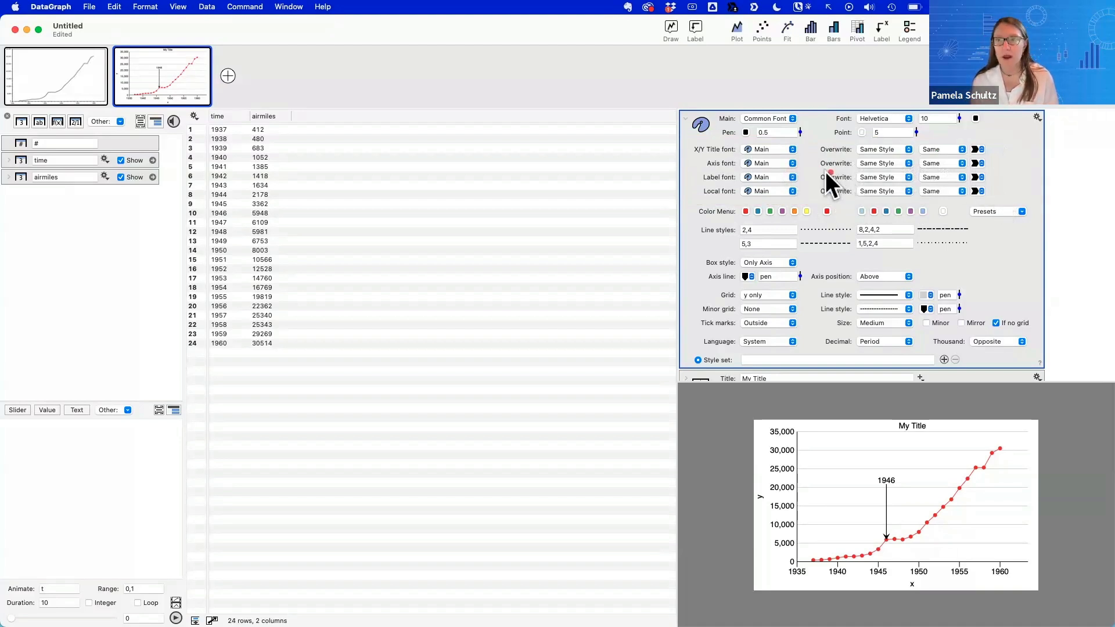
mouse_move(814, 168)
mouse_down()
mouse_move(908, 186)
mouse_move(1005, 187)
mouse_move(996, 191)
mouse_up()
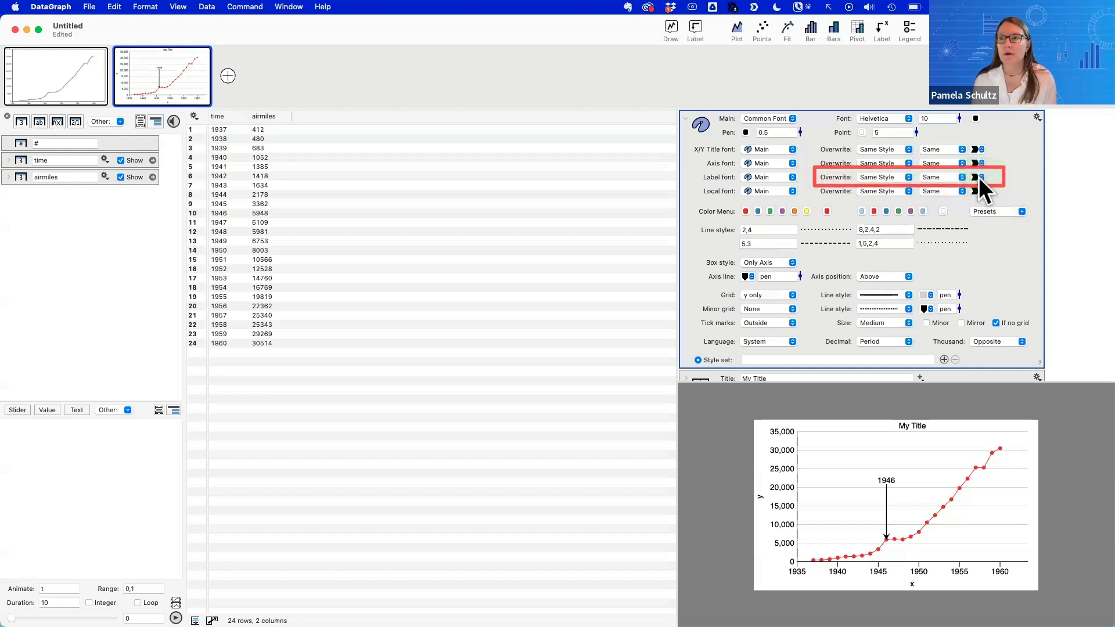
Try Line Color 1 as the label font's colour override, and restore it to Same Color
click(978, 177)
click(988, 241)
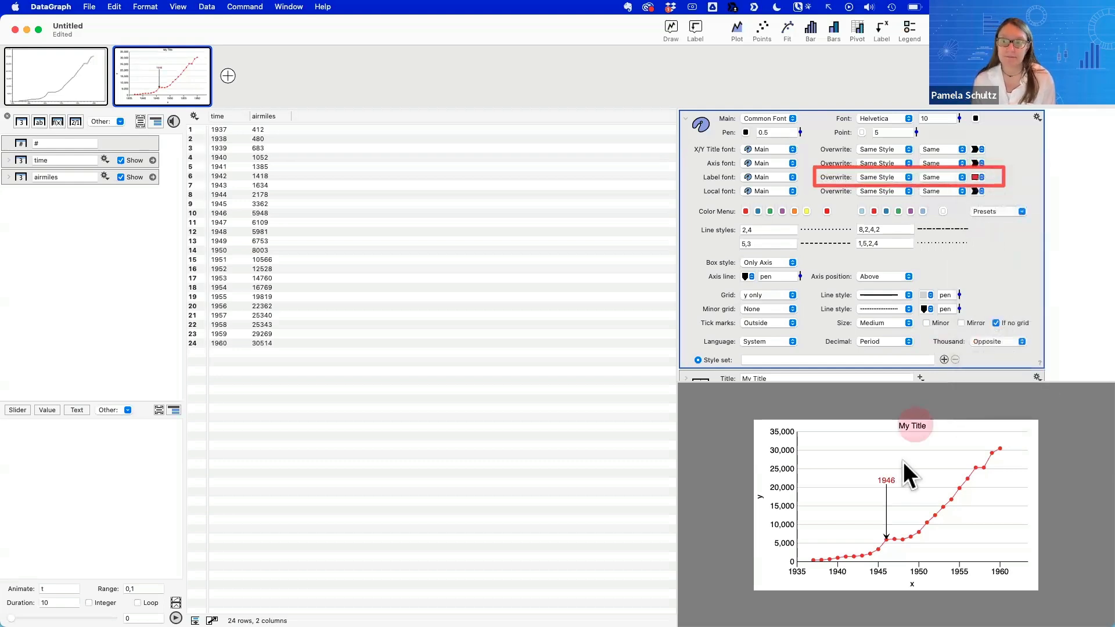
click(978, 177)
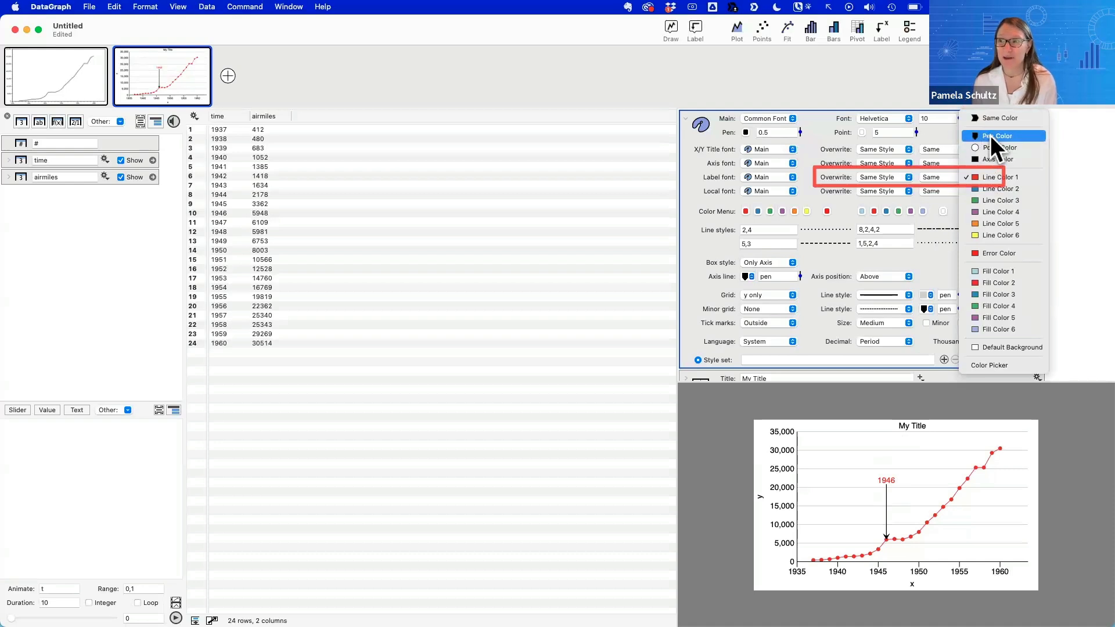
click(1021, 211)
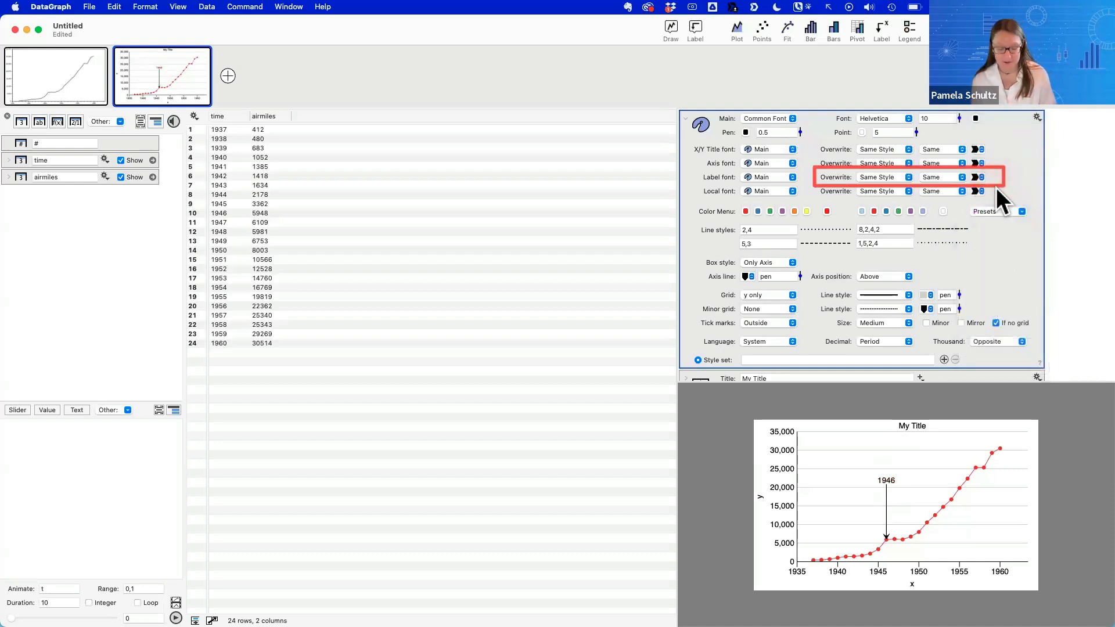
Override the relative font sizes with +30% for the label font and -17% for the axis font
click(944, 177)
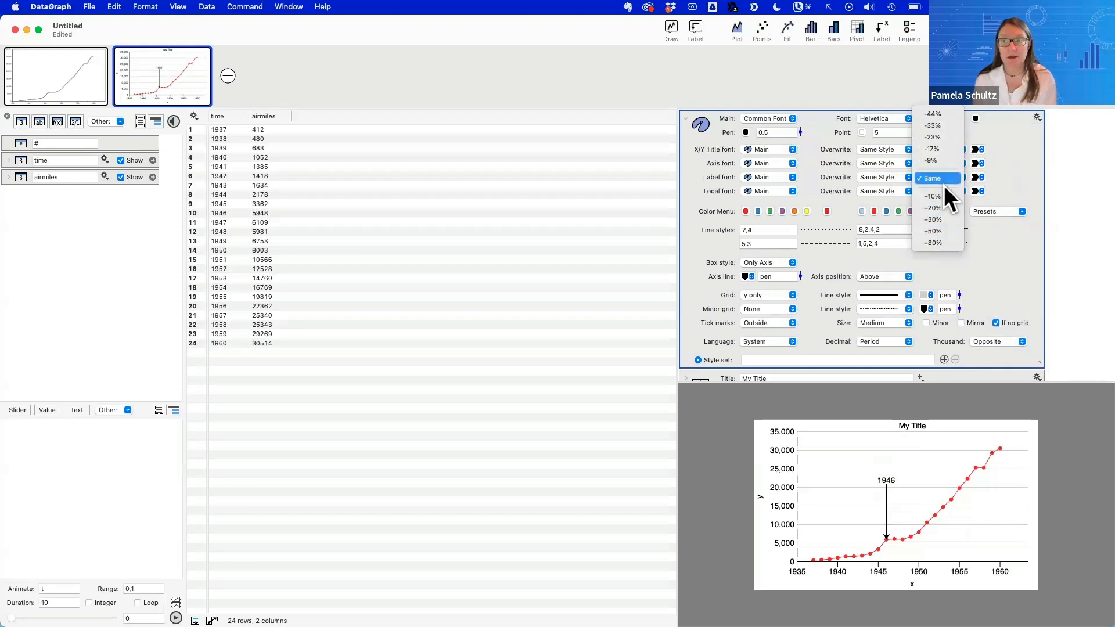
click(936, 219)
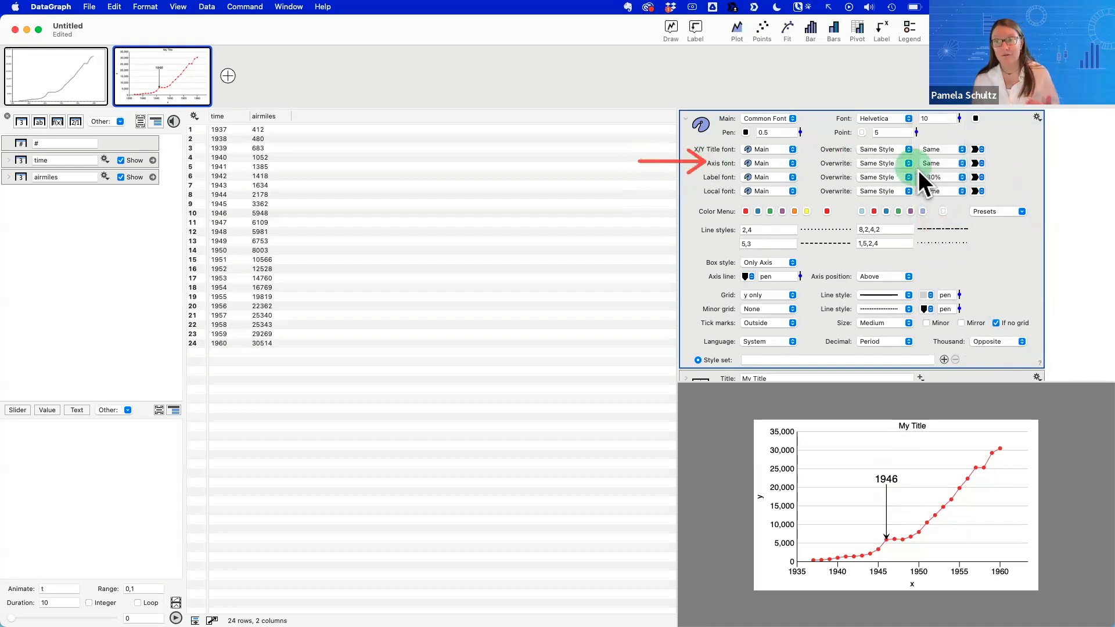
click(939, 162)
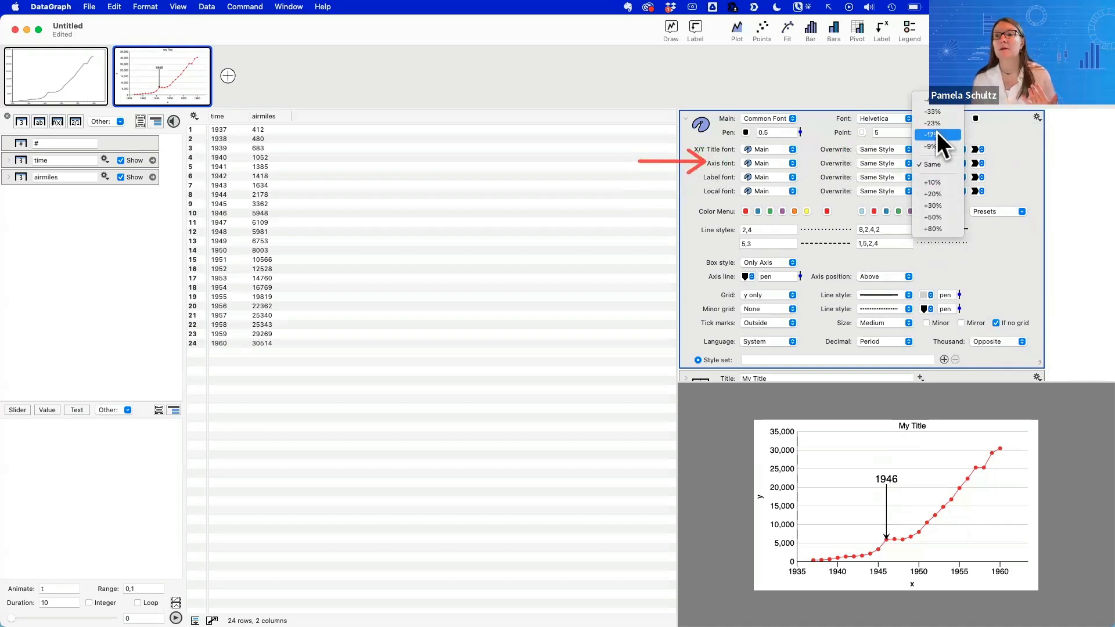
click(936, 134)
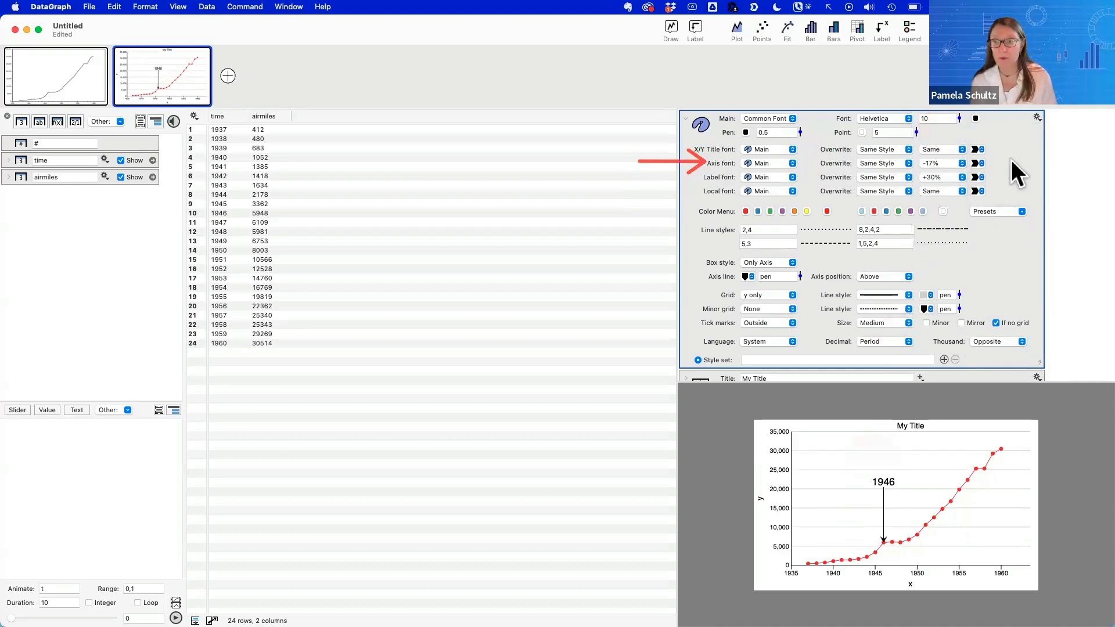
Collapse the style settings and enlarge the graph title's font by +30% in the canvas settings
click(685, 120)
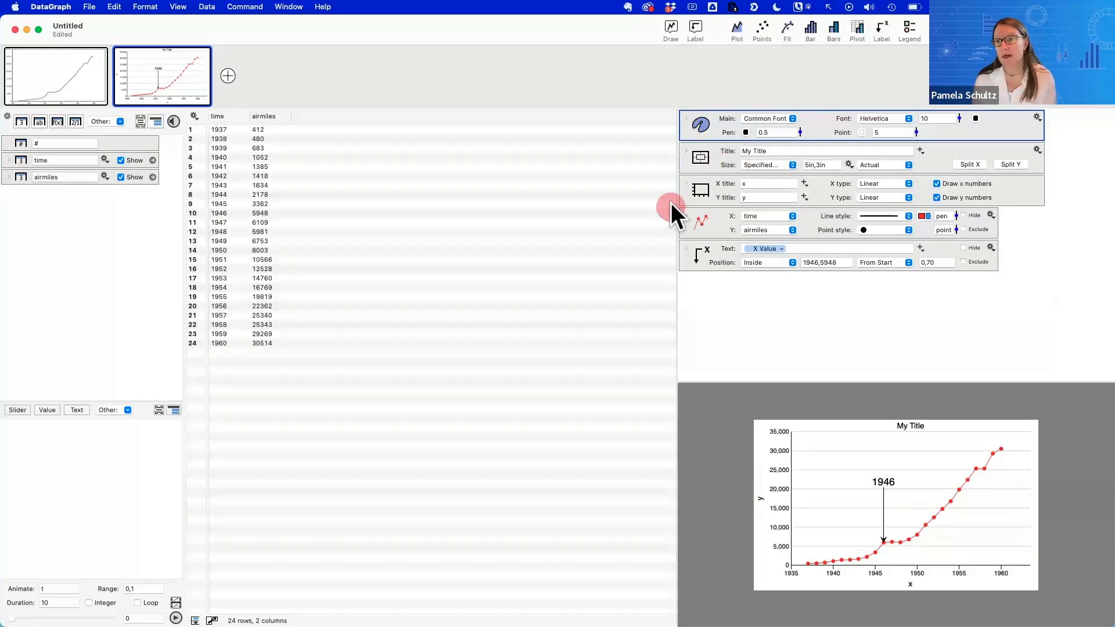
click(686, 150)
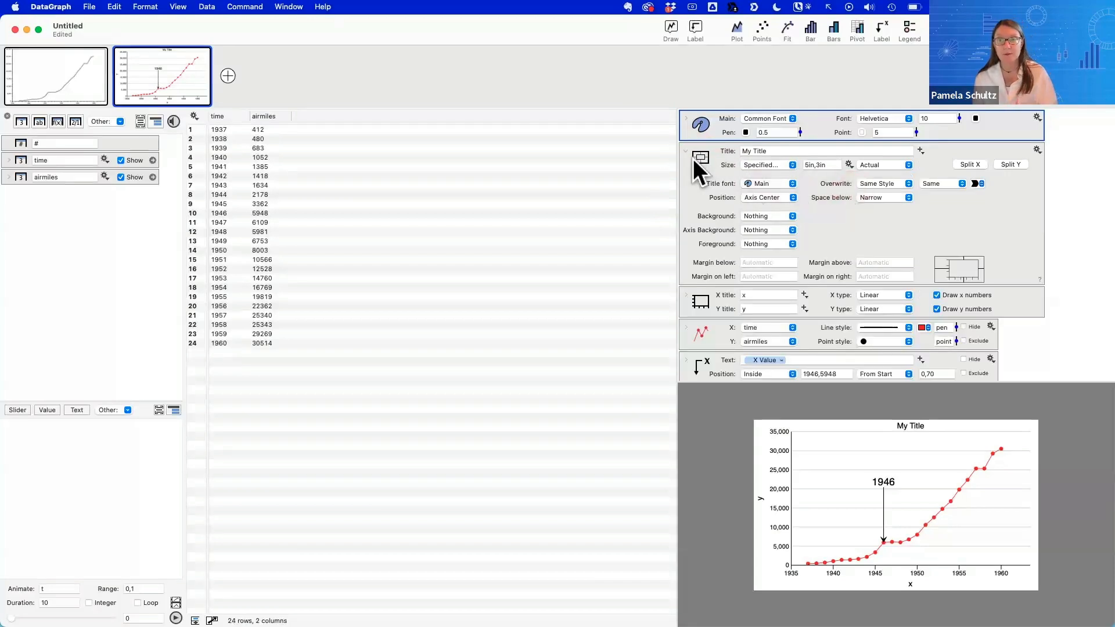
drag(612, 169, 674, 154)
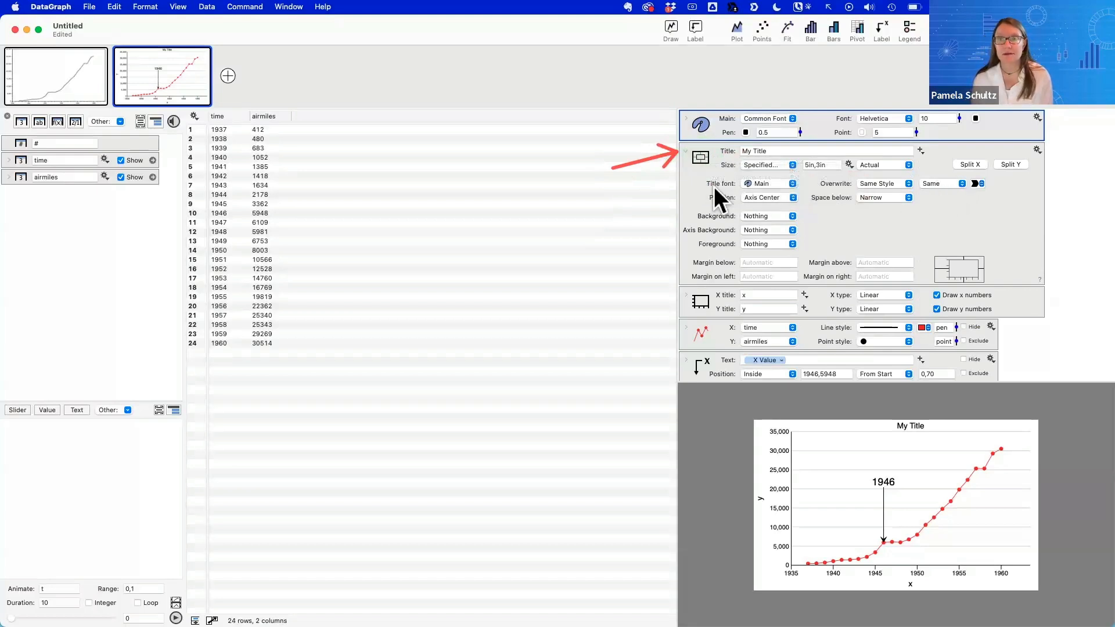
click(949, 182)
click(945, 225)
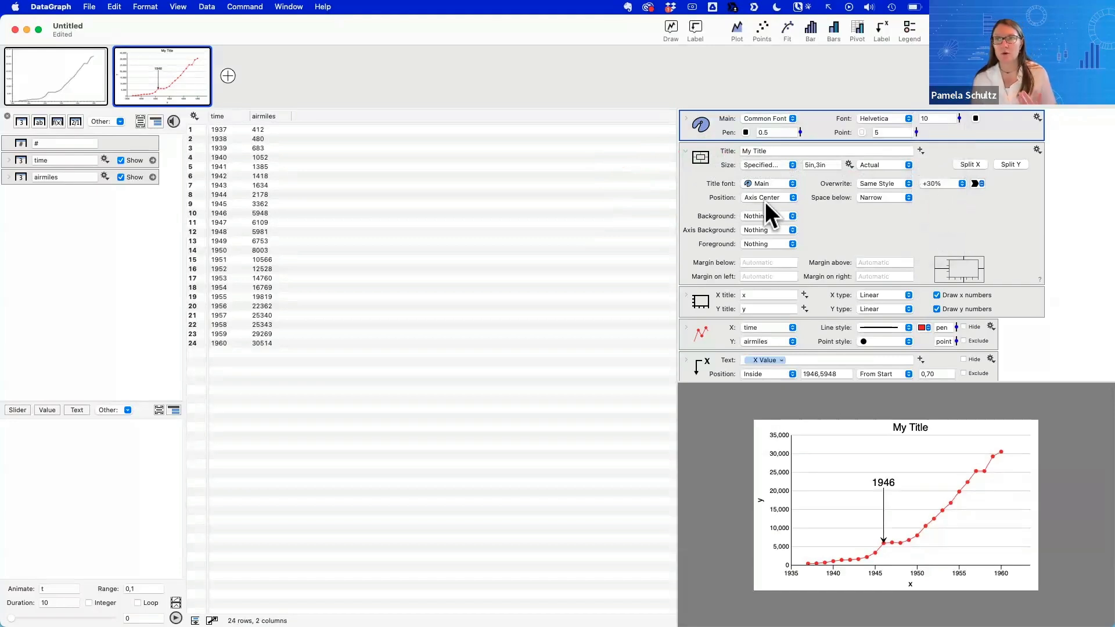
click(686, 151)
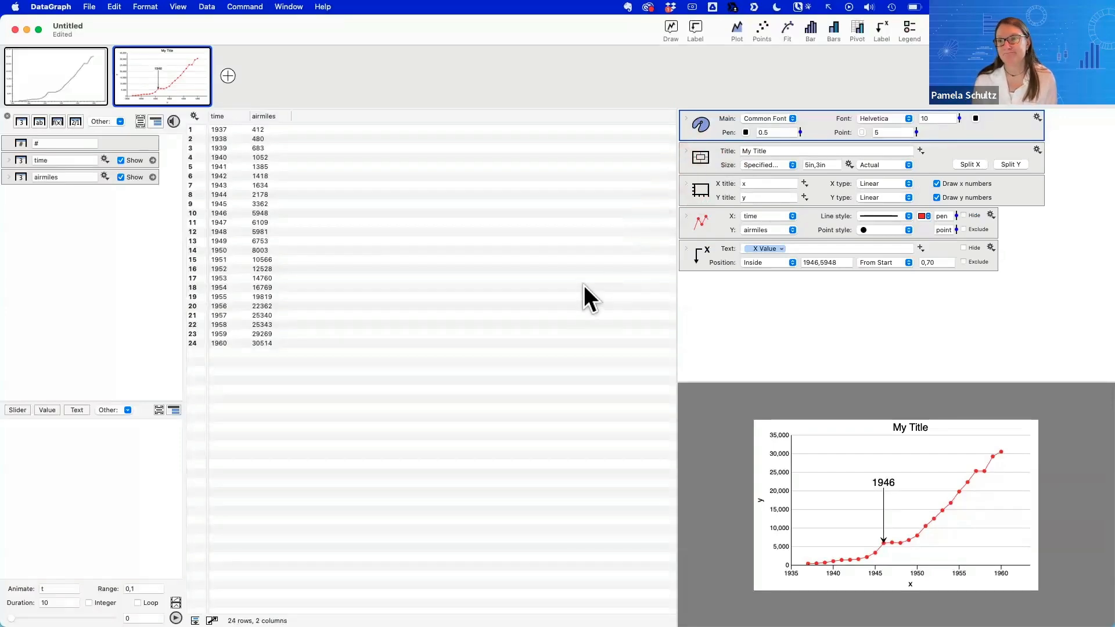
Switch to the Quick Start Guide in Safari and review its graph layout instructions on box style, titles and relative font sizes
key(ctrl+Left)
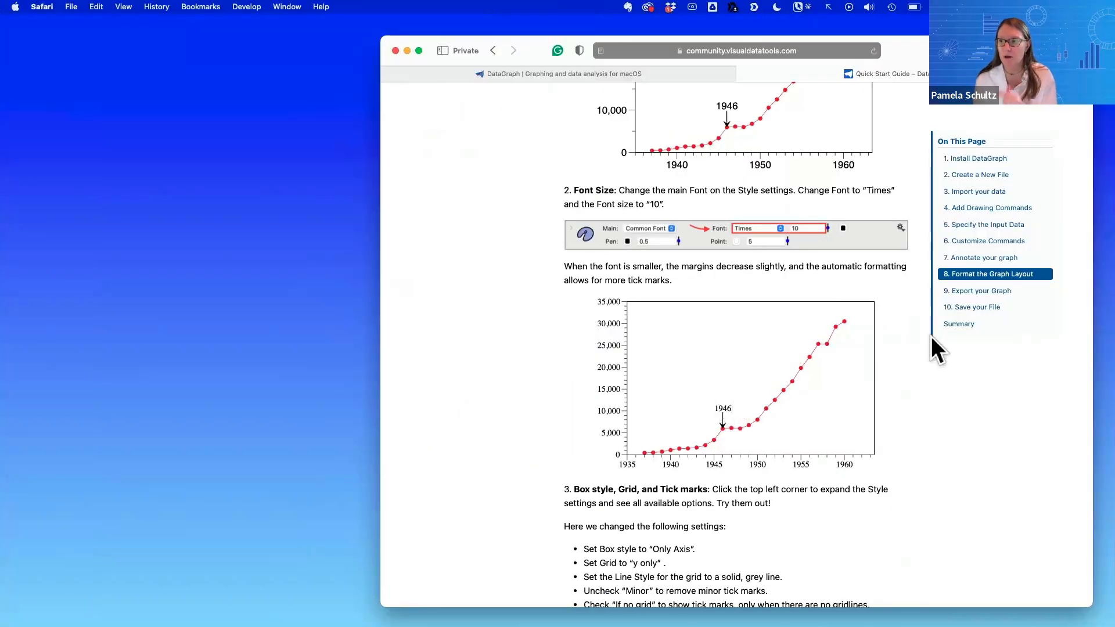
scroll(779, 406, down, 10)
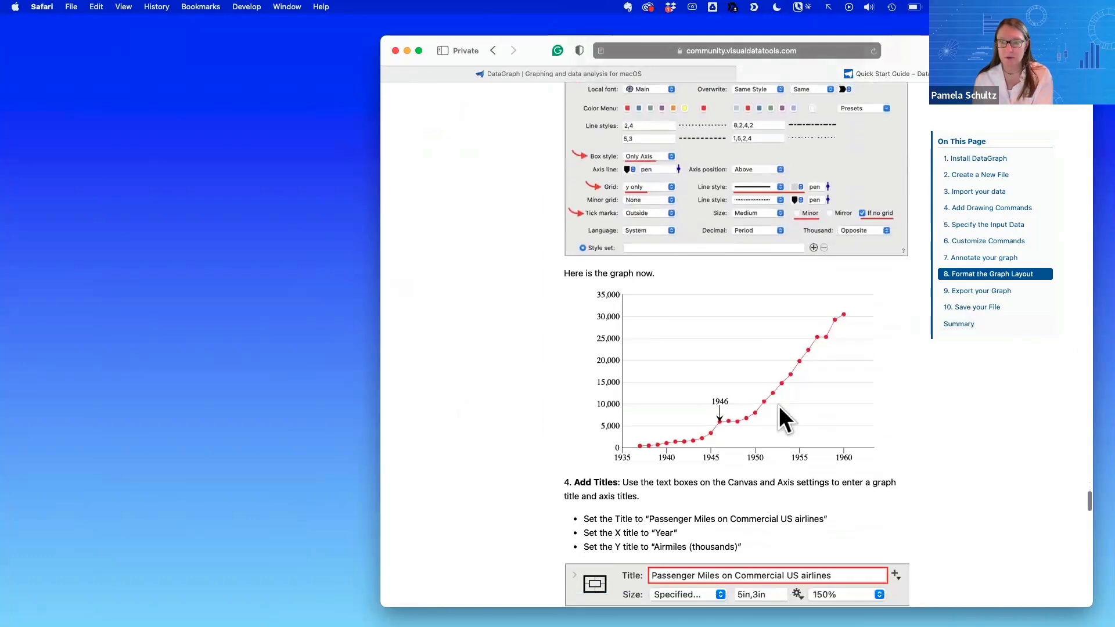
scroll(779, 406, up, 5)
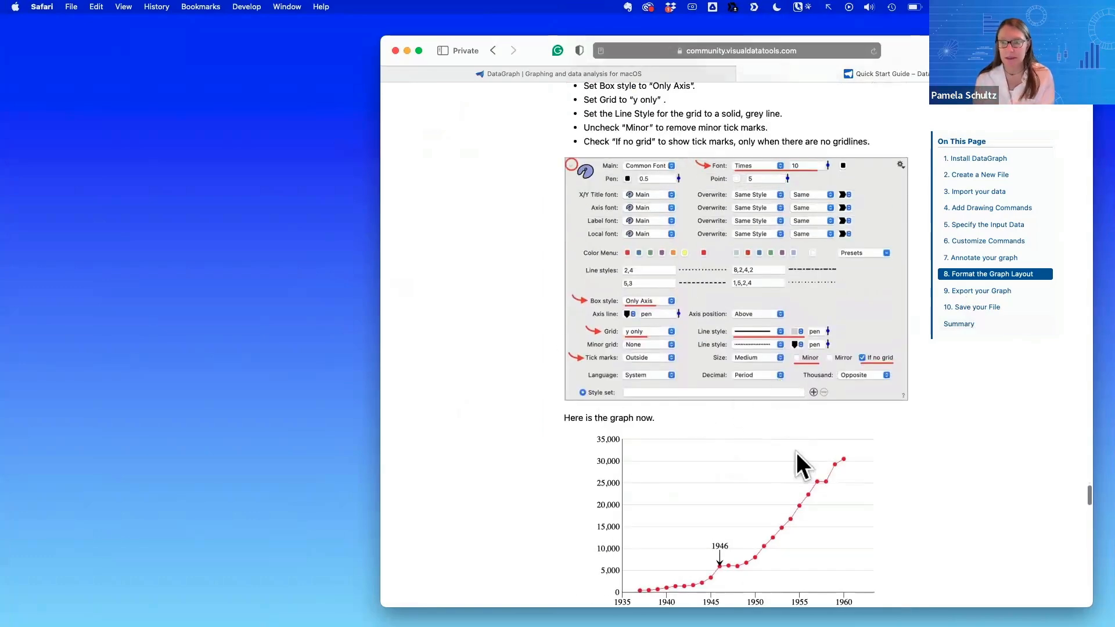
scroll(796, 453, down, 15)
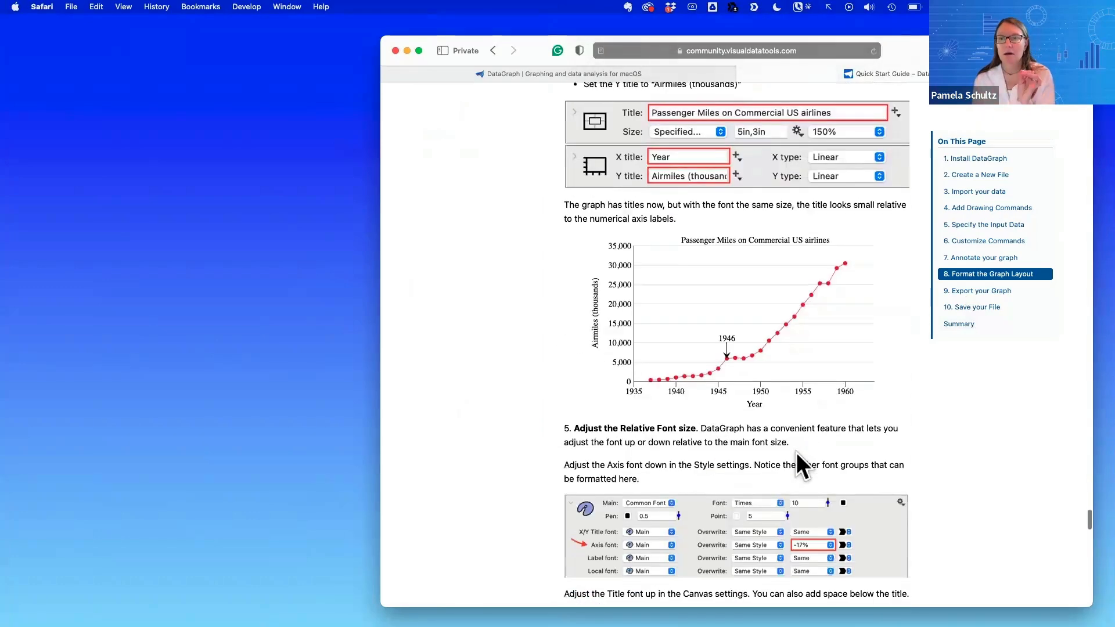
scroll(796, 452, down, 8)
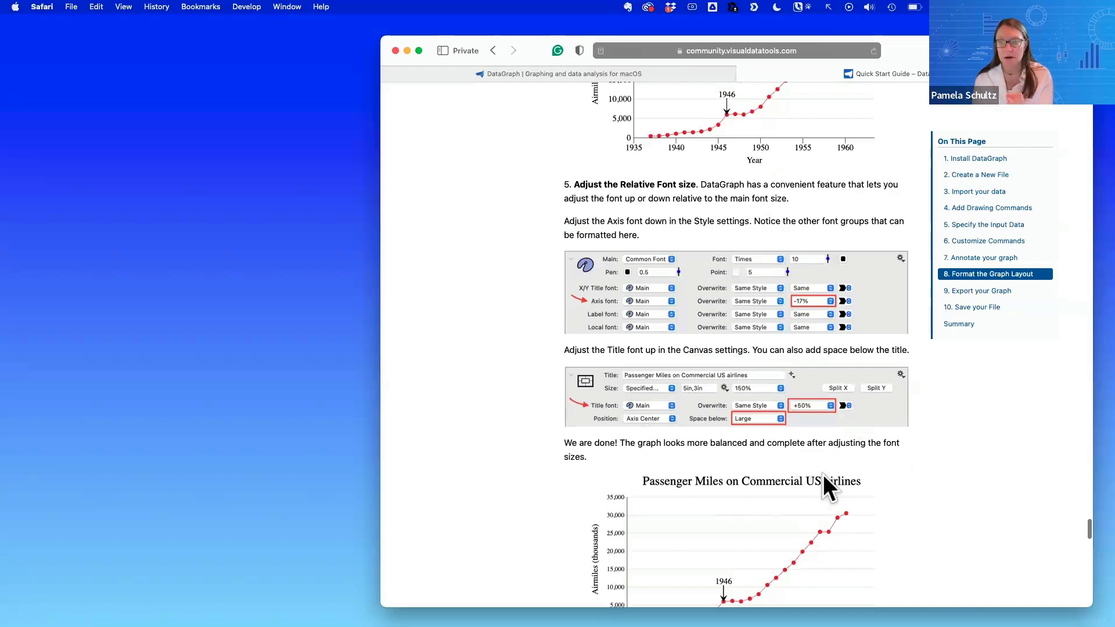
Review the Quick Start Guide's section on exporting the graph, including its Copy Figure example
scroll(799, 485, down, 20)
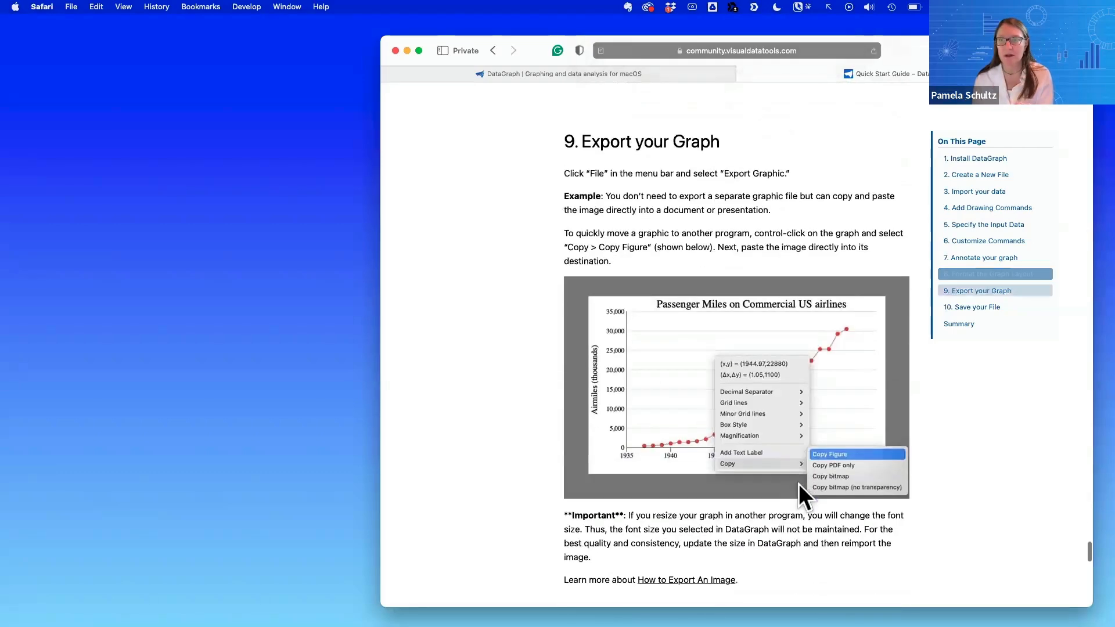
scroll(799, 483, up, 1)
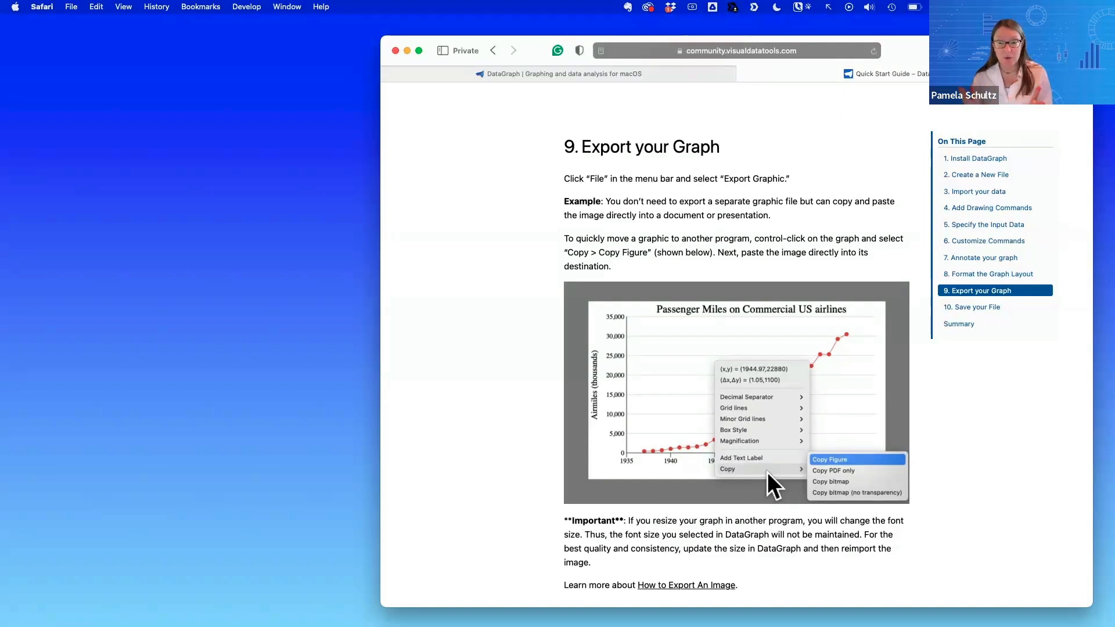
scroll(741, 417, down, 2)
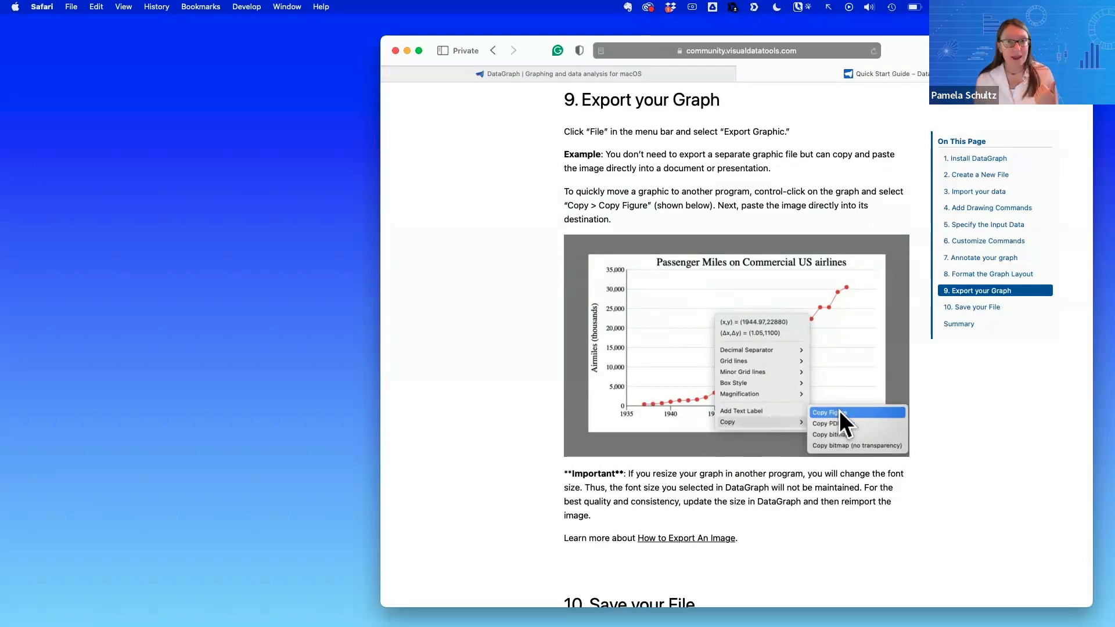
Switch to DataGraph, enlarge the graph display area and copy the airmiles graph with Copy Figure
key(ctrl+Right)
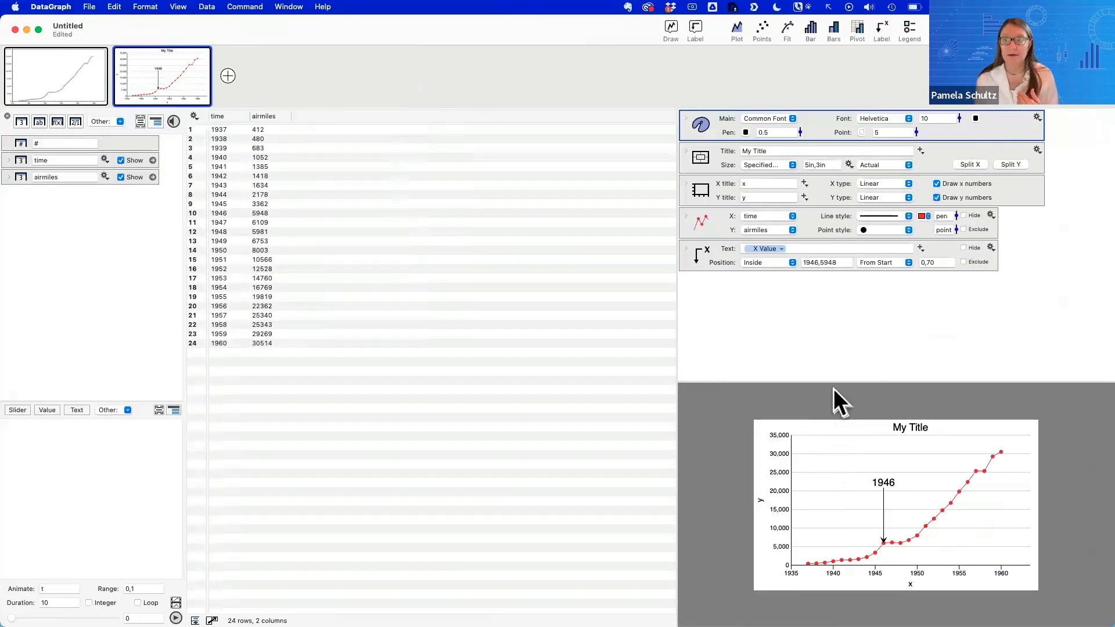
drag(831, 381, 821, 267)
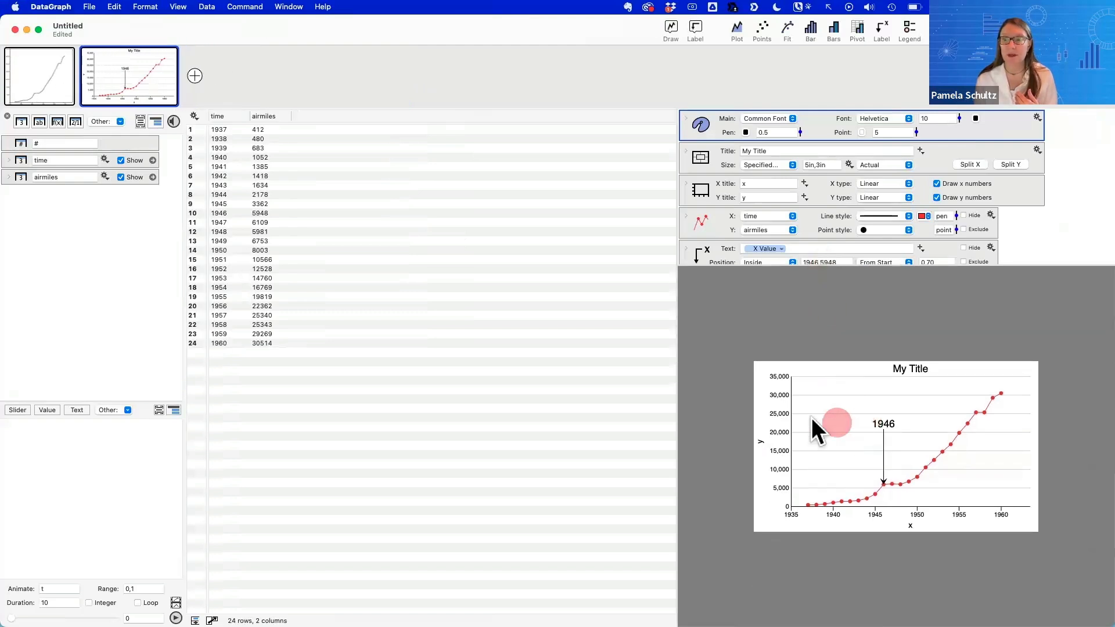
right_click(828, 400)
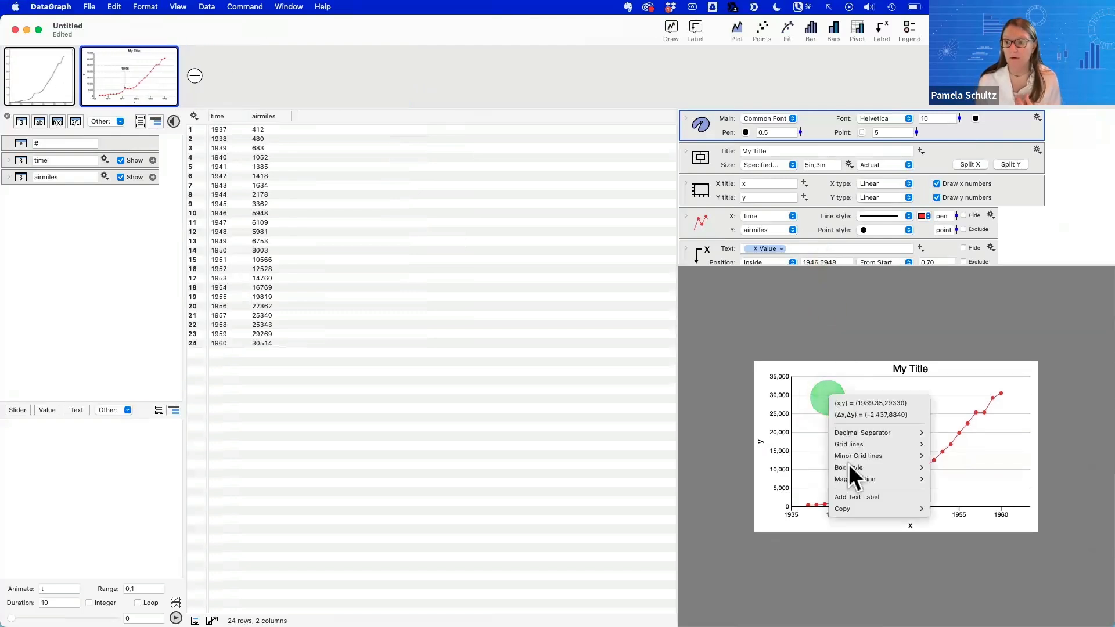
click(847, 509)
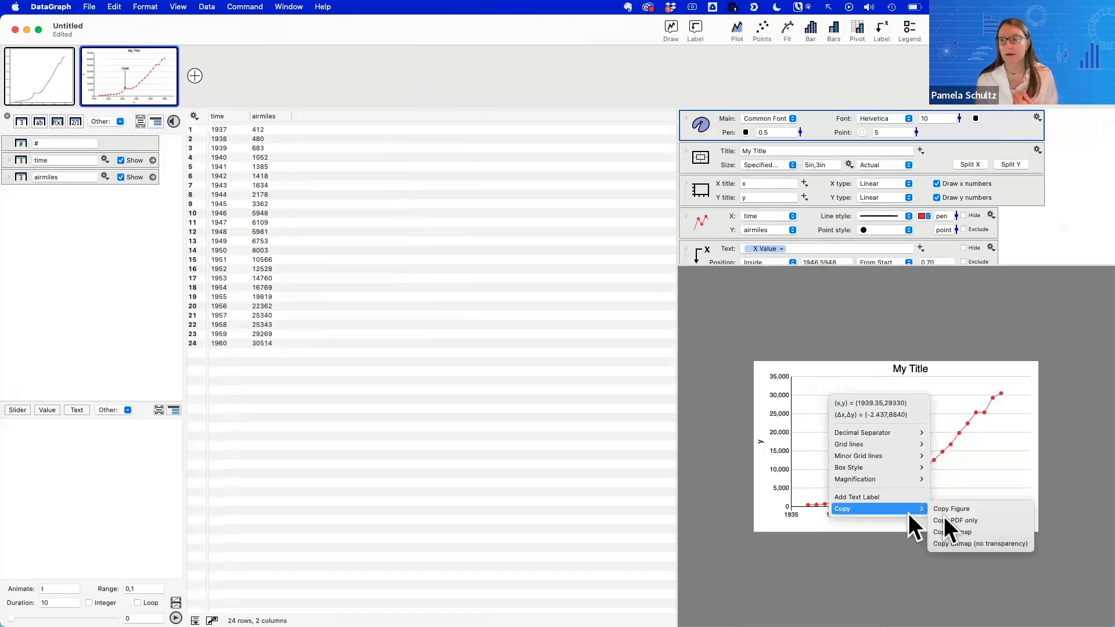
click(968, 510)
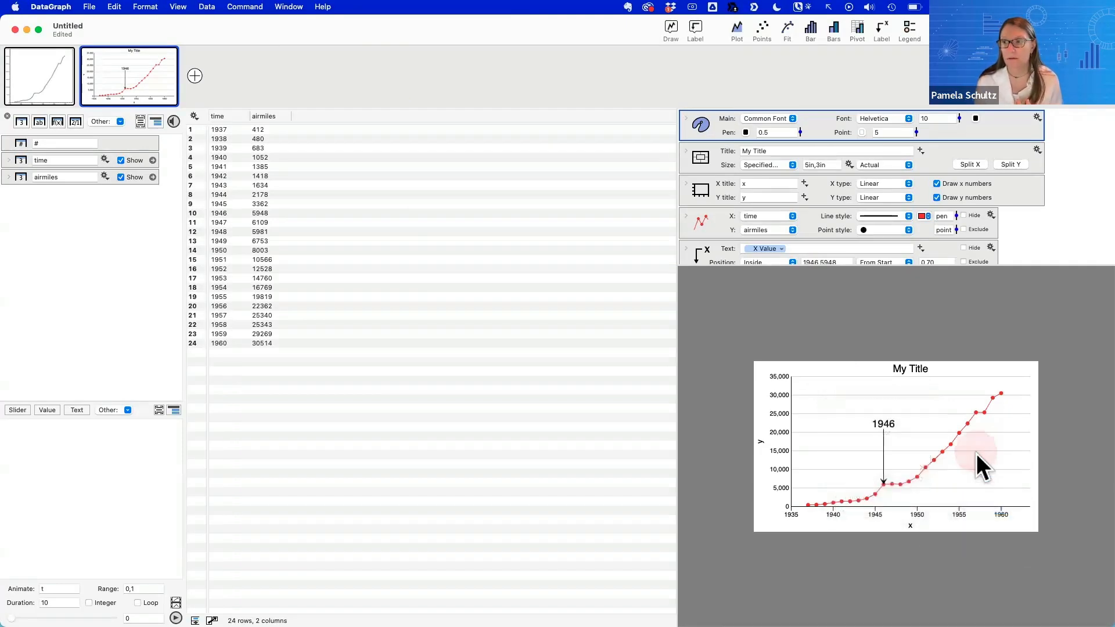
Switch to the untitled Pages document, paste the copied graph onto the page and select it
key(ctrl+Right)
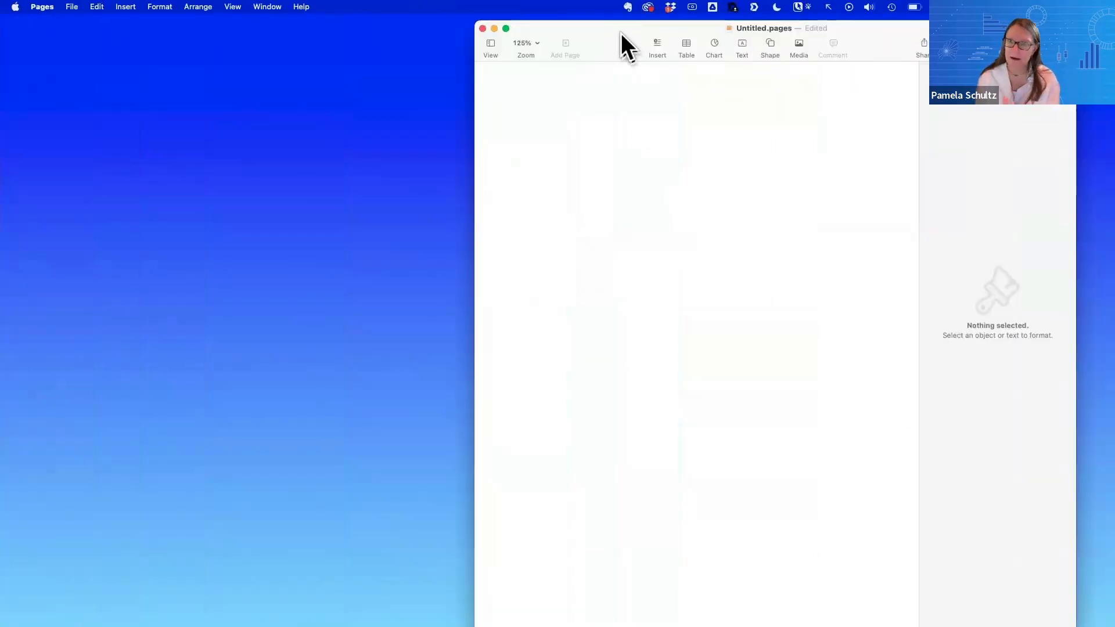
drag(622, 33, 482, 27)
click(513, 149)
right_click(514, 154)
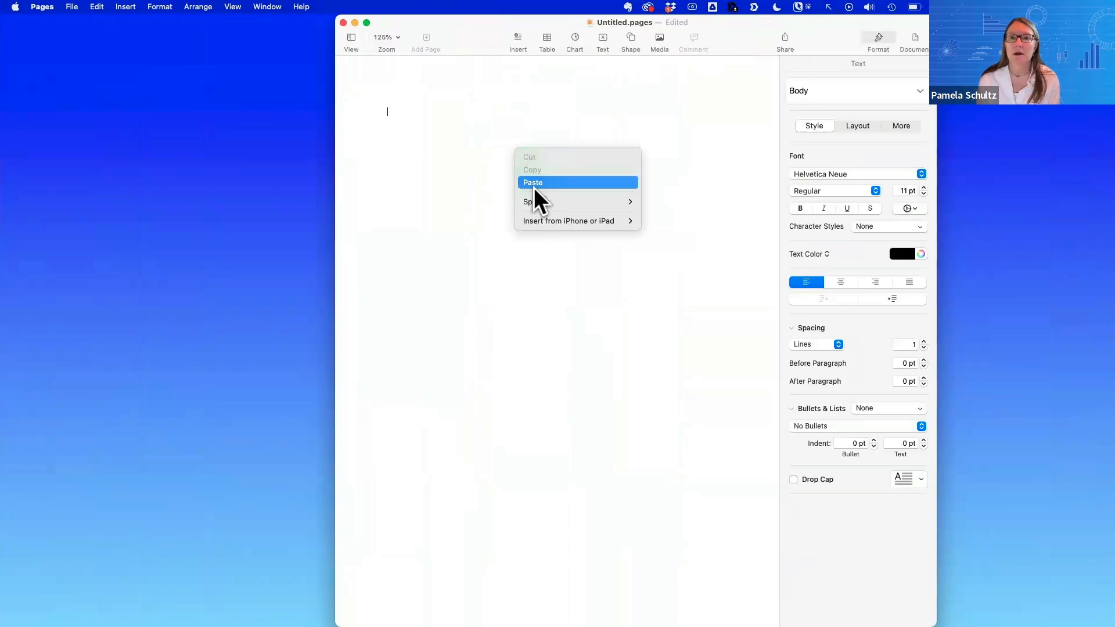
click(533, 183)
click(634, 373)
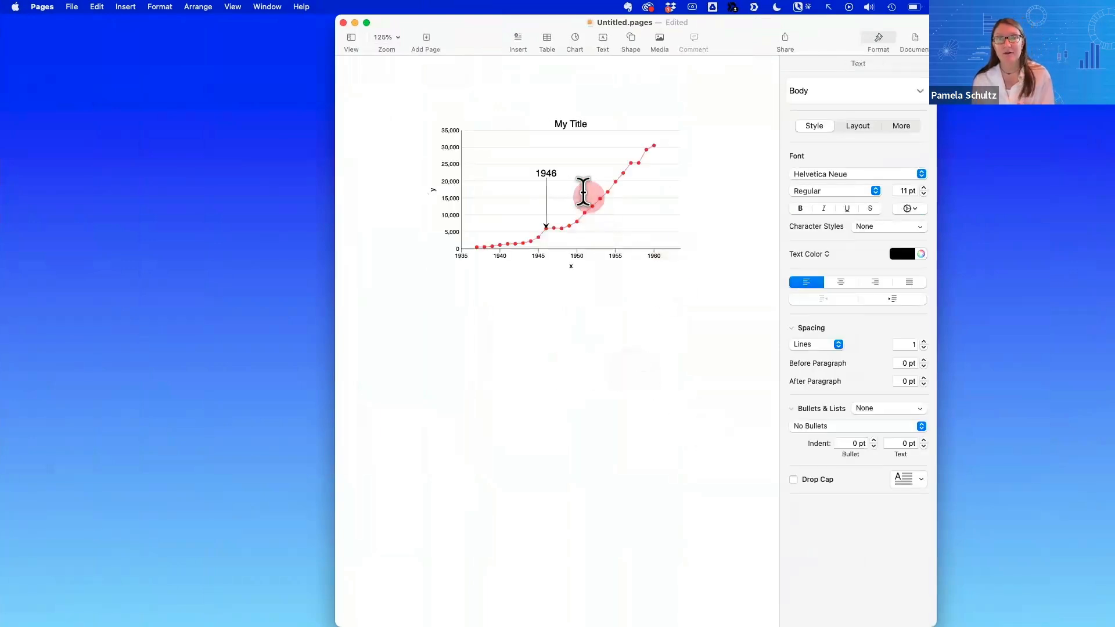
click(553, 185)
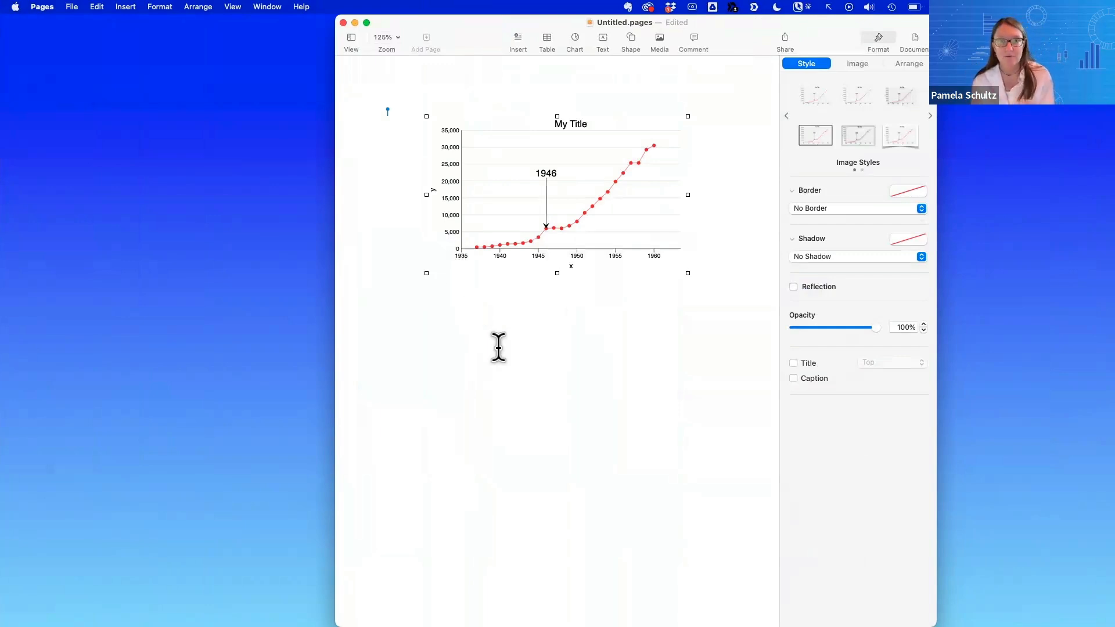
Switch back to DataGraph, set the graph's main font to Times and copy the updated figure
key(ctrl+Left)
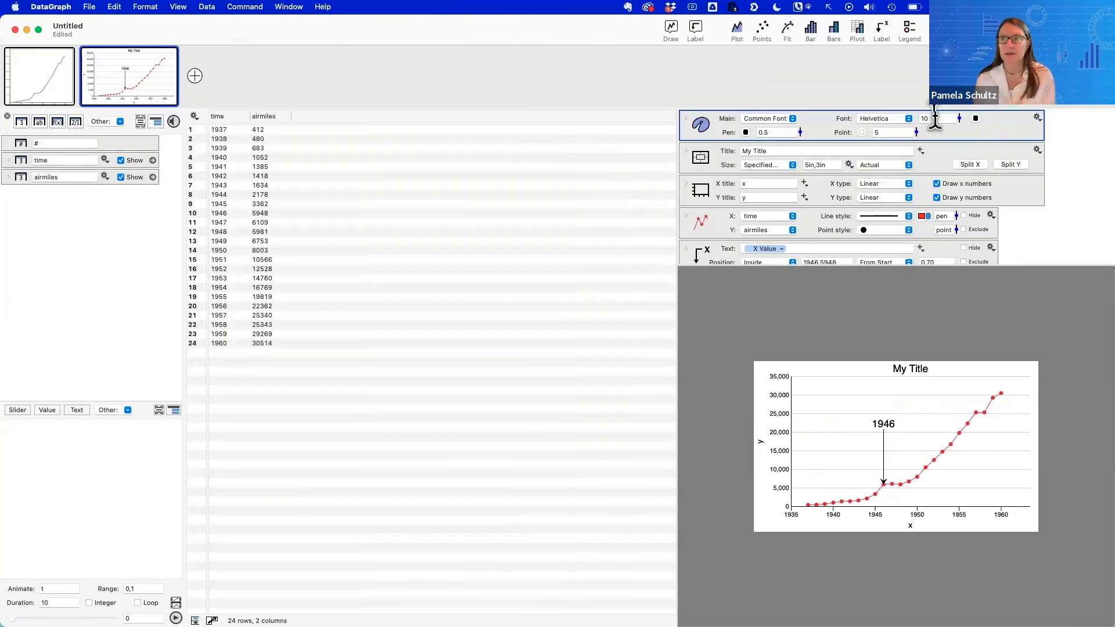
click(891, 118)
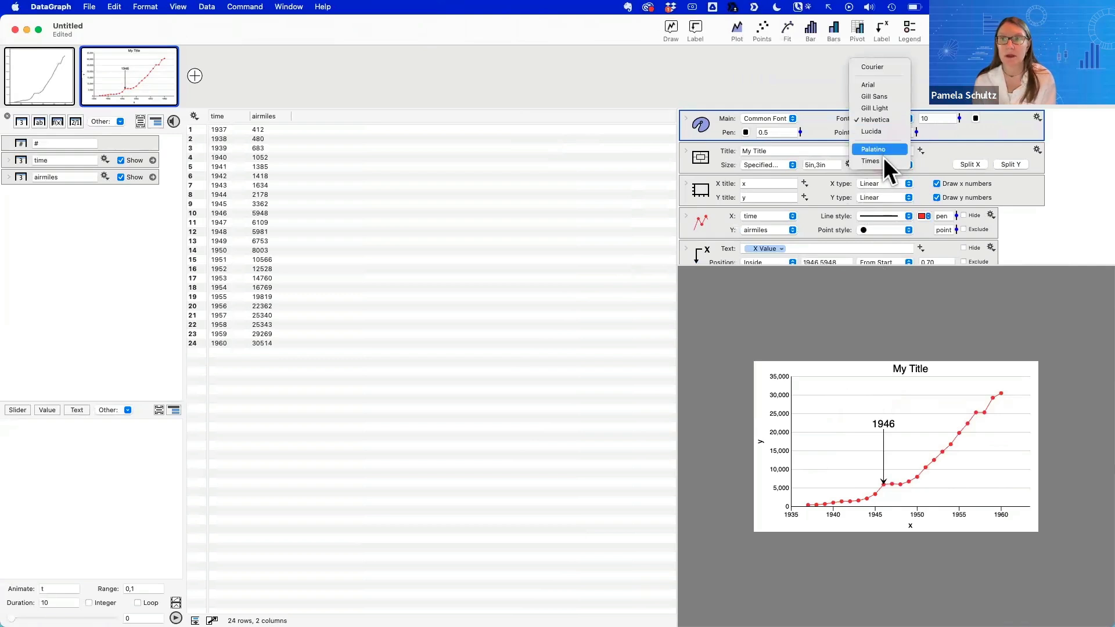
click(884, 161)
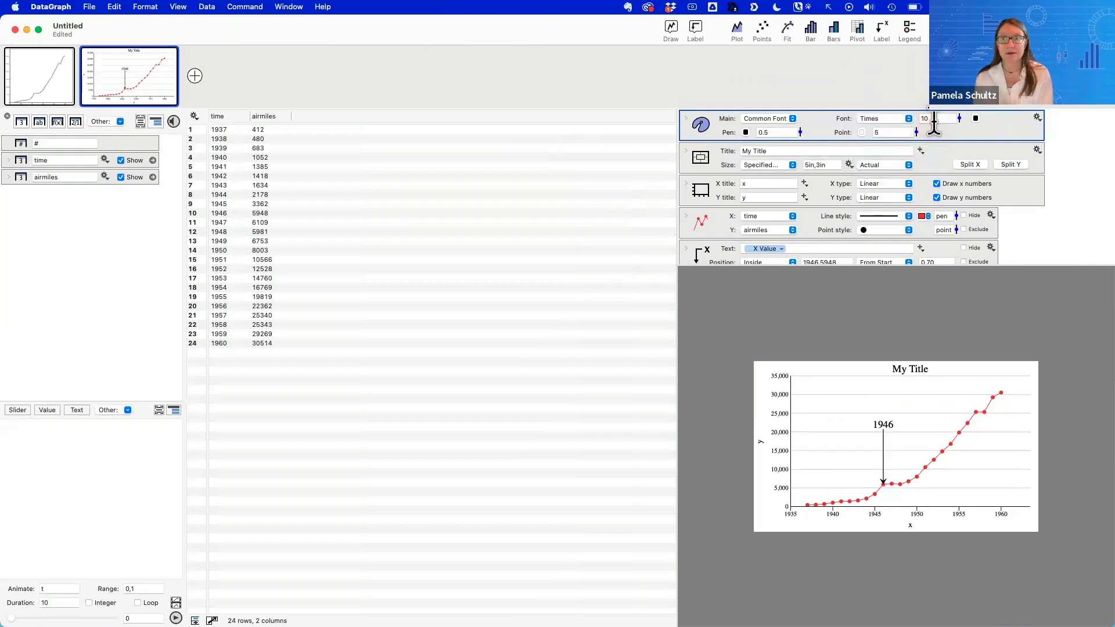
click(925, 119)
right_click(838, 406)
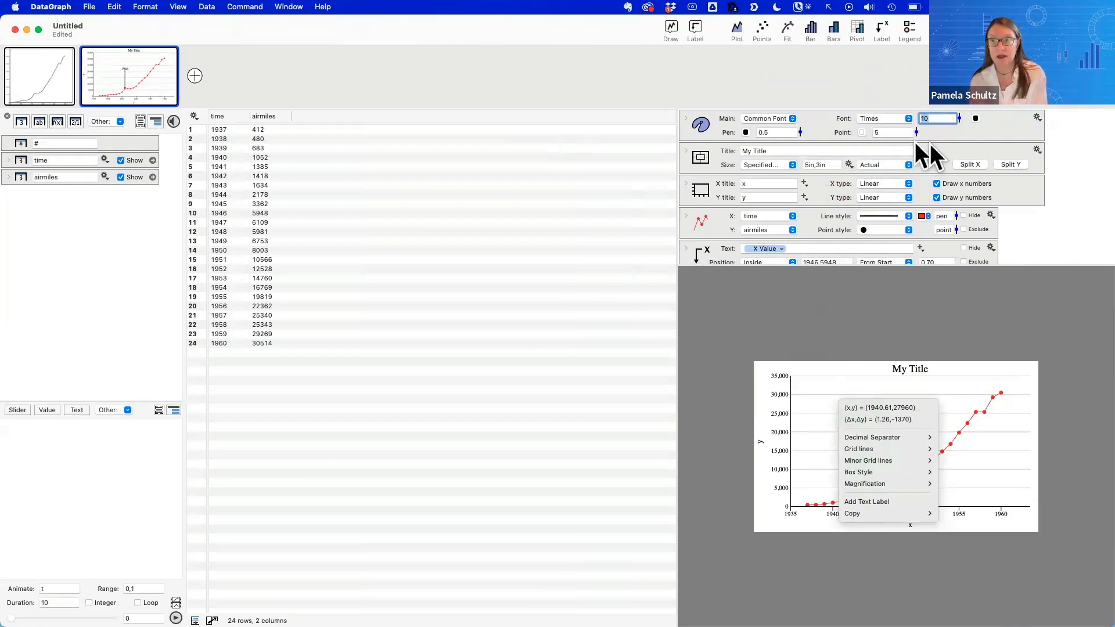
mouse_move(887, 514)
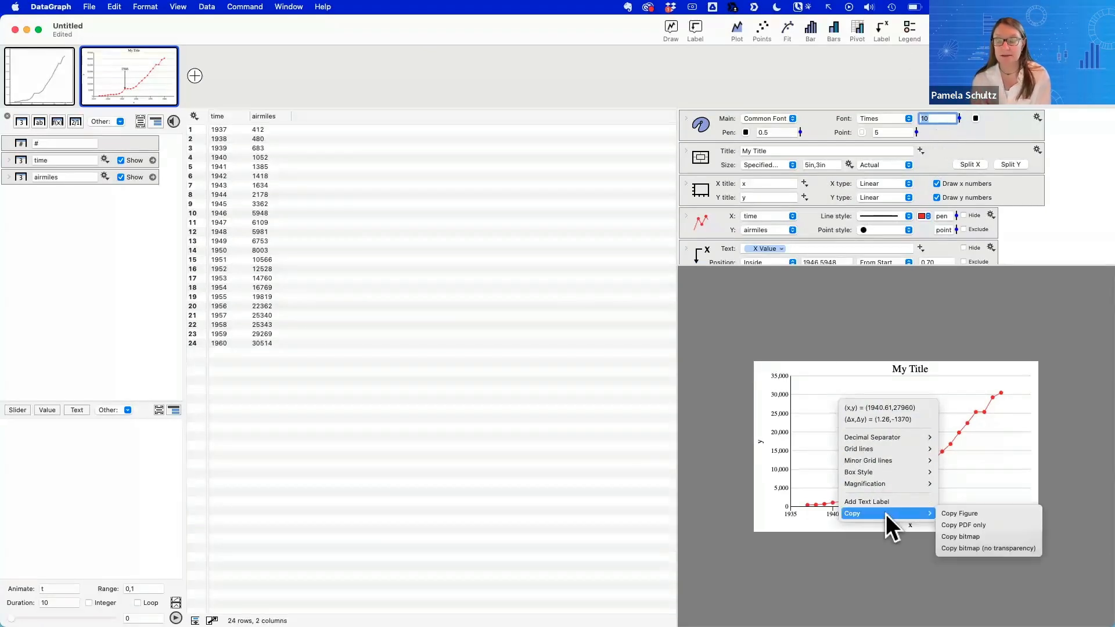
click(957, 514)
click(873, 408)
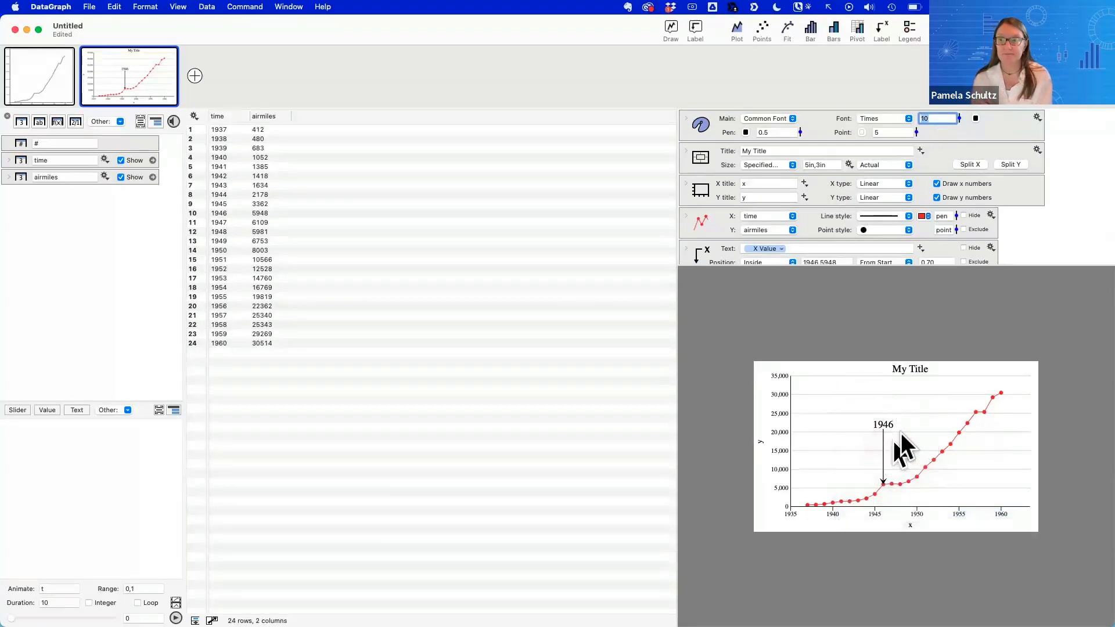
Switch to Pages and replace the old graph on the page with the newly copied Times version
key(ctrl+Right)
click(581, 200)
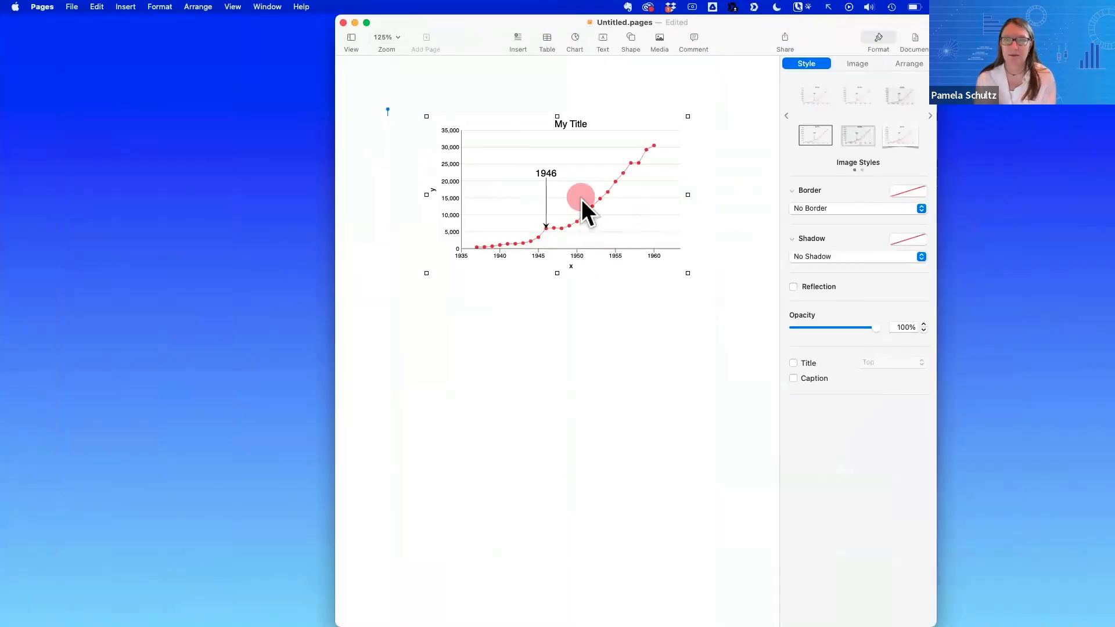
key(Delete)
key(super+v)
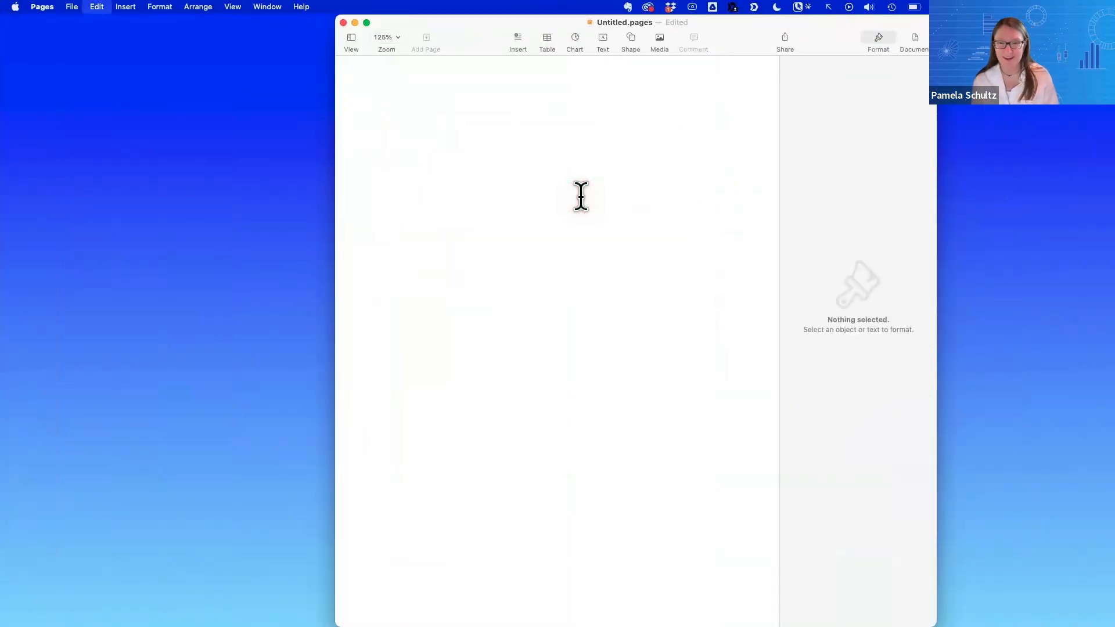
click(604, 215)
click(592, 386)
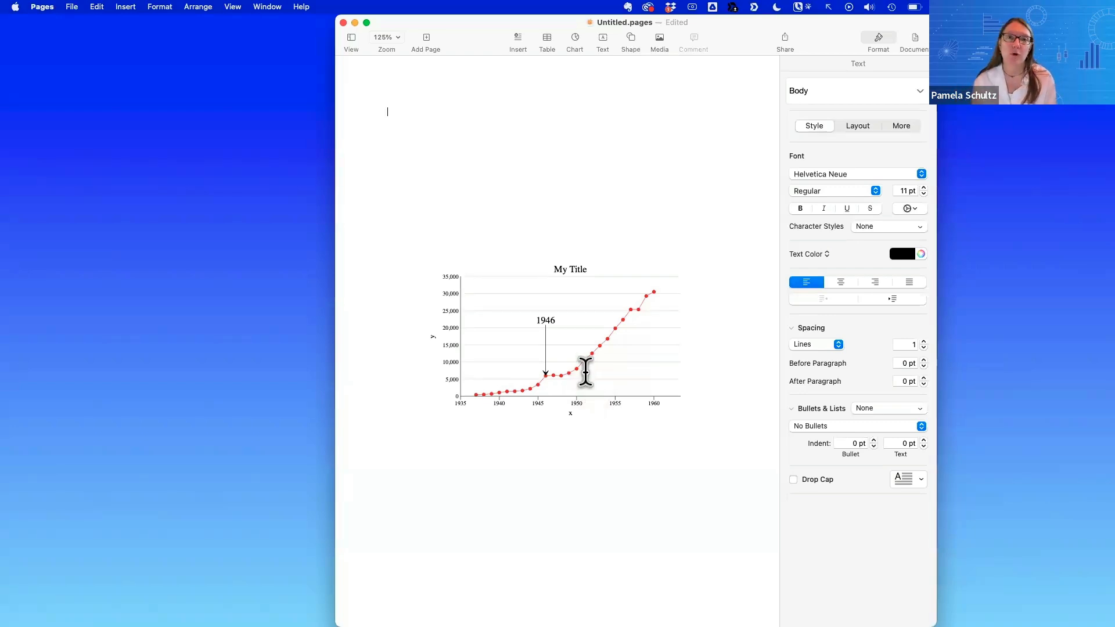
Switch to DataGraph, select the time column and examine the available data commands, including Flatten Columns
key(ctrl+Left)
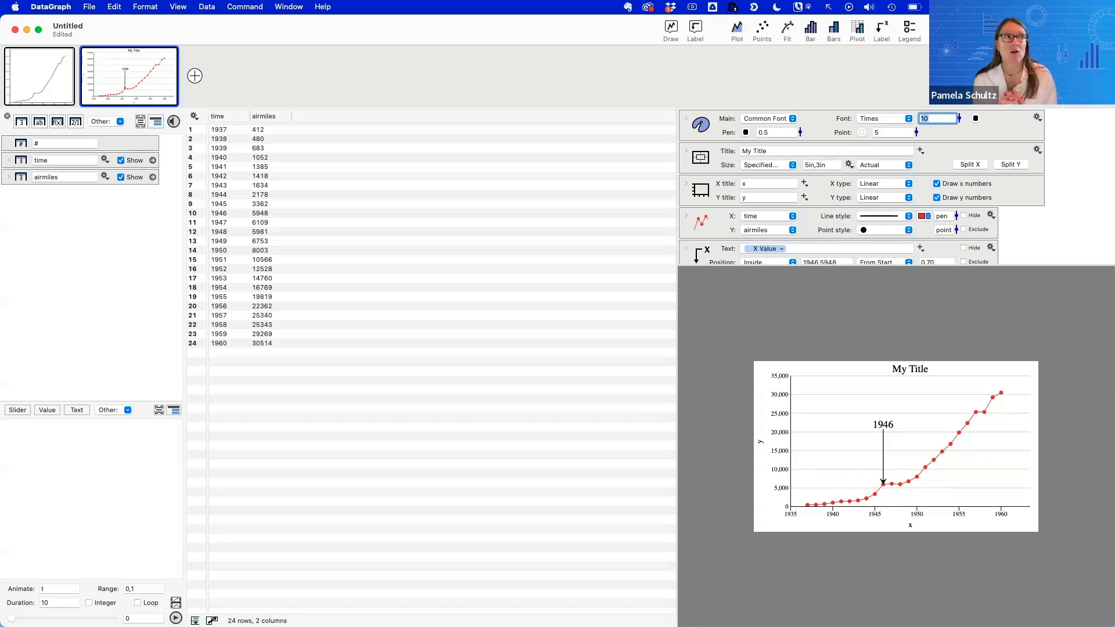
click(230, 116)
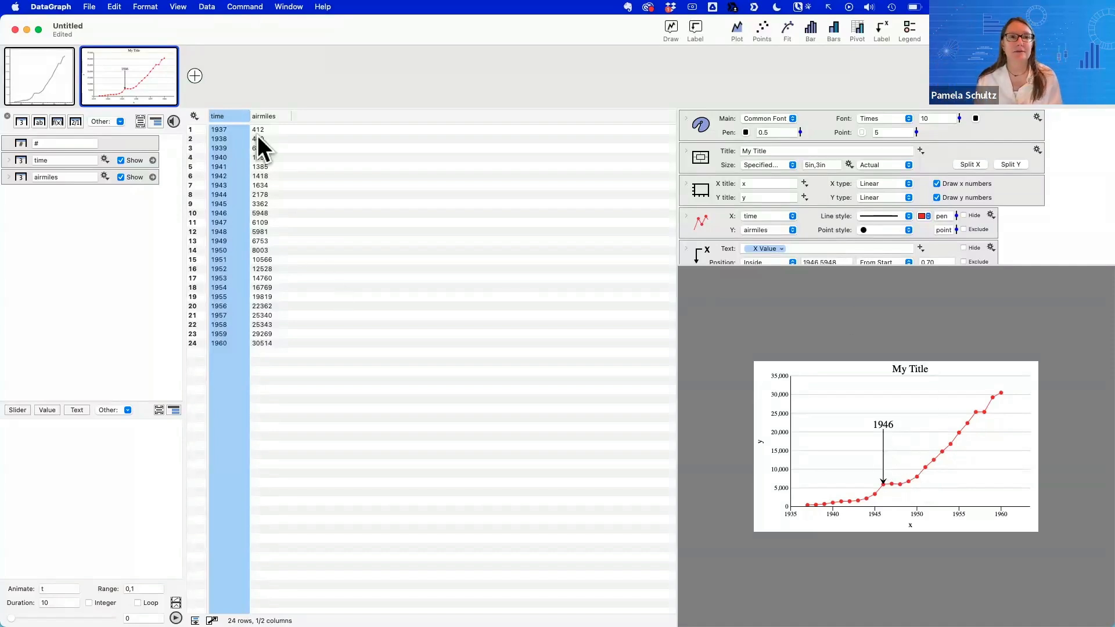
click(208, 8)
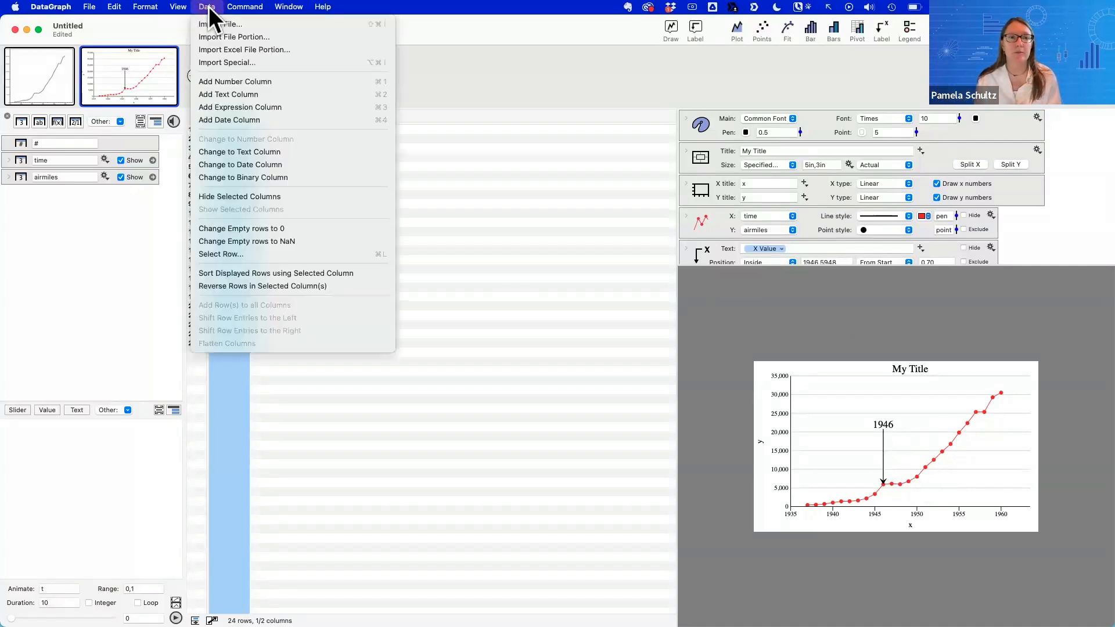
click(444, 357)
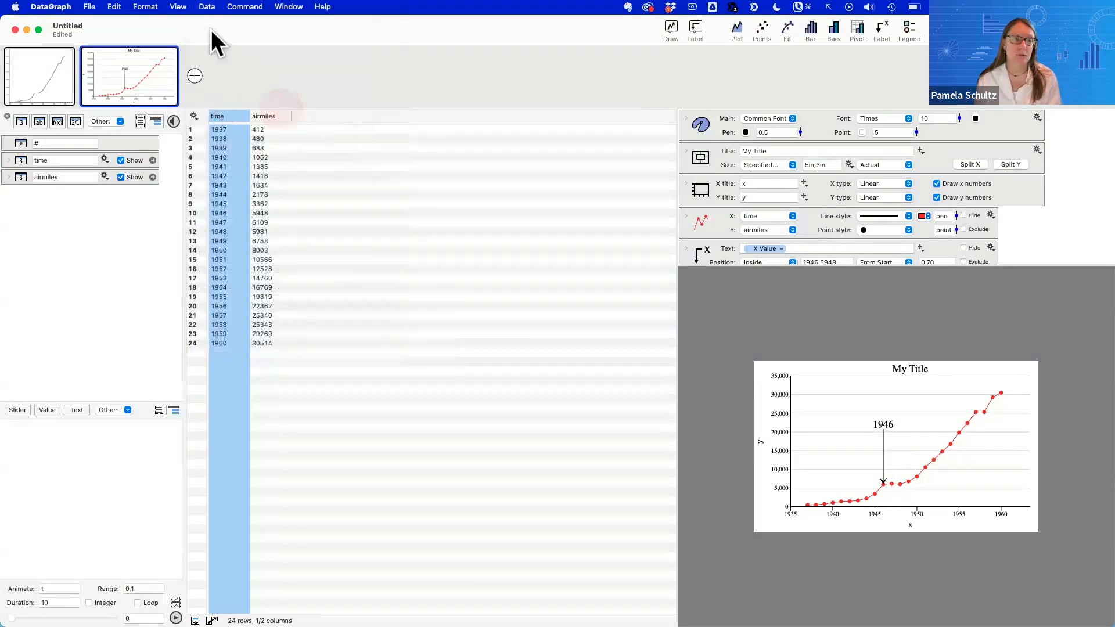
click(208, 8)
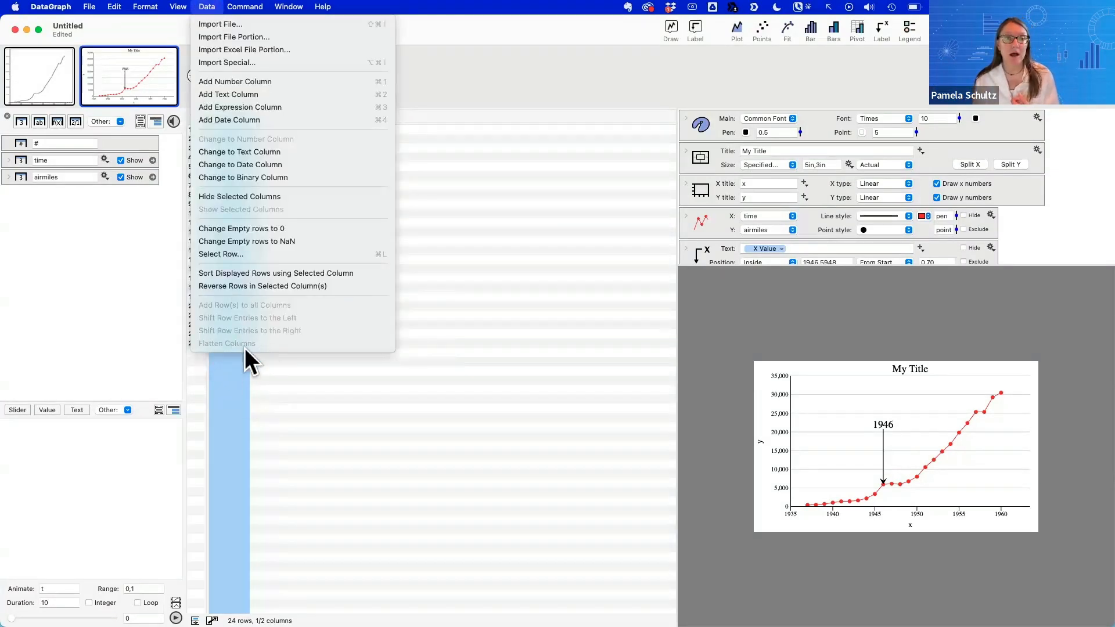
click(412, 392)
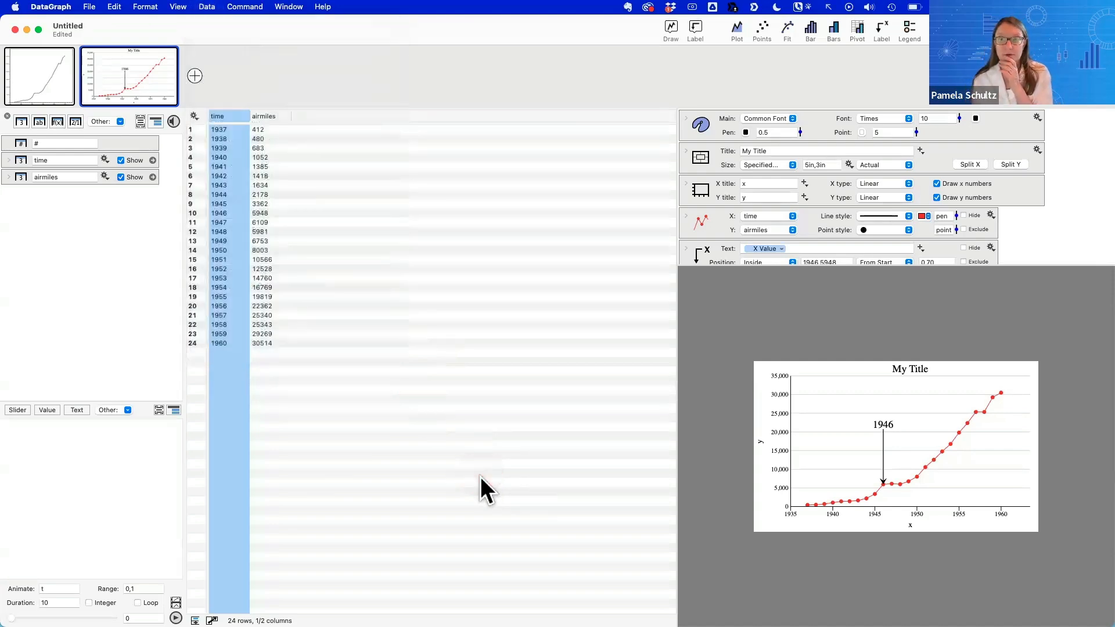
Return to the DataGraph Reference Manual in Safari and search its documentation for "flatten"
key(ctrl+Left)
scroll(755, 219, up, 15)
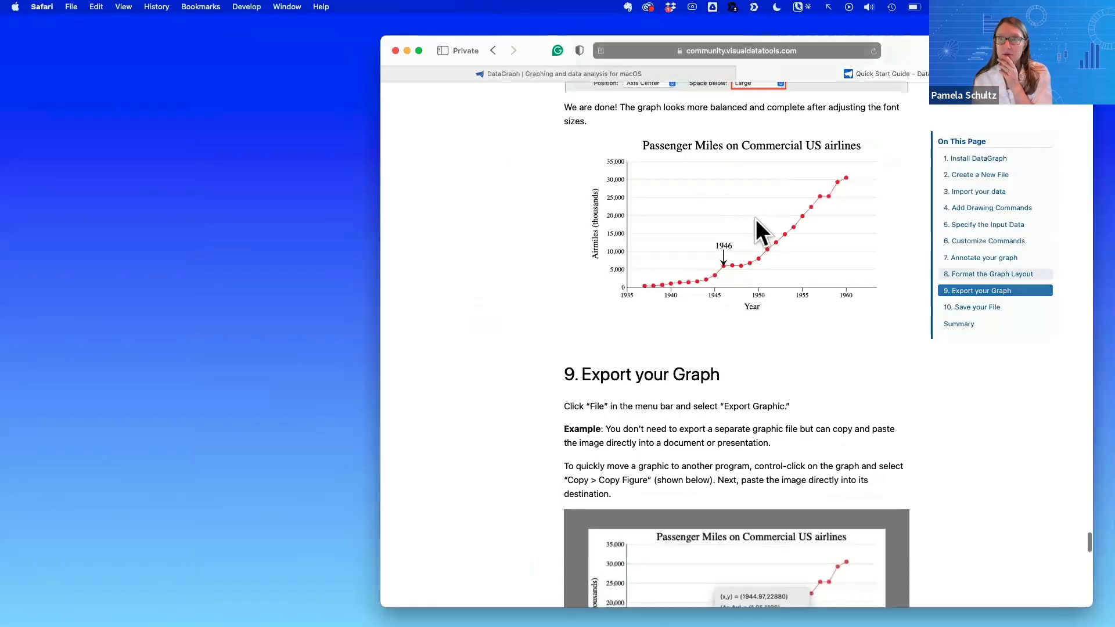
scroll(755, 218, up, 20)
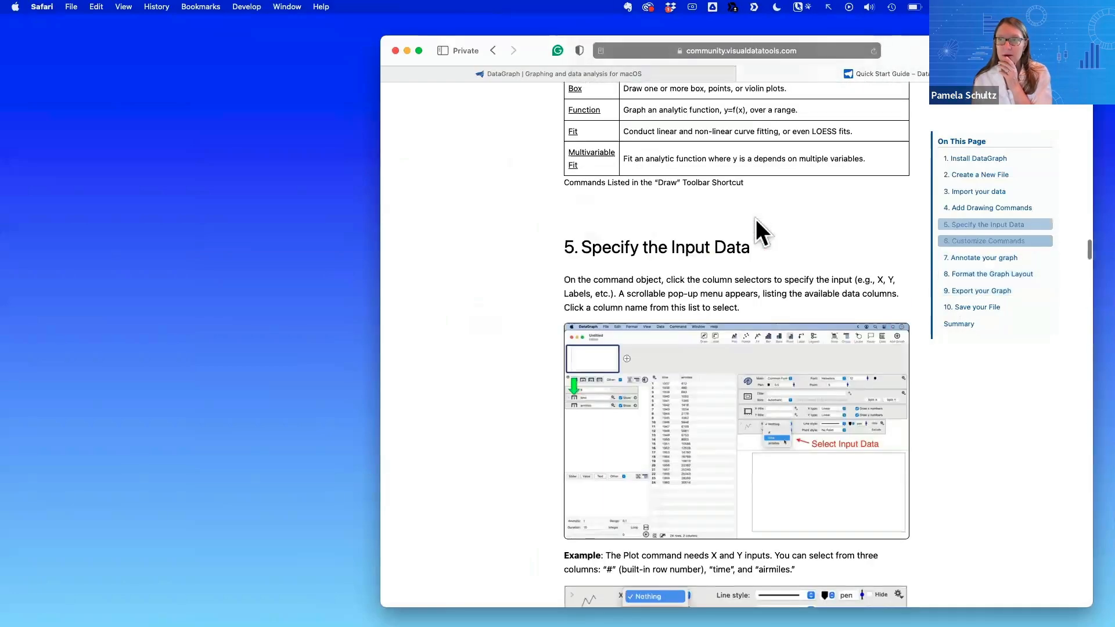
scroll(755, 219, up, 10)
click(659, 192)
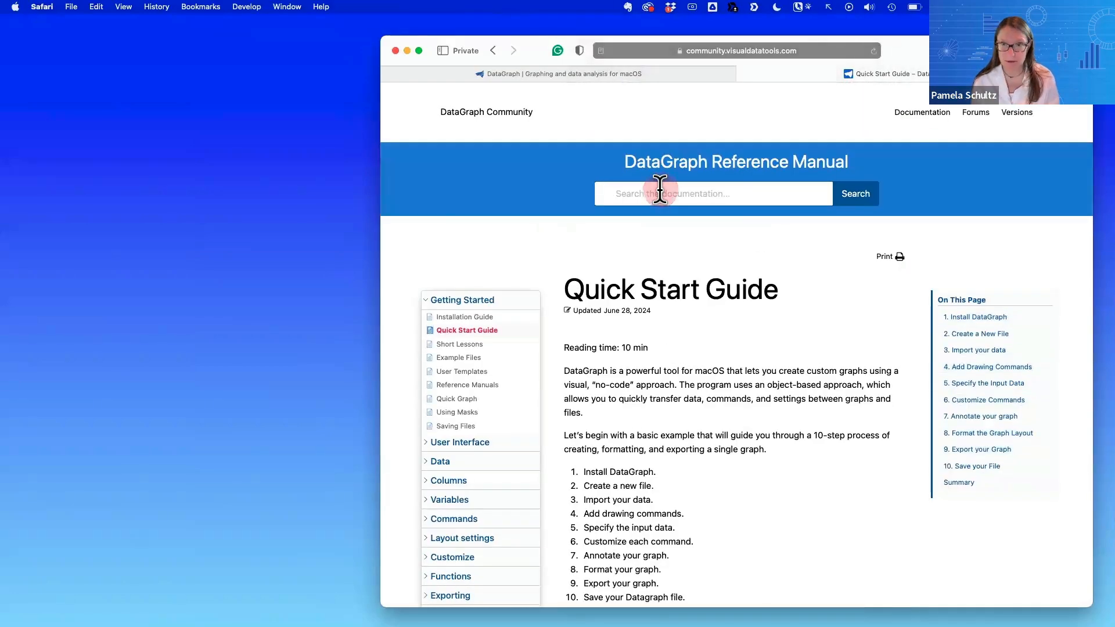
text(flatten)
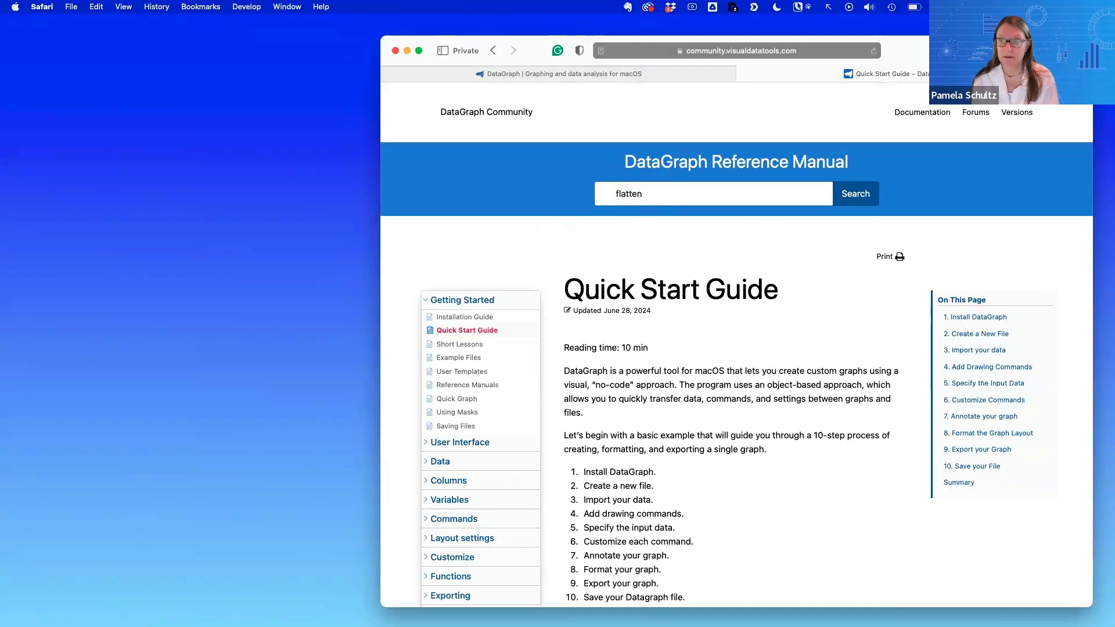
click(866, 199)
Open the How to 'Flatten' Data article and examine its example of wide and long data formats
click(668, 239)
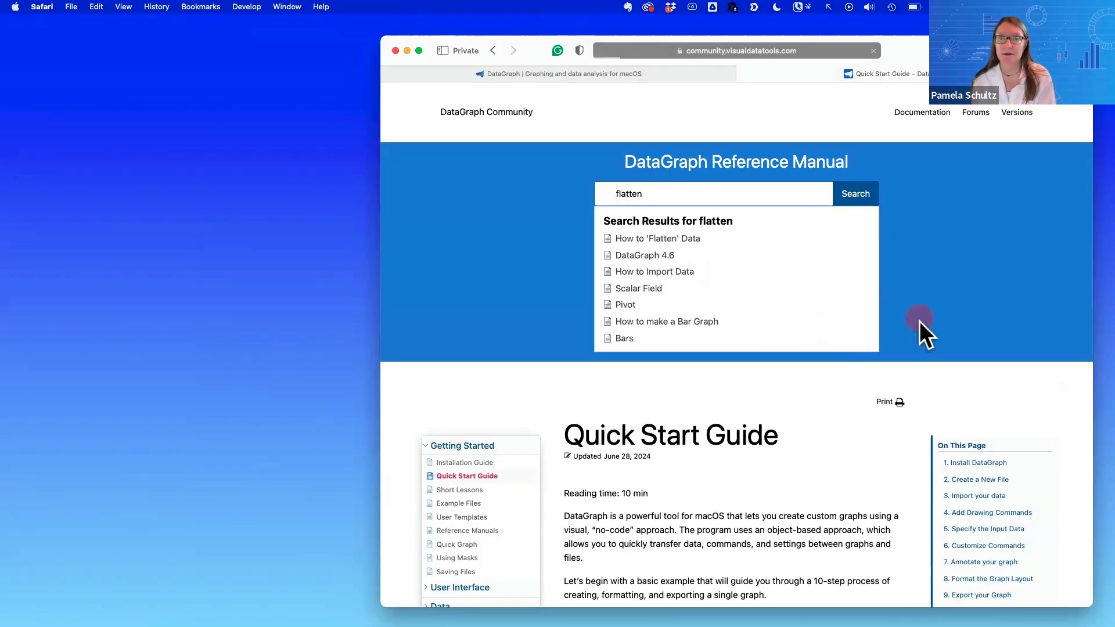
scroll(811, 427, down, 10)
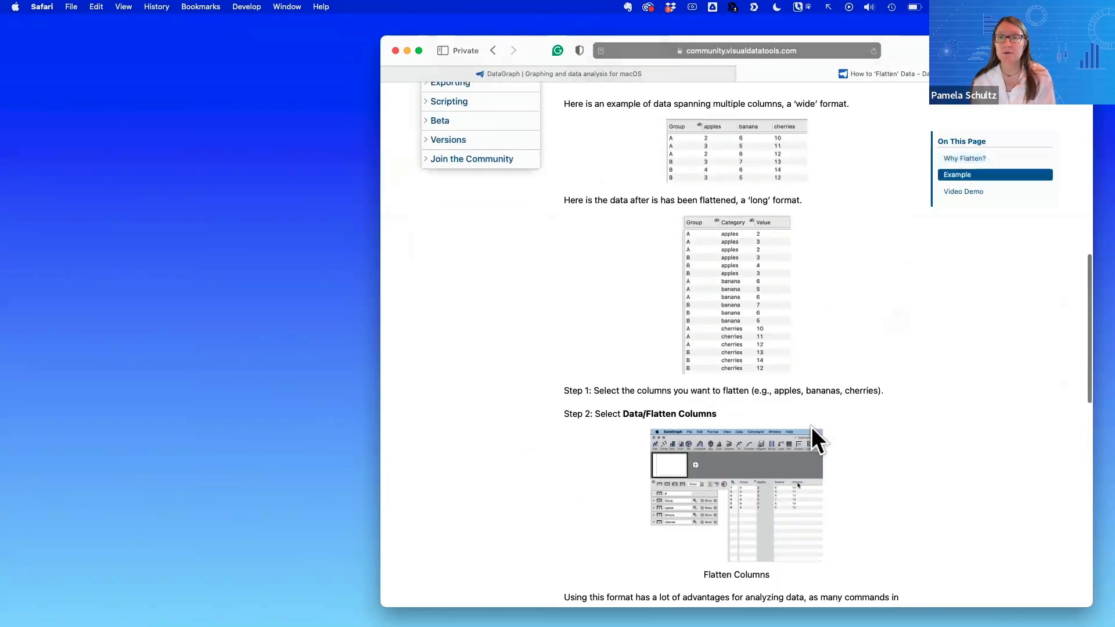
scroll(811, 427, up, 2)
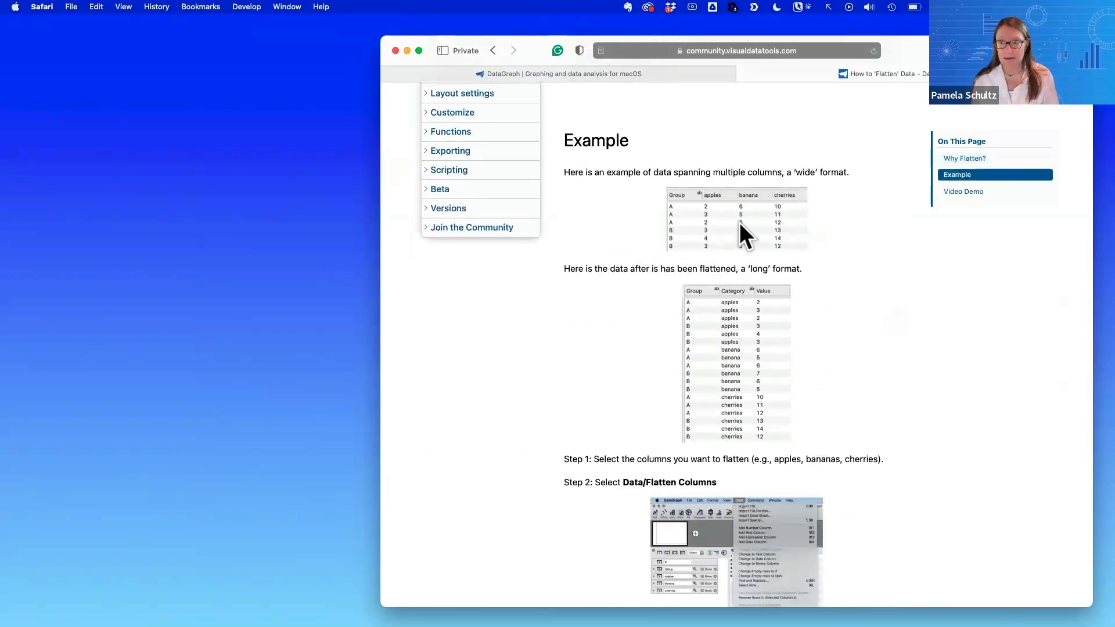
scroll(740, 223, up, 3)
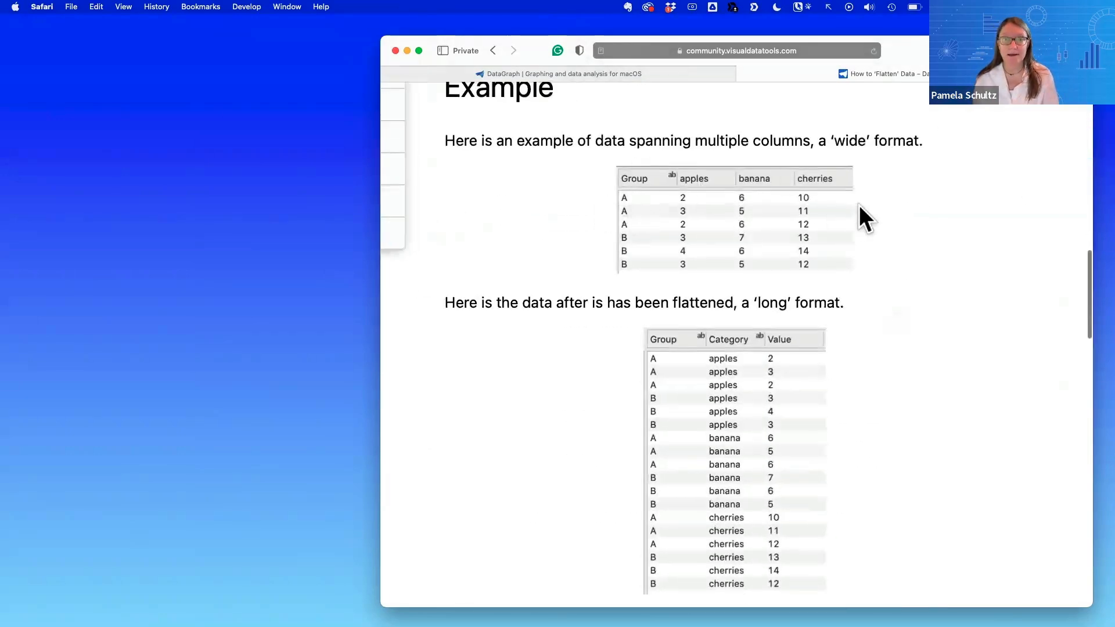
Examine the flattened long-format table and the flattening instructions below it in the article
scroll(804, 428, down, 2)
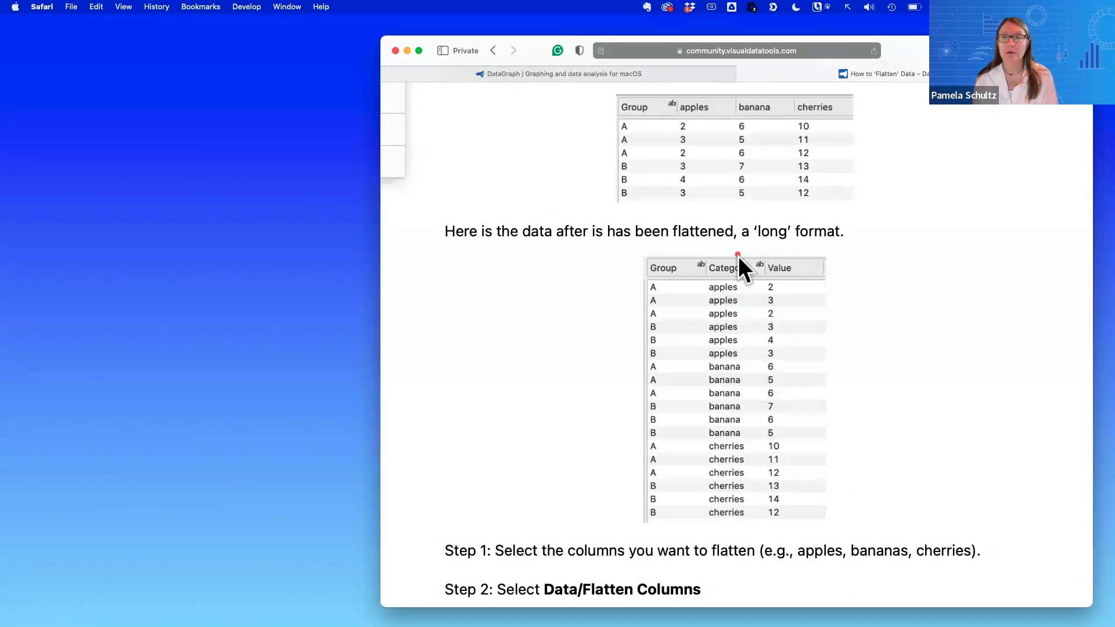
drag(737, 256, 755, 528)
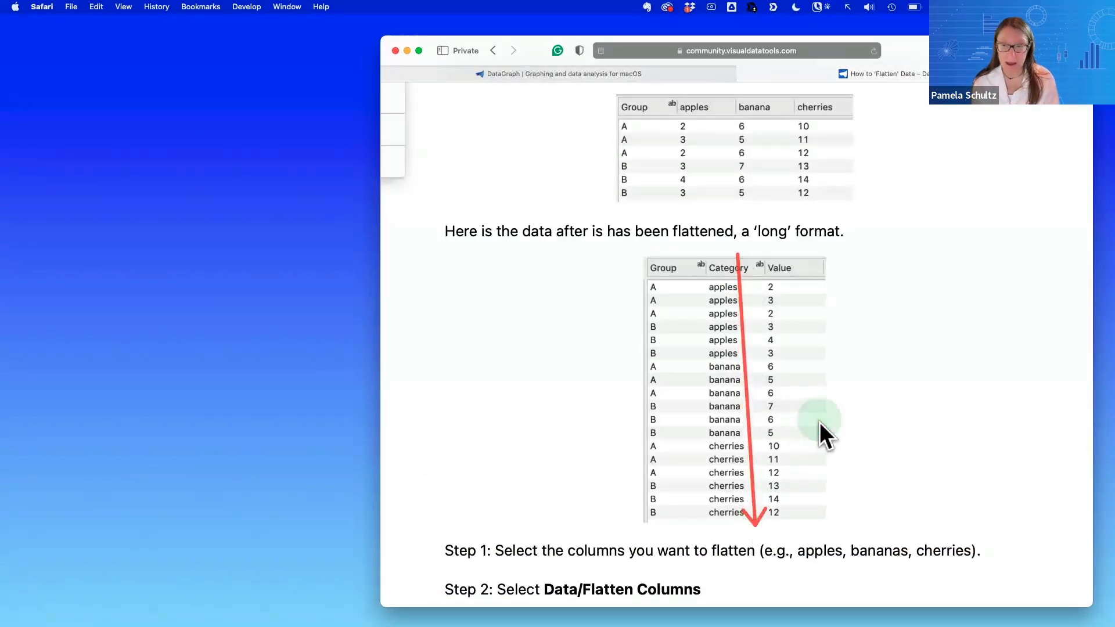
scroll(800, 361, down, 5)
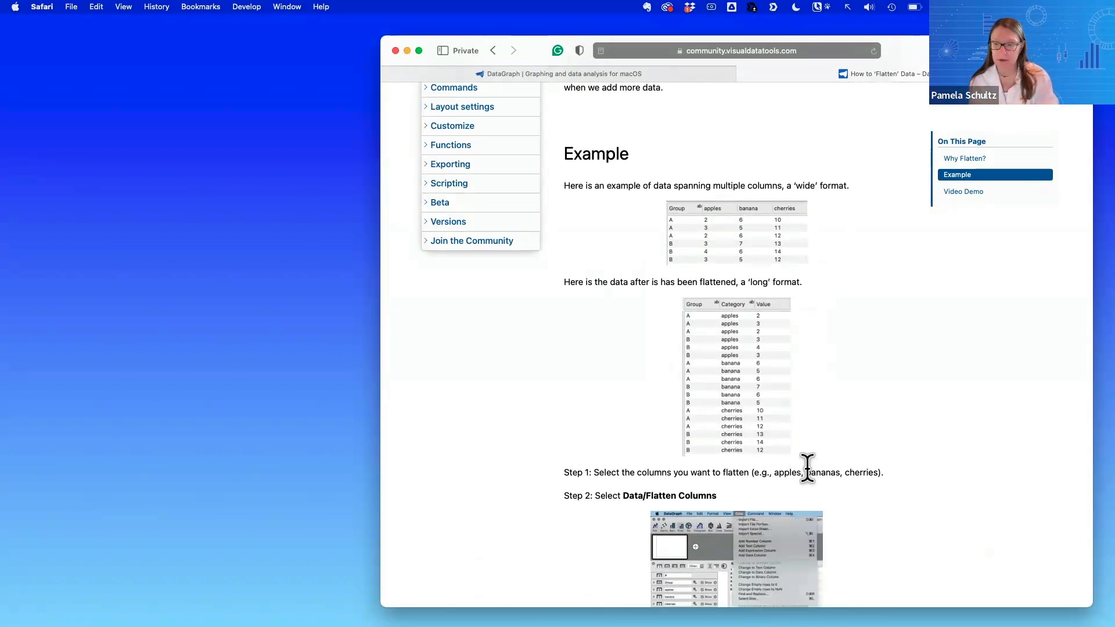
Return to the manual's Quick Start Guide and look over its ten-step outline and the documentation search
click(492, 50)
scroll(751, 486, down, 4)
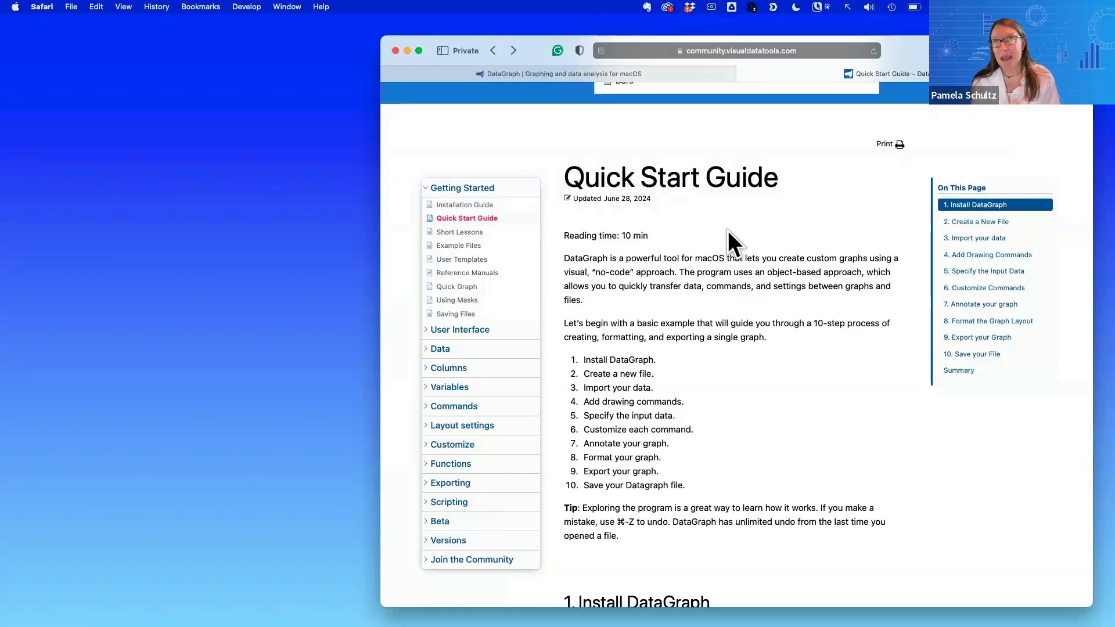
scroll(771, 347, up, 1)
scroll(771, 348, up, 1)
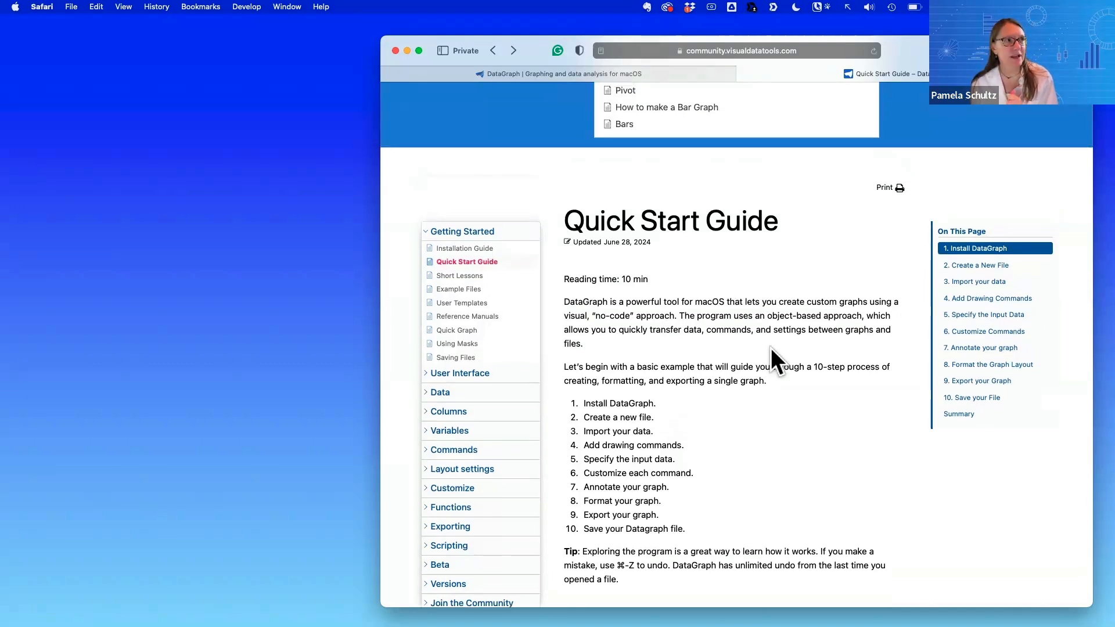
scroll(772, 347, up, 3)
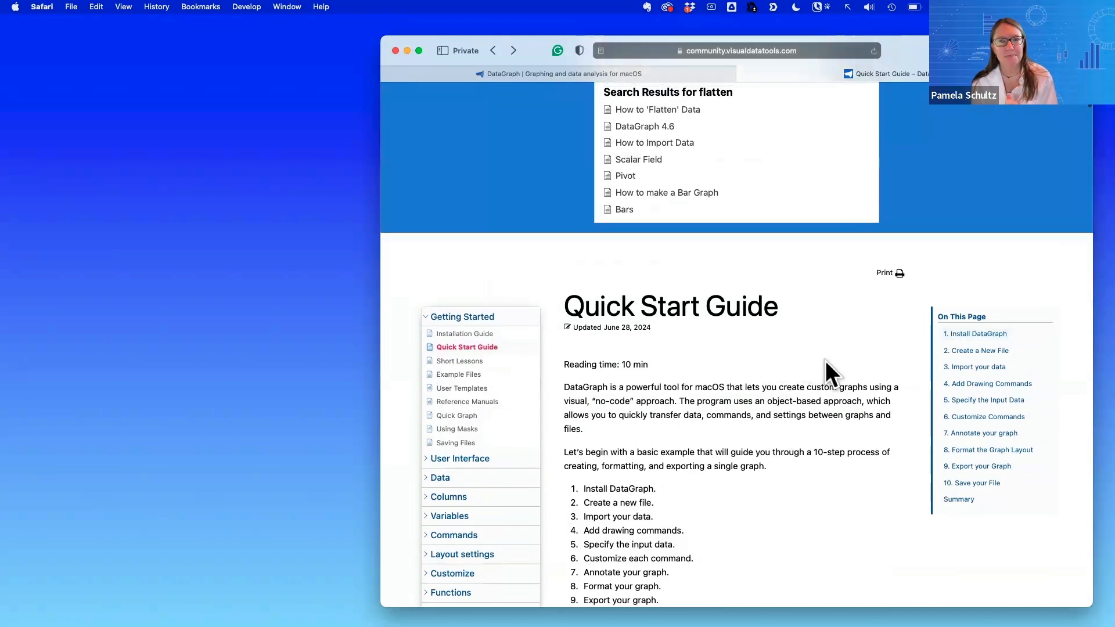
click(825, 361)
click(817, 340)
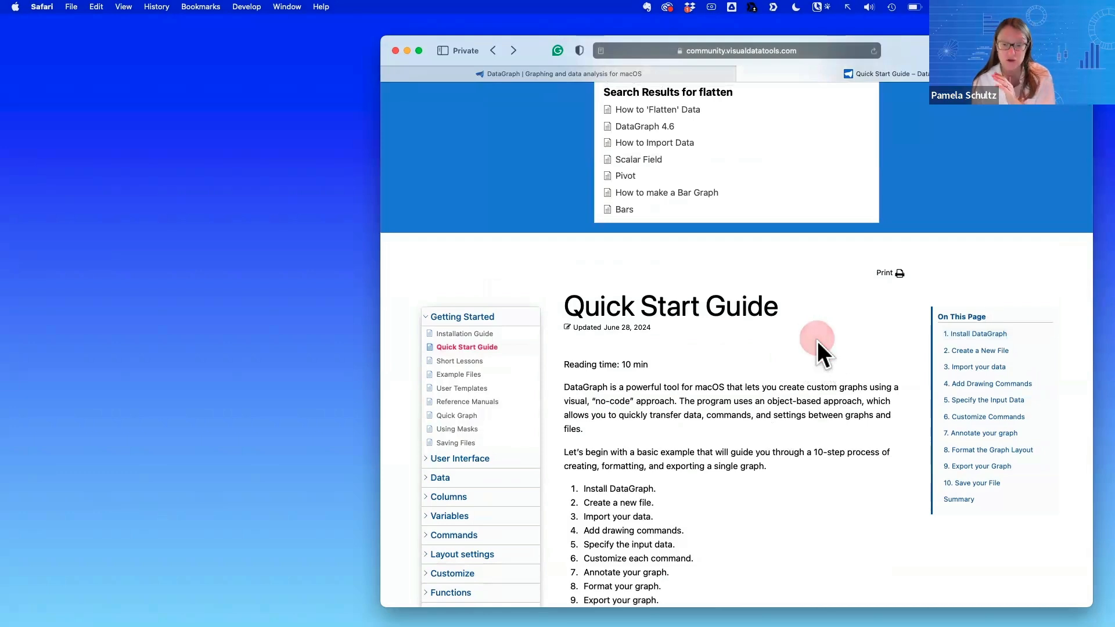
scroll(758, 287, up, 2)
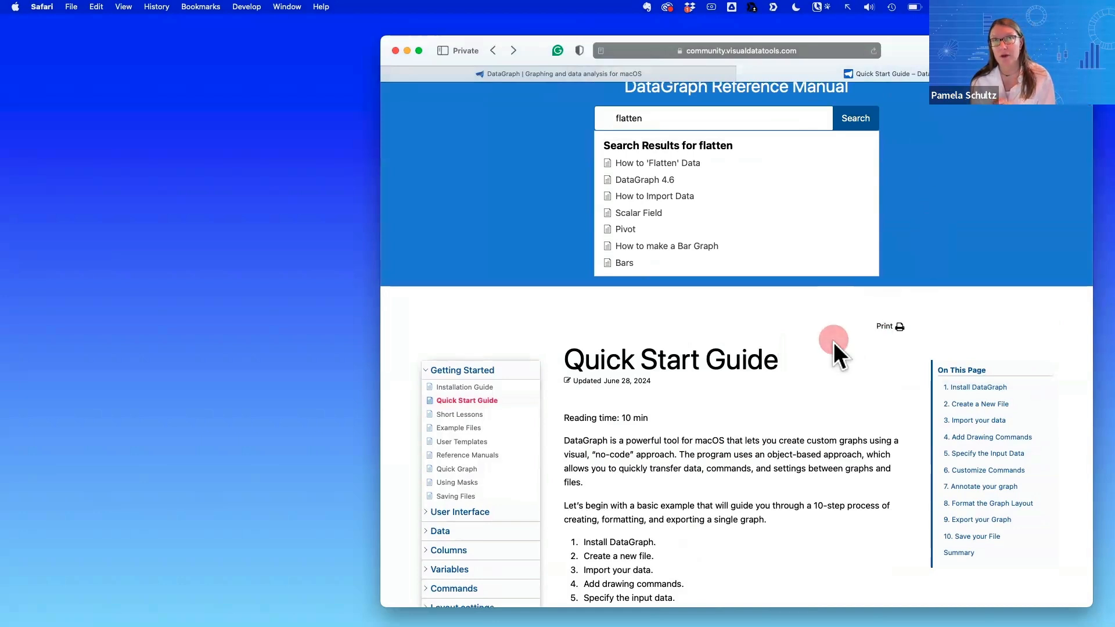
scroll(834, 343, up, 2)
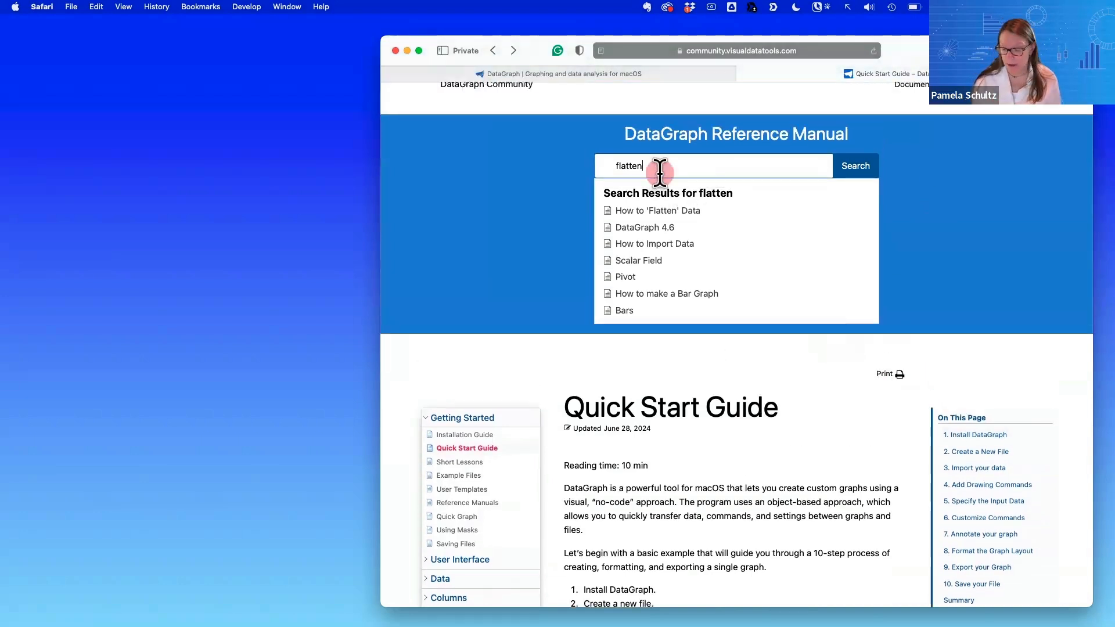
Clear the "flatten" query from the reference manual's documentation search
key(BackSpace)
key(BackSpace)
key(BackSpace)
key(BackSpace)
key(BackSpace)
key(BackSpace)
key(BackSpace)
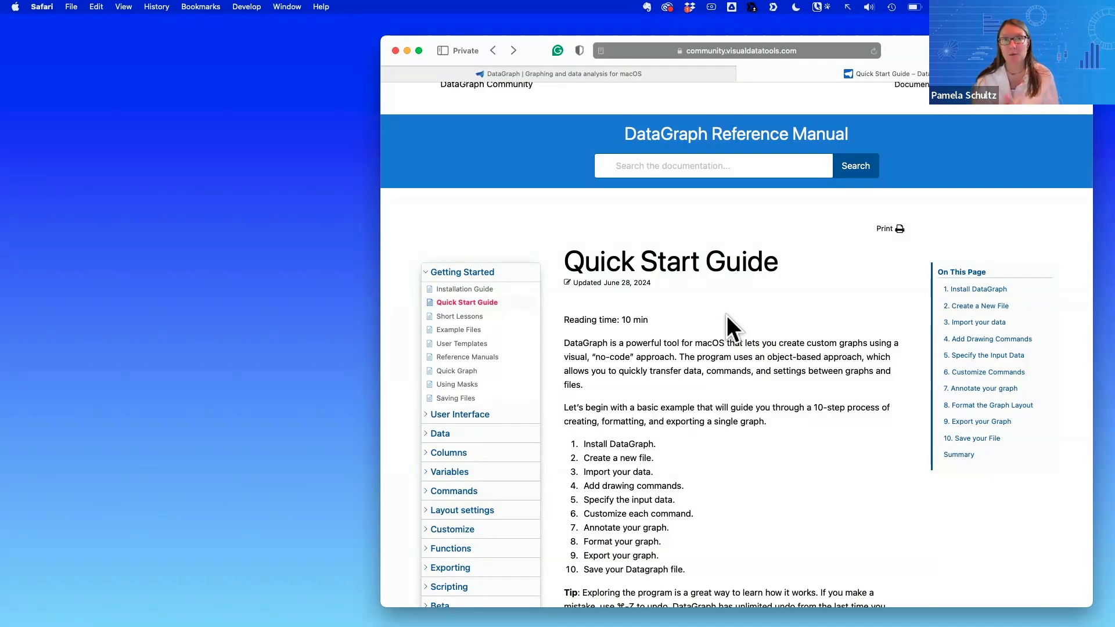
scroll(727, 315, up, 1)
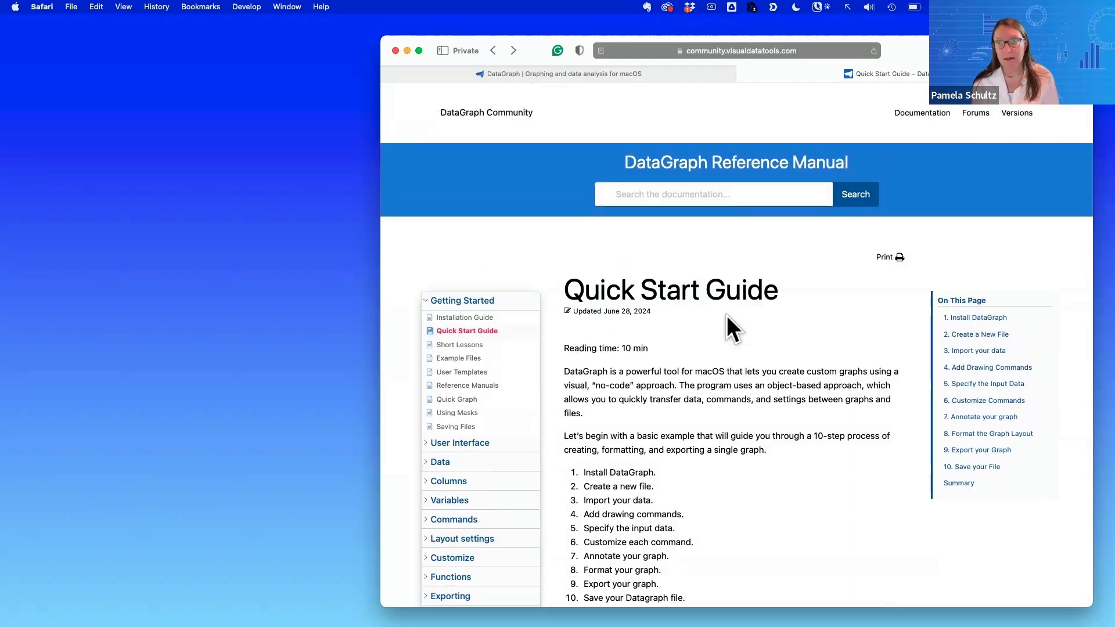
Switch to DataGraph and examine the import options among the data commands and the table's own commands
key(ctrl+Right)
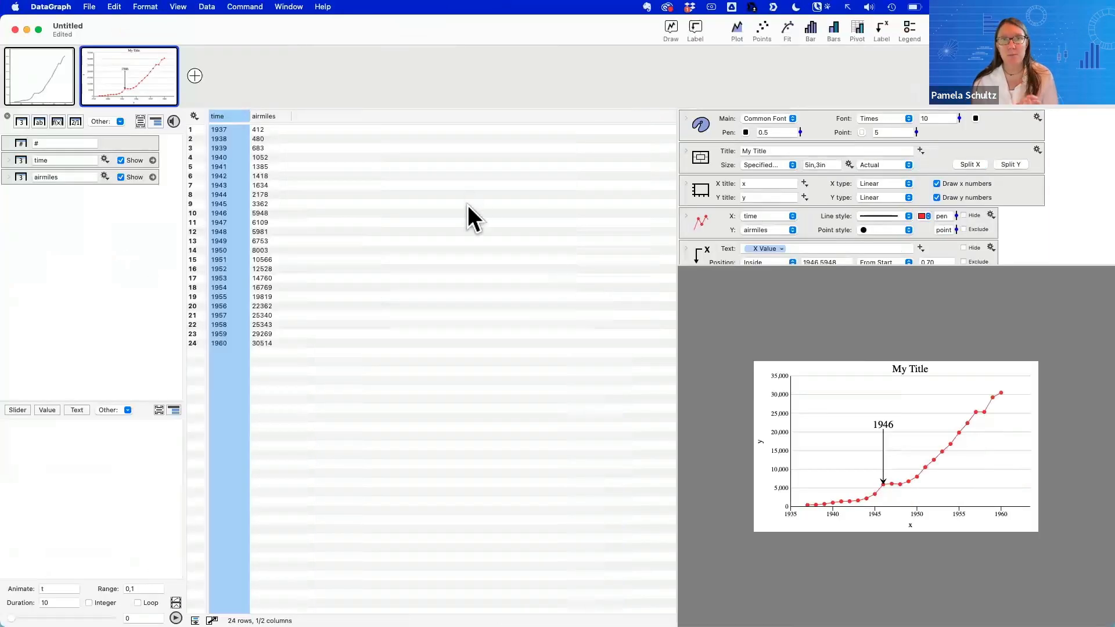
click(469, 204)
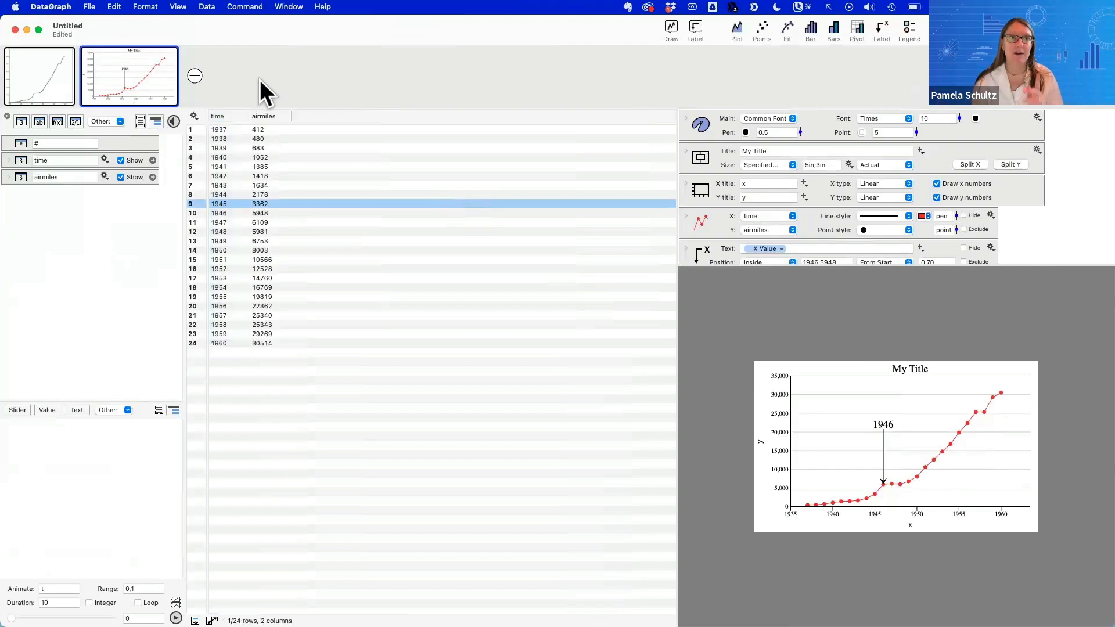
click(208, 8)
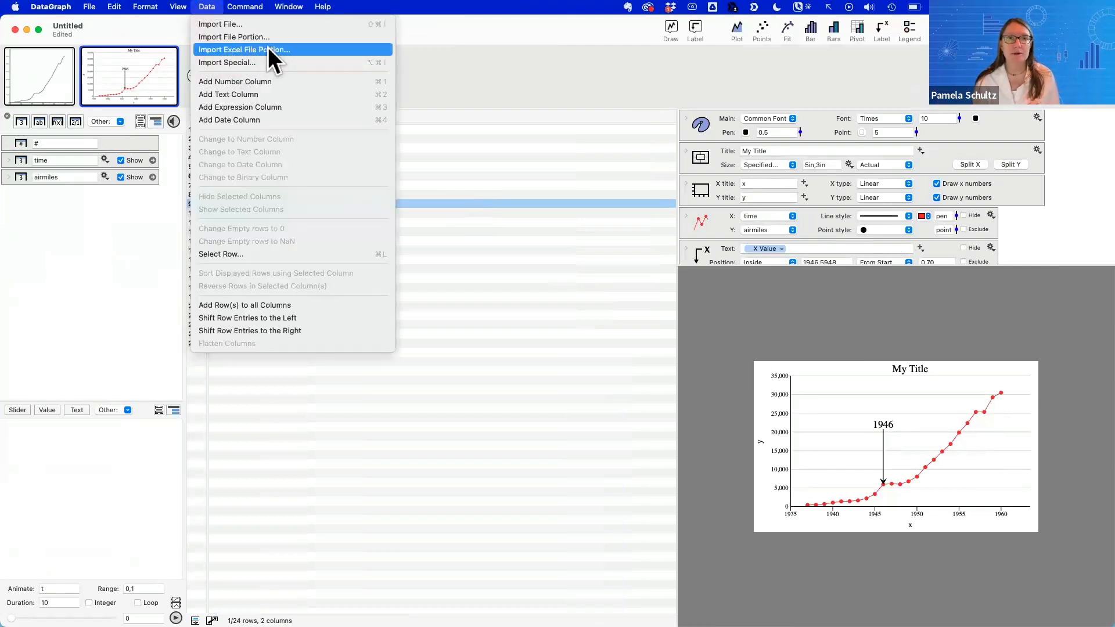
click(428, 152)
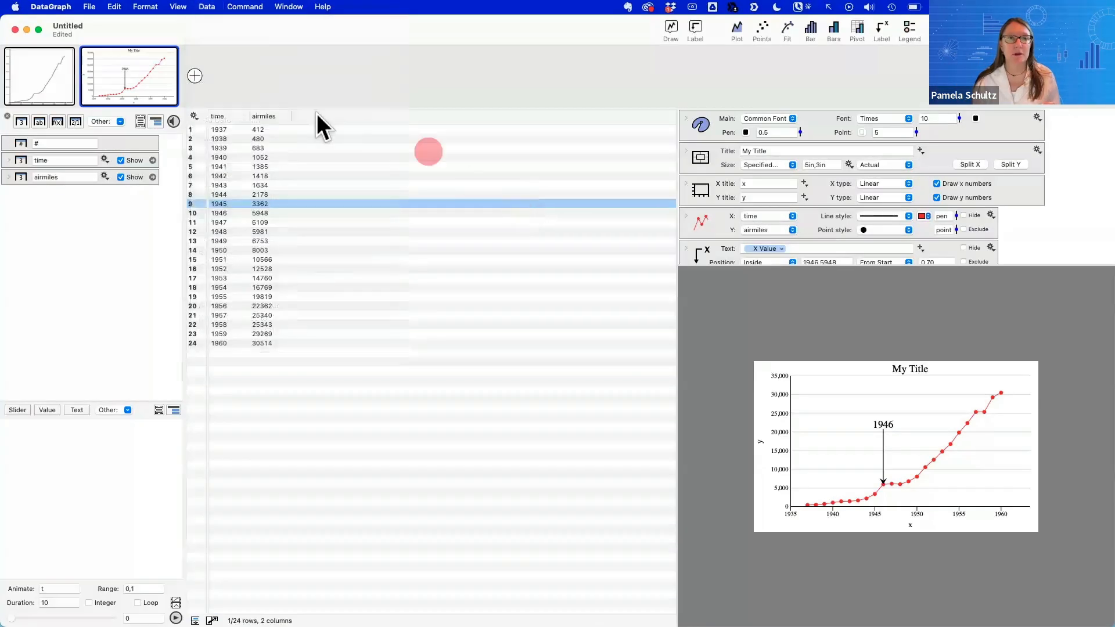
click(194, 115)
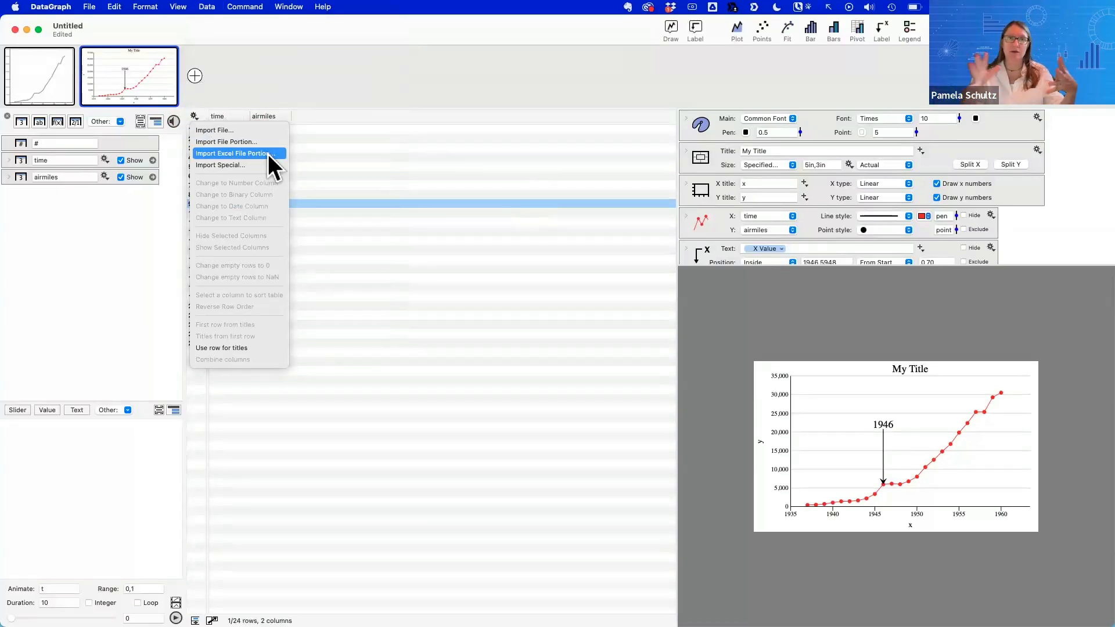
click(357, 211)
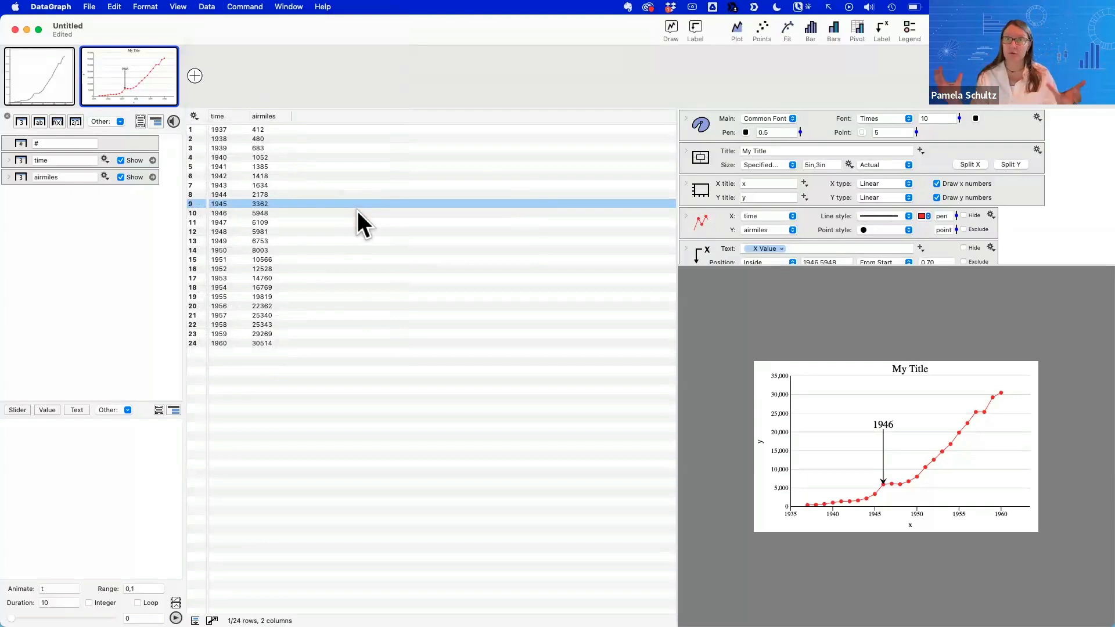
click(174, 208)
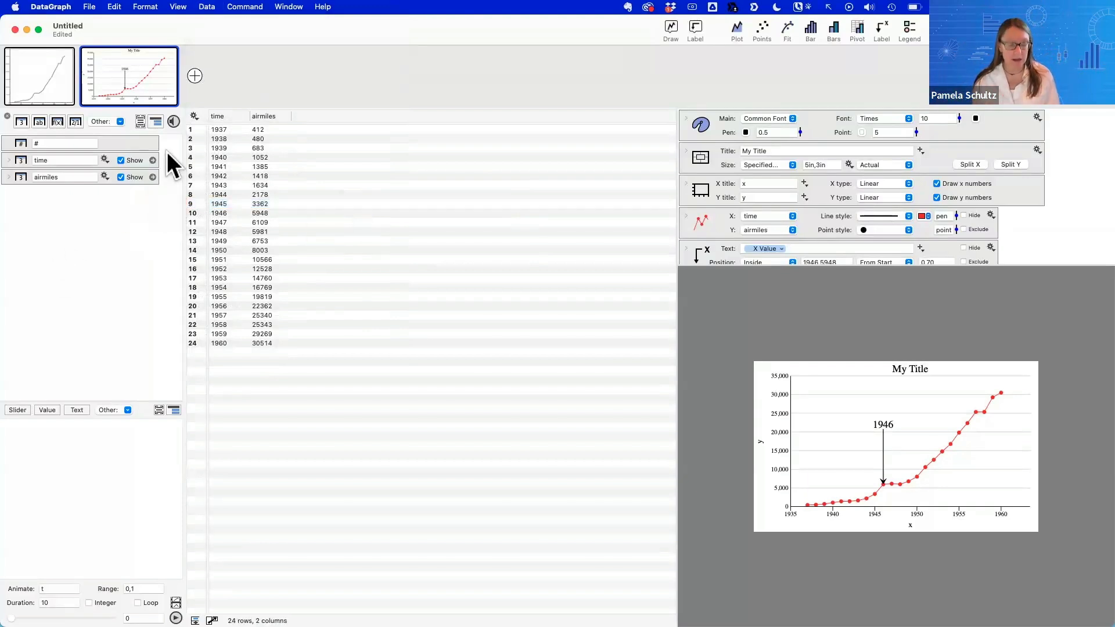
Add a column group and place the time and airmiles columns inside it
drag(159, 131, 145, 111)
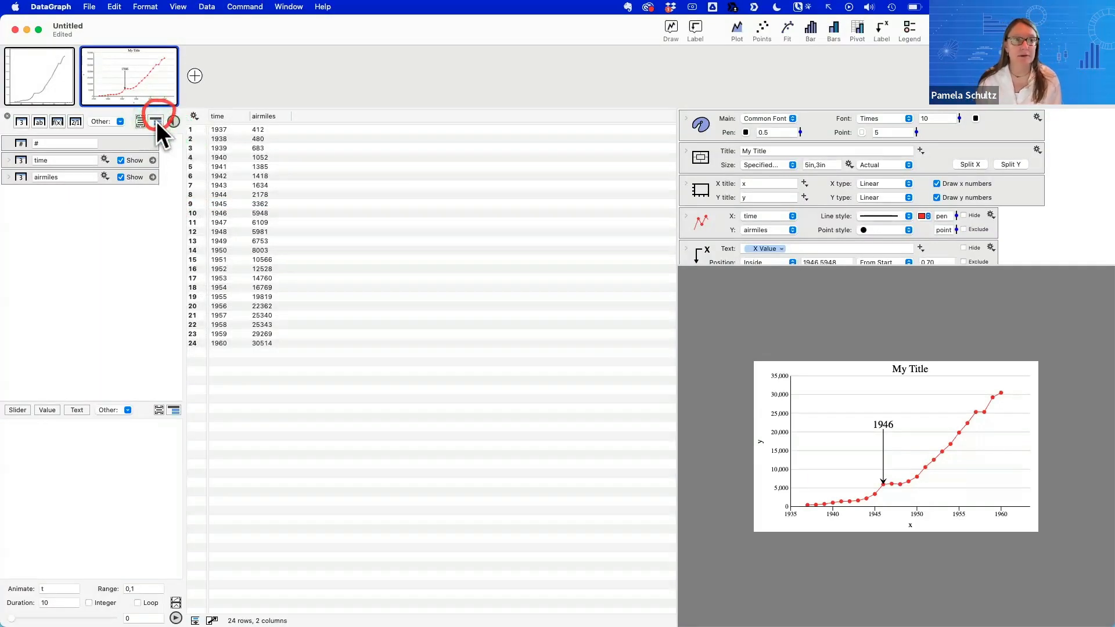
click(156, 120)
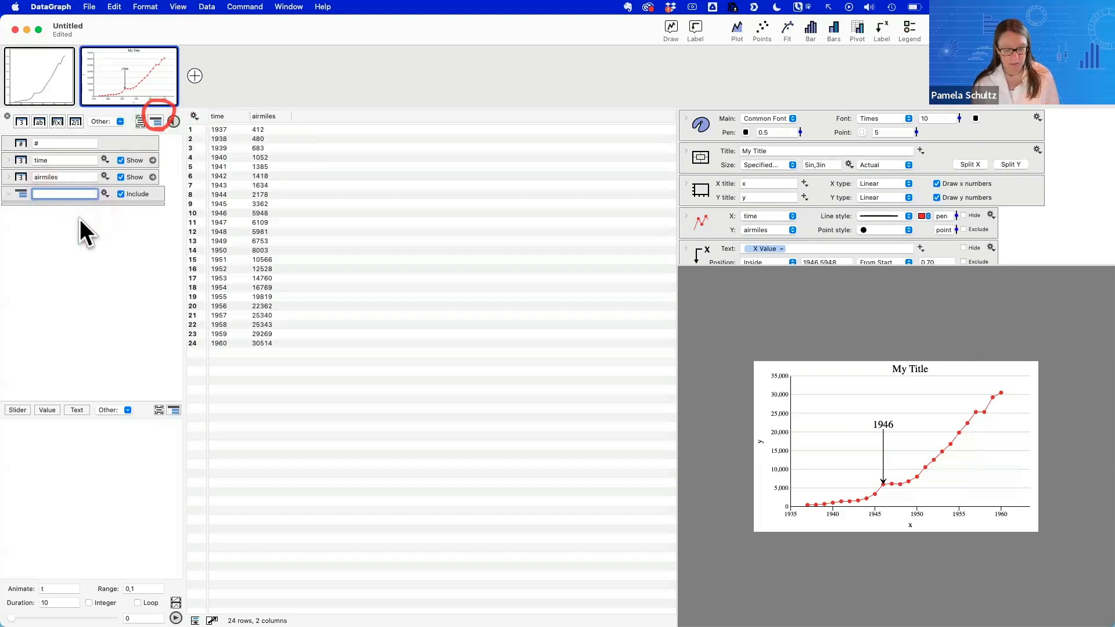
drag(168, 176, 145, 159)
drag(26, 167, 26, 202)
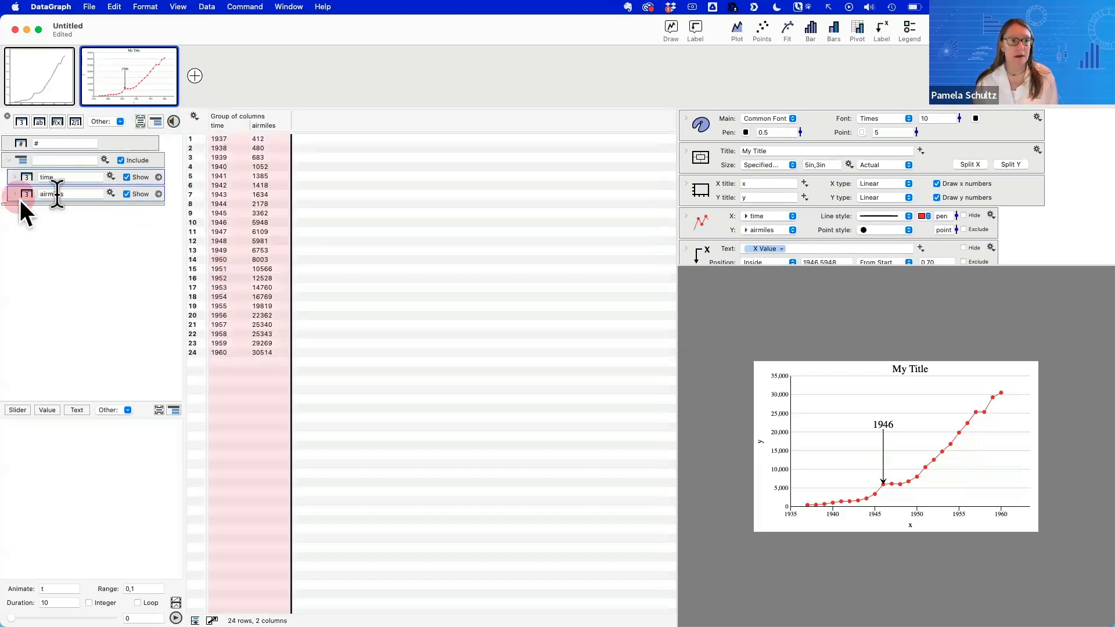
Name the group containing the time and airmiles columns "Group"
click(57, 158)
click(124, 295)
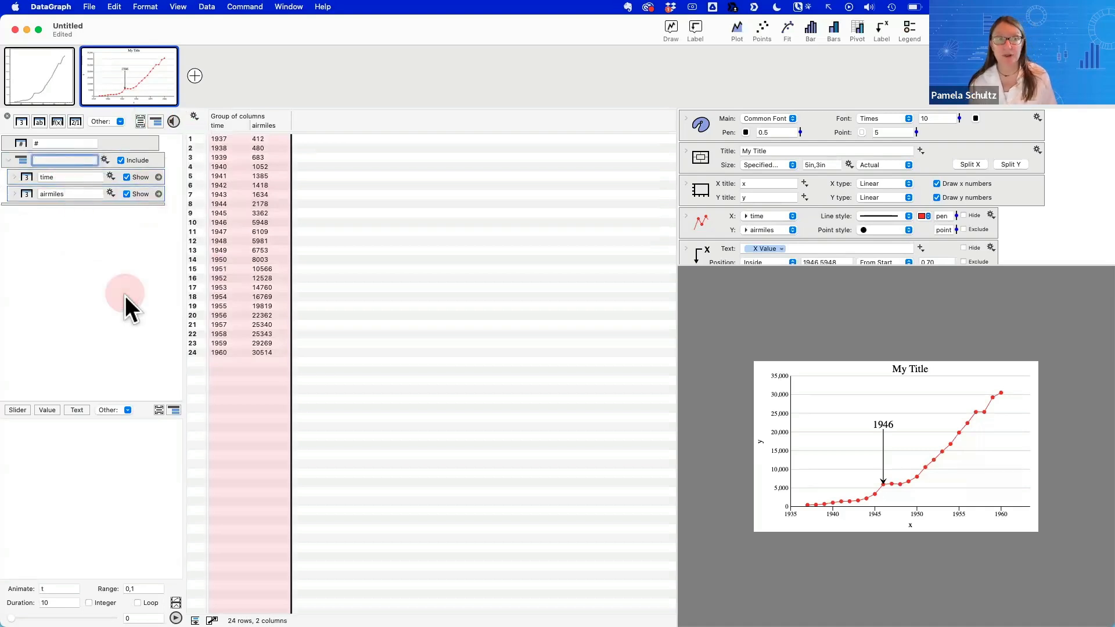
text(Group)
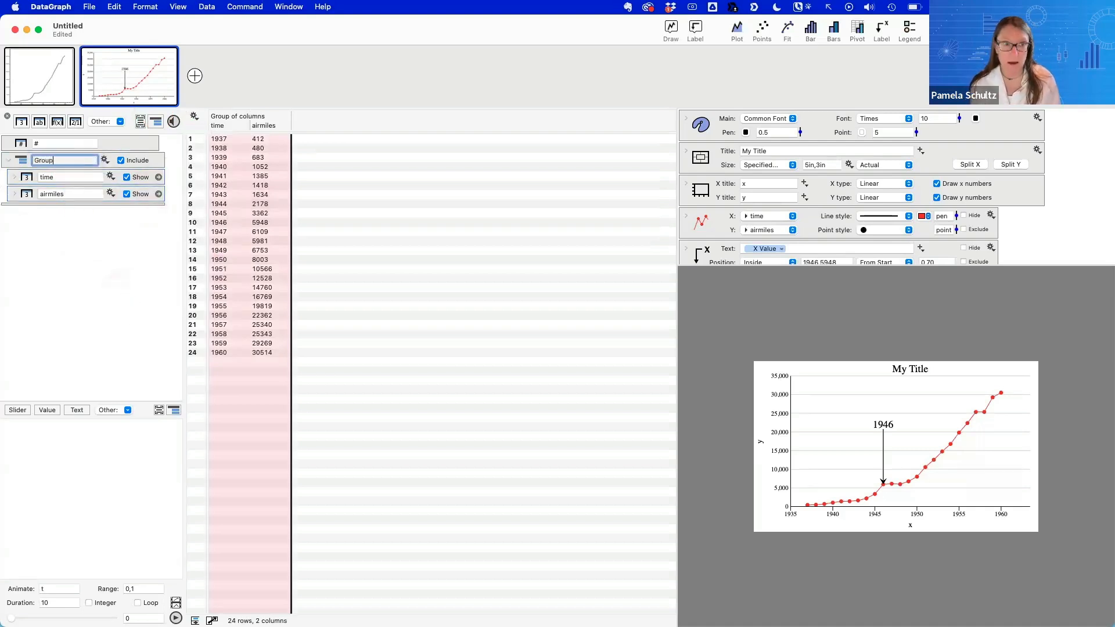
key(Return)
click(102, 302)
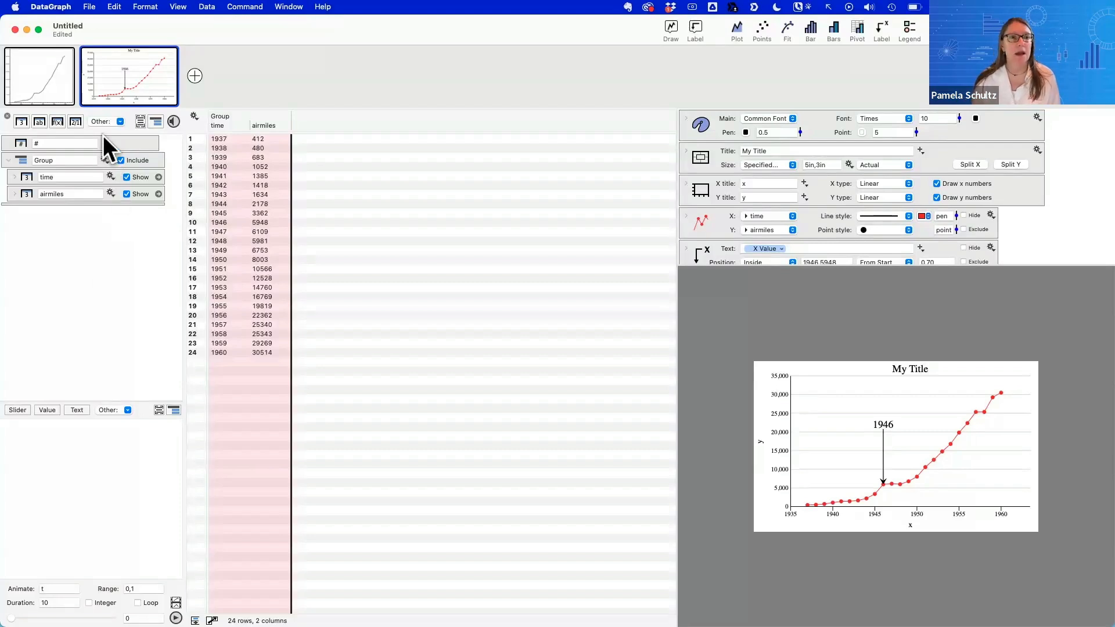
Add a date column outside the group and widen it in the data table
click(75, 120)
click(69, 256)
click(97, 227)
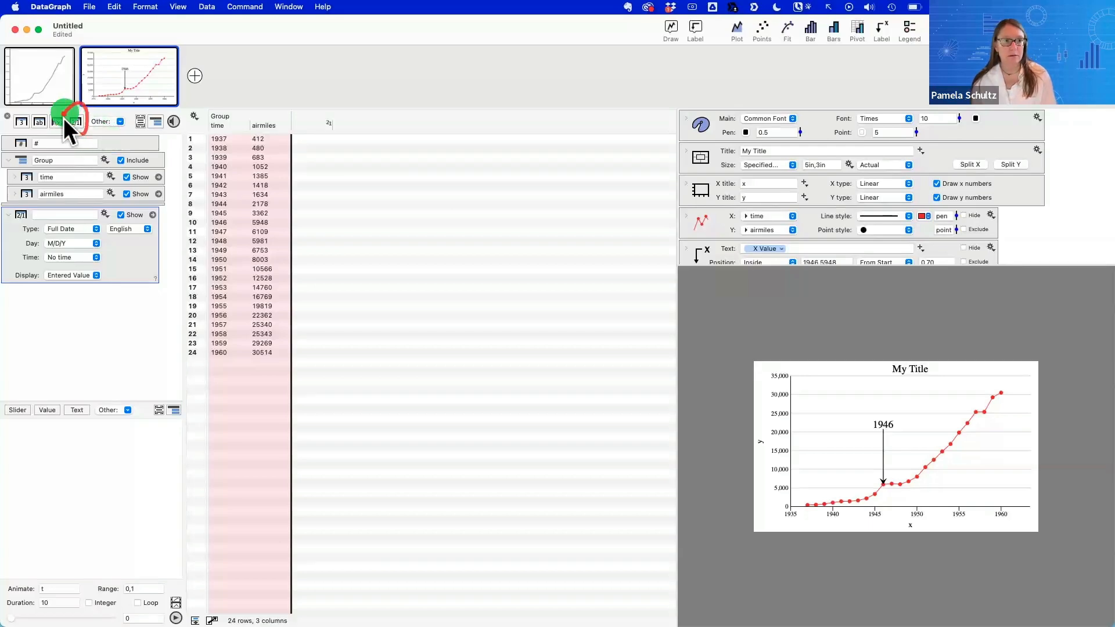
click(311, 131)
drag(331, 124, 413, 124)
click(126, 262)
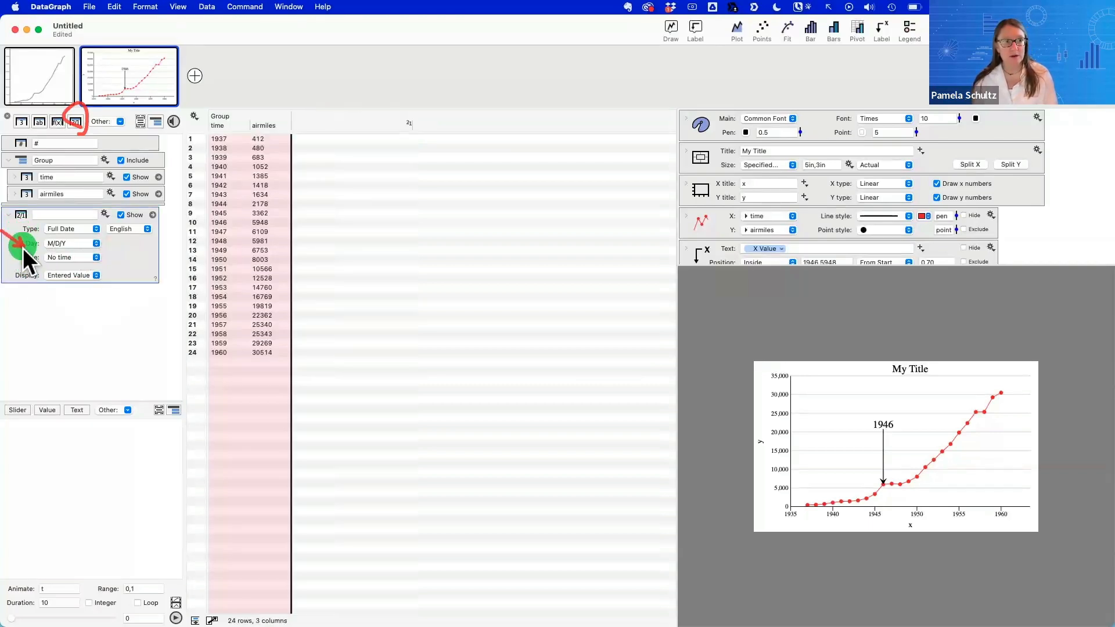
Review the new date column's day formats and set its type to ICU Format
click(82, 242)
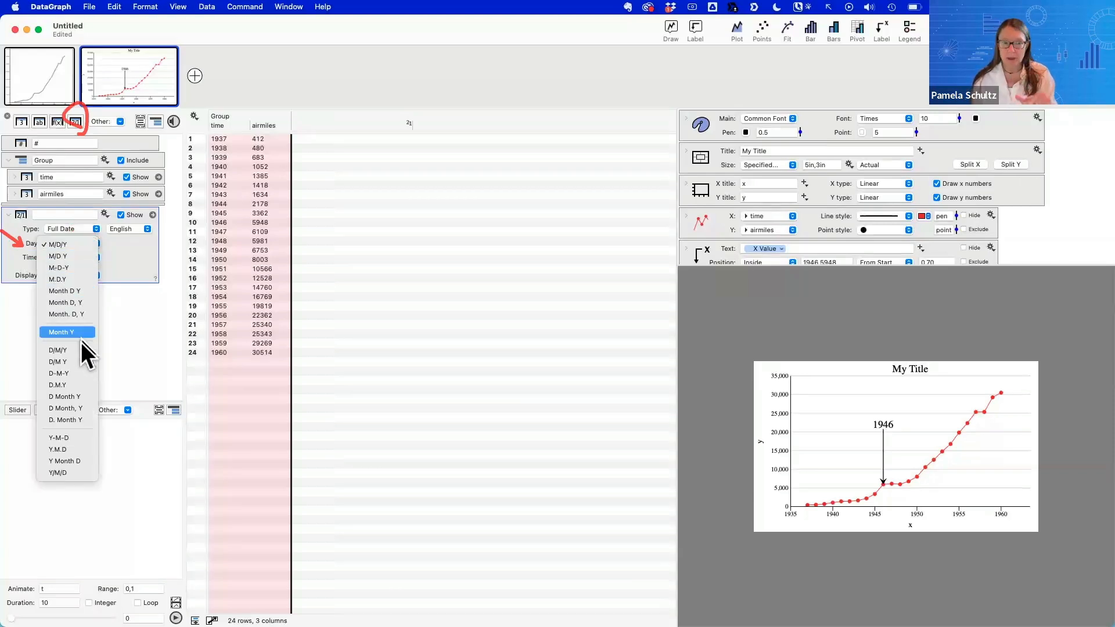
click(139, 260)
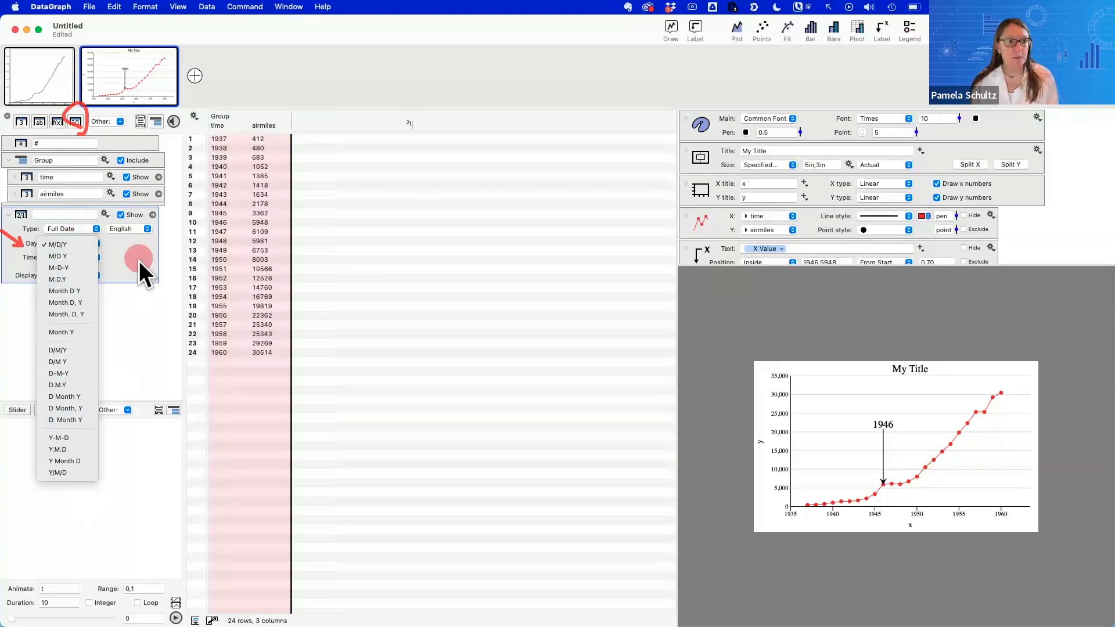
click(70, 233)
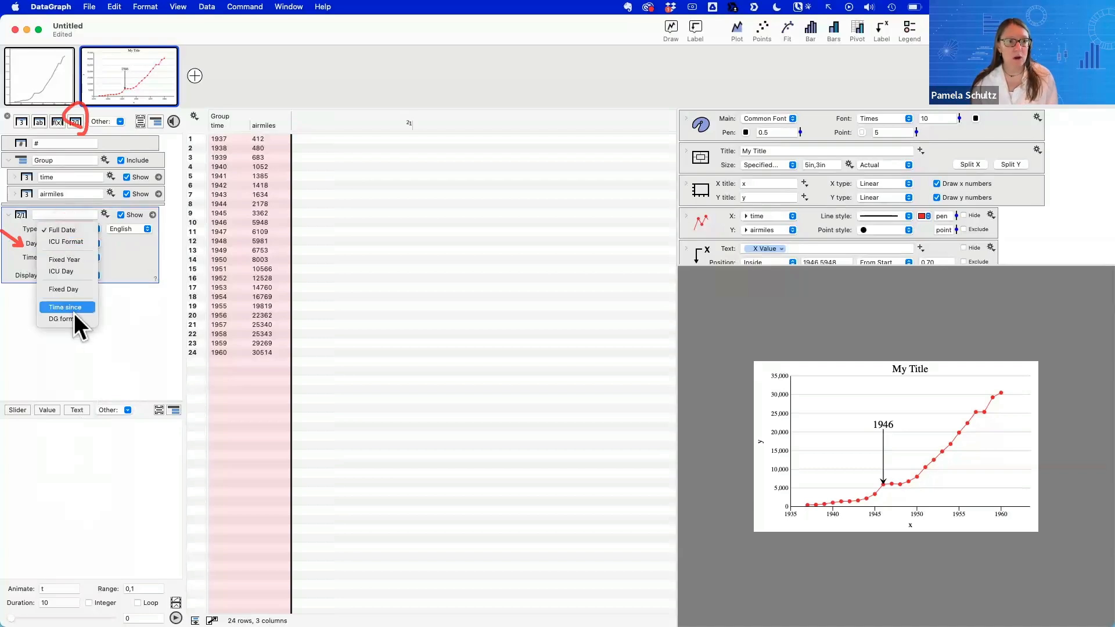
click(74, 242)
click(127, 244)
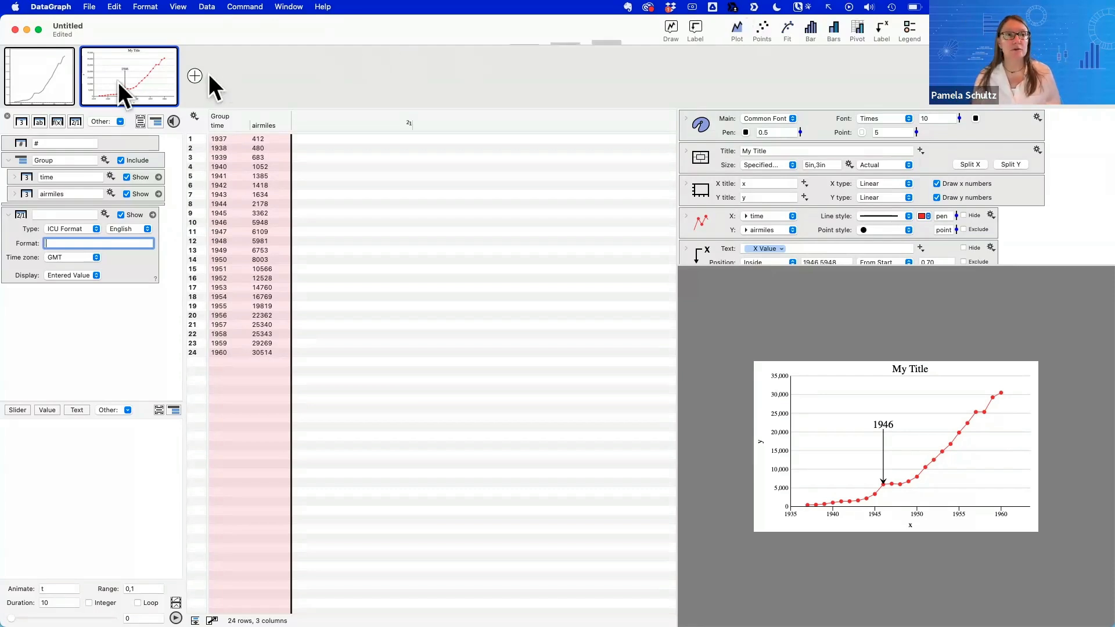
Enlarge the pane of the first graph, the plain black line, and set its size to Specified, 5in,3in
click(50, 78)
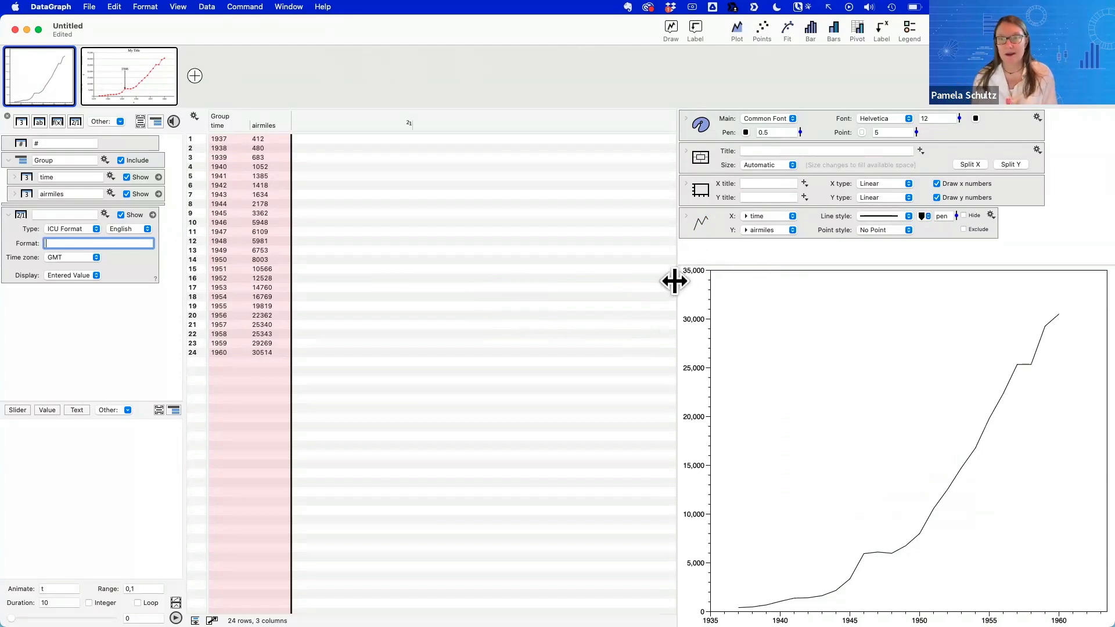
drag(676, 281, 552, 281)
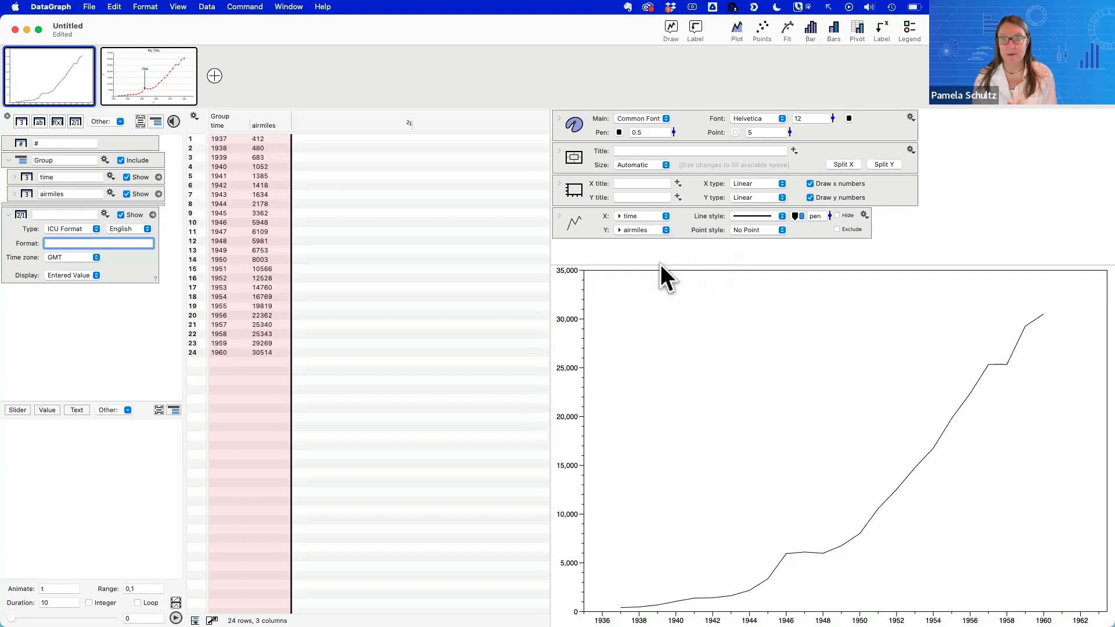
drag(660, 265, 645, 313)
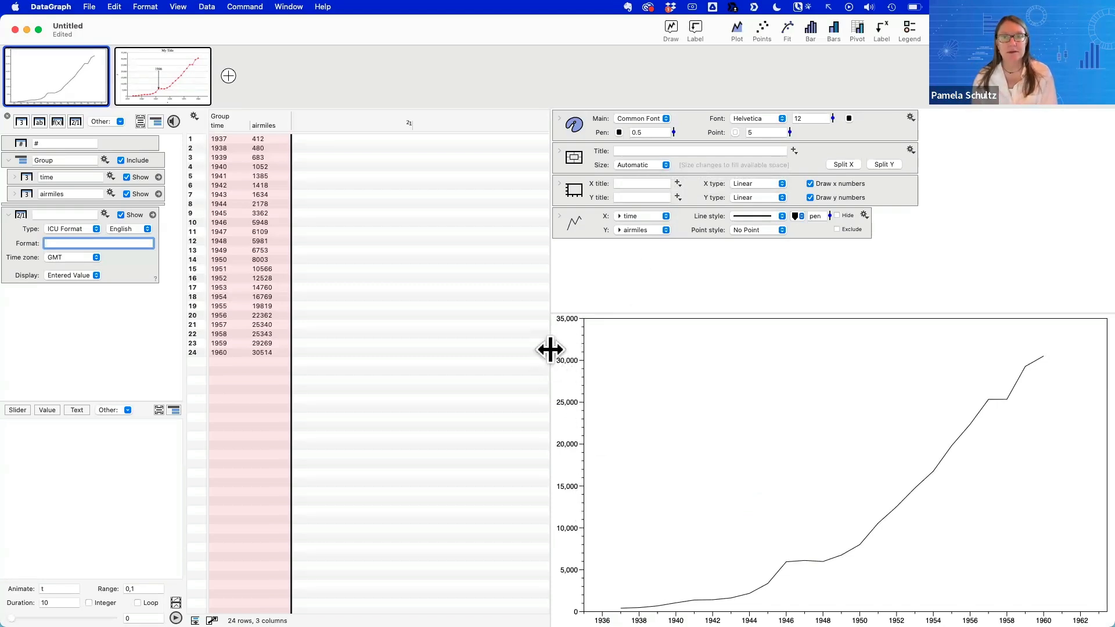
mouse_move(549, 351)
mouse_down()
mouse_move(390, 349)
mouse_move(630, 331)
mouse_move(542, 335)
mouse_up()
click(626, 164)
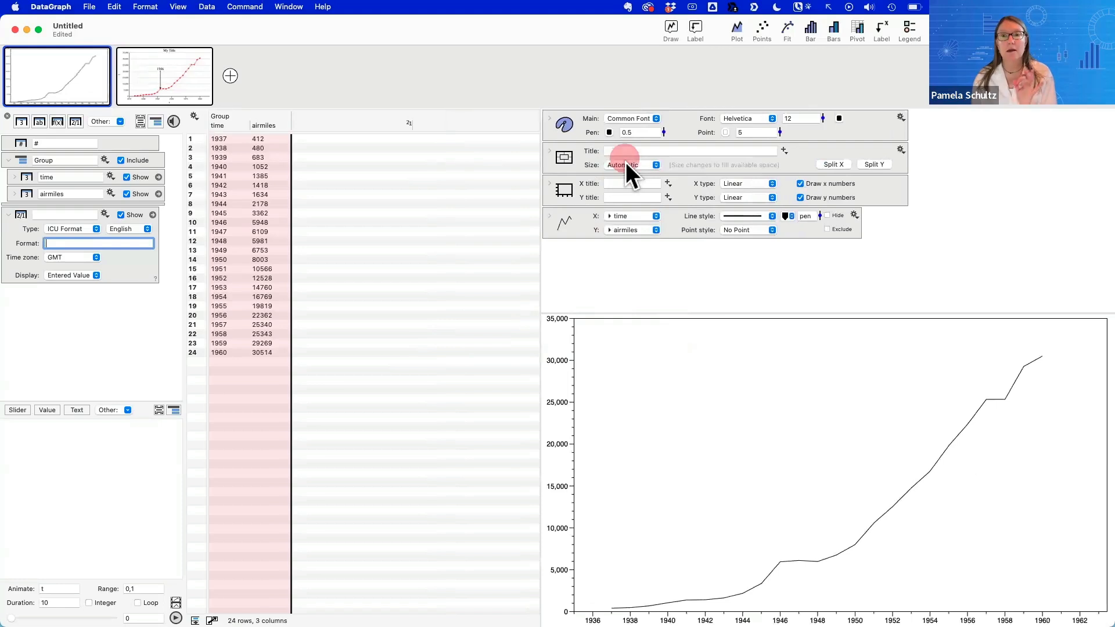
click(625, 178)
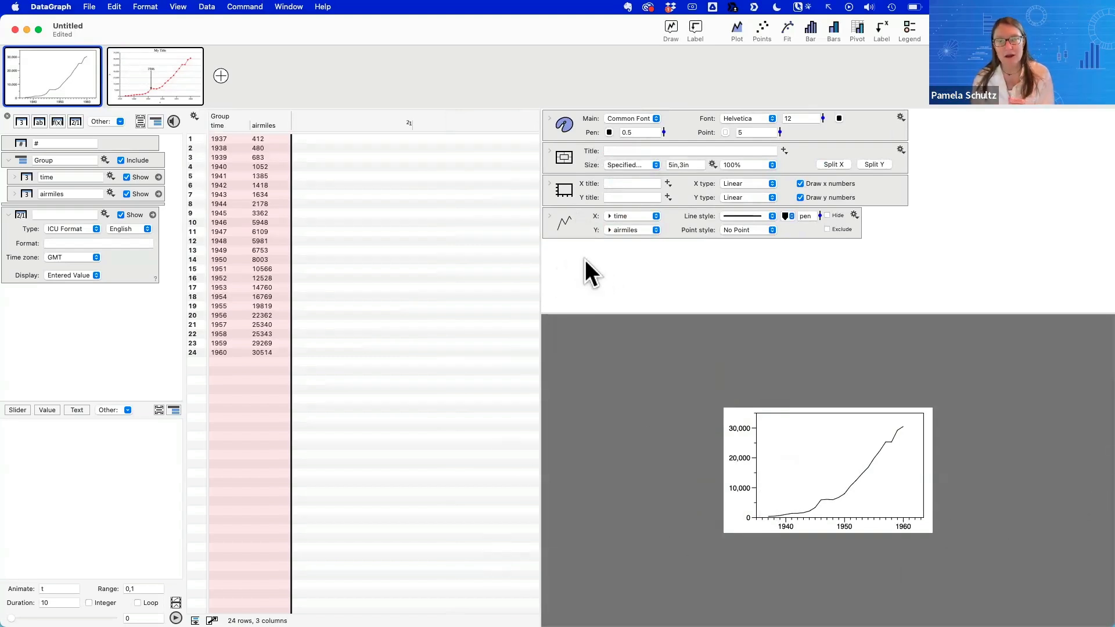
Expand the first graph's style settings and apply the last color menu preset, muted blue-to-purple tones with pastel counterparts
click(550, 118)
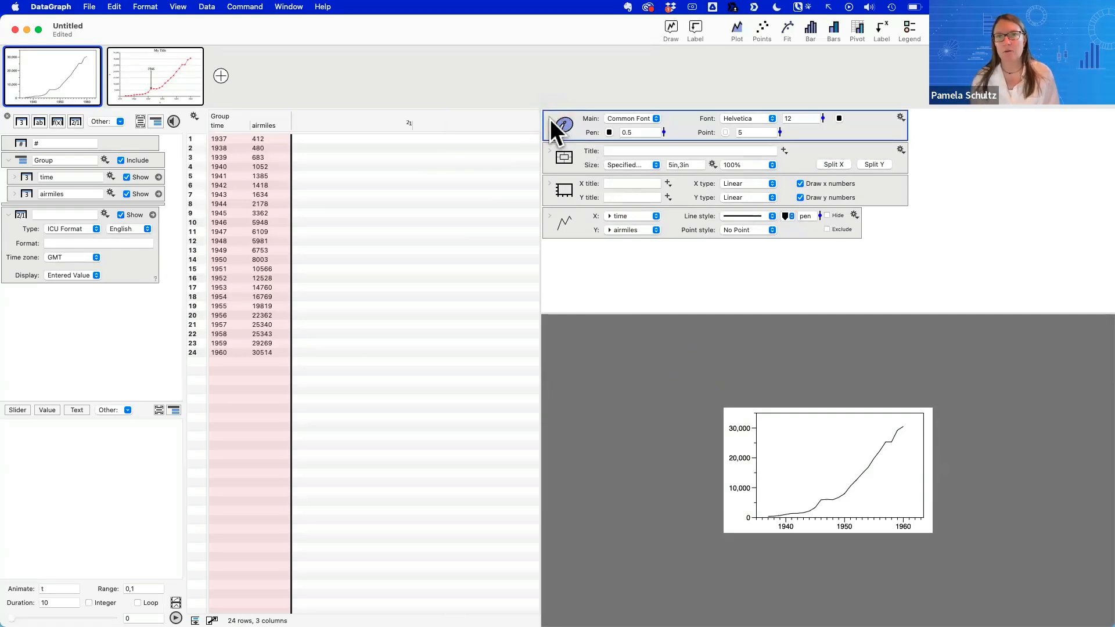
click(549, 119)
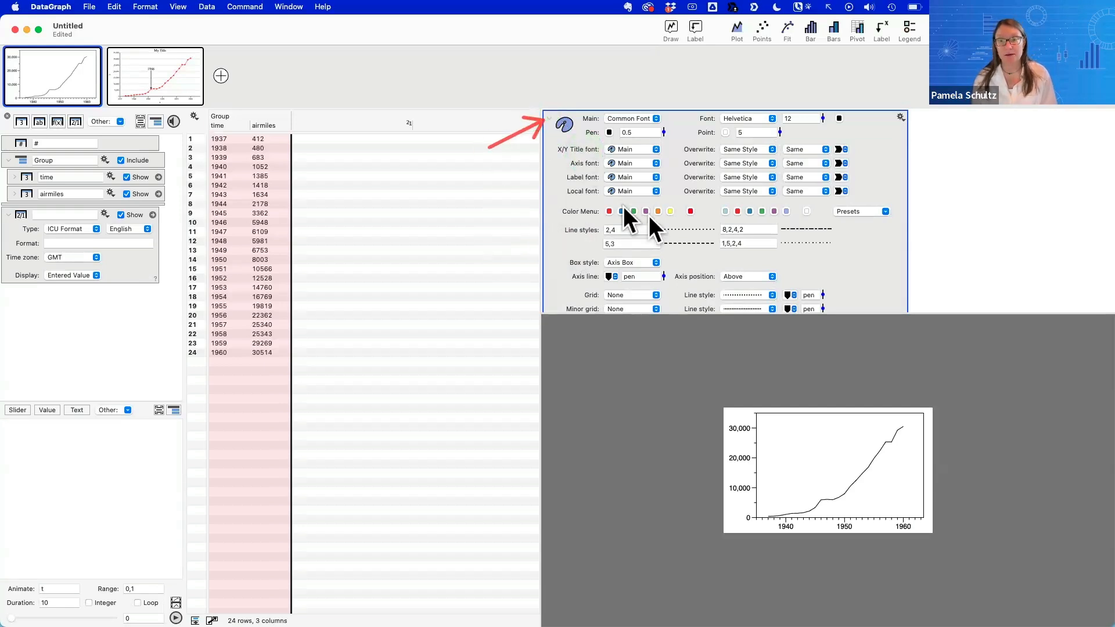
drag(597, 196, 825, 228)
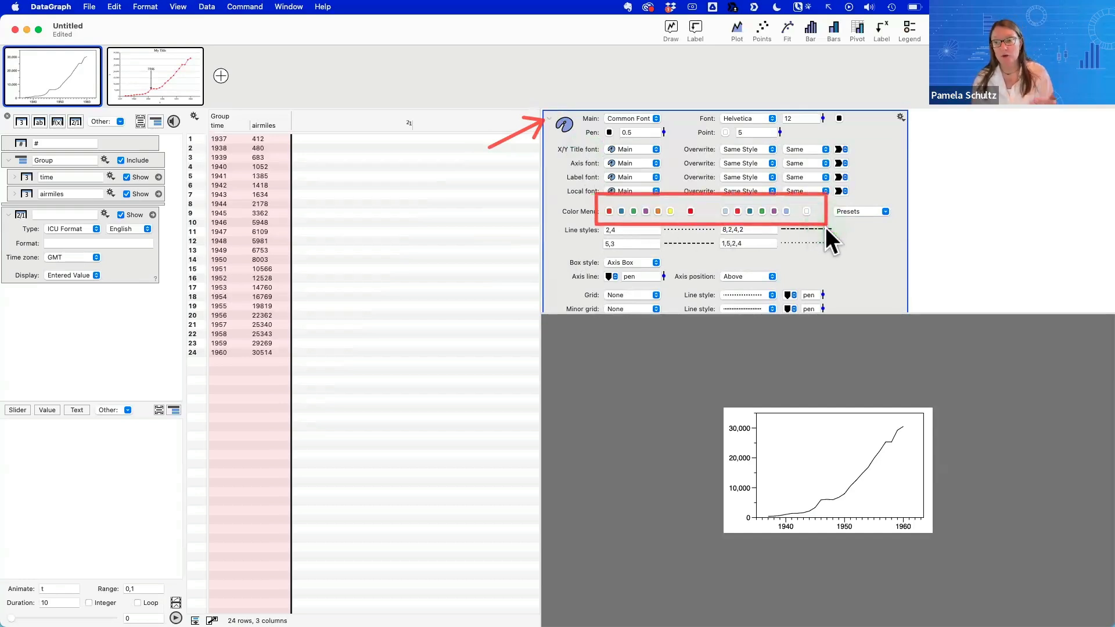
click(859, 211)
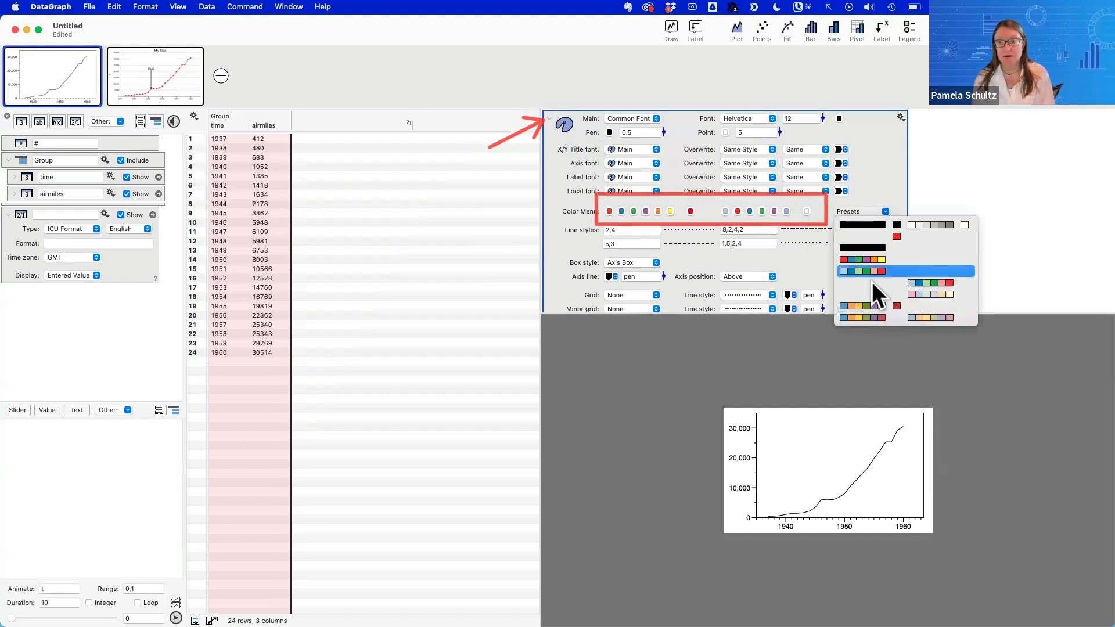
click(873, 318)
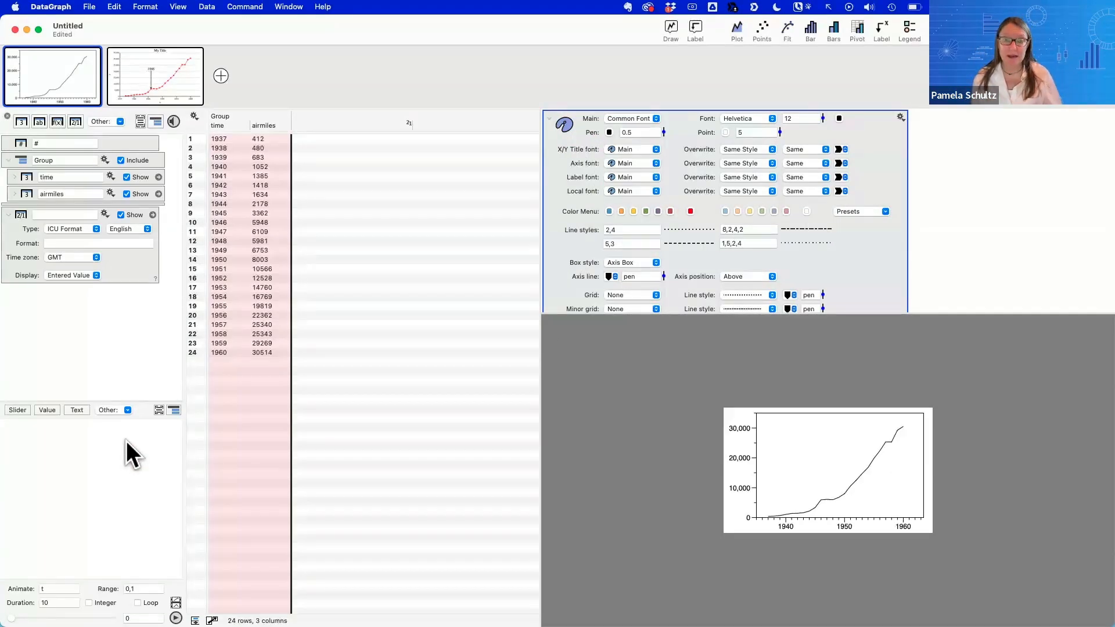
Search the DataGraph examples for "color sc" and open the Basic Graphs + Color Scheme example in a maximized window
click(89, 6)
click(107, 40)
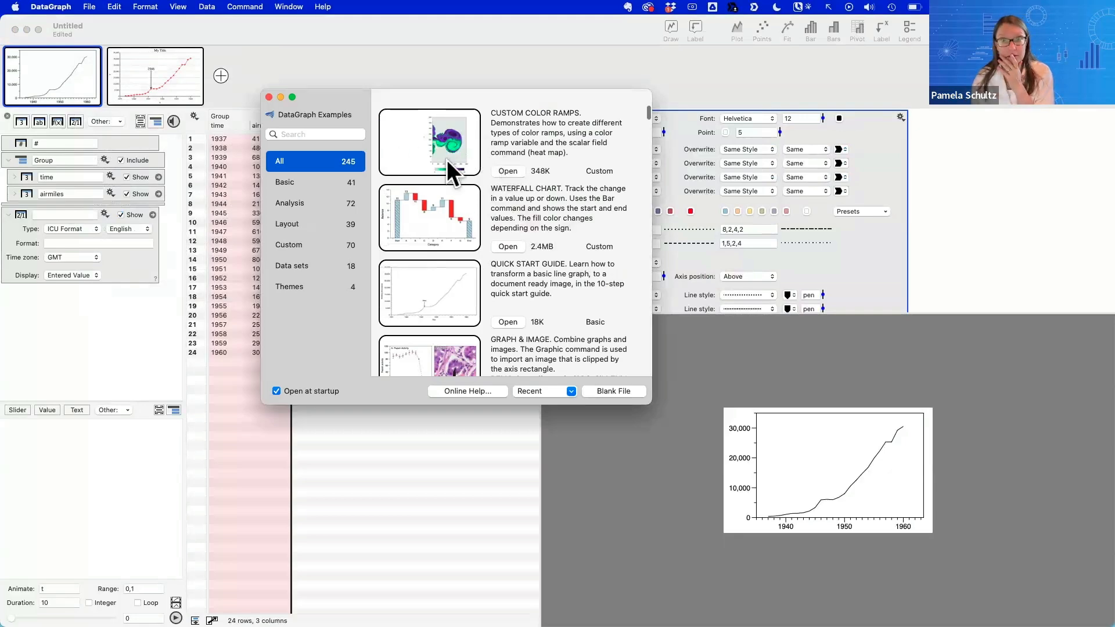
scroll(421, 277, down, 10)
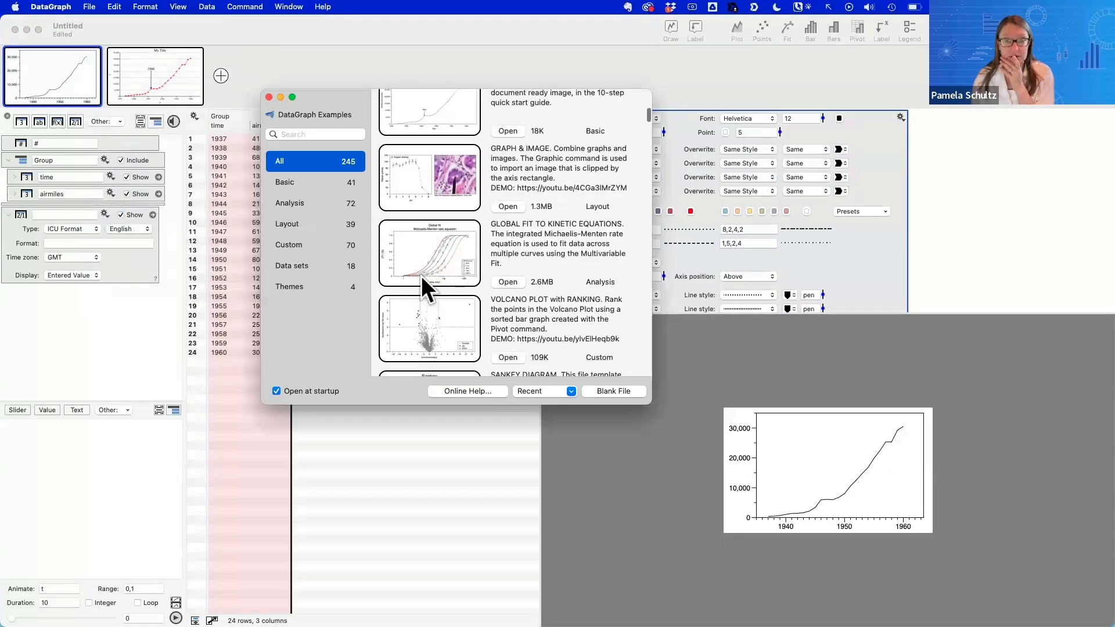
scroll(420, 277, down, 5)
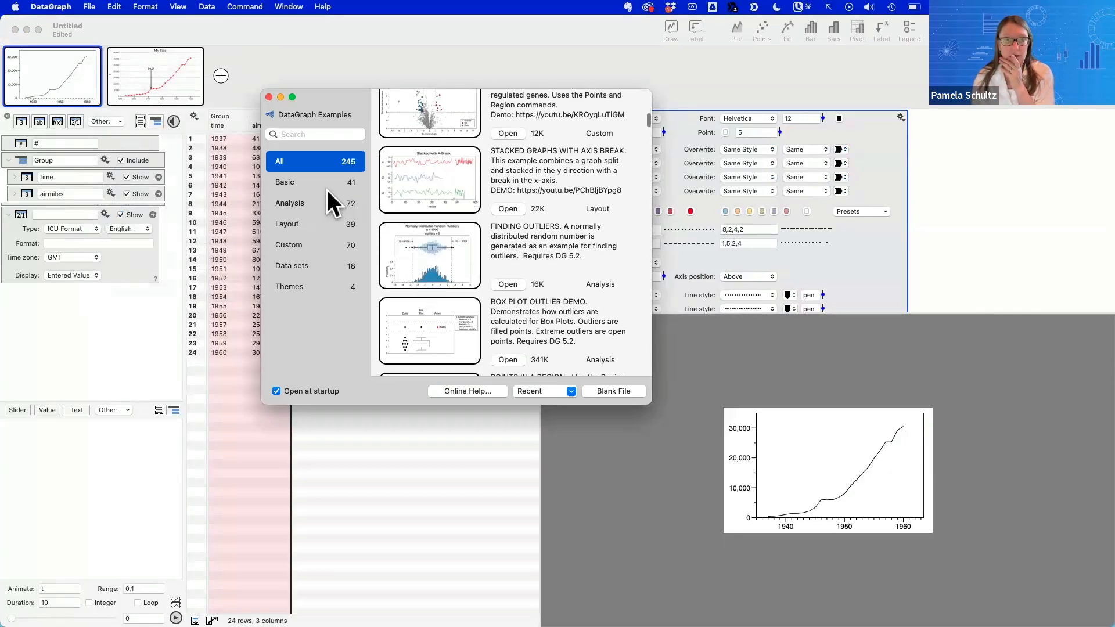
click(300, 134)
text(color sc)
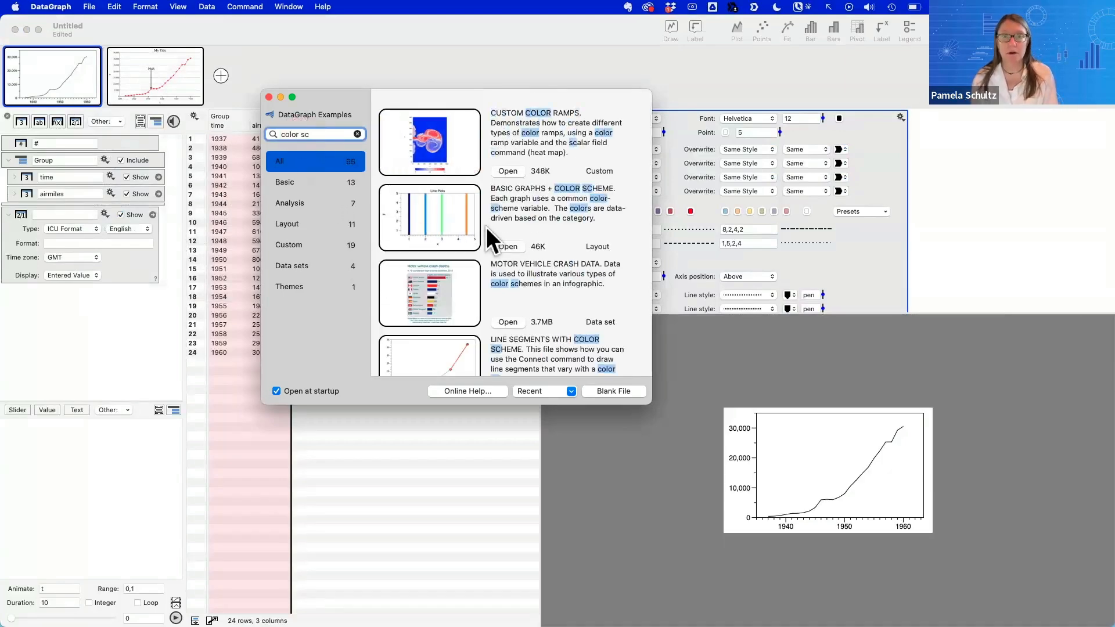
click(507, 246)
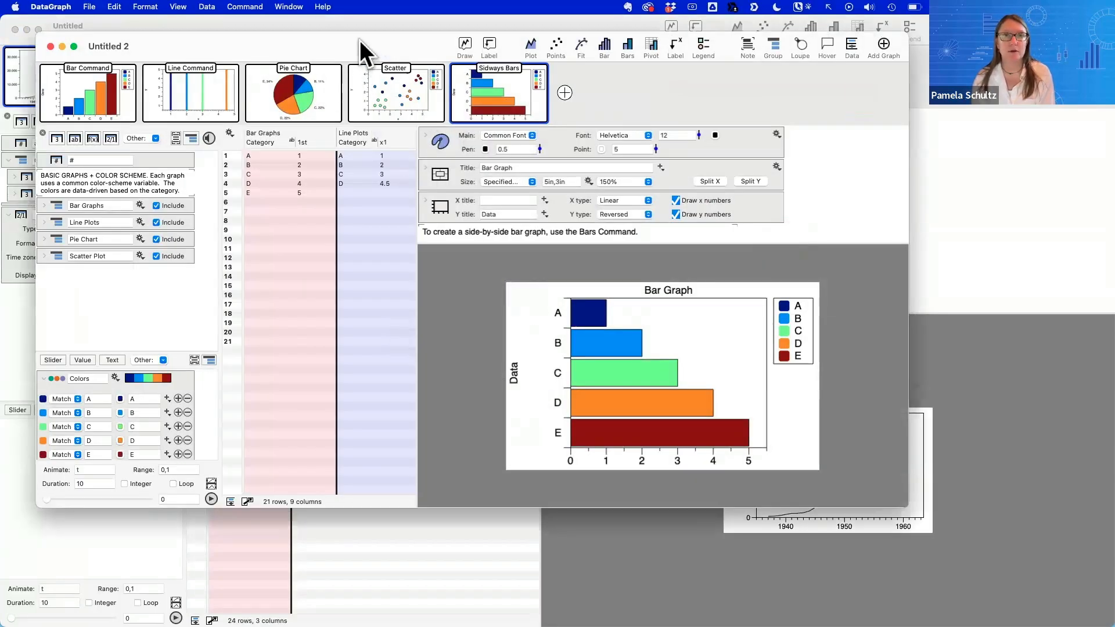
double_click(360, 40)
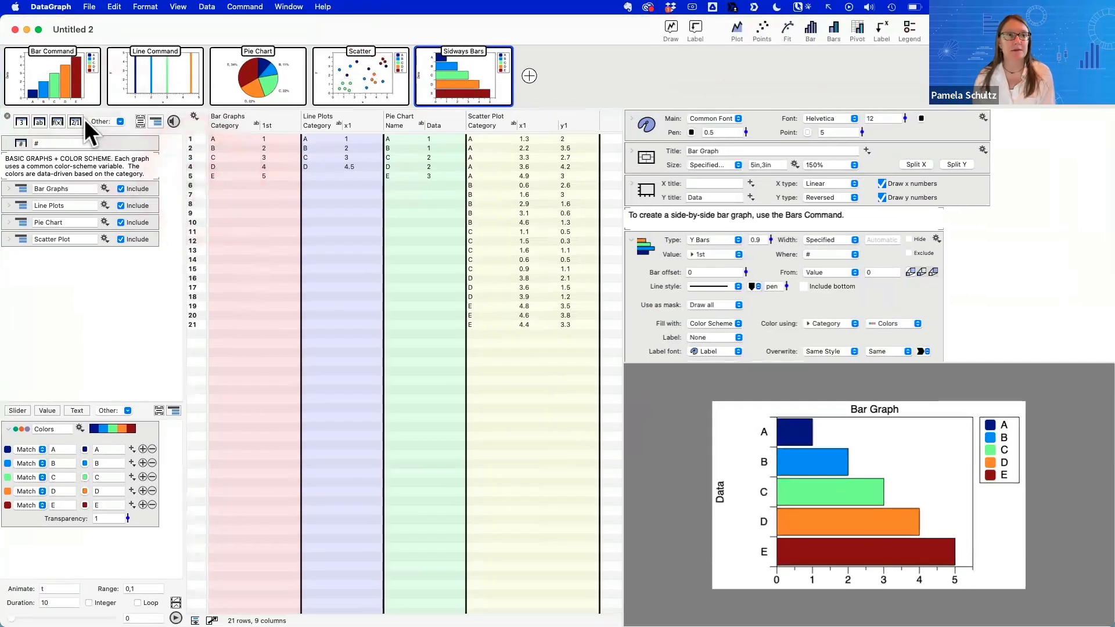
Enlarge the variables pane and set category A's color in the Colors scheme to Magenta
mouse_move(68, 82)
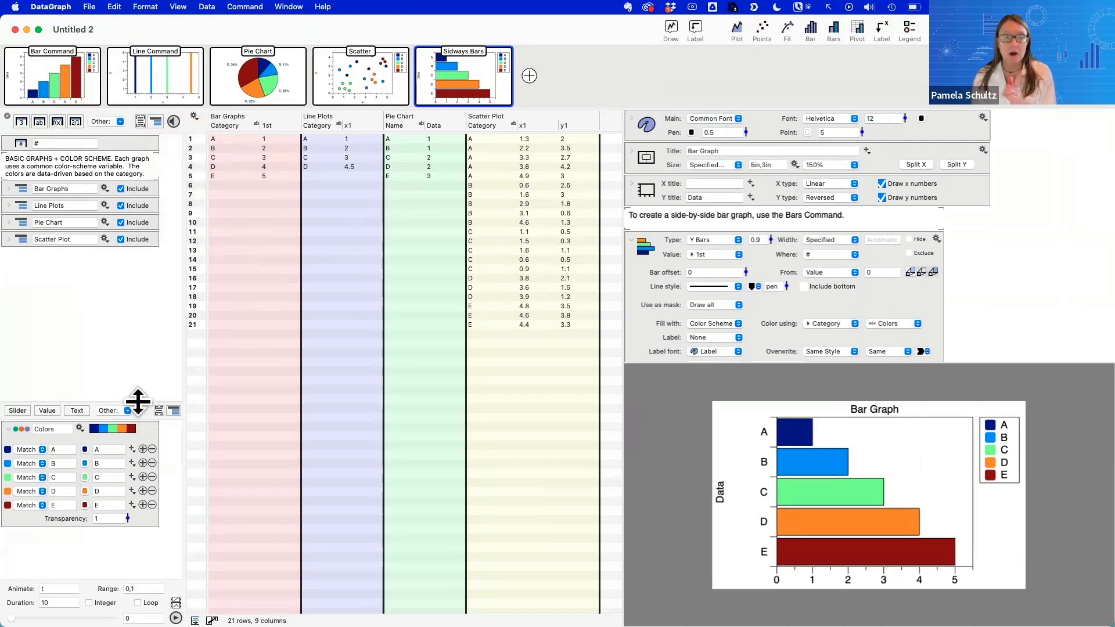
drag(138, 401, 139, 349)
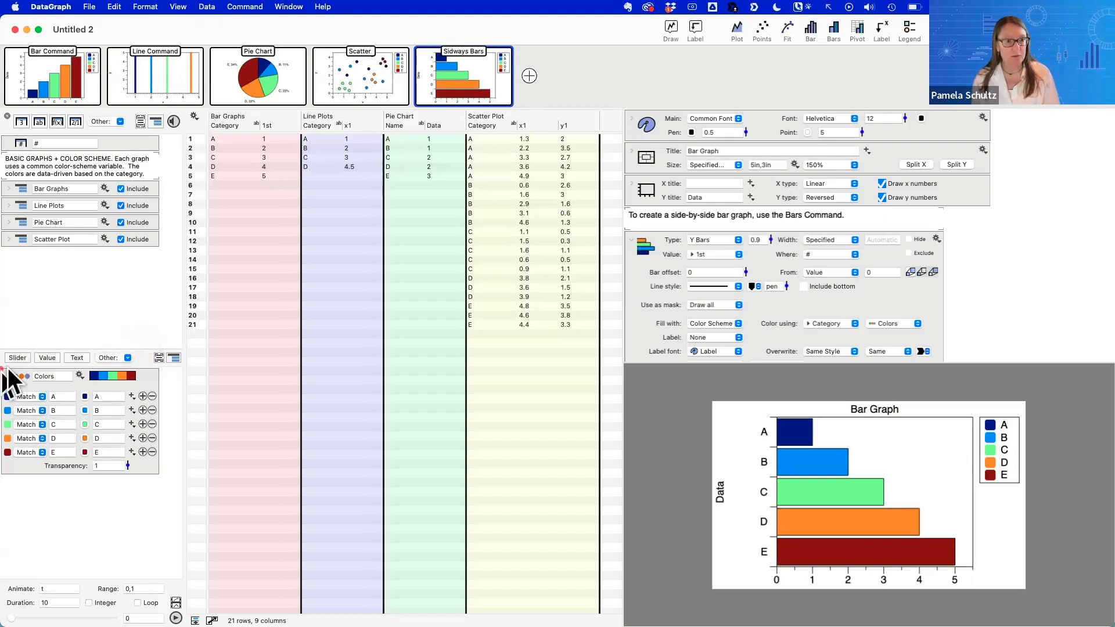
drag(3, 368, 169, 490)
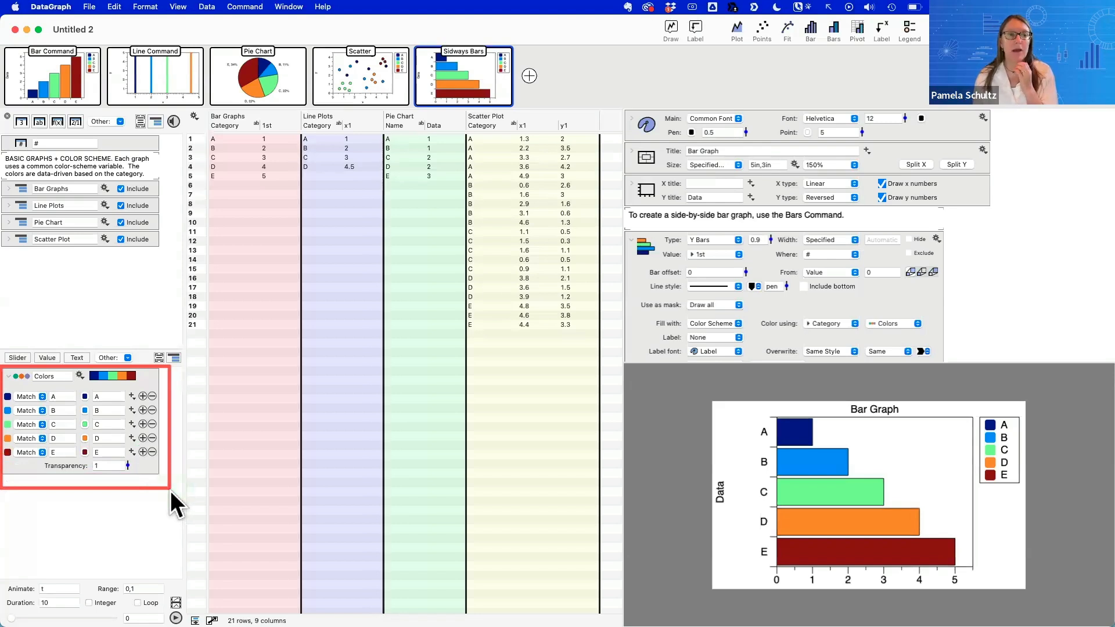
click(85, 396)
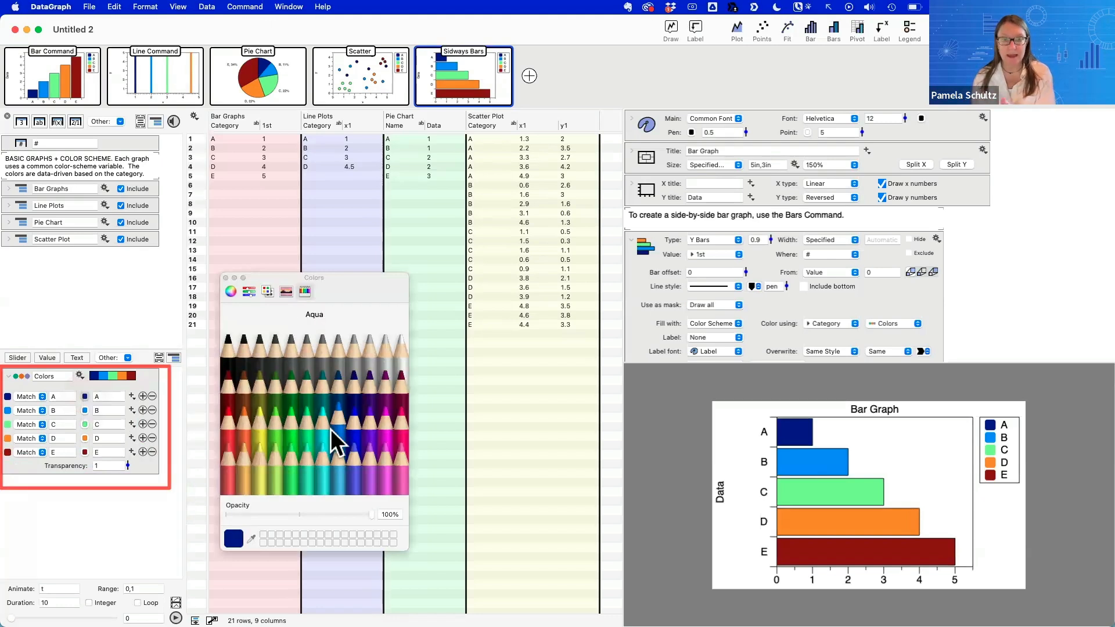
click(390, 444)
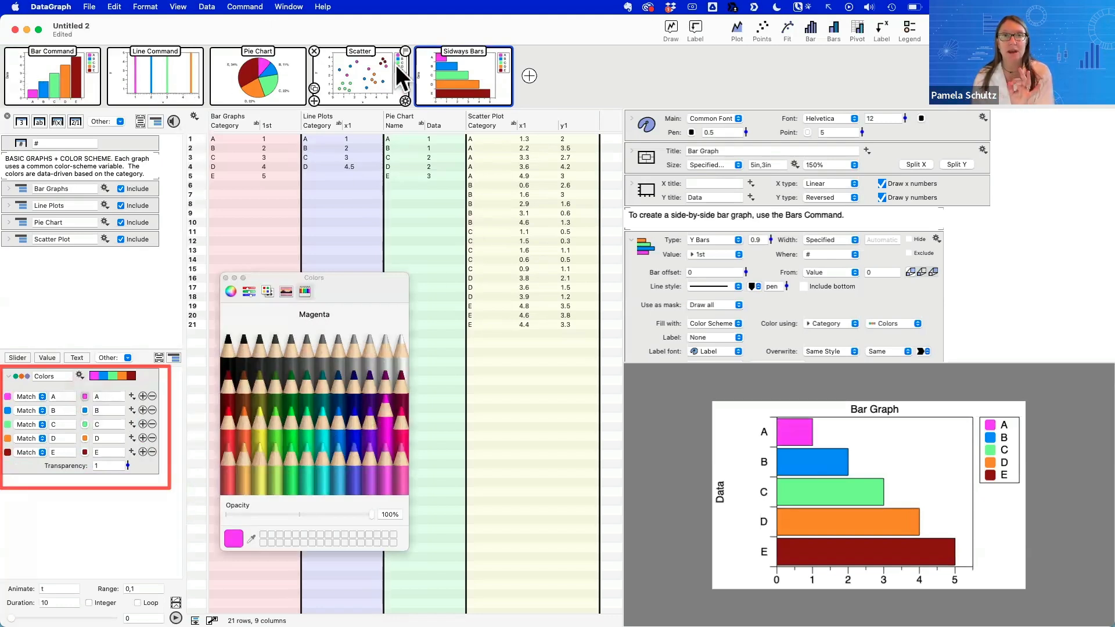
Check category A's new color in all five graphs, from Bar Command to Sidways Bars, and close the color picker
click(72, 75)
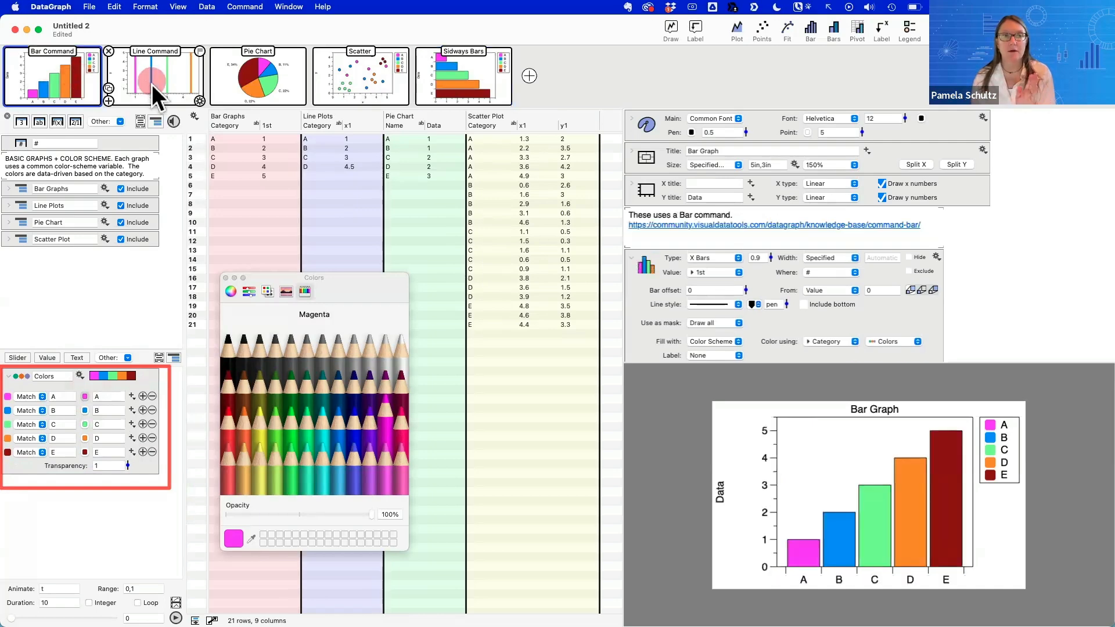
click(151, 85)
click(301, 78)
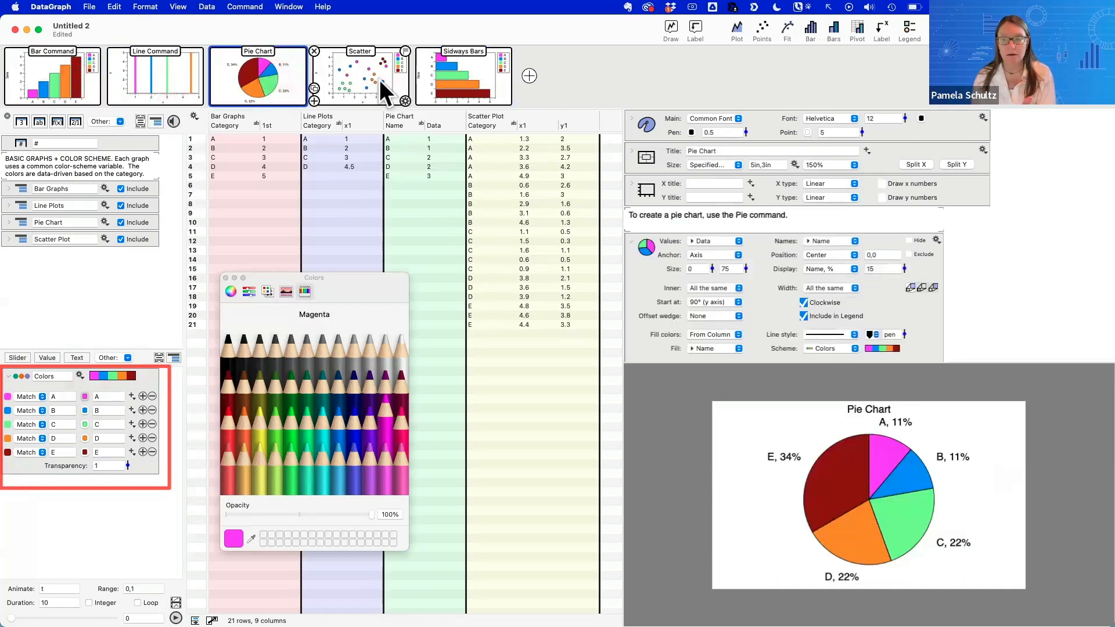
click(367, 81)
click(476, 96)
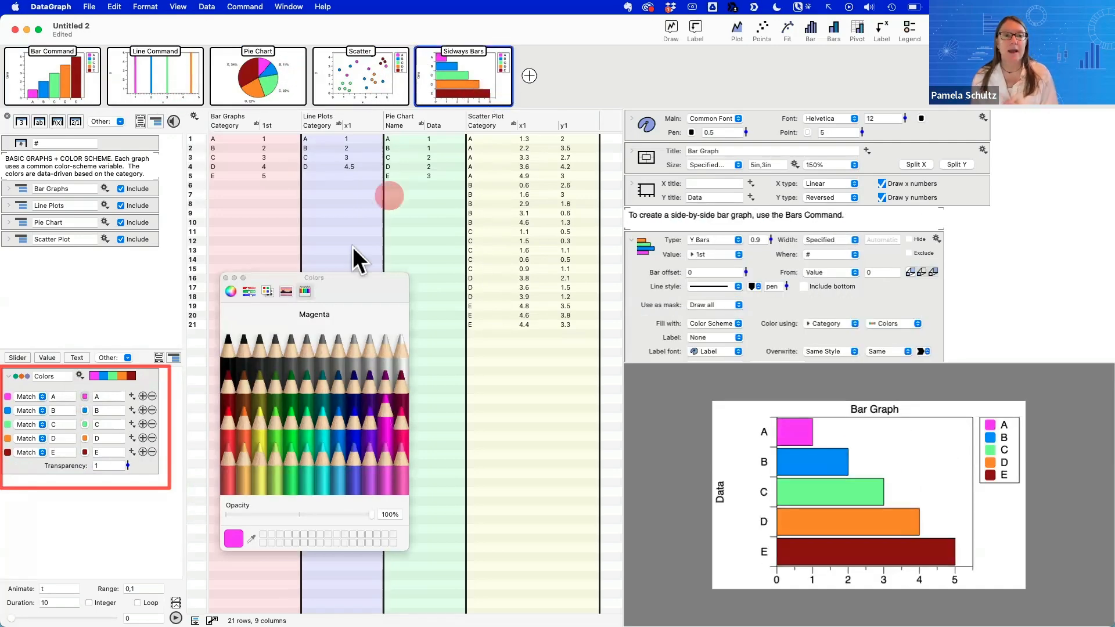
click(226, 278)
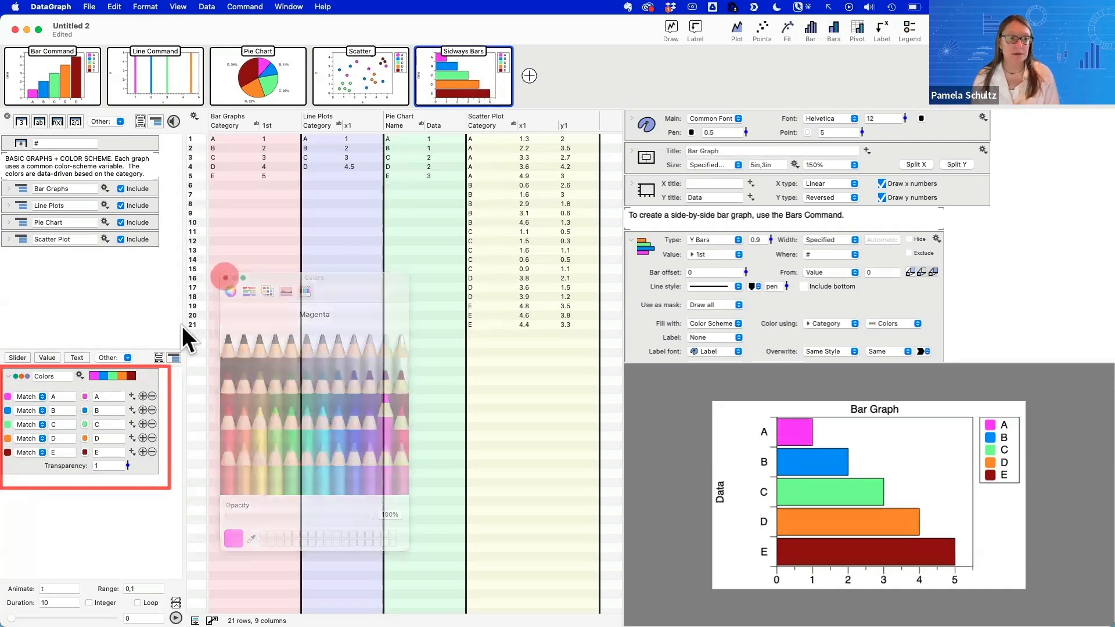
Apply the Yellow Orange Red color suggestion to the Colors scheme variable
click(78, 375)
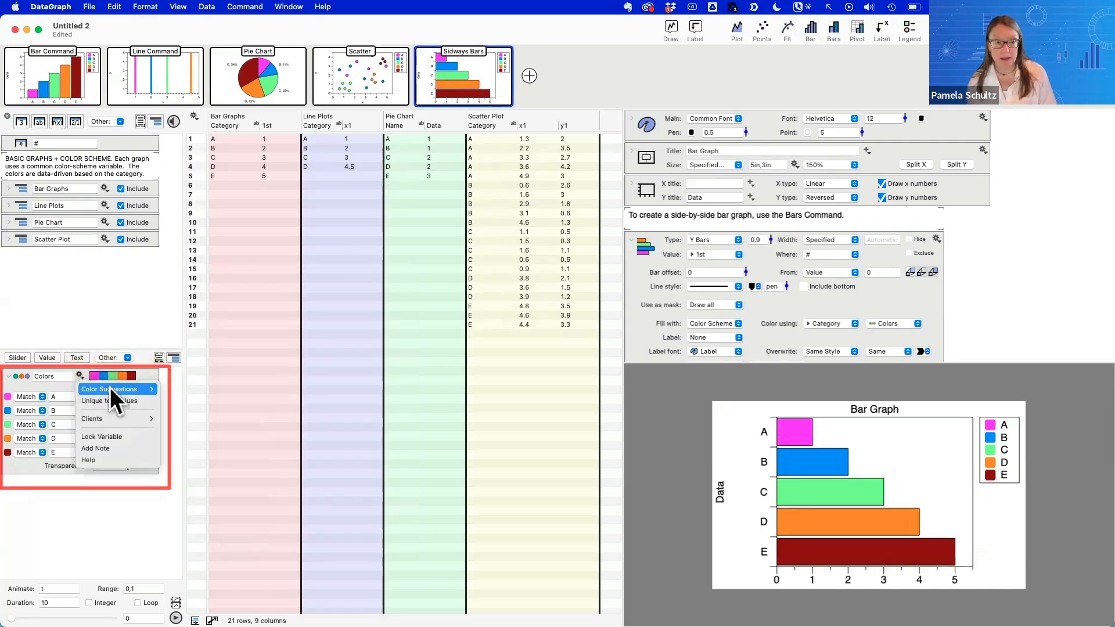
mouse_move(110, 388)
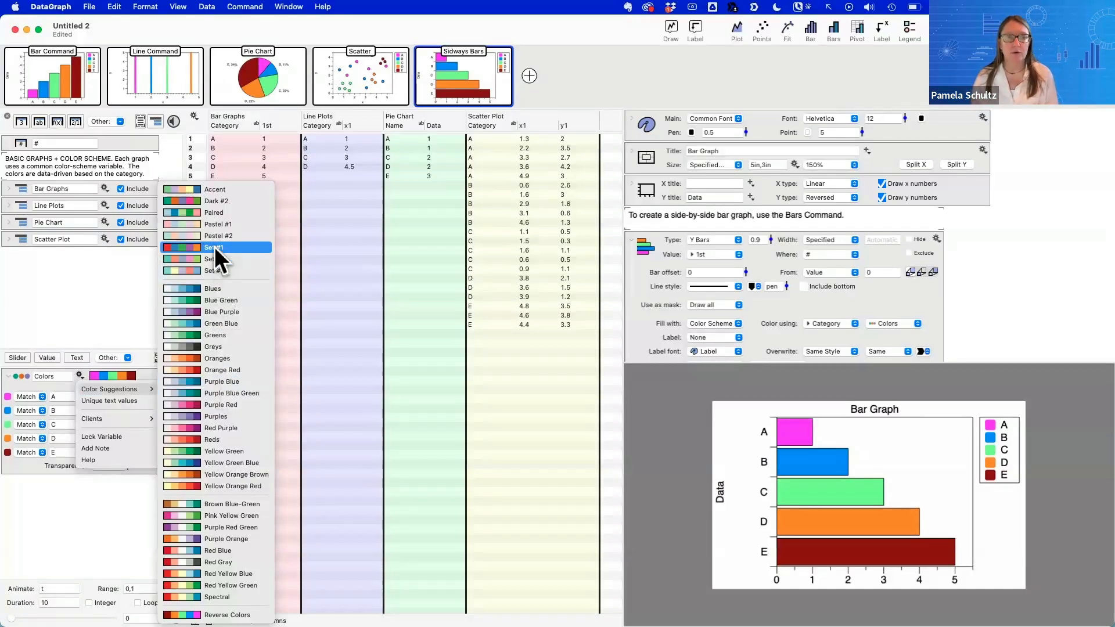
click(79, 374)
click(79, 374)
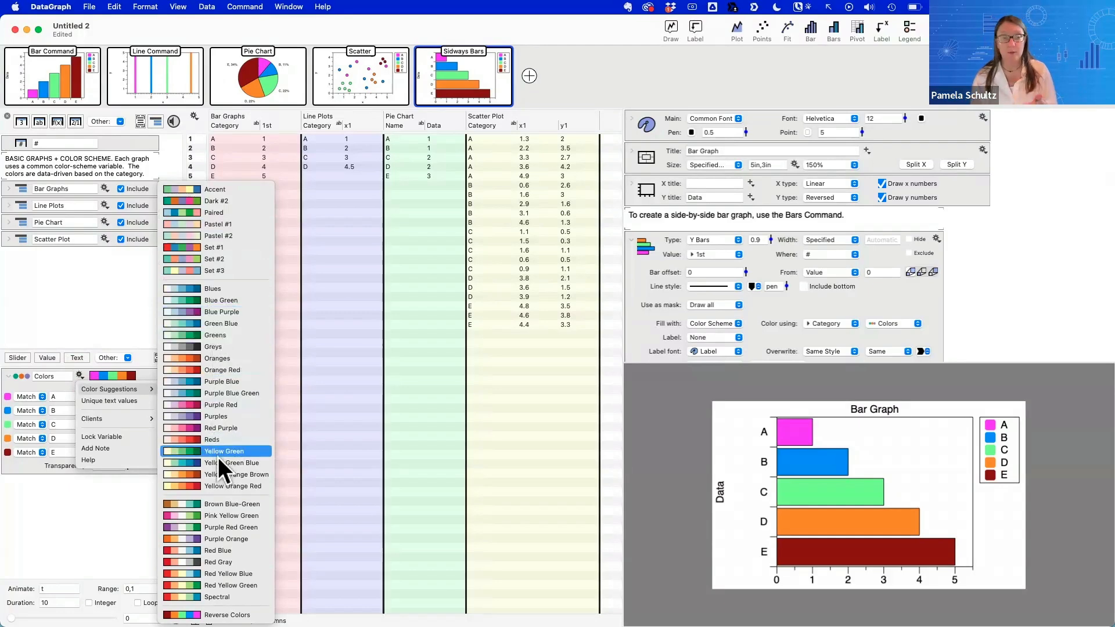
click(212, 486)
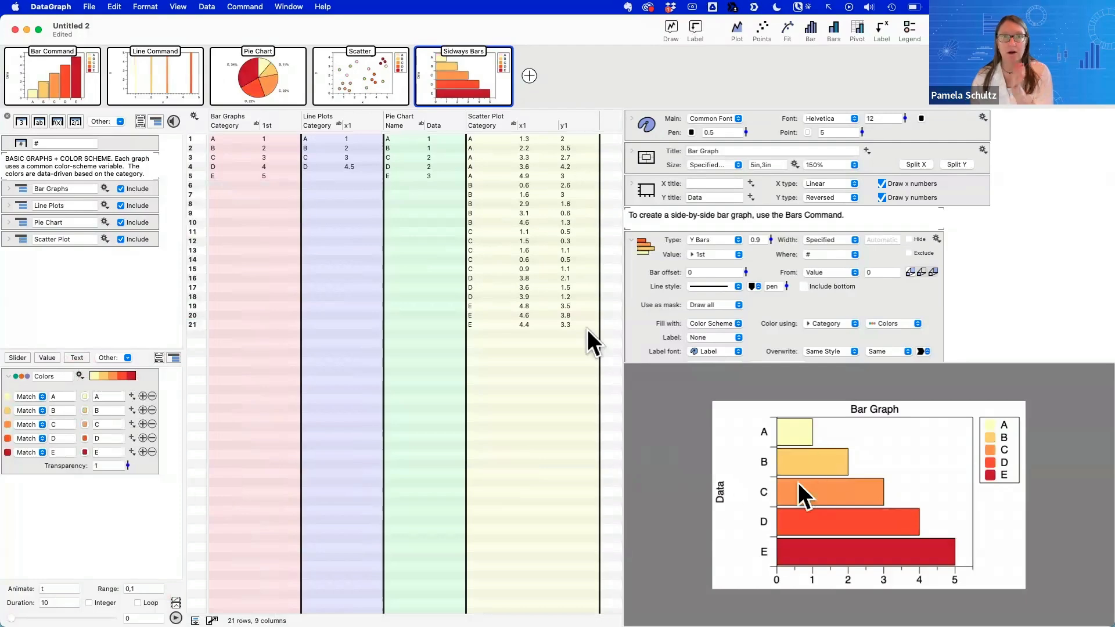
Review how the new palette appears in the bar, line, pie, scatter and sideways bar graphs
click(58, 81)
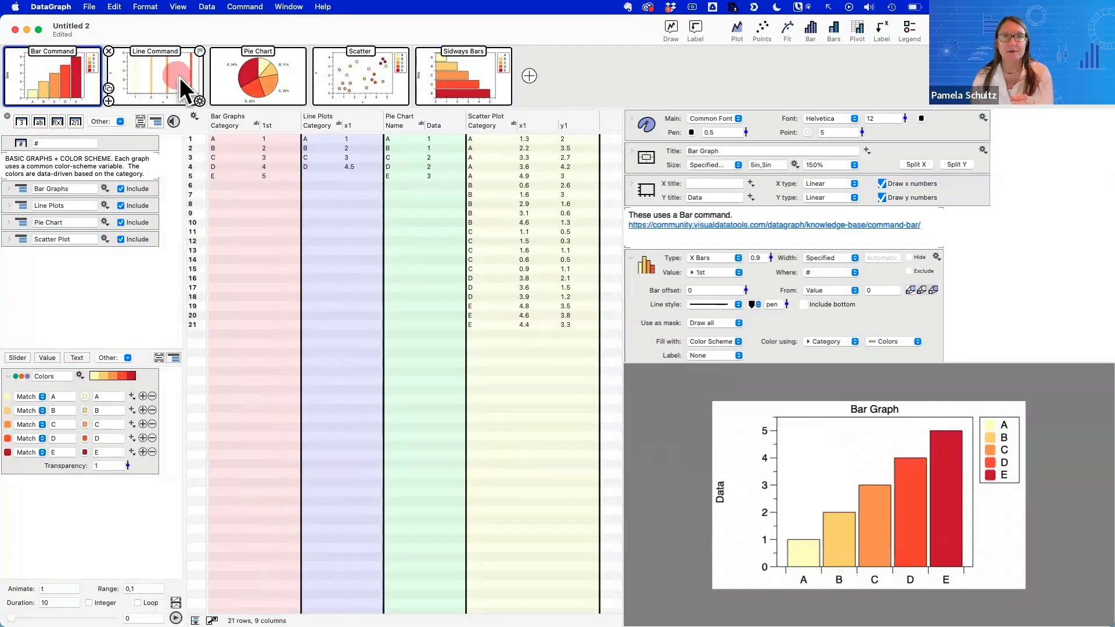
click(179, 78)
click(273, 85)
click(365, 85)
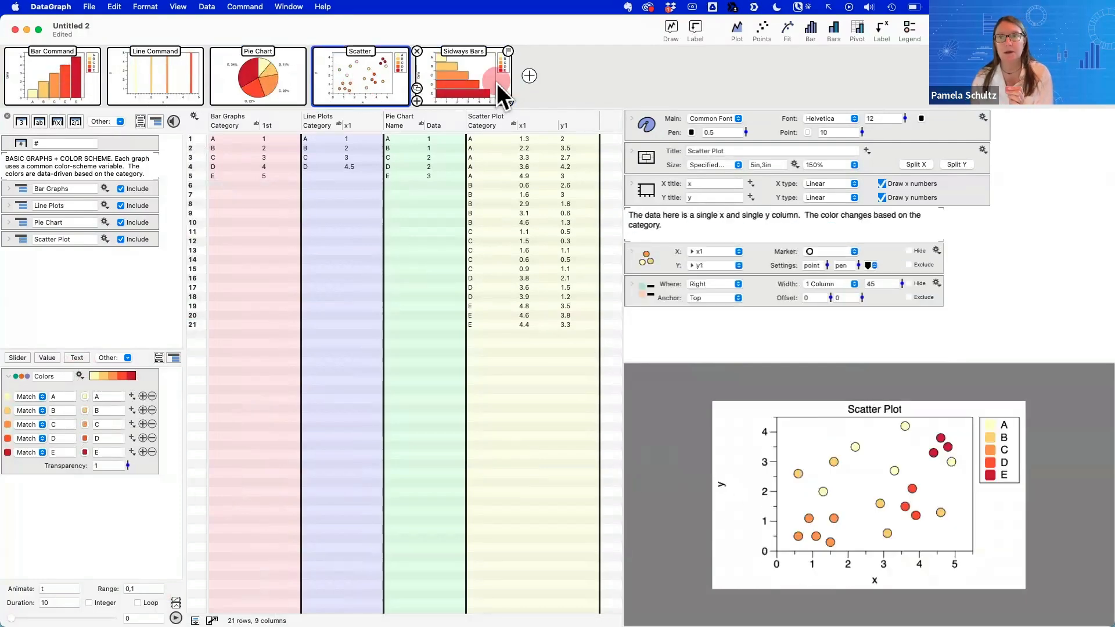
click(496, 83)
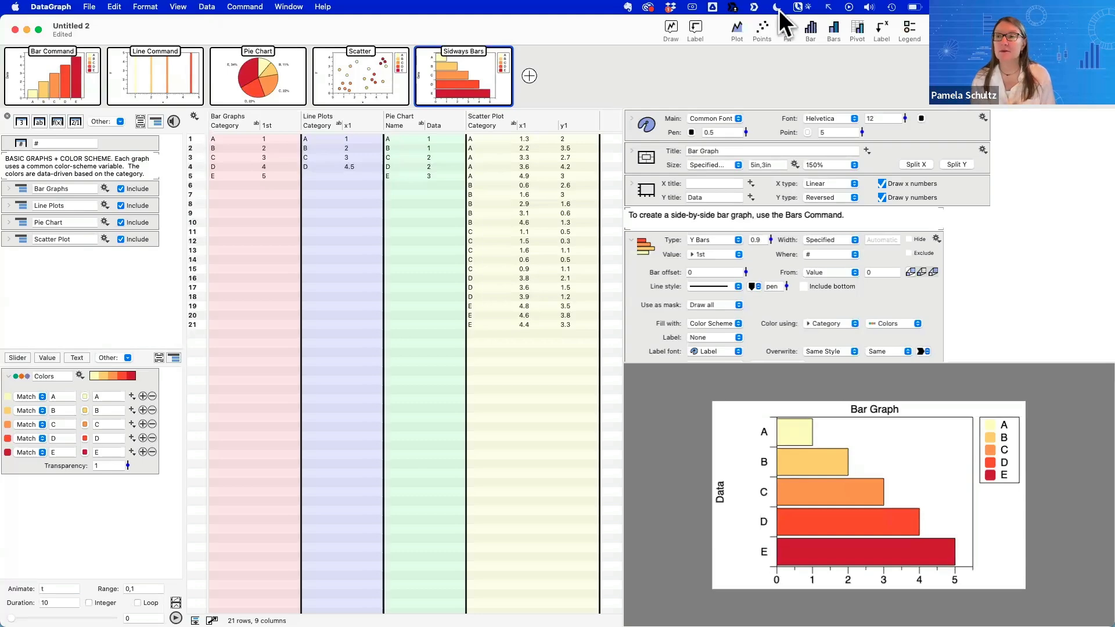
Add a text label to the sideways bar graph and move it beside bar B, at an offset of about 127,36
click(695, 29)
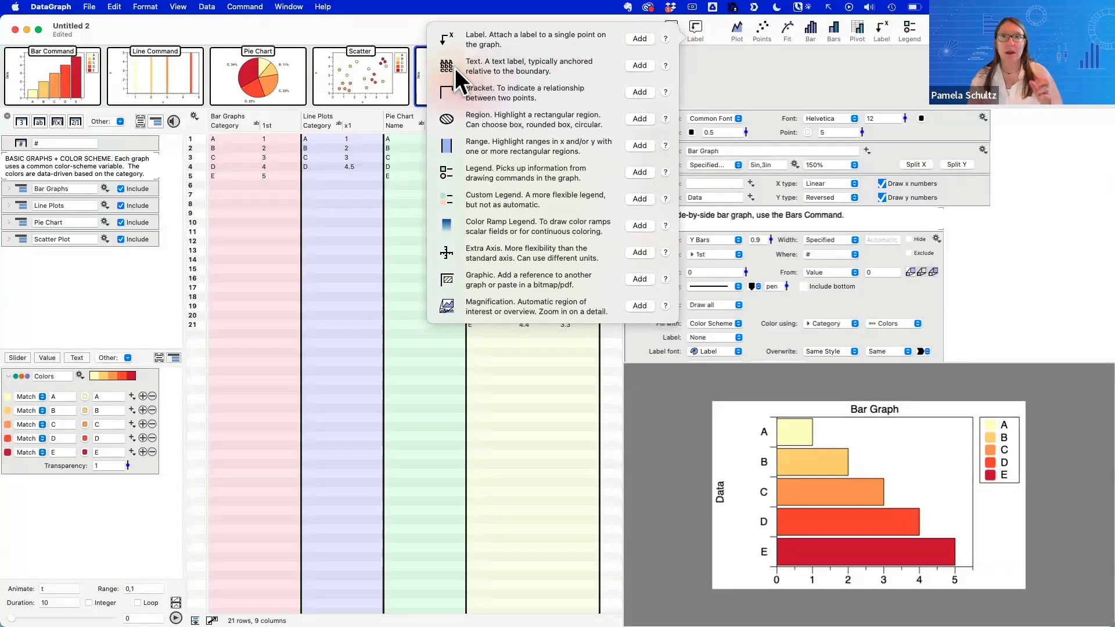
click(639, 65)
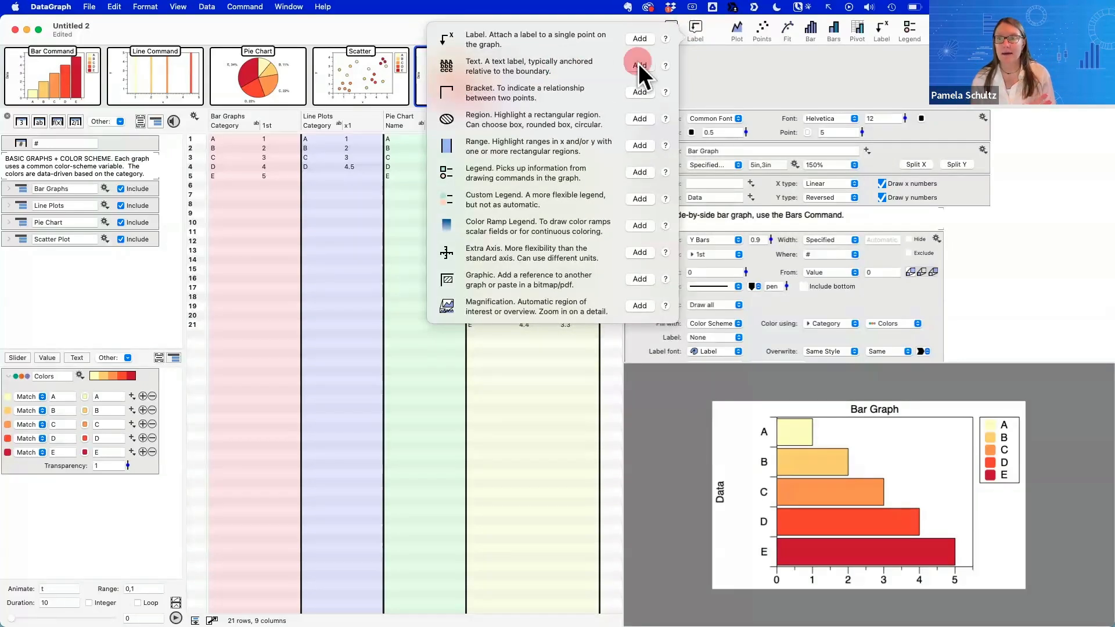
drag(790, 427, 904, 458)
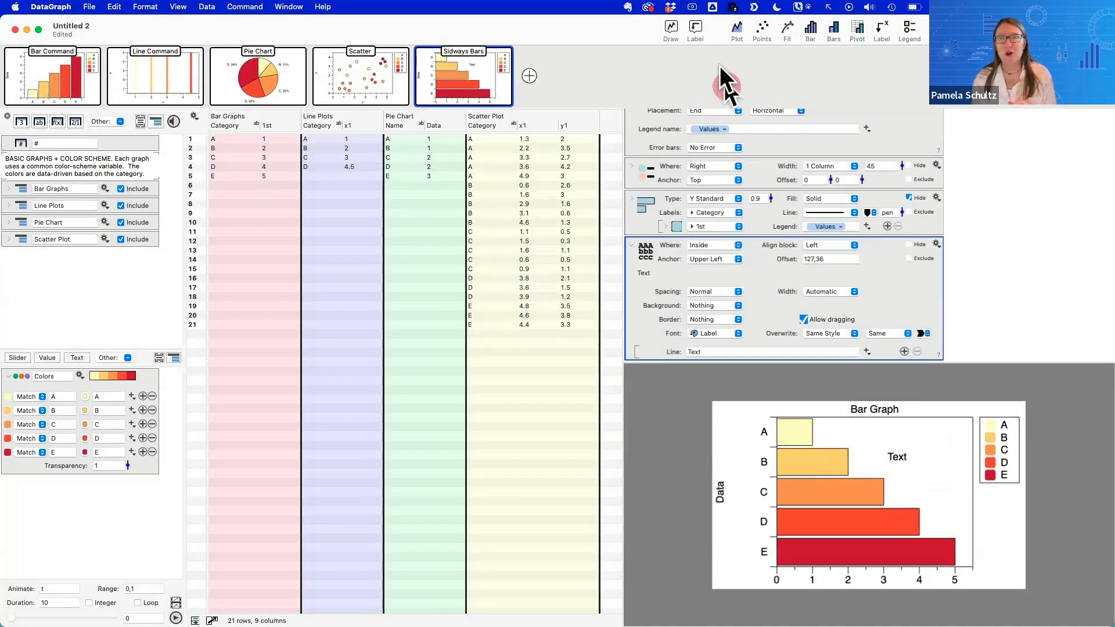
Try an oval region around the text label on the bar graph, remove the region, and reselect the label
click(696, 26)
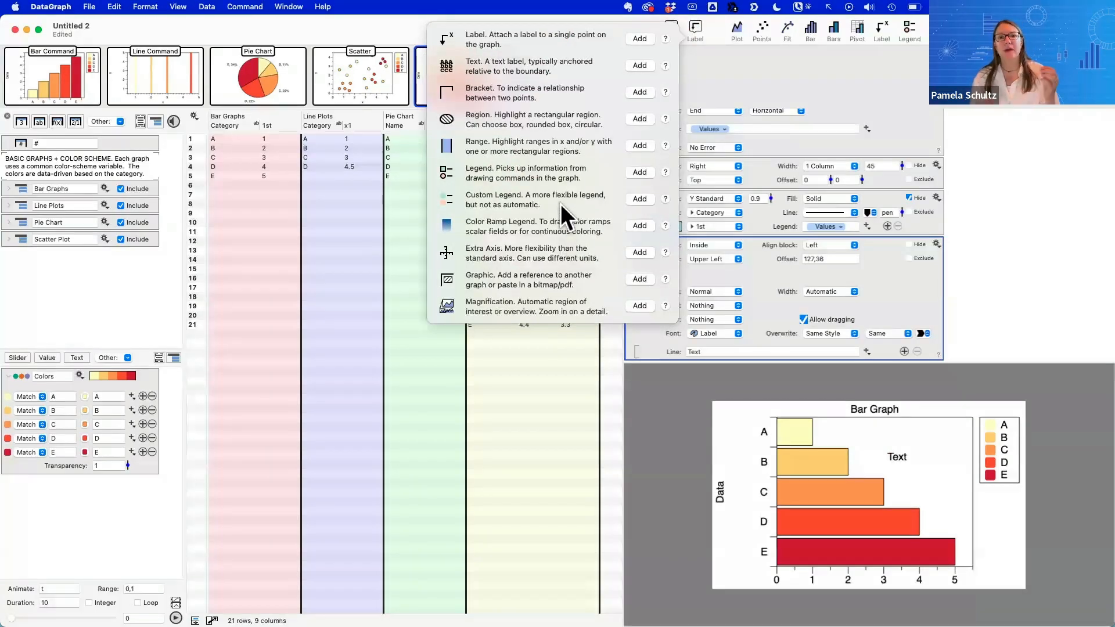
click(636, 116)
click(869, 493)
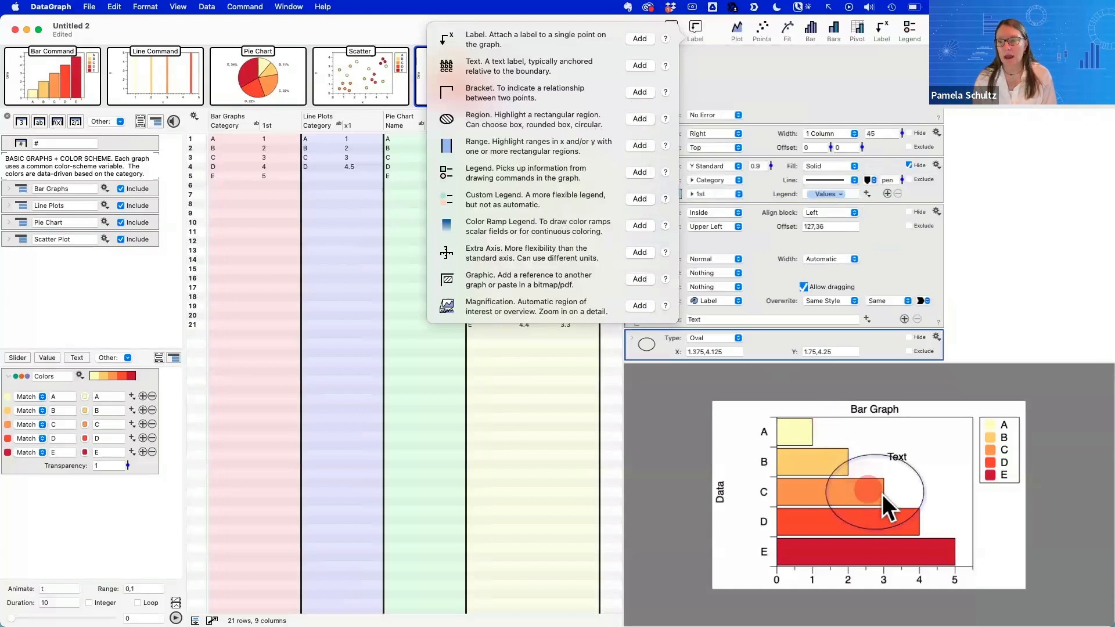
drag(870, 490, 887, 462)
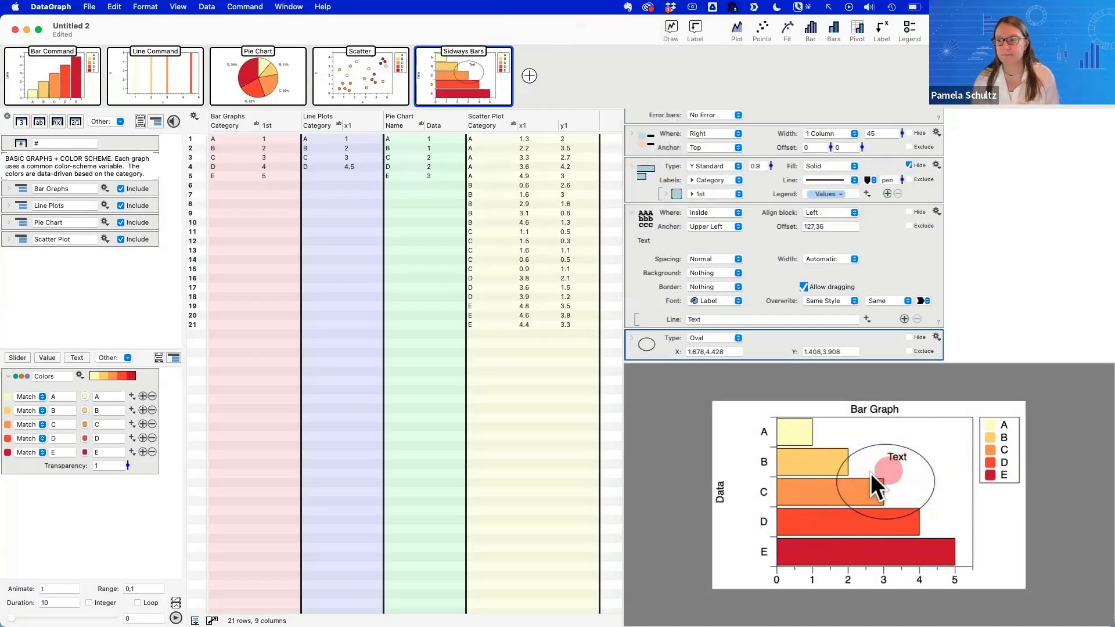
key(Delete)
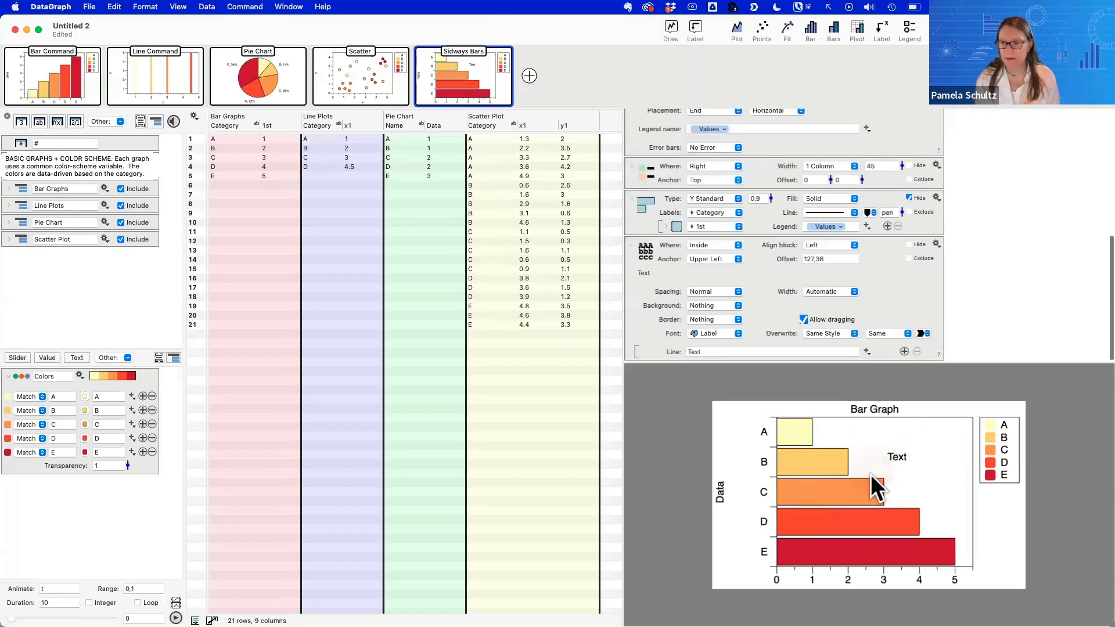
click(904, 455)
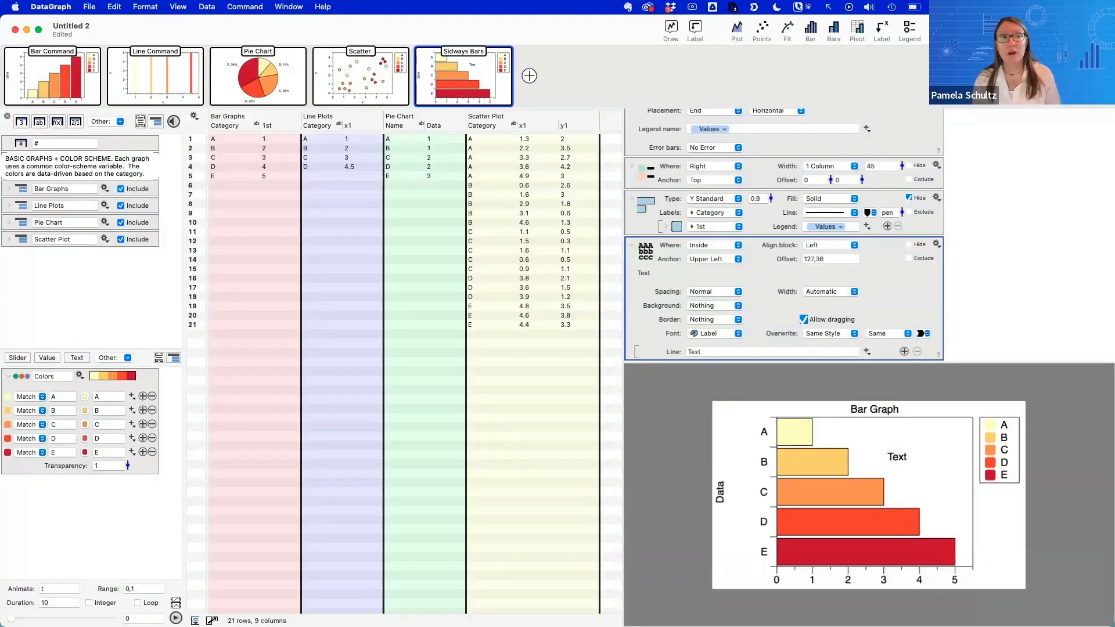
Rename the first category in the Bar Graphs data as apples and switch to the Bar Command graph
click(227, 139)
text(app)
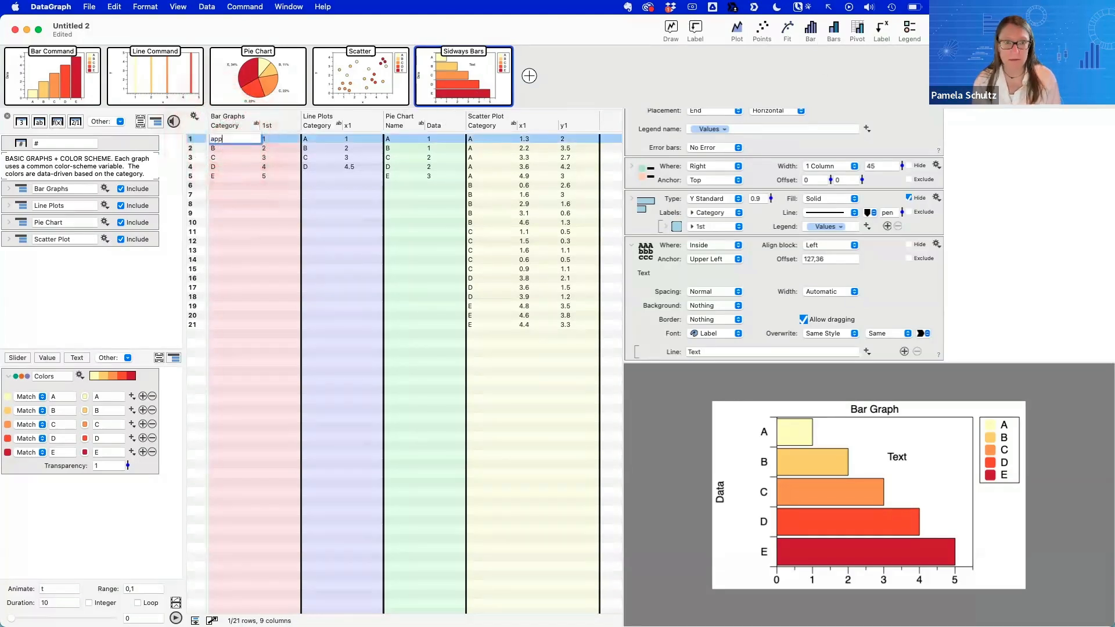
text(les)
key(Return)
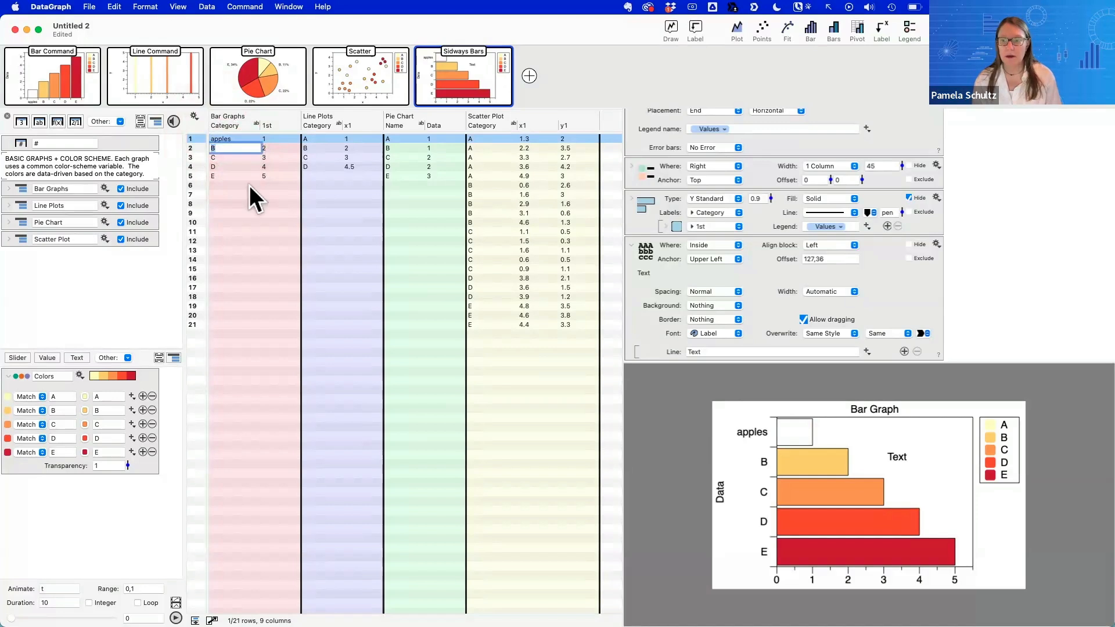
click(62, 78)
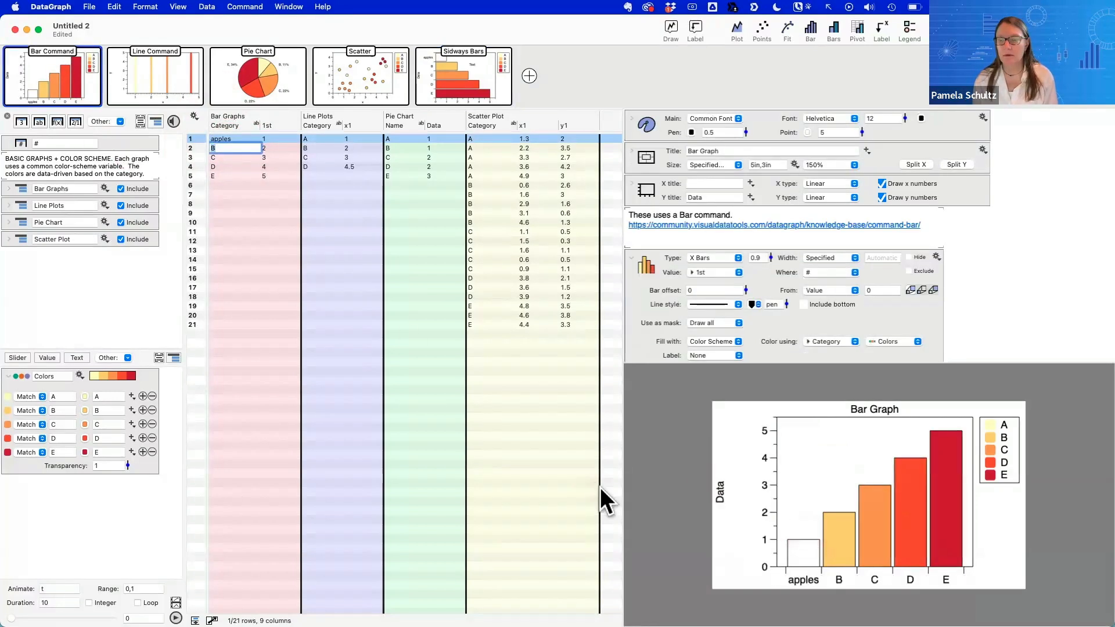
Lengthen the first Bar Graphs category name to "apples apples"
click(235, 140)
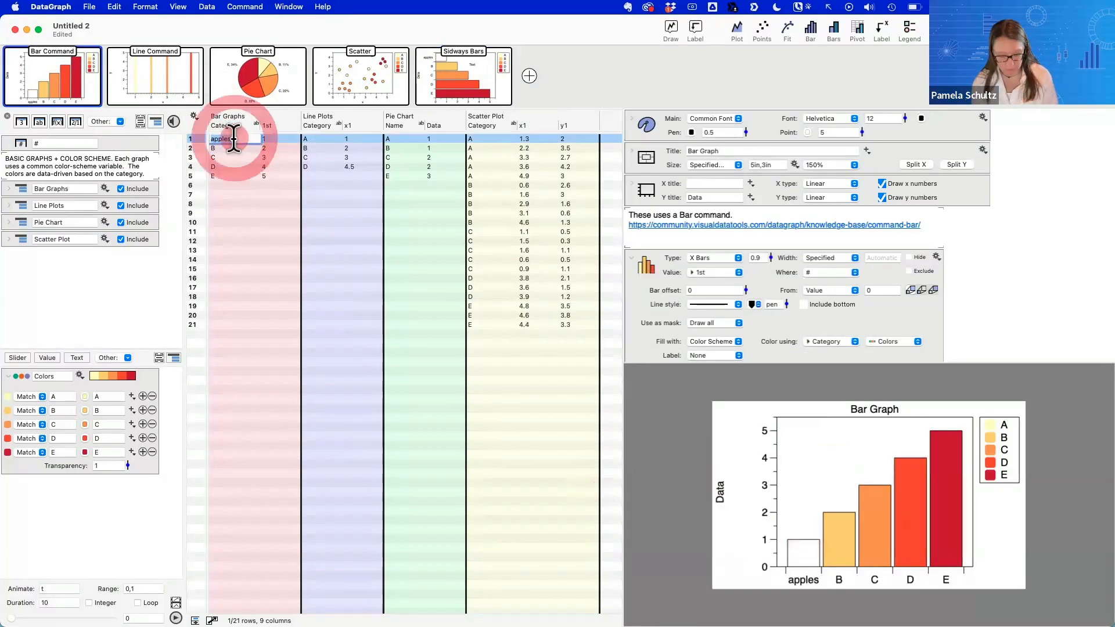
click(243, 140)
text(apples)
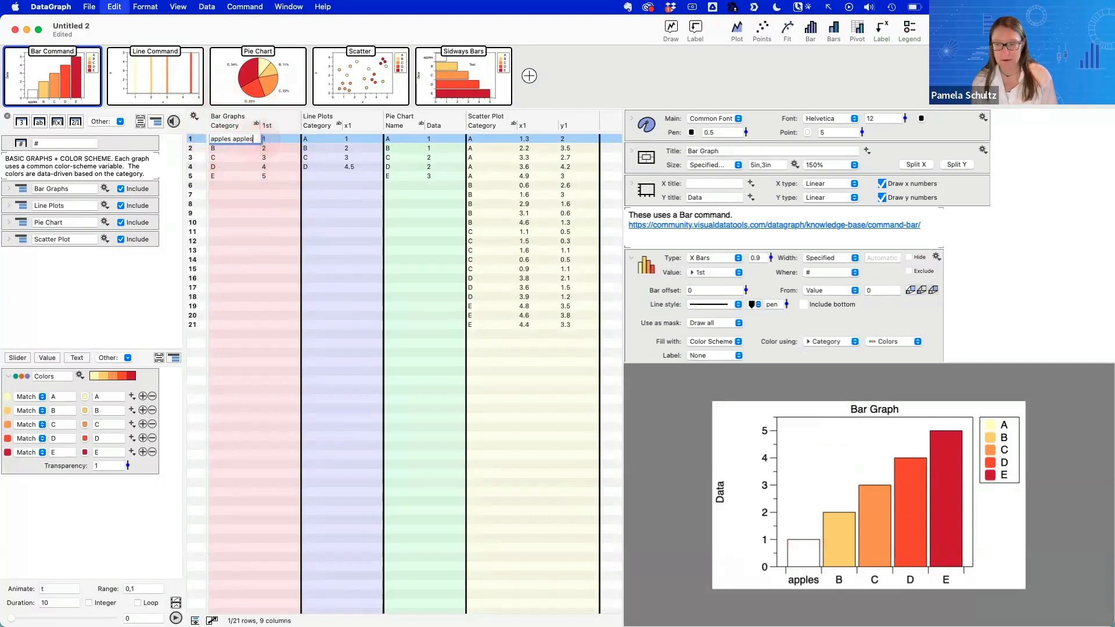
key(Return)
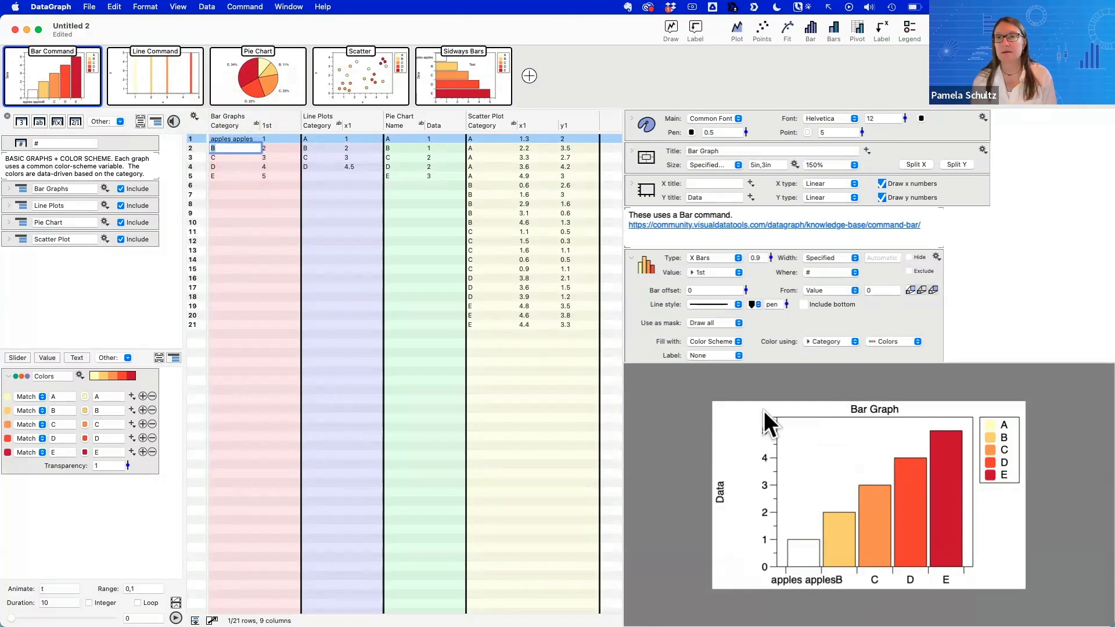
Expand the bar graph's axis settings and slant the x tick labels by about 30 degrees
click(632, 183)
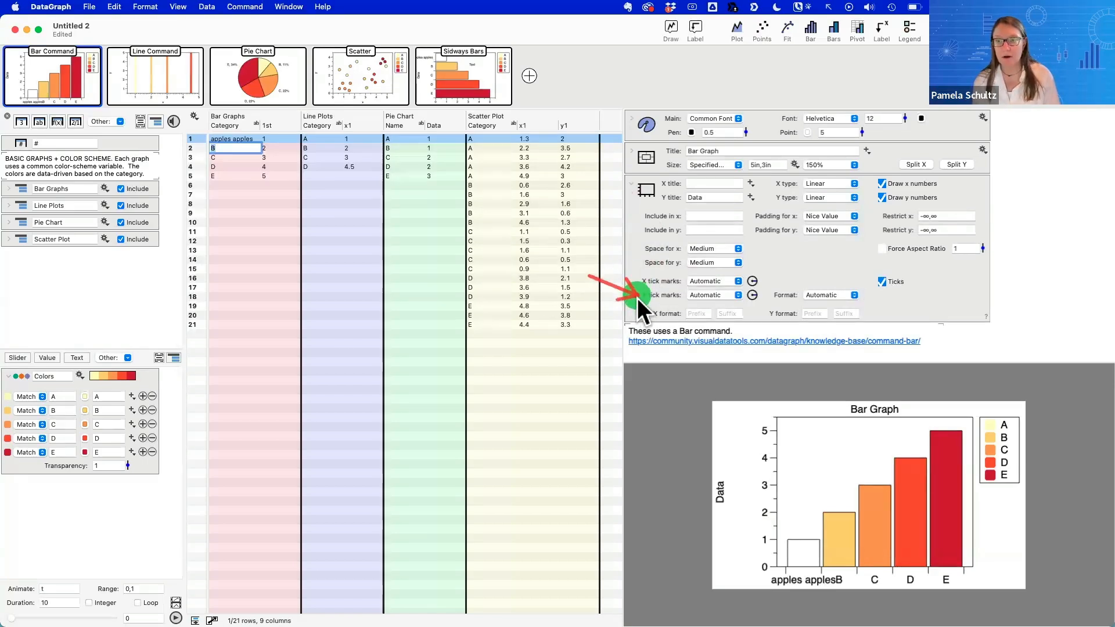
click(727, 296)
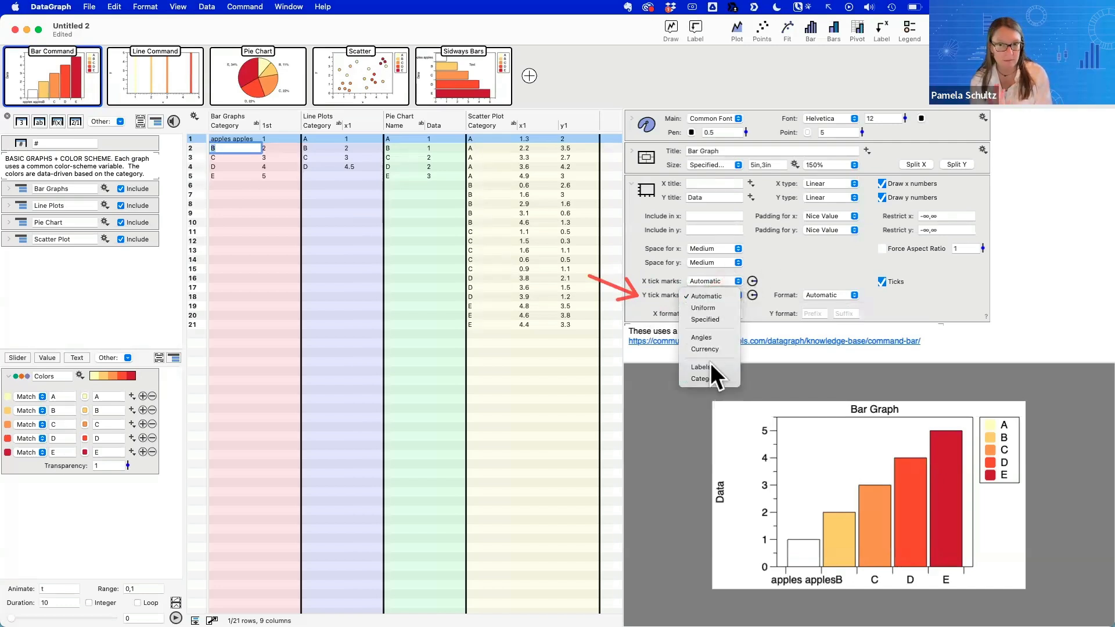
click(767, 313)
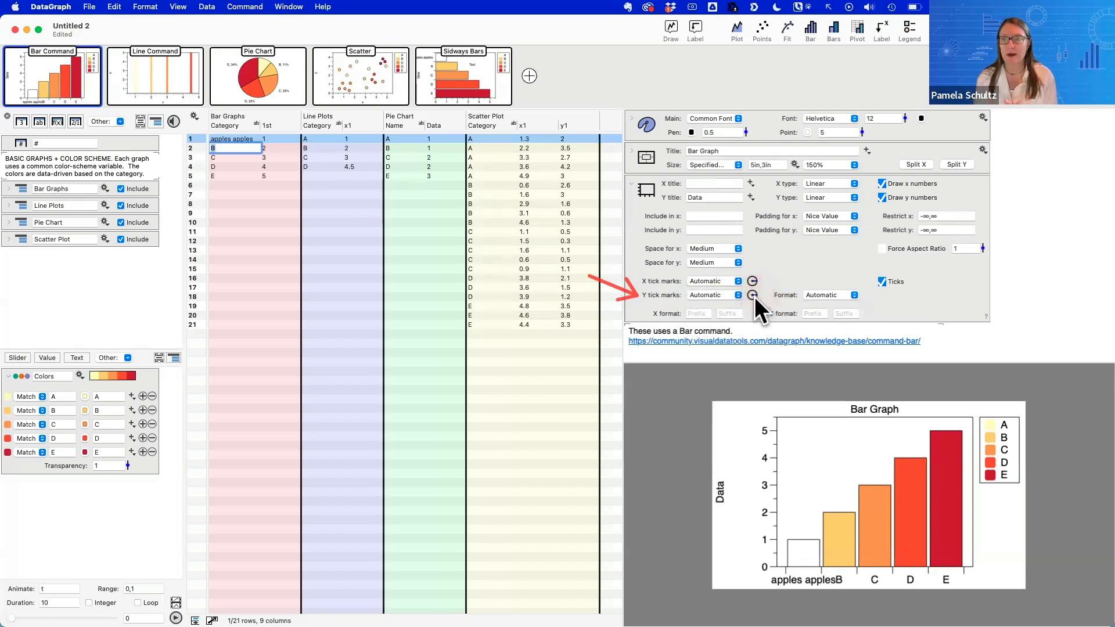
click(754, 296)
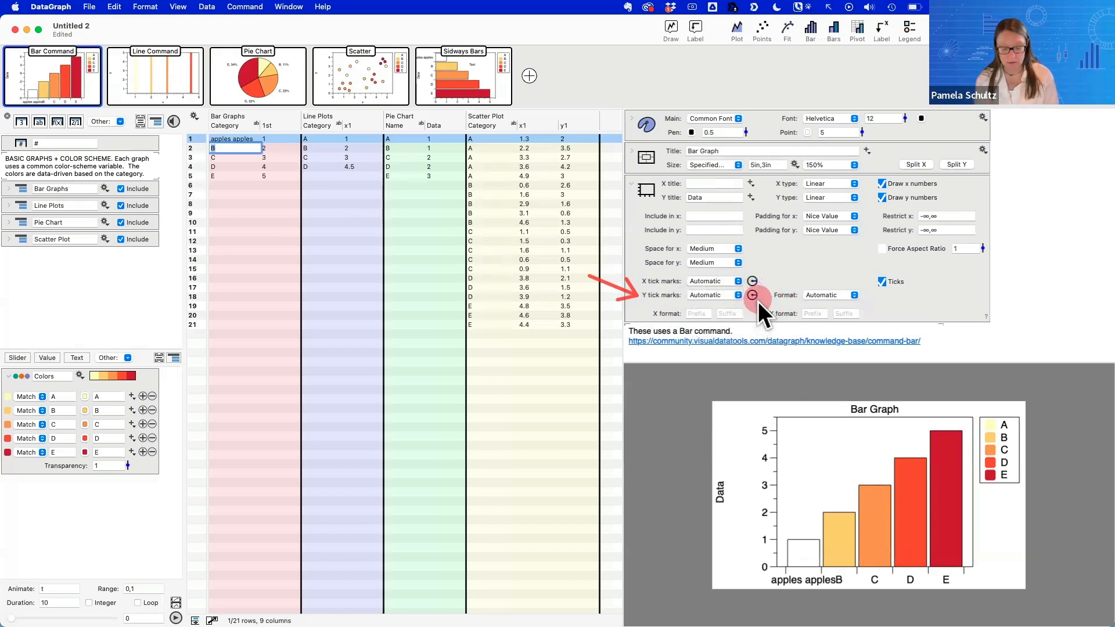
click(753, 281)
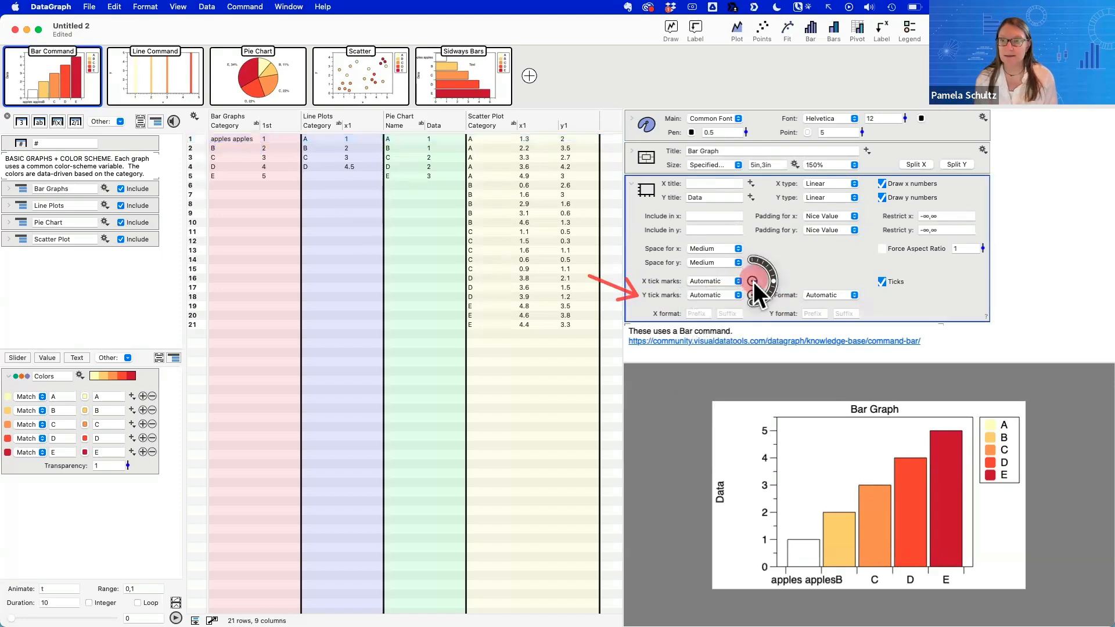
drag(754, 281, 762, 278)
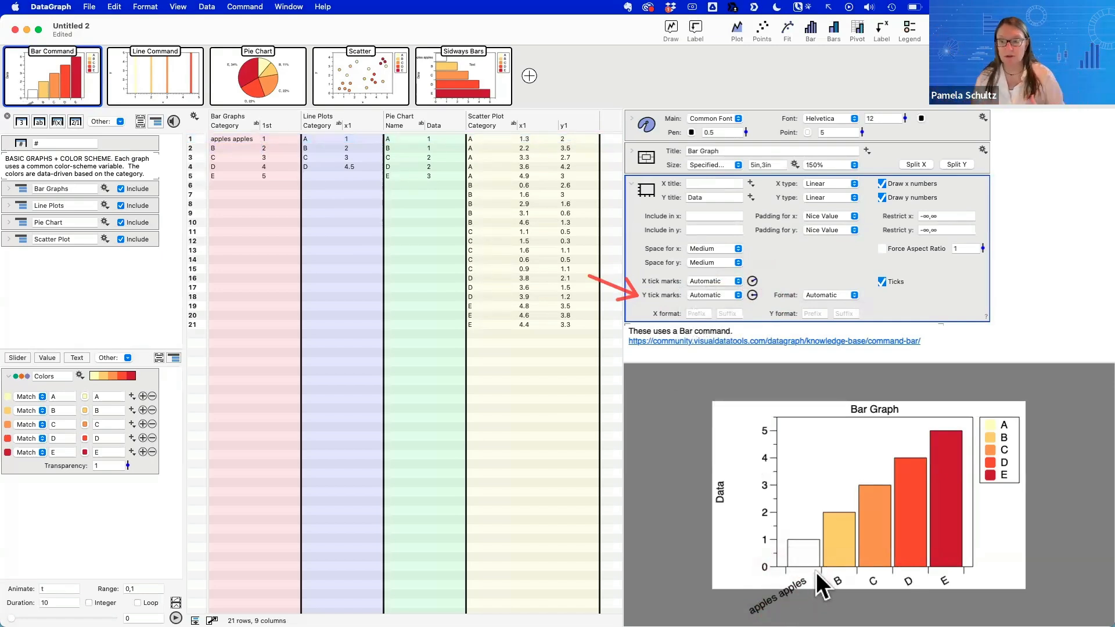
mouse_move(755, 281)
mouse_down()
mouse_move(755, 271)
mouse_move(765, 288)
mouse_move(761, 277)
mouse_up()
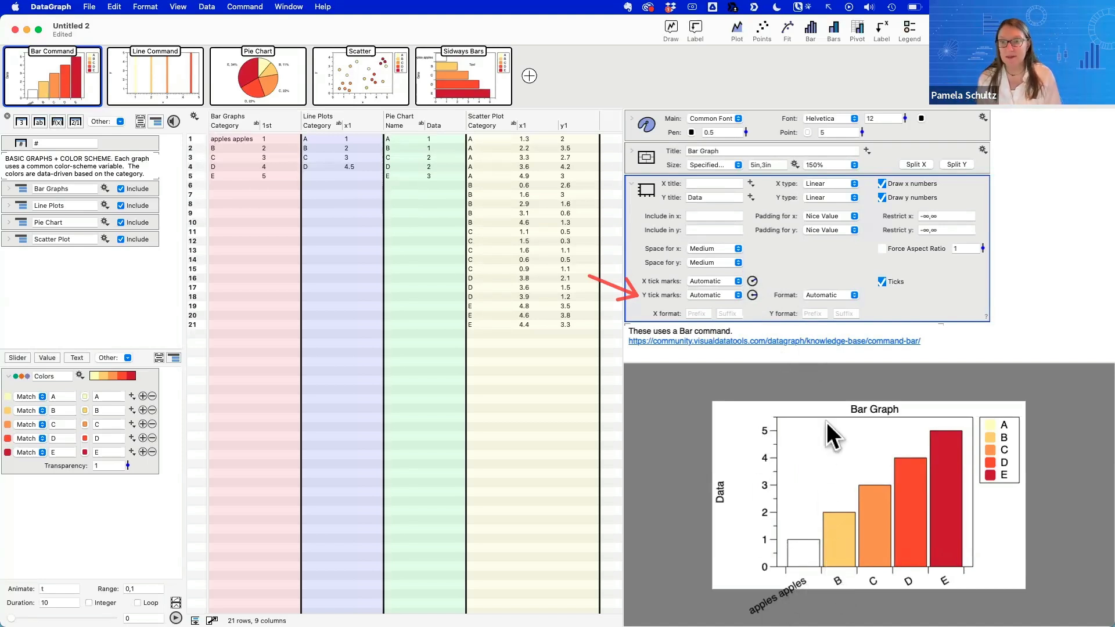
Set the space for x to Extra high and slant the x tick labels to about 45 degrees
drag(823, 565, 823, 591)
click(645, 267)
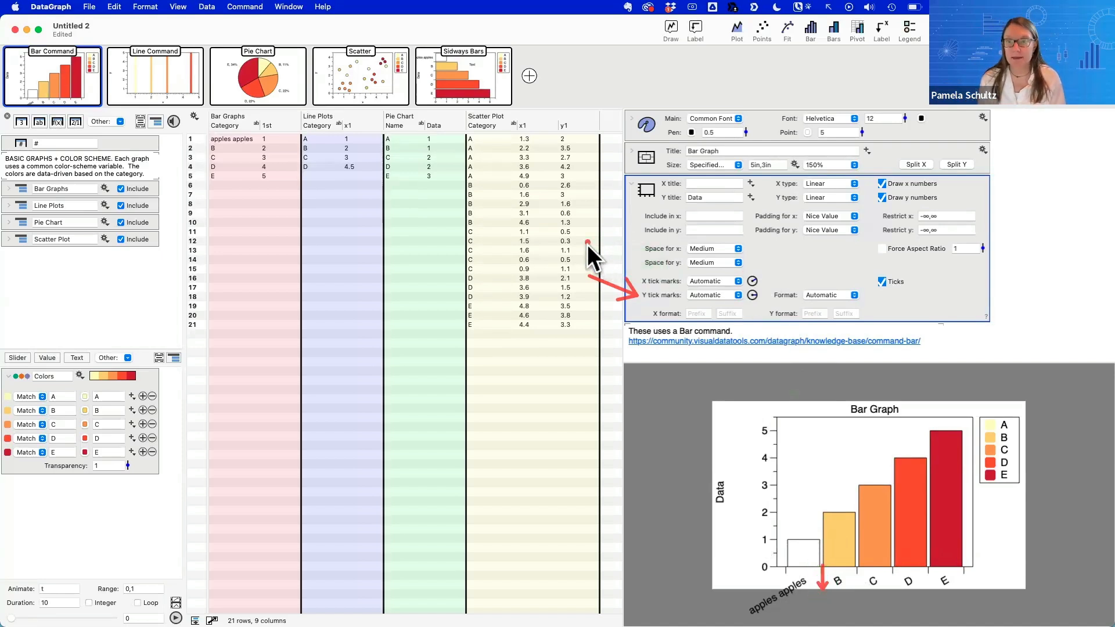
drag(587, 242, 645, 250)
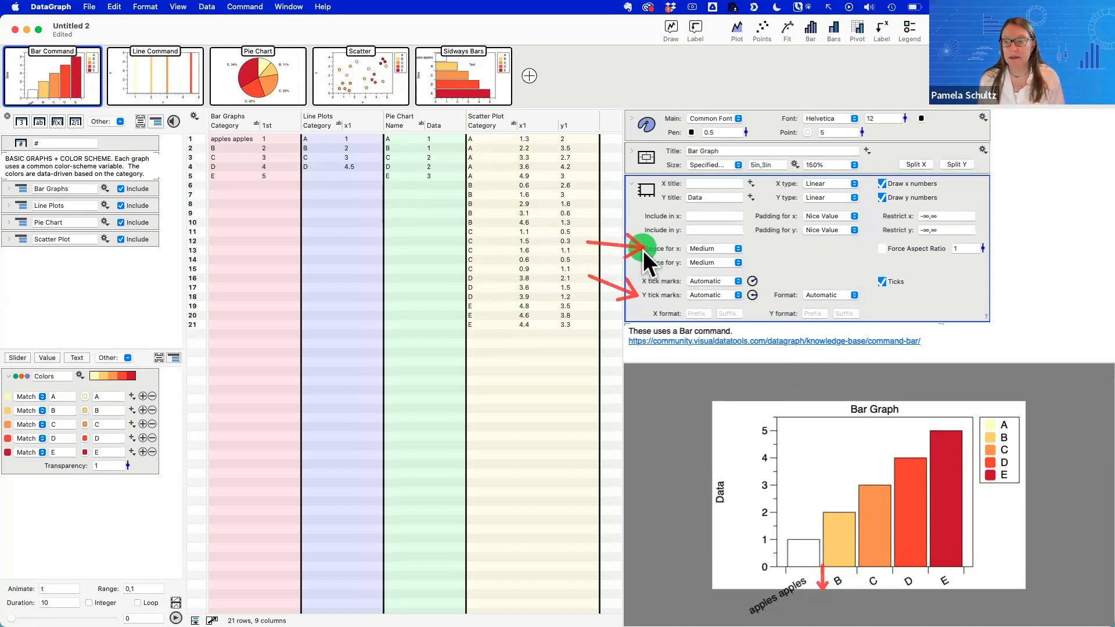
click(737, 248)
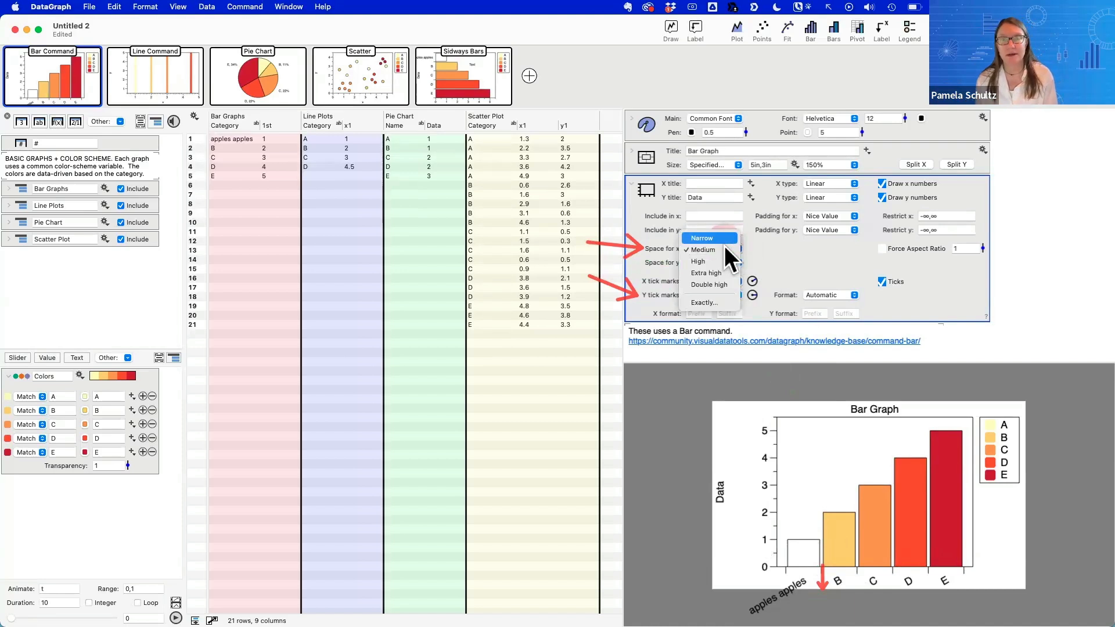
click(718, 263)
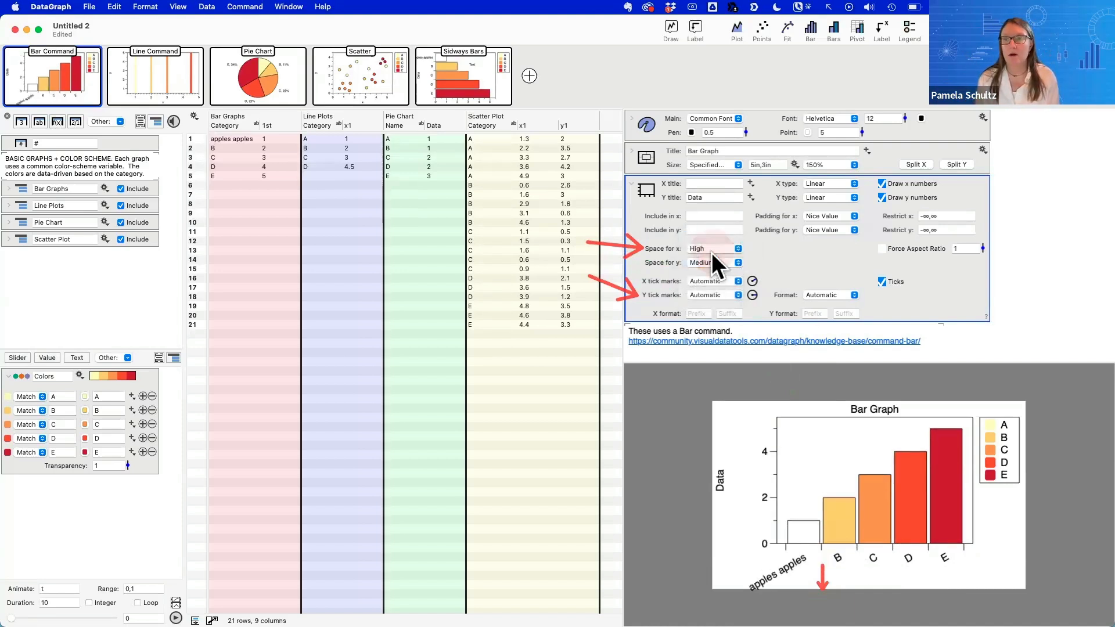
click(718, 250)
click(714, 264)
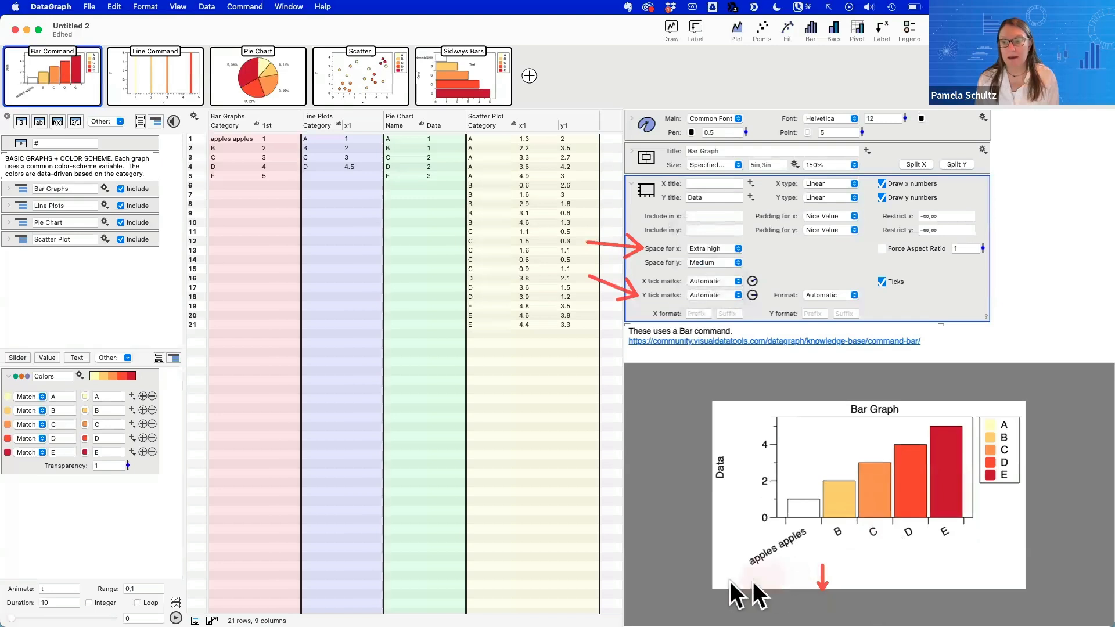
drag(758, 281, 761, 277)
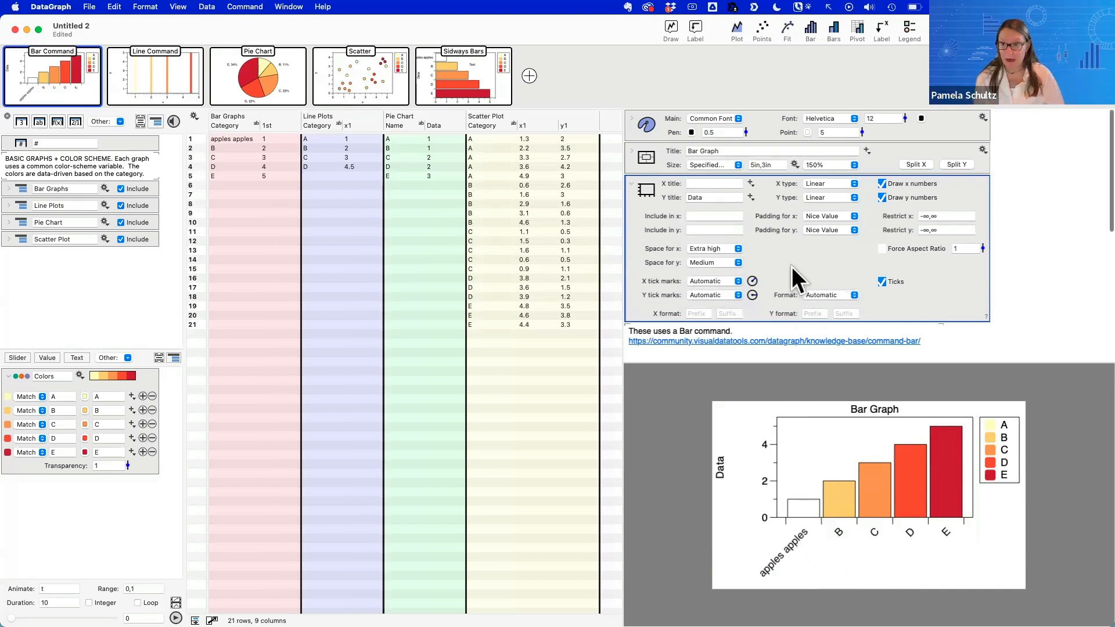
key(ctrl+a)
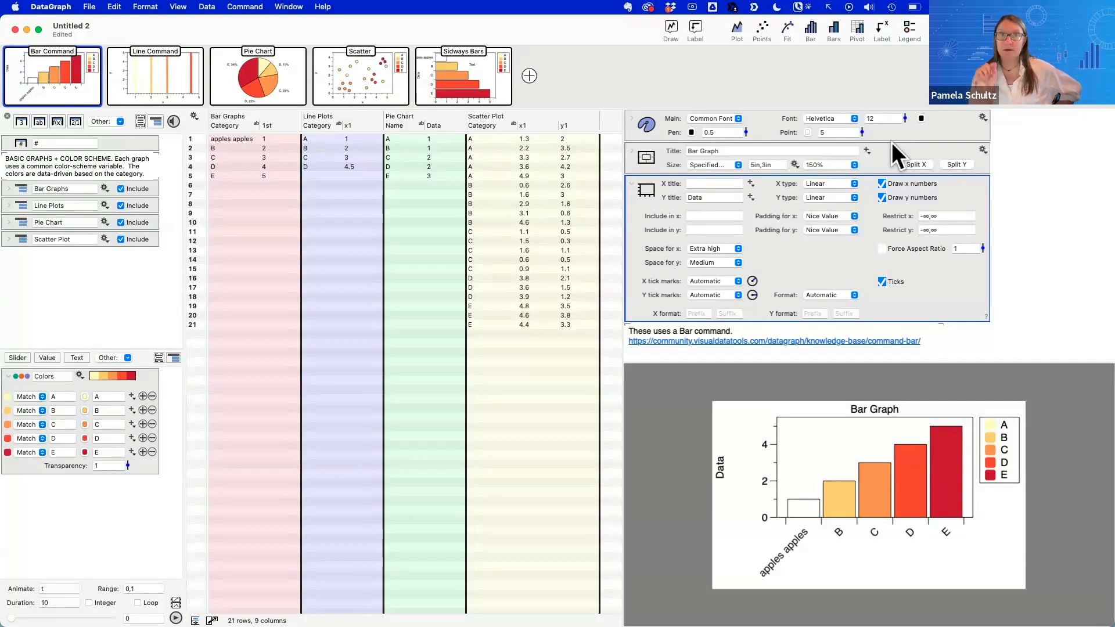
Add a Link to URL/File entry to the data list and expand its reload options
click(119, 121)
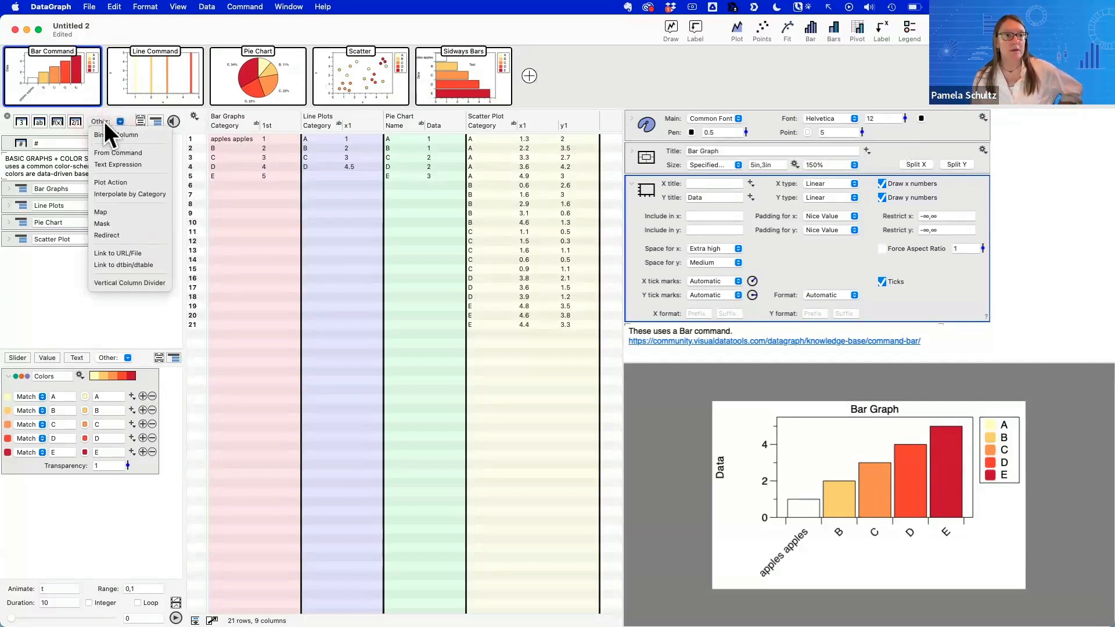
click(123, 254)
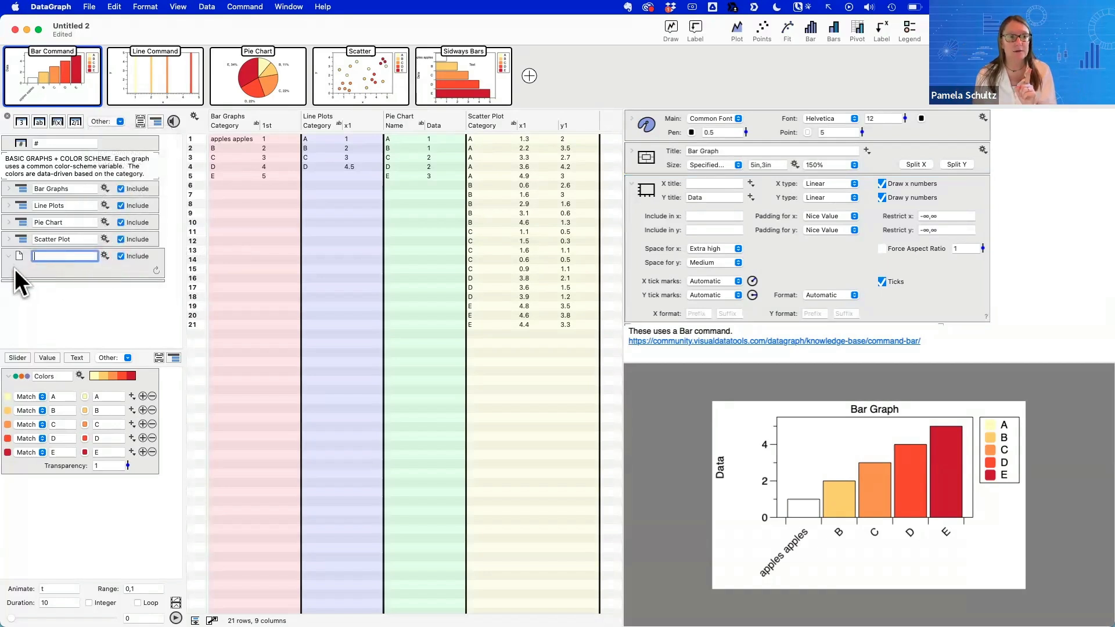
click(15, 271)
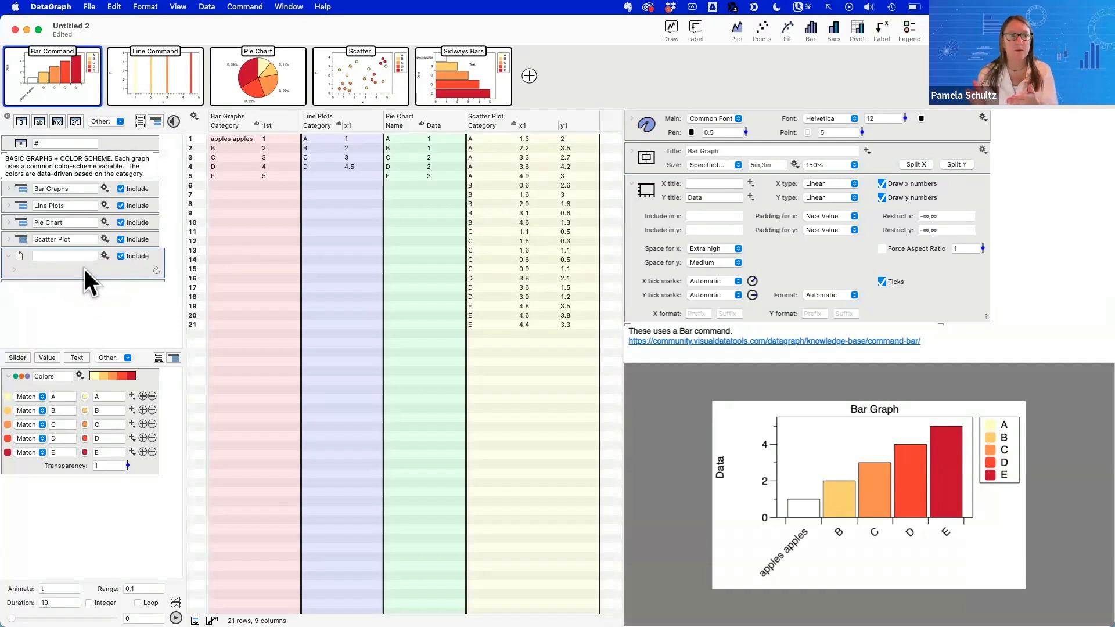
click(14, 270)
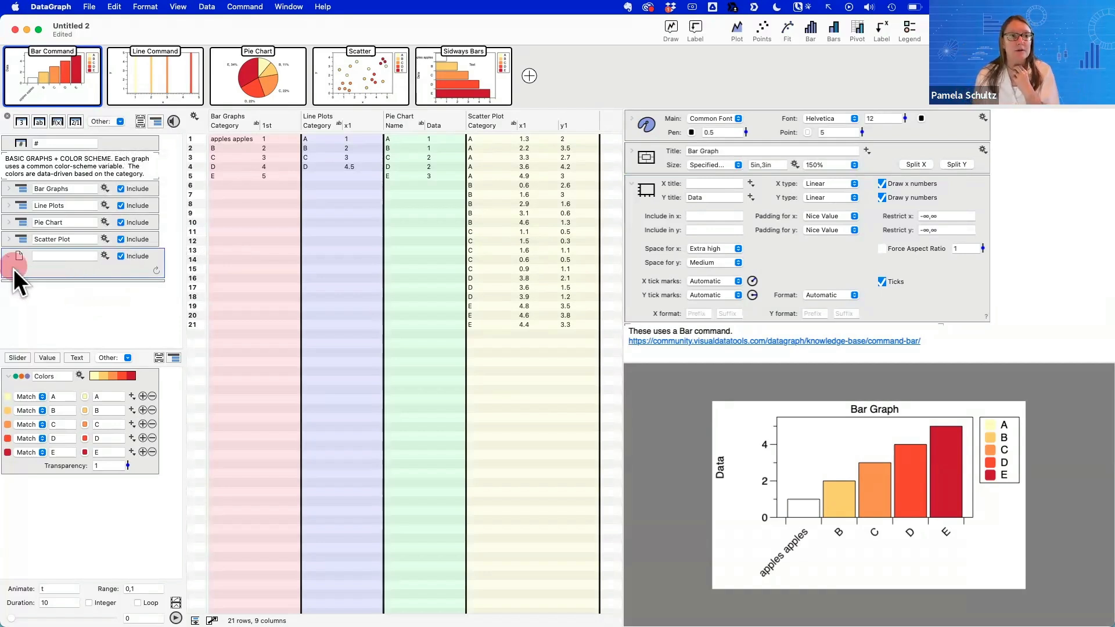
scroll(119, 321, down, 2)
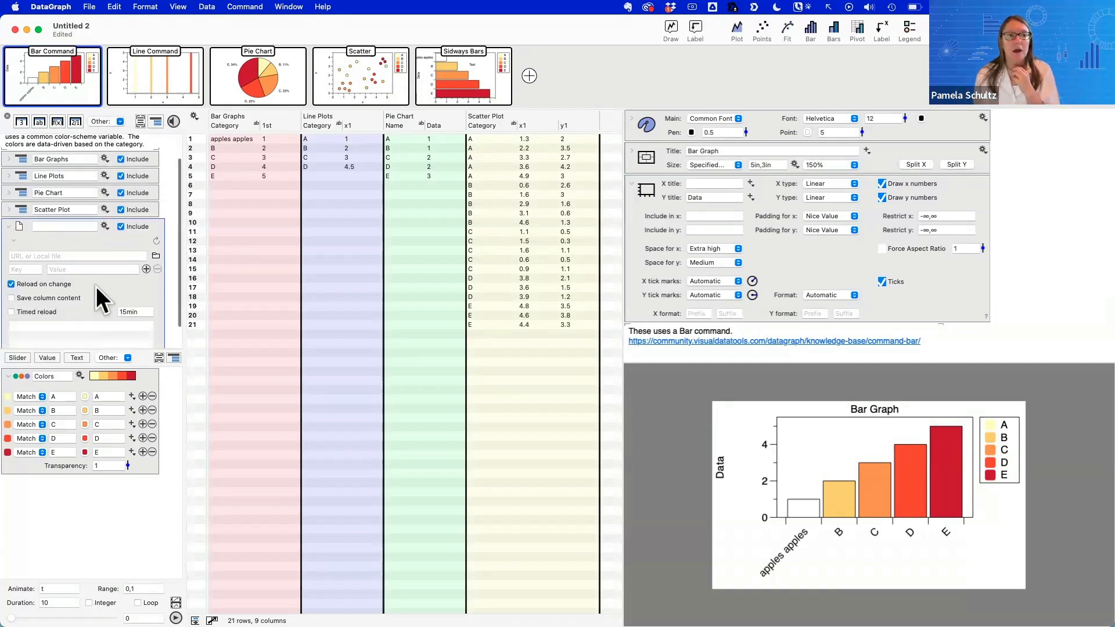
scroll(102, 301, down, 1)
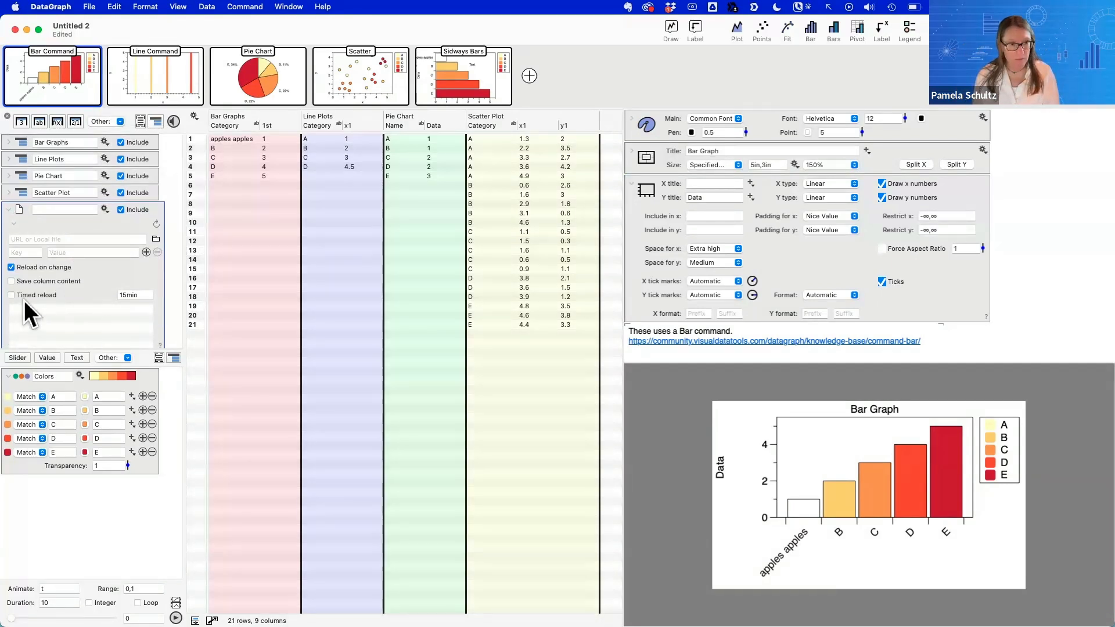
Enable timed reload for the linked file and open its reload interval for editing
drag(5, 286, 74, 304)
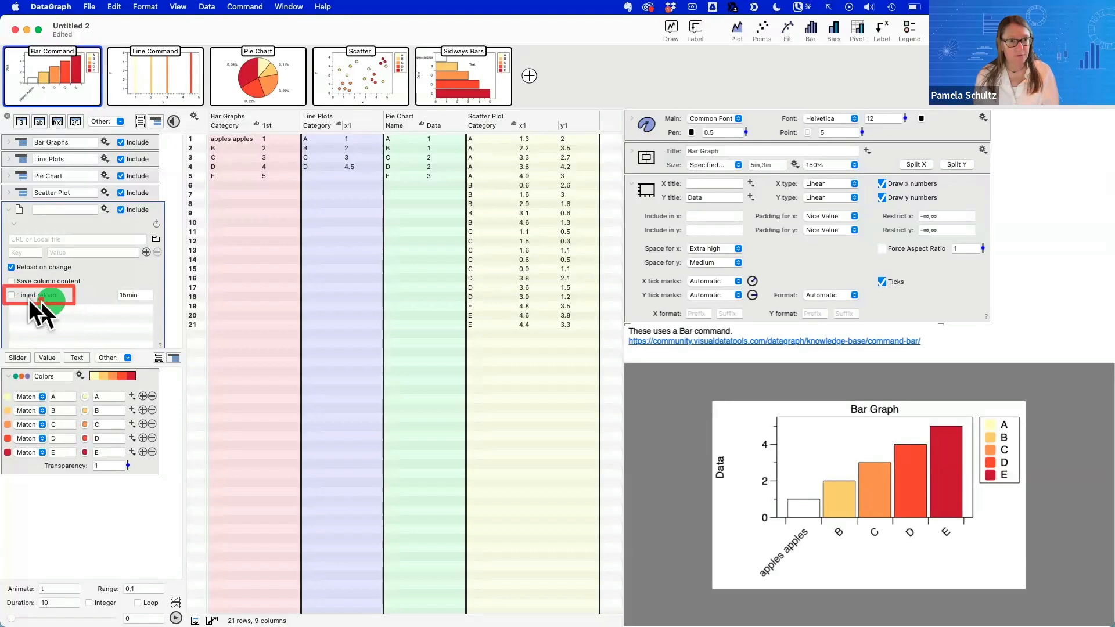
click(12, 296)
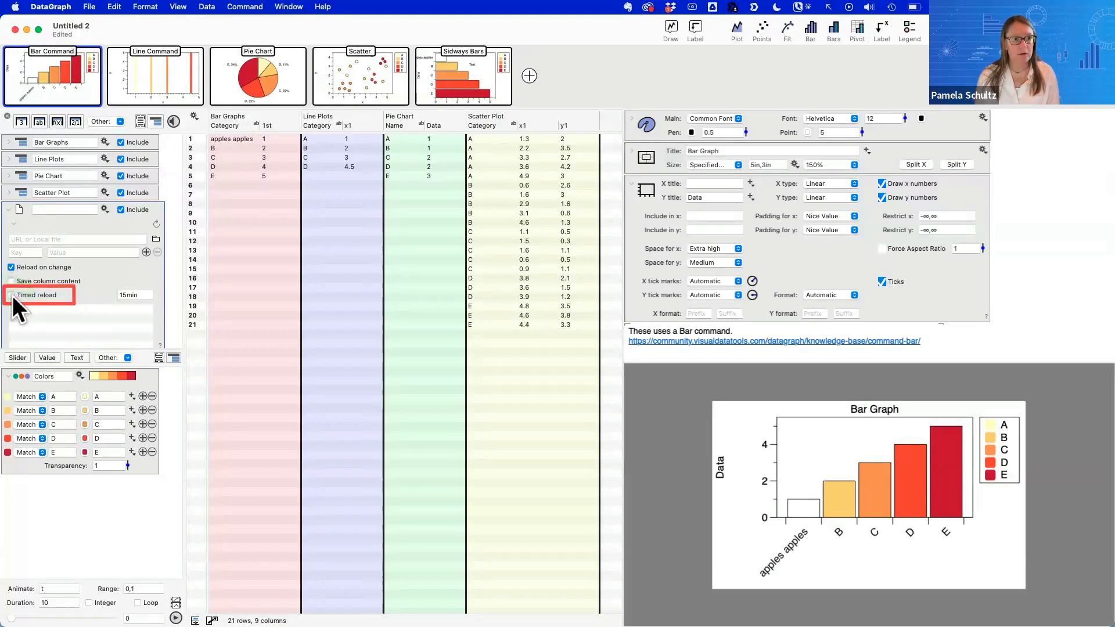
click(140, 295)
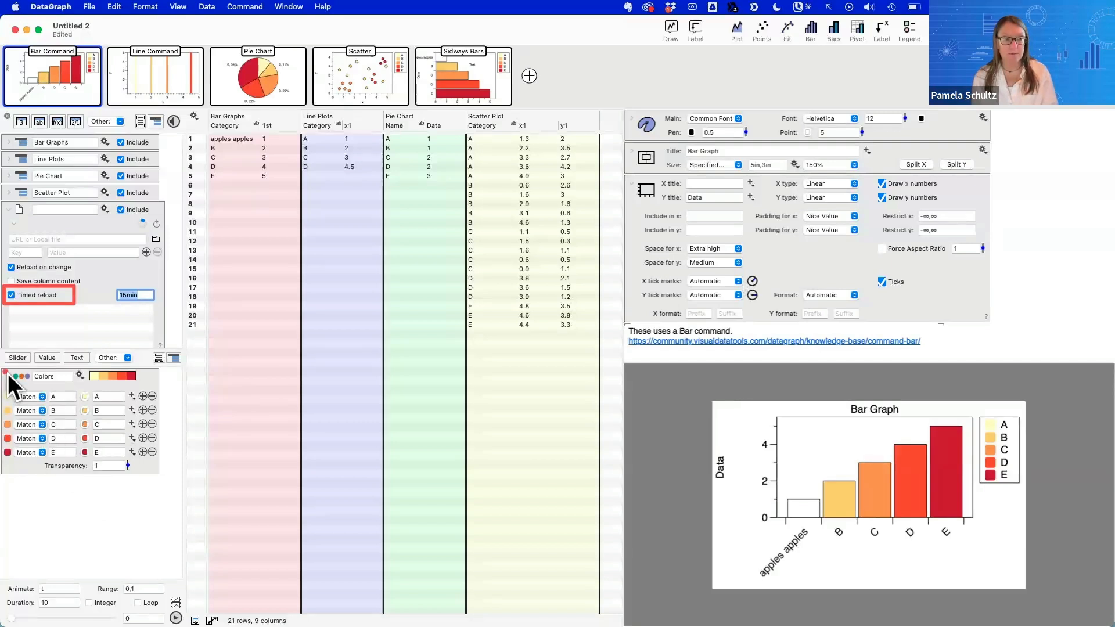
Add a new blank graph and expand its style settings to show the Color Menu
mouse_move(3, 370)
mouse_down()
mouse_move(179, 468)
mouse_move(170, 492)
mouse_up()
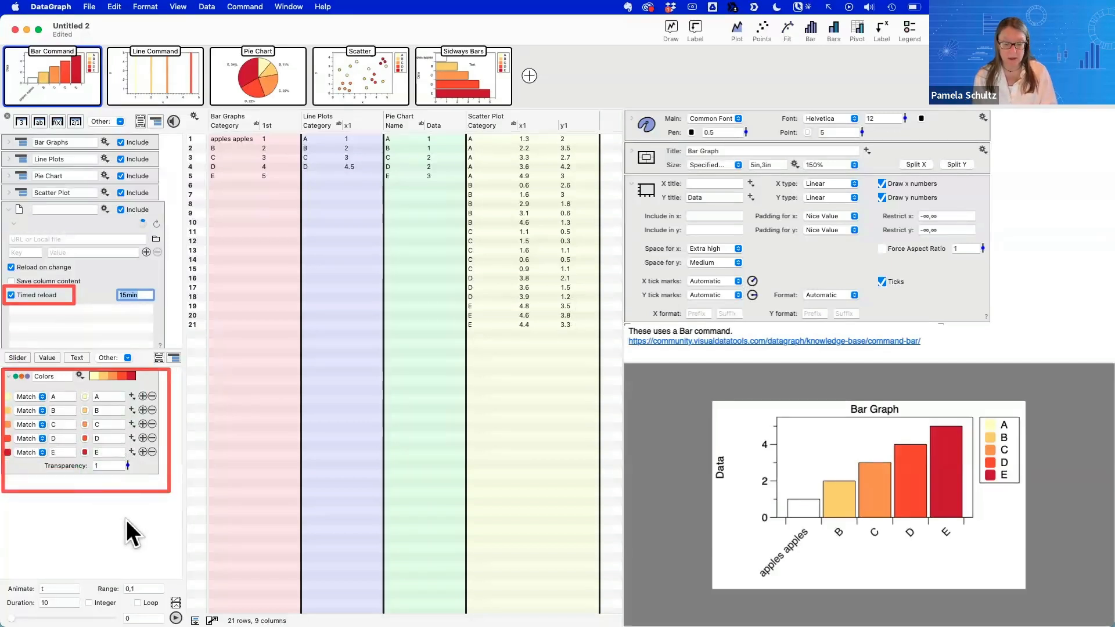
key(Escape)
click(529, 75)
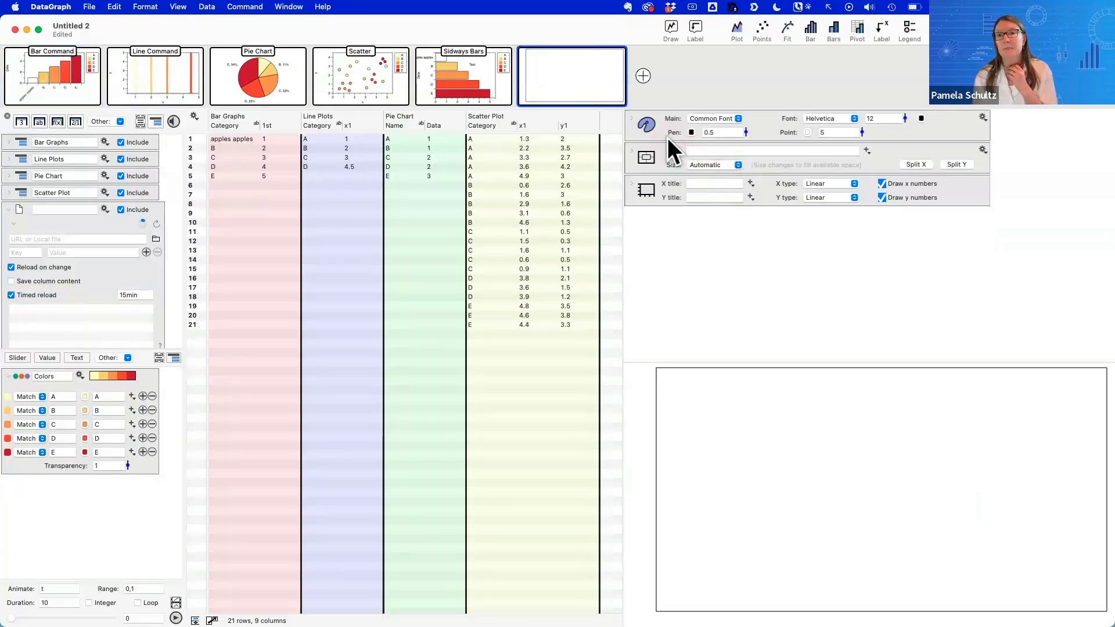
click(632, 117)
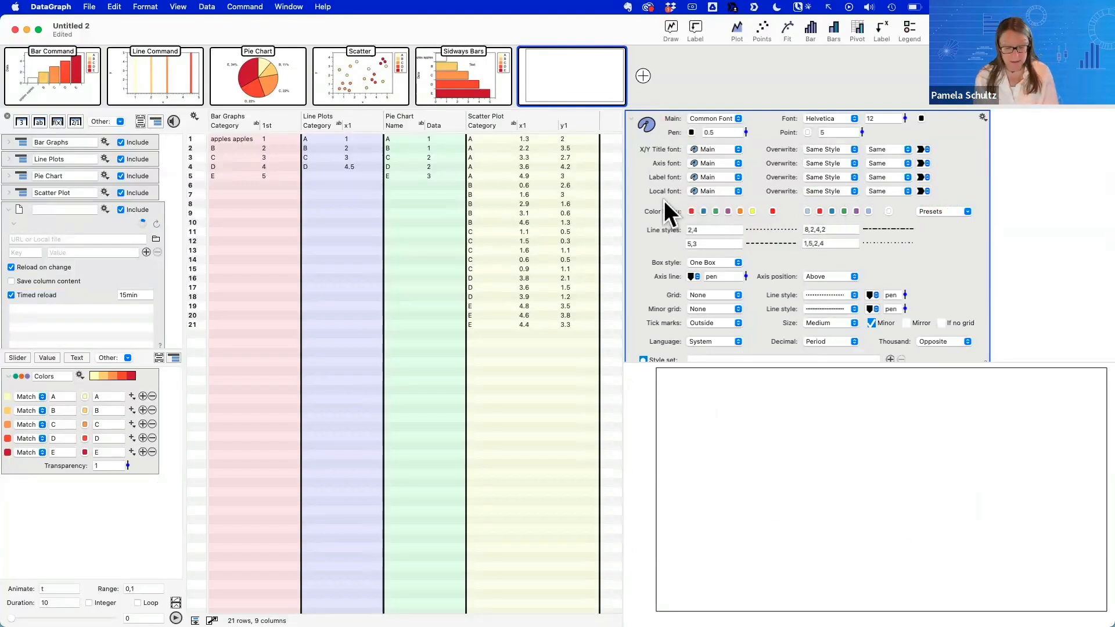
mouse_move(643, 197)
mouse_down()
mouse_move(793, 229)
mouse_move(925, 227)
mouse_up()
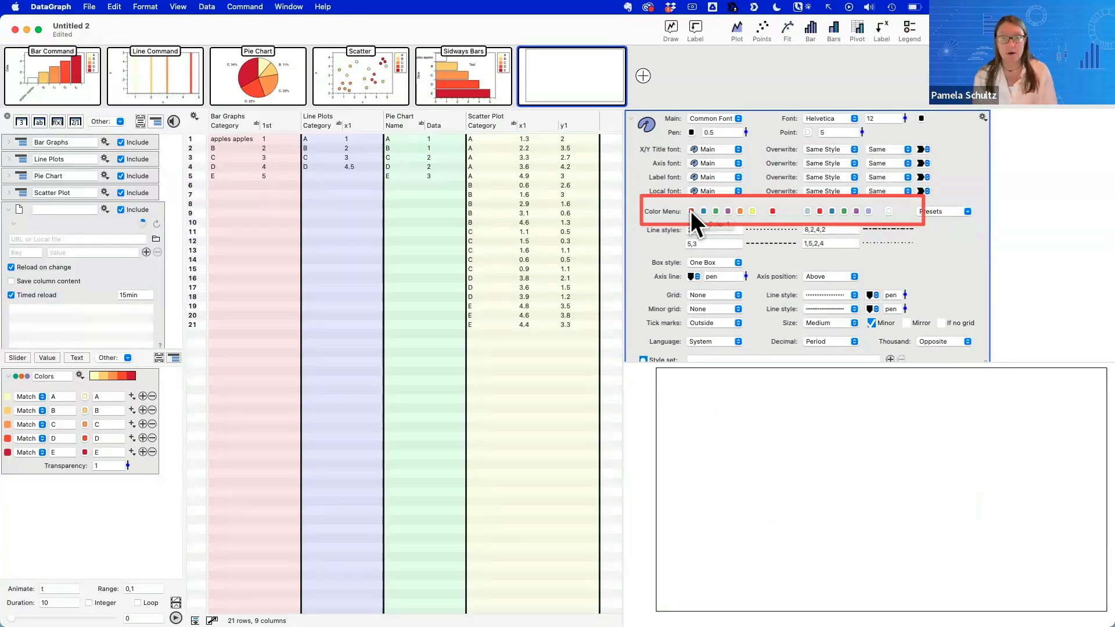
click(656, 251)
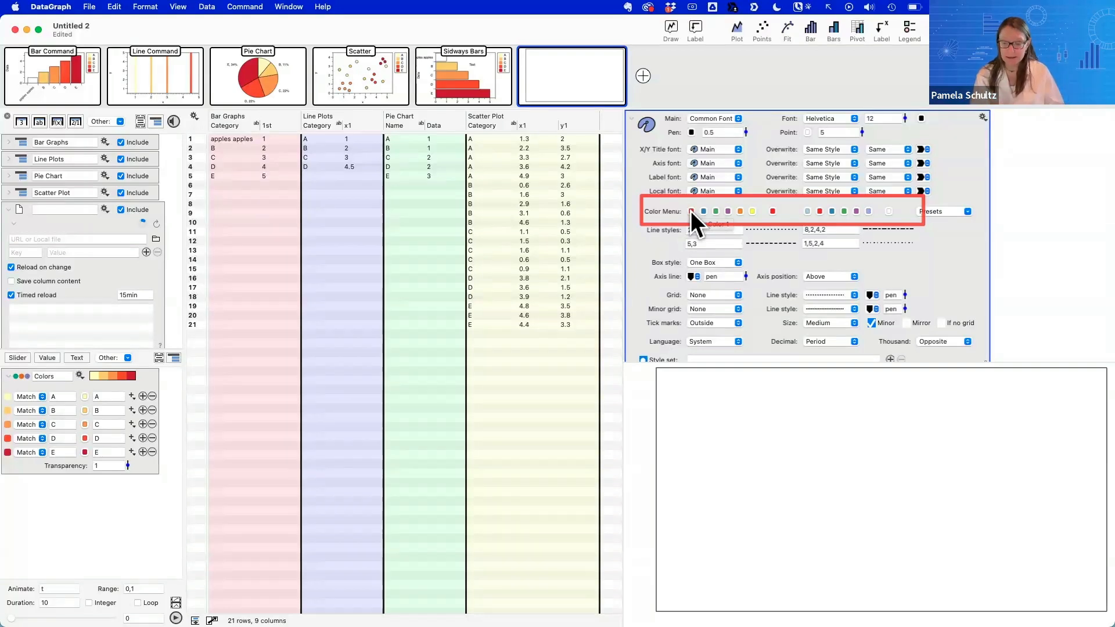
Browse the available user templates and preview My Bars Template without opening it
click(89, 6)
mouse_move(95, 49)
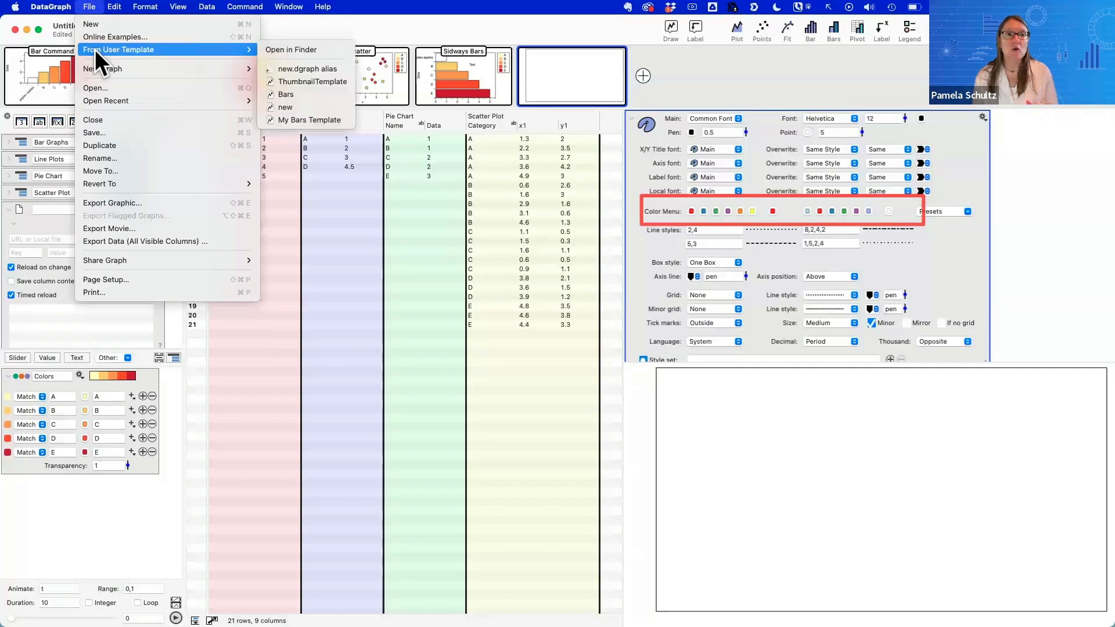
mouse_move(312, 79)
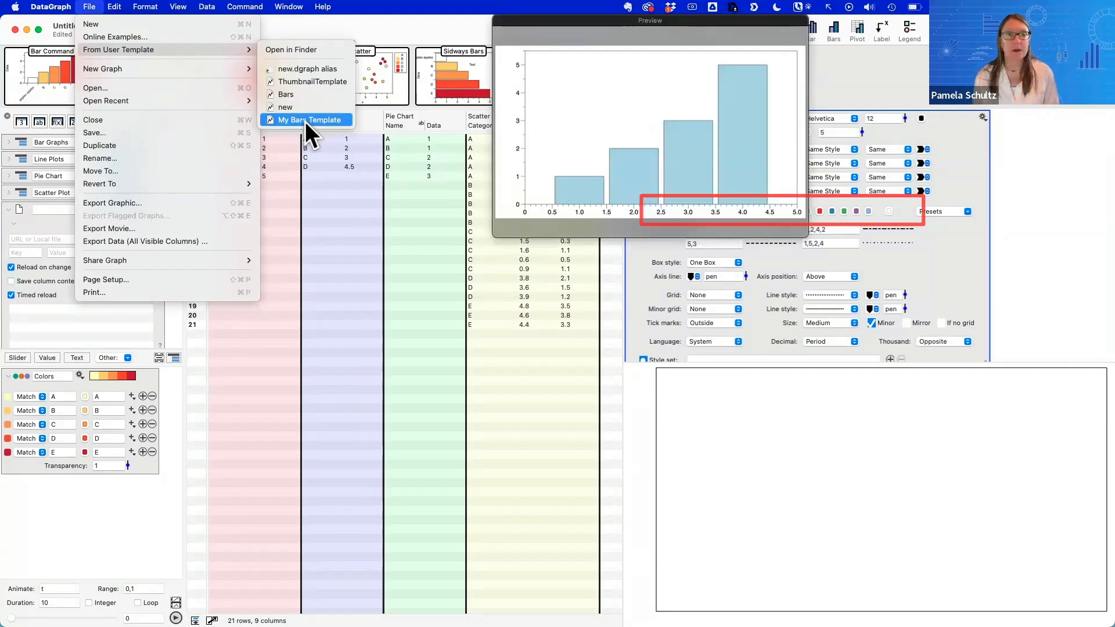
click(294, 85)
click(536, 104)
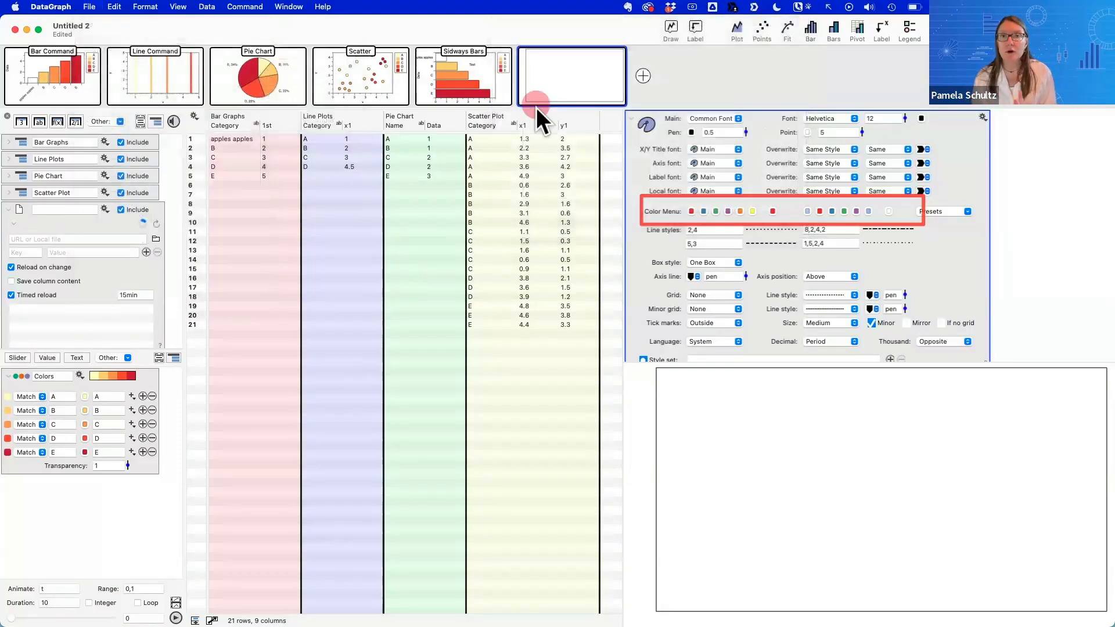
Change the first colour of the blank graph's Color Menu to the Spring green pencil colour
click(691, 210)
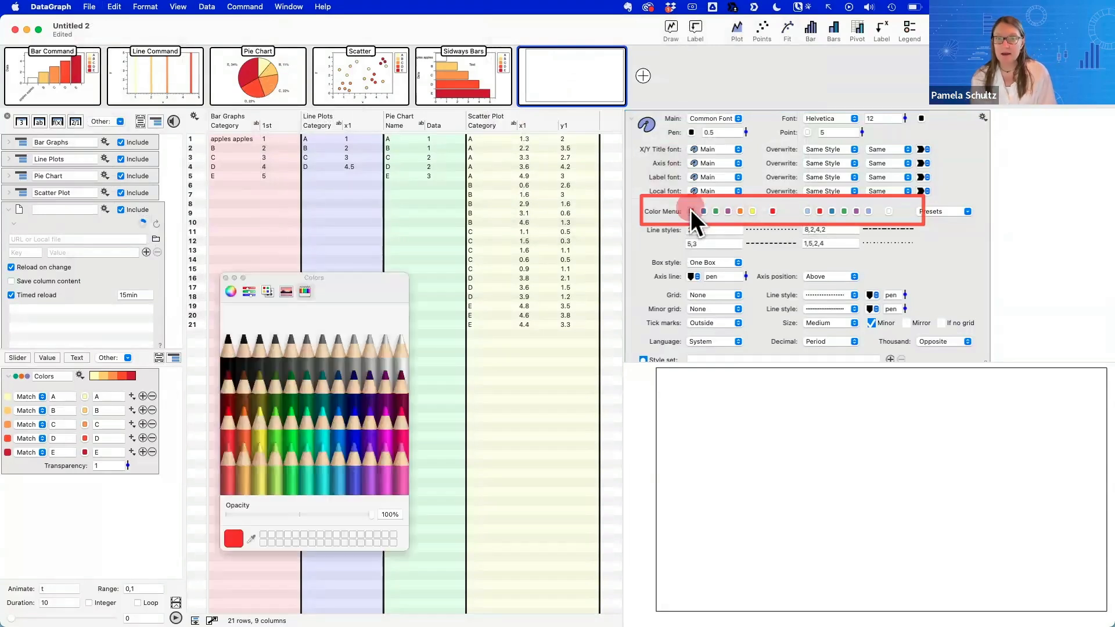
click(291, 428)
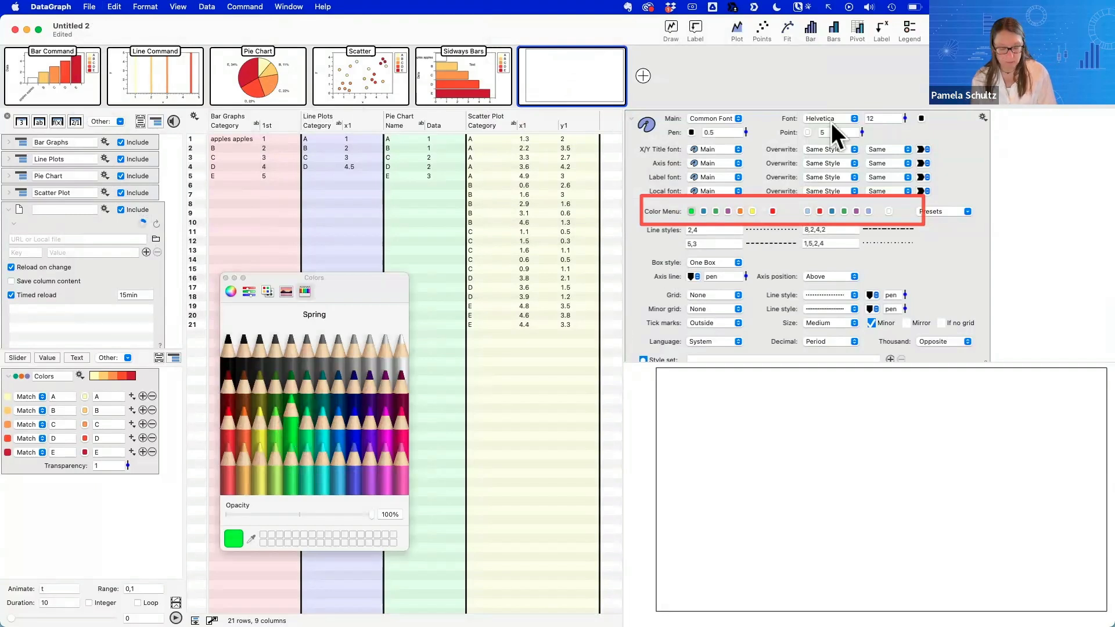
click(677, 225)
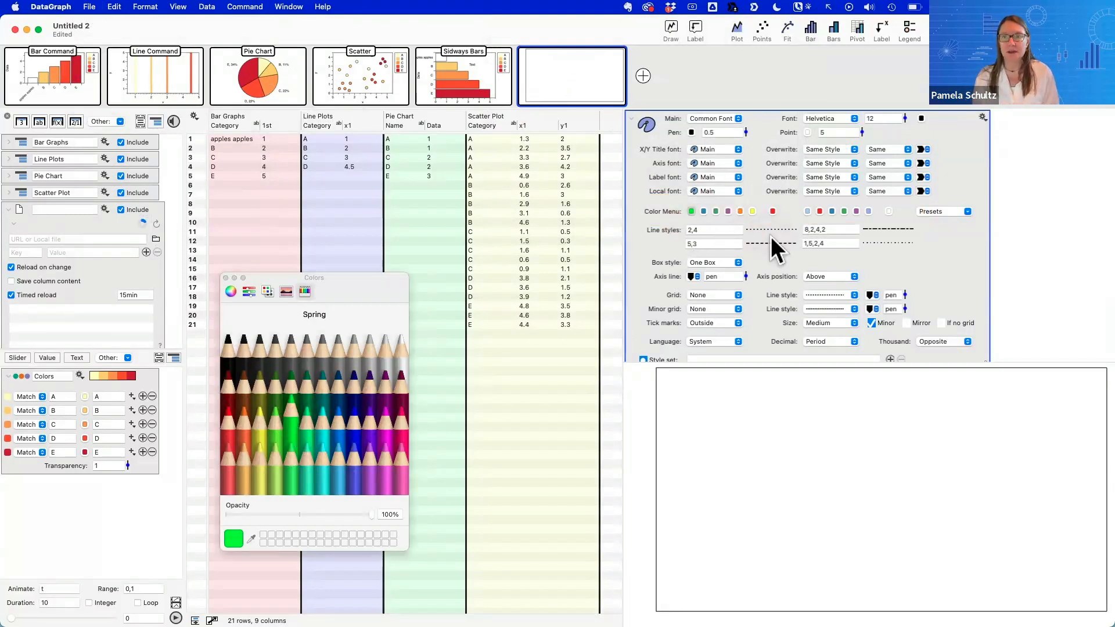
Add two more blank graphs after the current one, checking their style settings, and return to the first blank graph
mouse_move(553, 87)
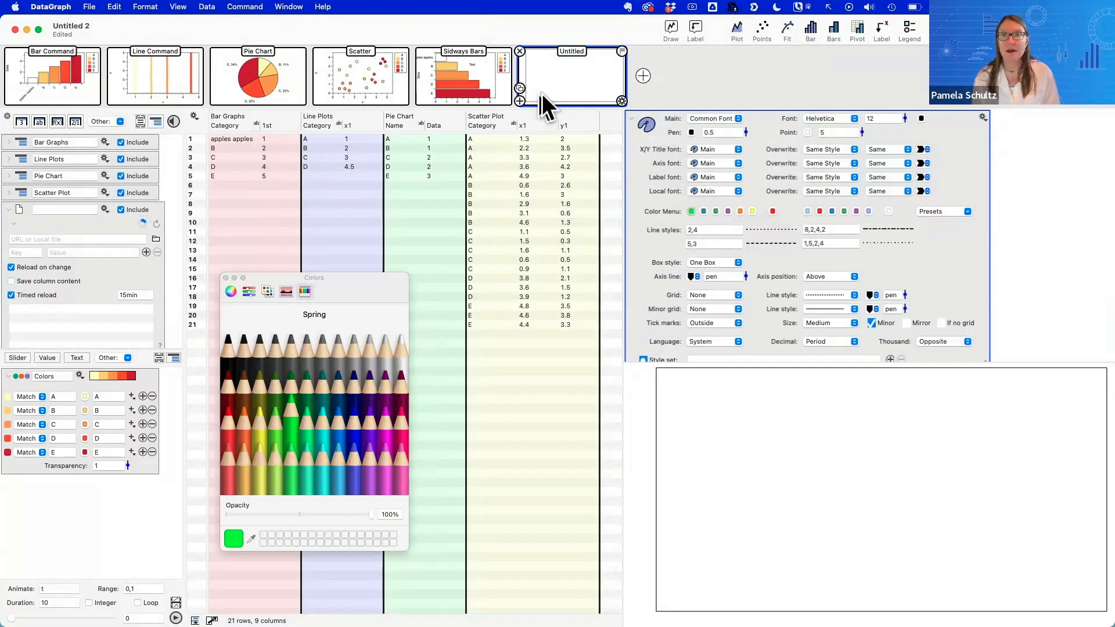
click(642, 75)
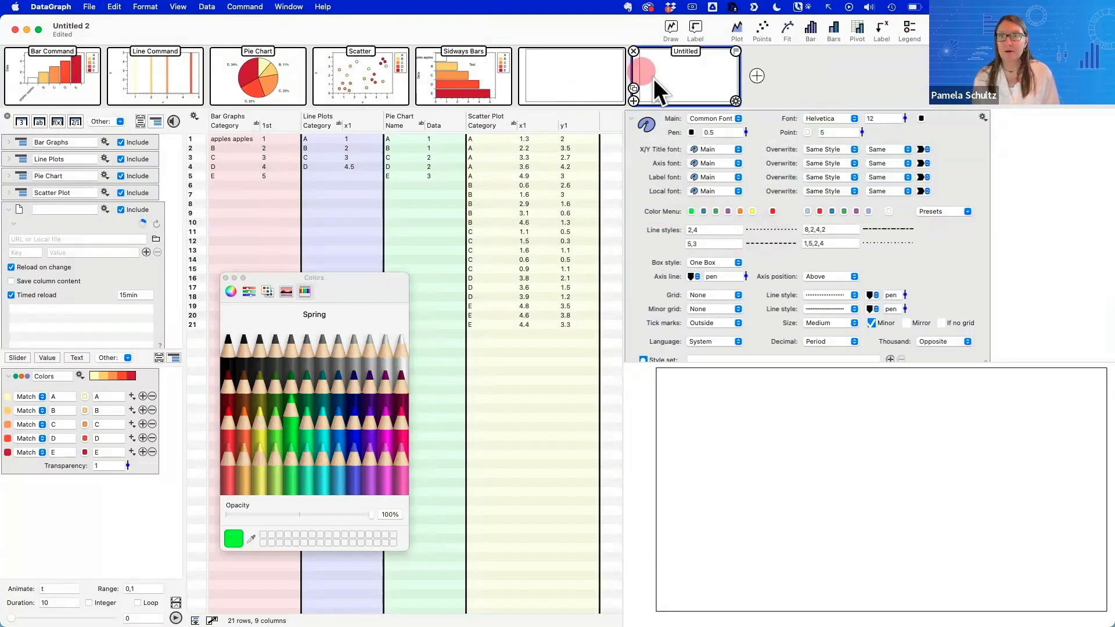
drag(626, 71, 589, 78)
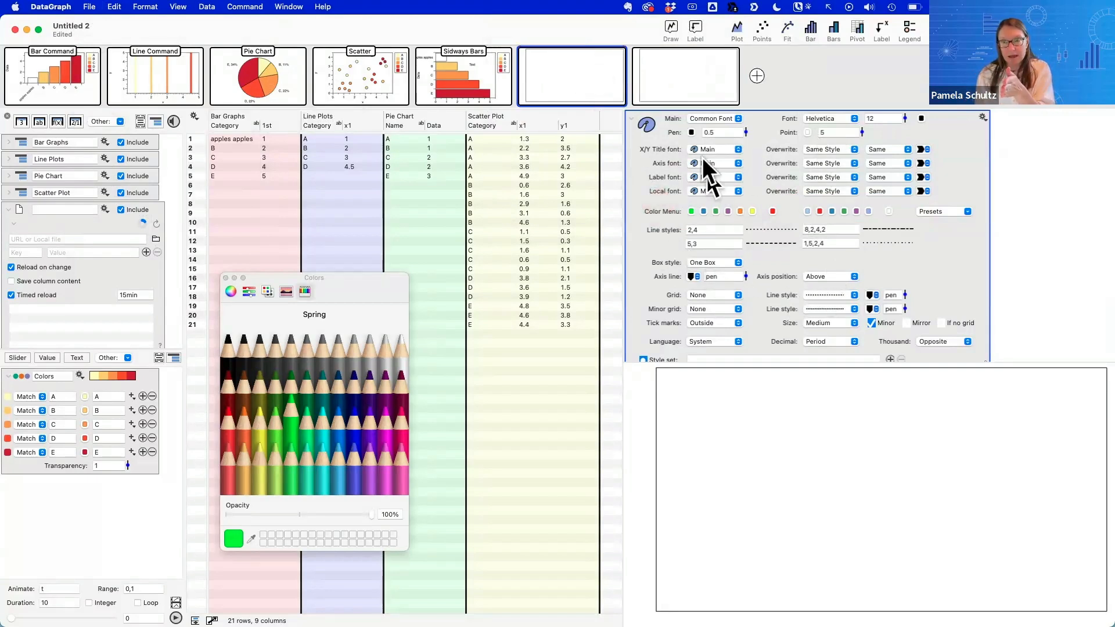
click(756, 77)
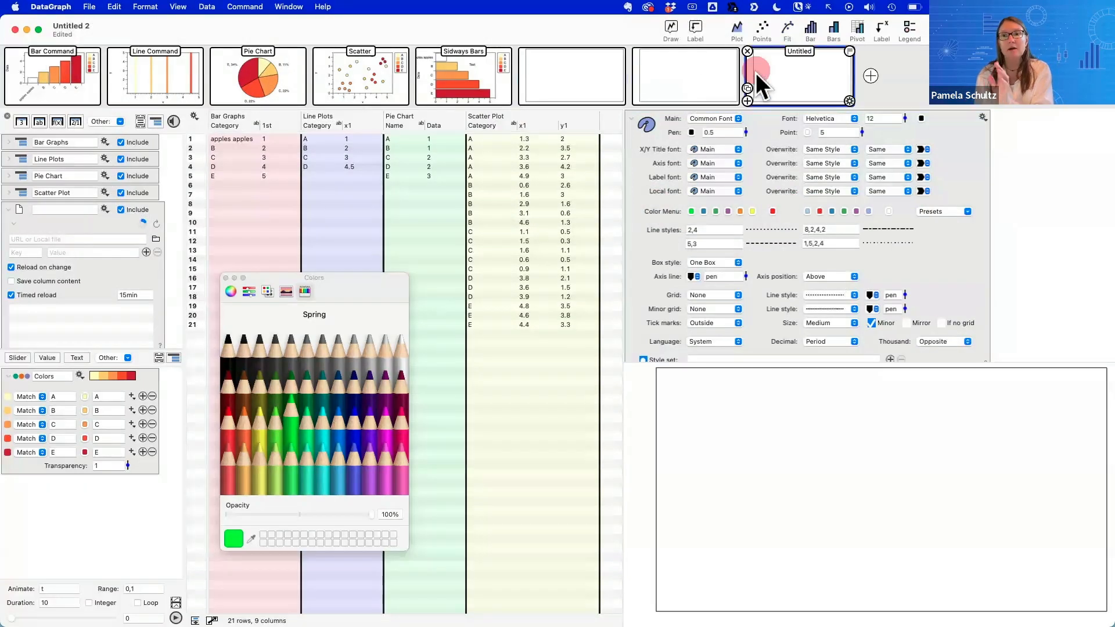
click(673, 74)
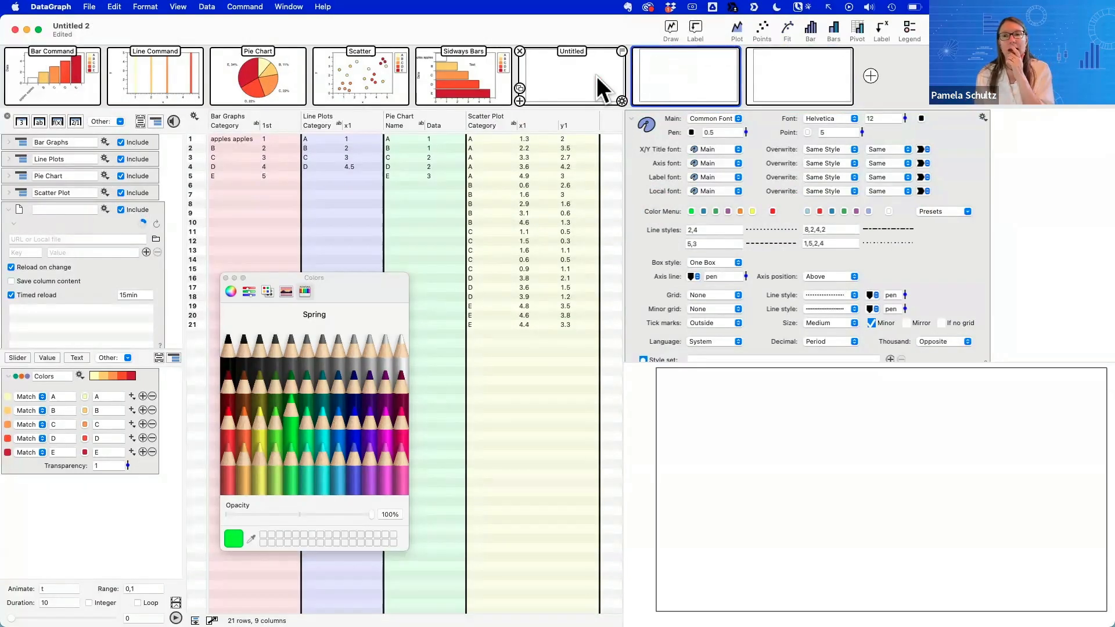
click(580, 71)
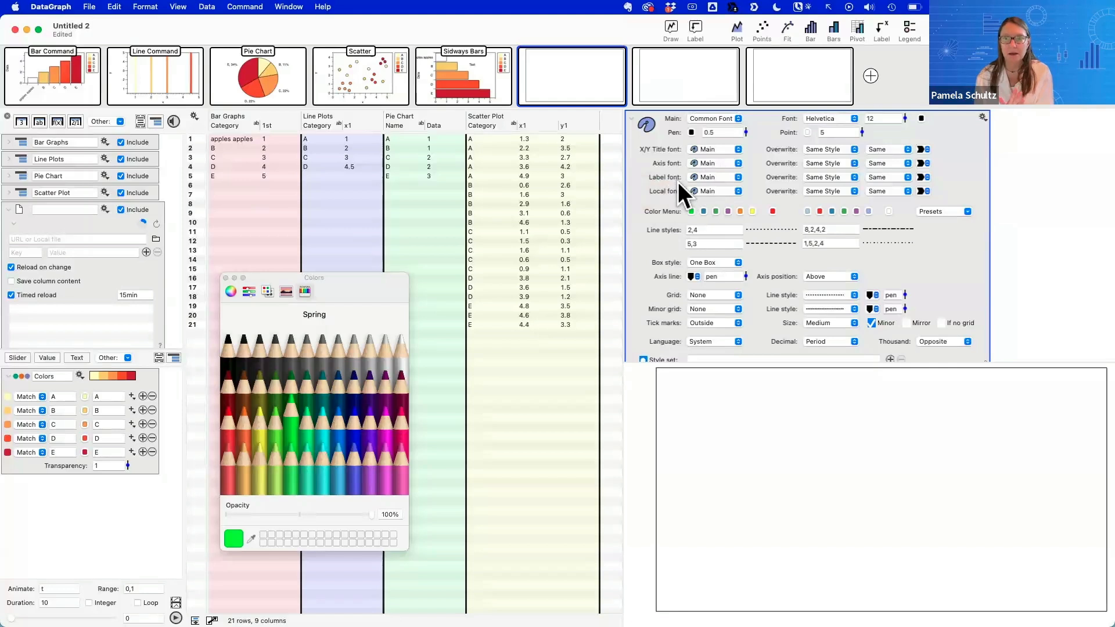
Copy the first blank graph's style settings and close the colour picker
click(114, 6)
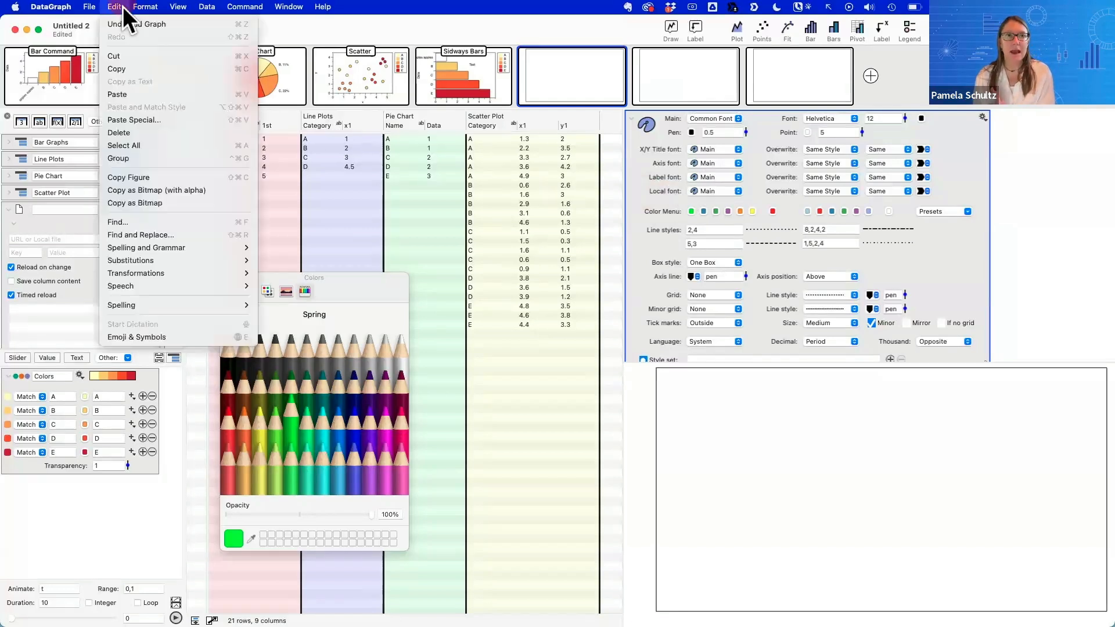
click(121, 68)
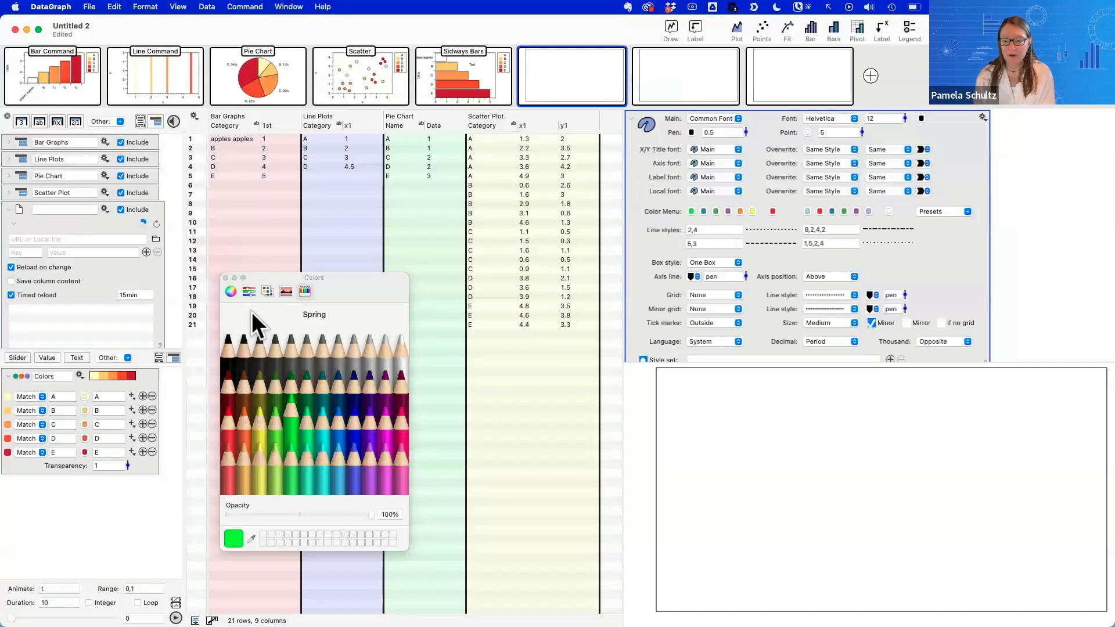
click(225, 278)
click(289, 81)
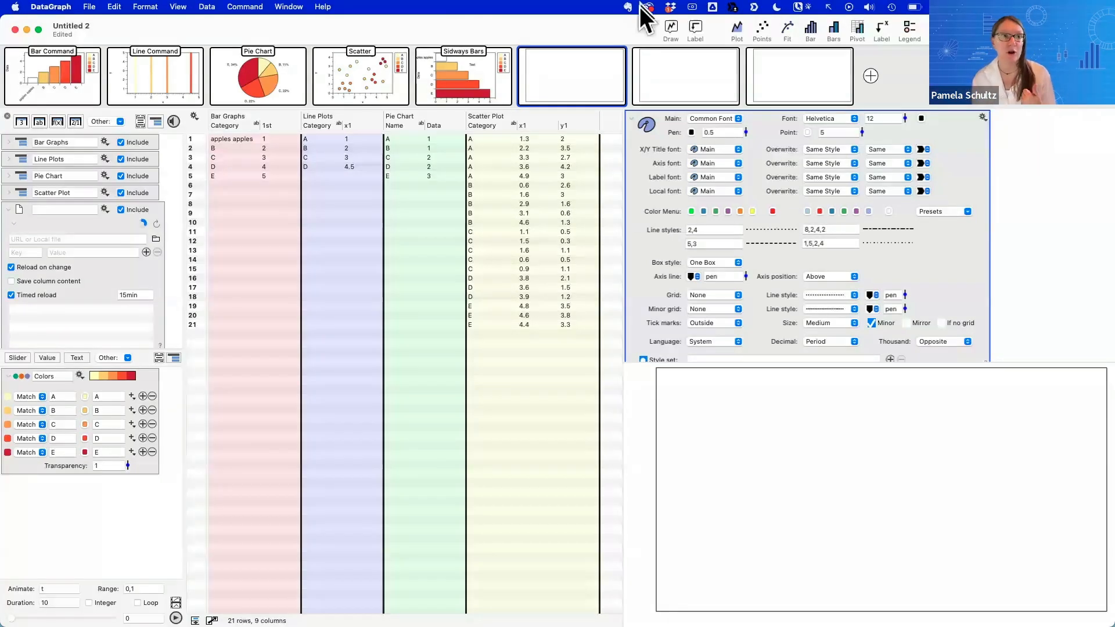
Start saving the document to examine the Package and Single File format choices, and cancel without saving
click(93, 6)
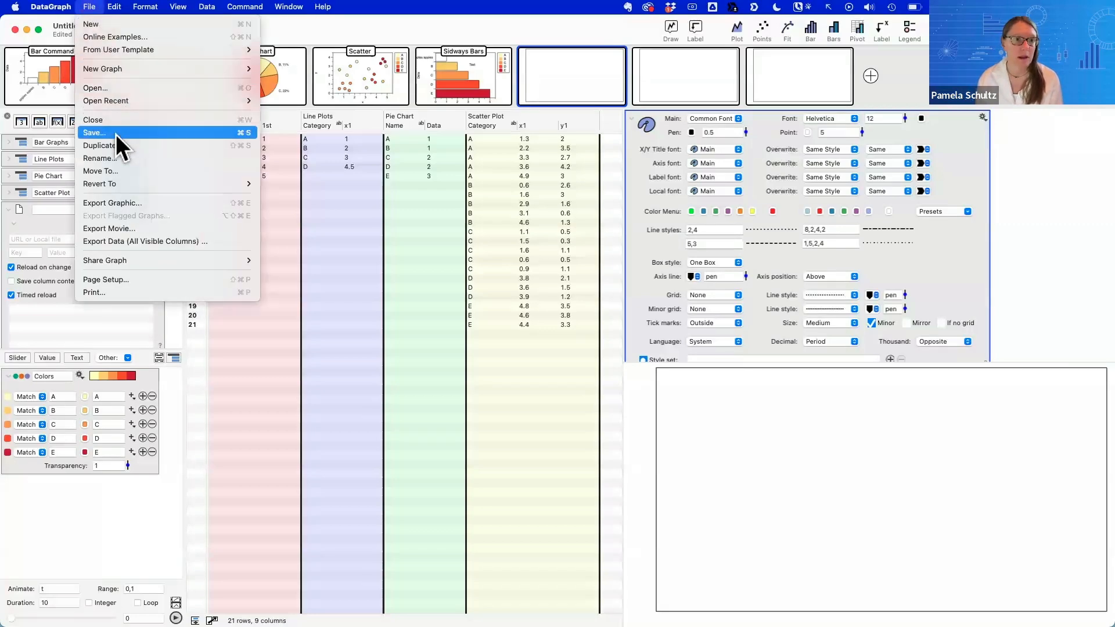
click(530, 278)
key(super+s)
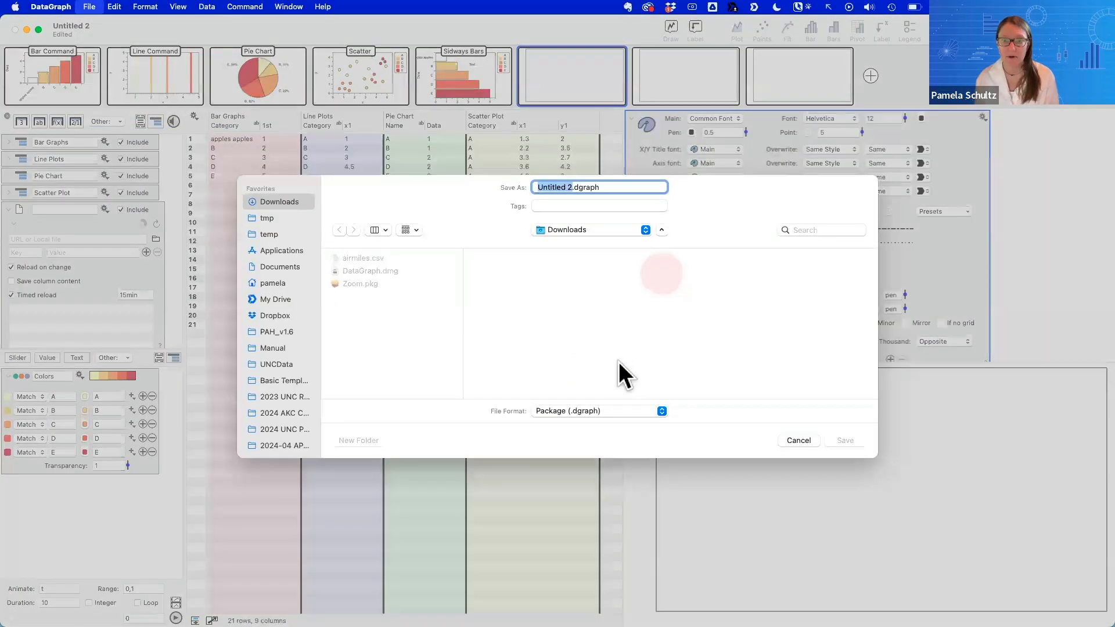
click(612, 414)
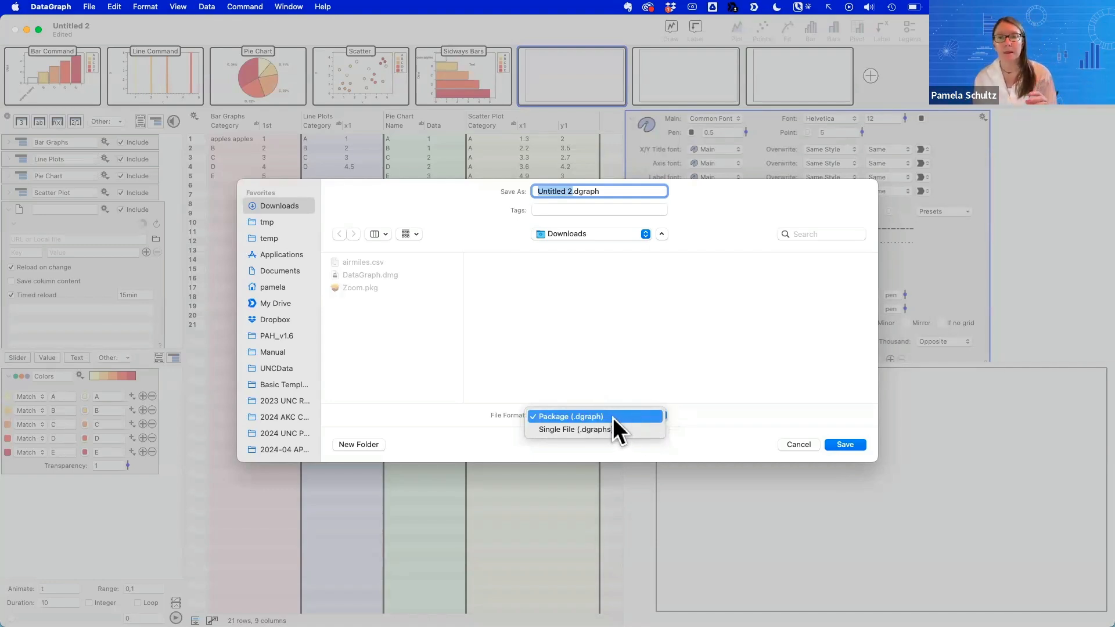
click(670, 368)
click(797, 444)
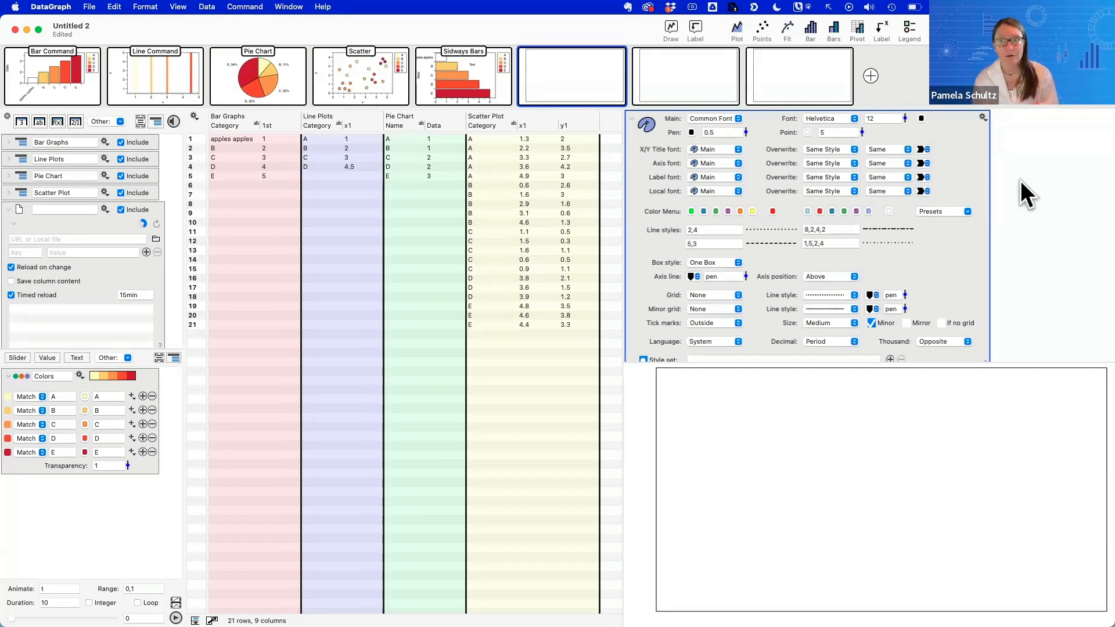
Add a Points command to the first blank graph using the Scatter Plot group's x1 and y1 columns
click(671, 26)
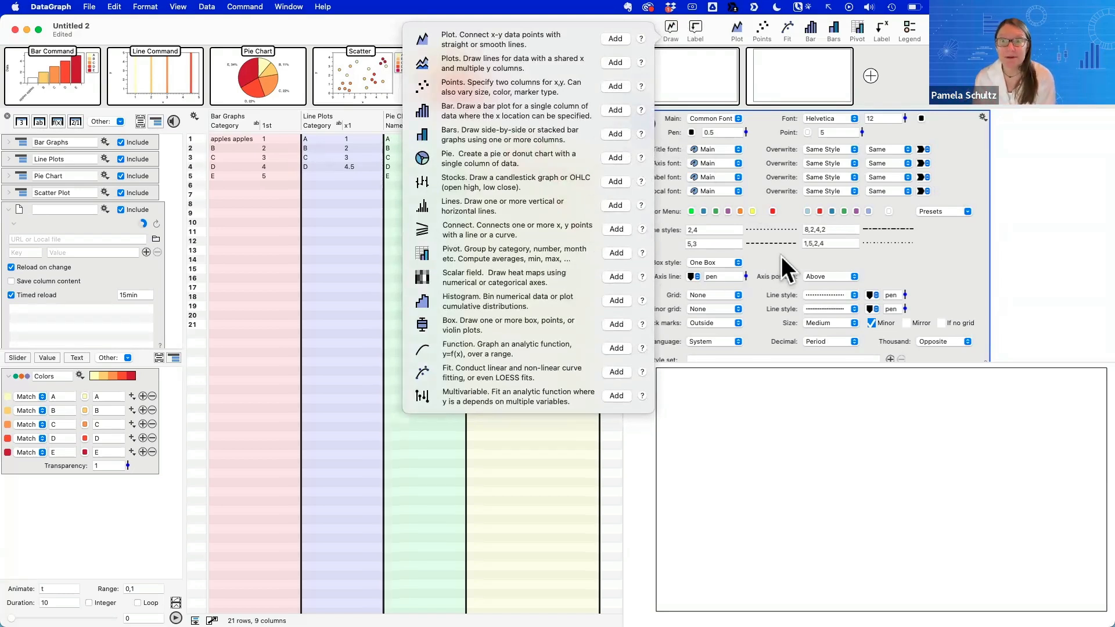
click(778, 292)
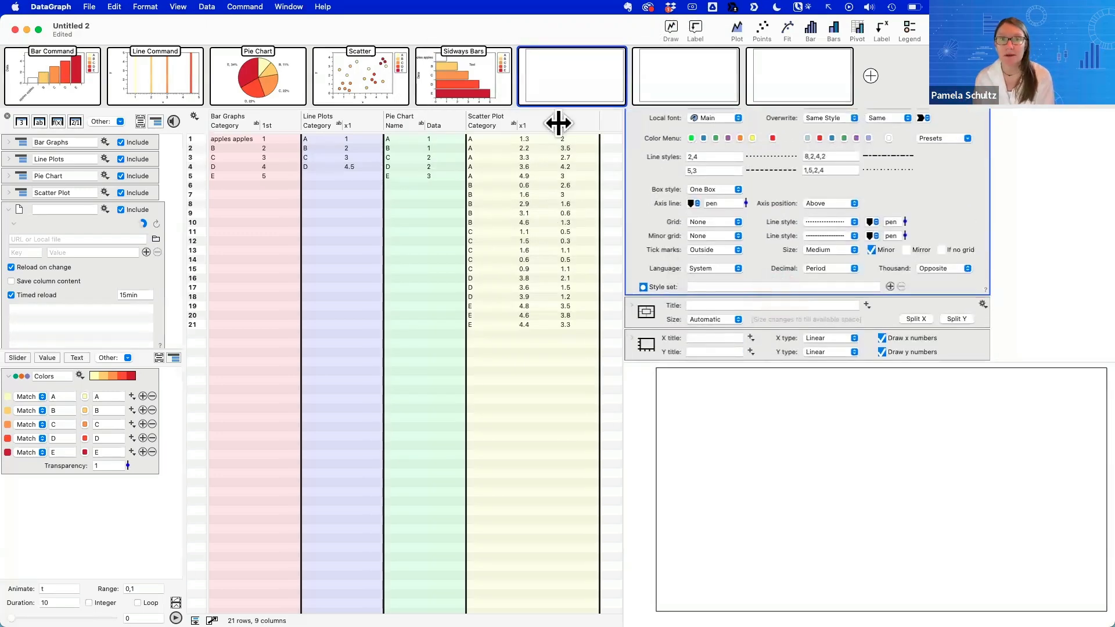
mouse_move(371, 79)
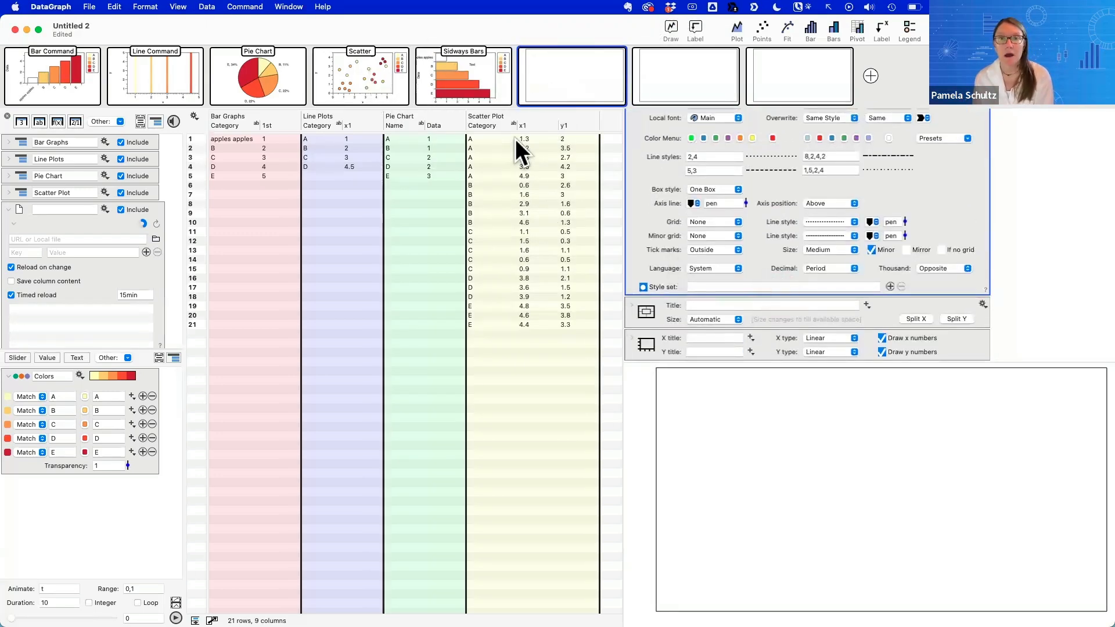
click(530, 126)
mouse_move(563, 93)
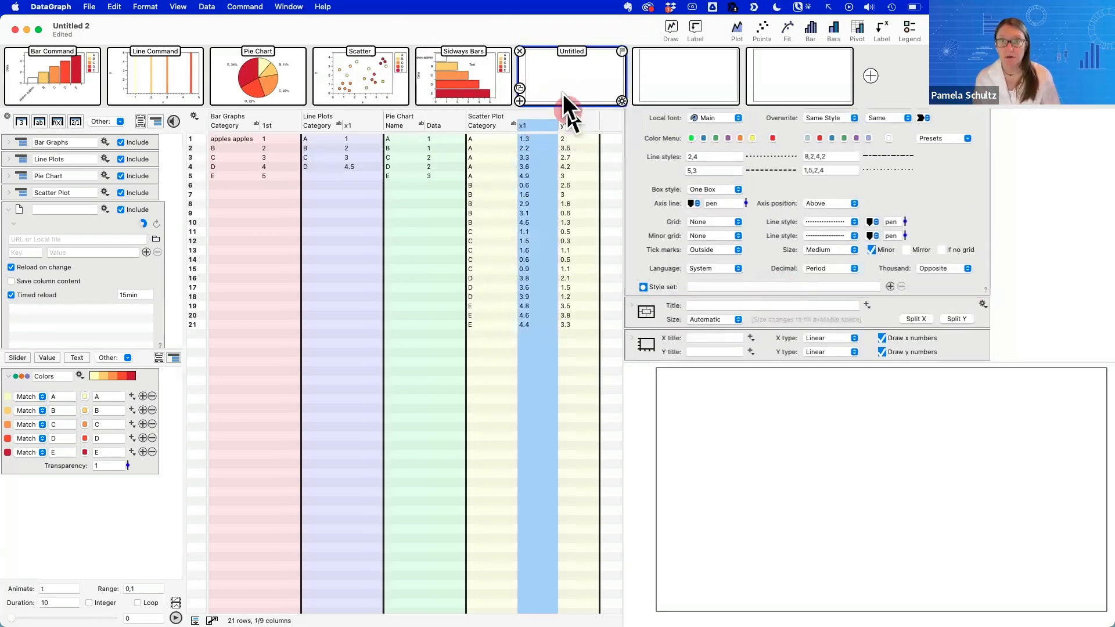
shift+click(574, 124)
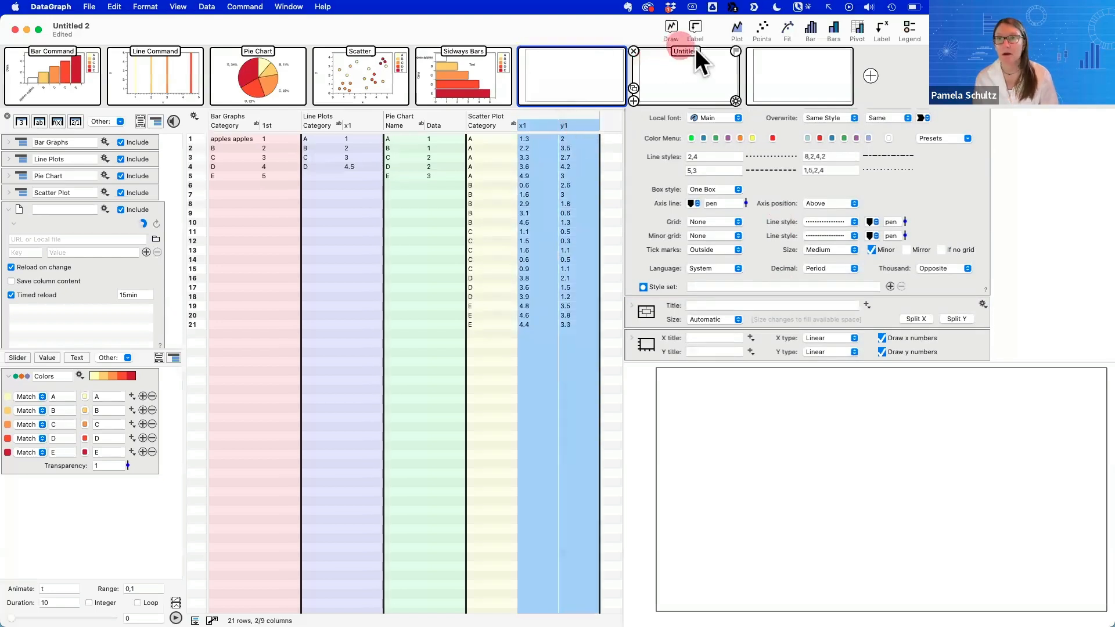
click(762, 29)
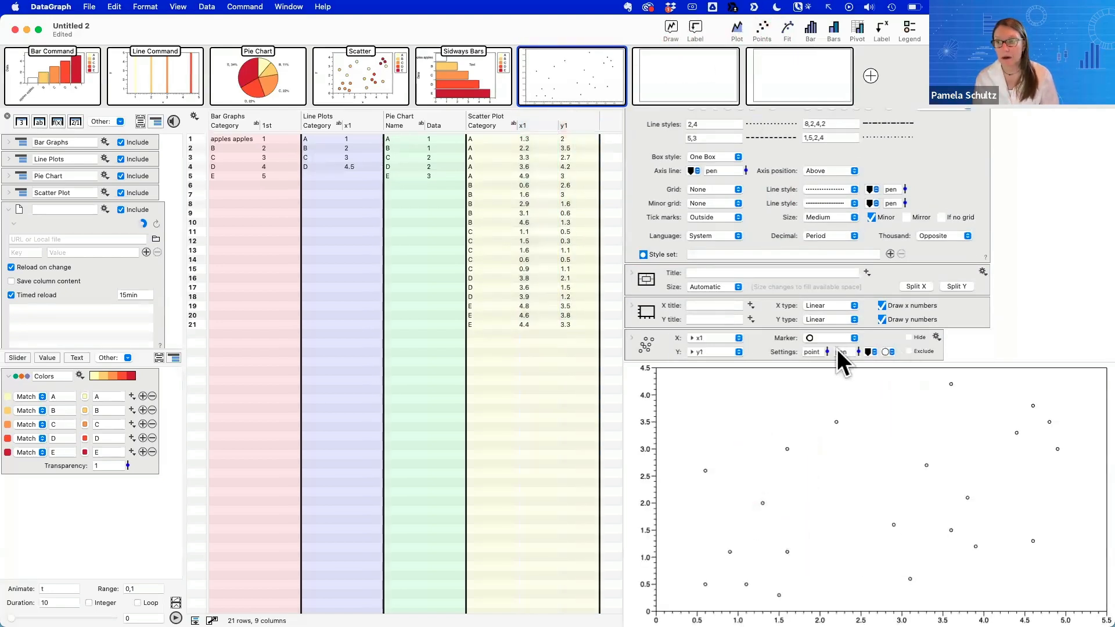
Set the points' marker size to 20 and outline width to 5, and collapse the graph's style settings
drag(827, 352, 826, 343)
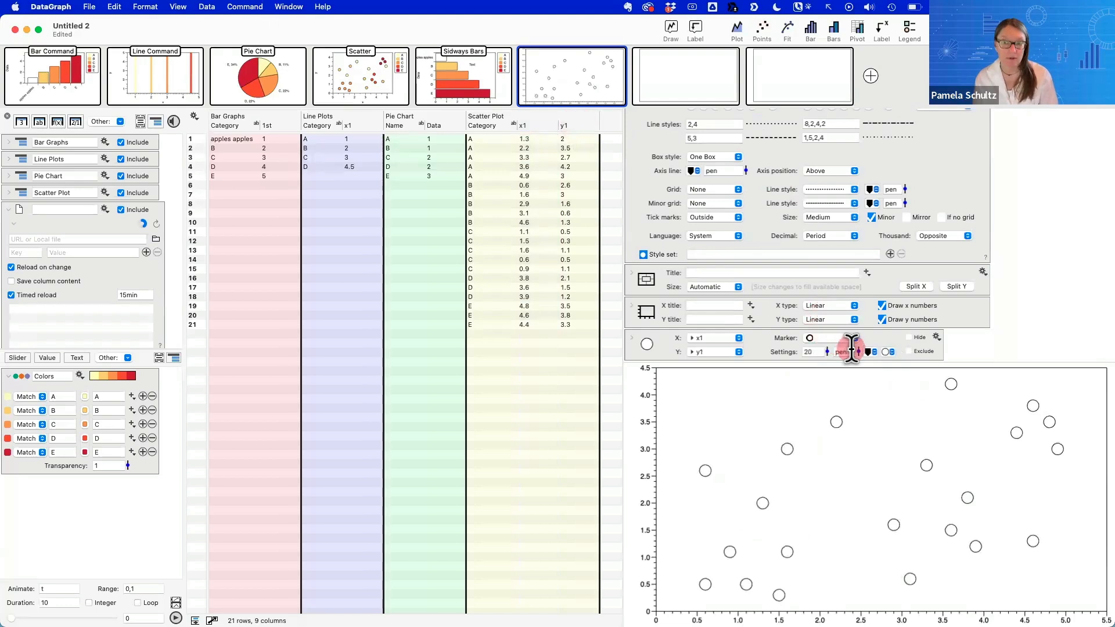
drag(860, 351, 855, 330)
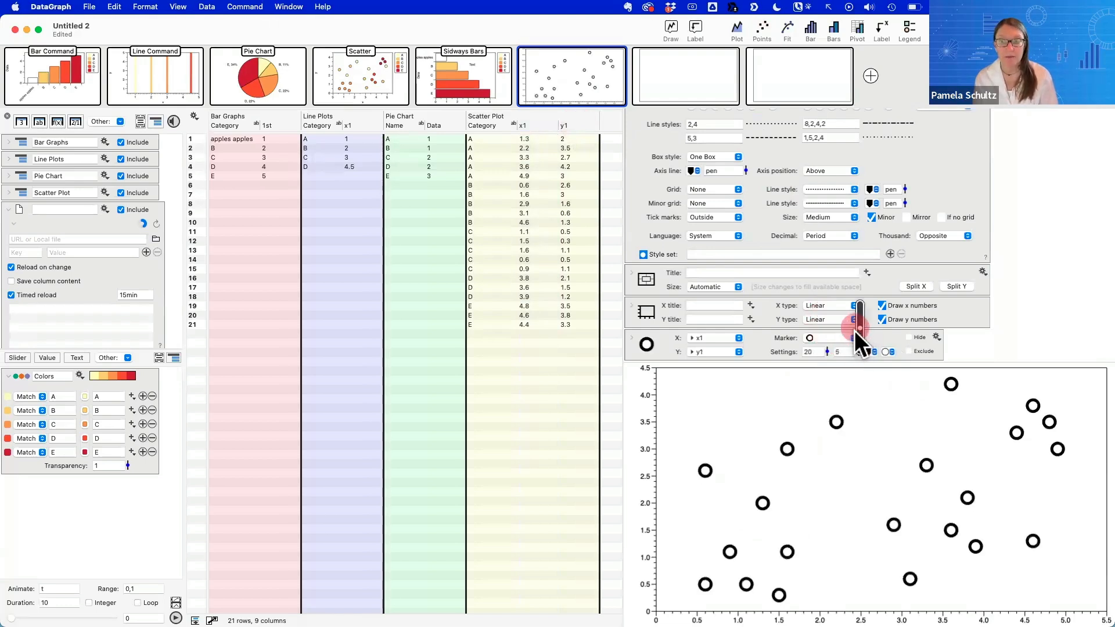
click(754, 409)
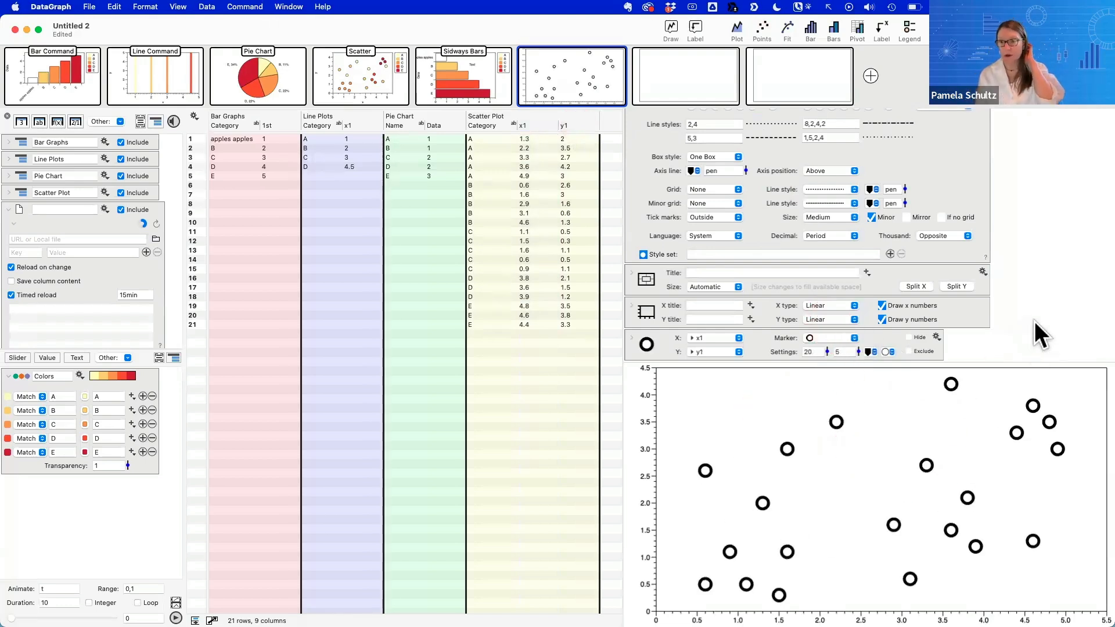
scroll(647, 159, up, 5)
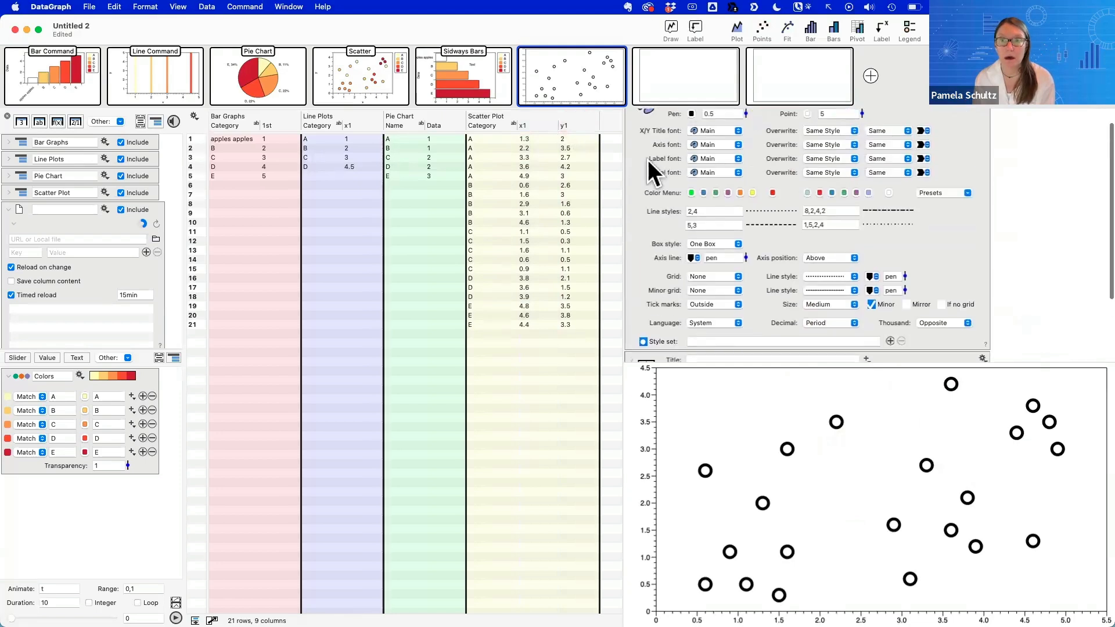
click(632, 121)
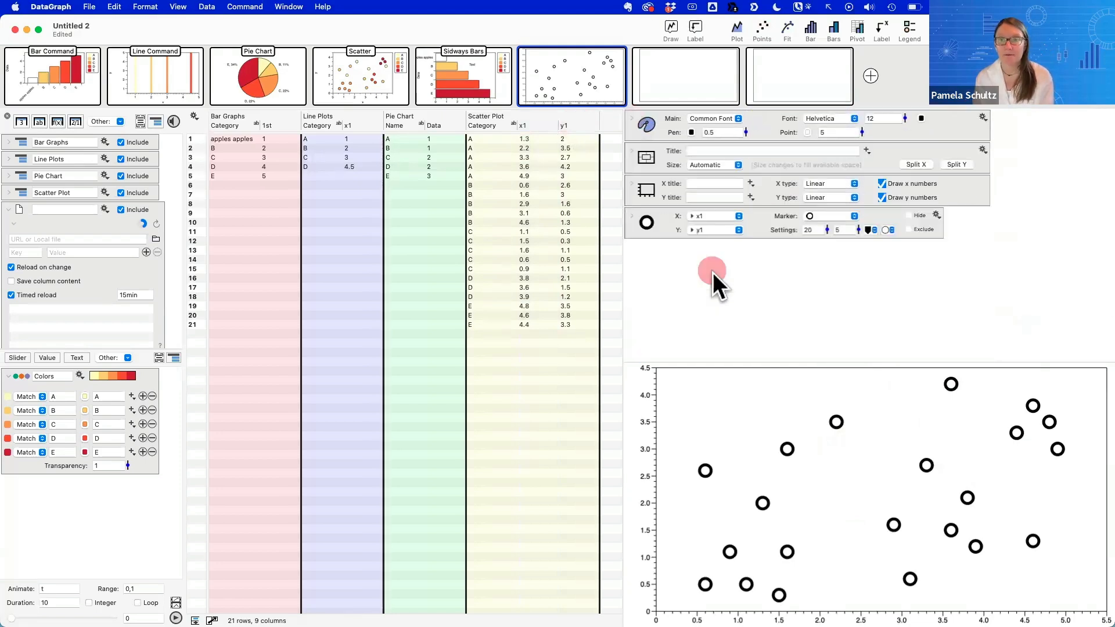
Copy the formatted Points command and paste it into the next blank graph
click(653, 235)
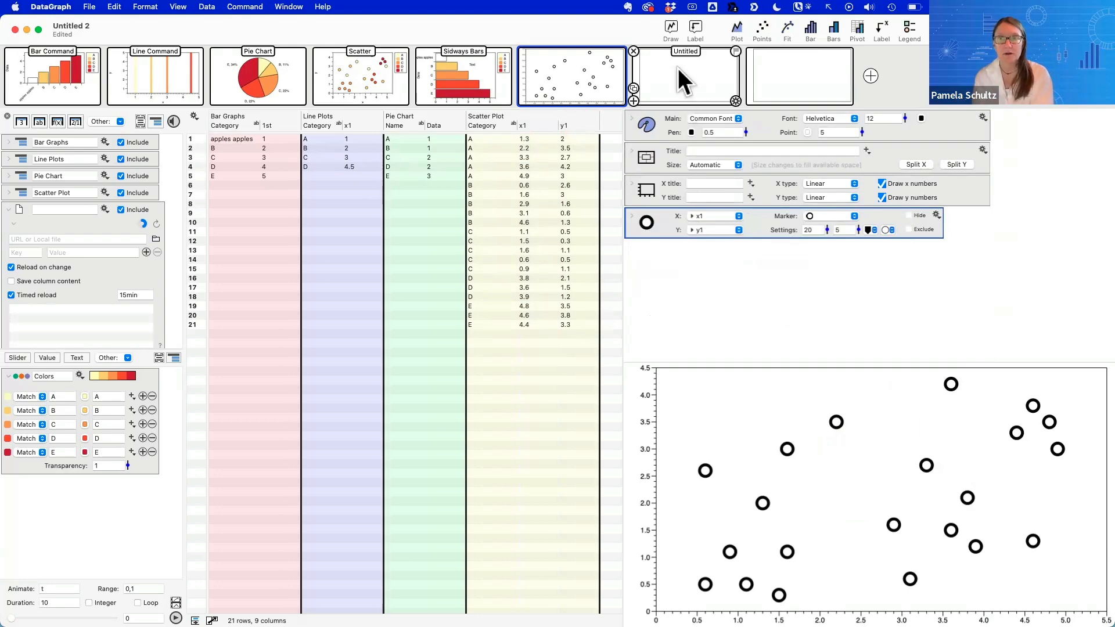
click(114, 6)
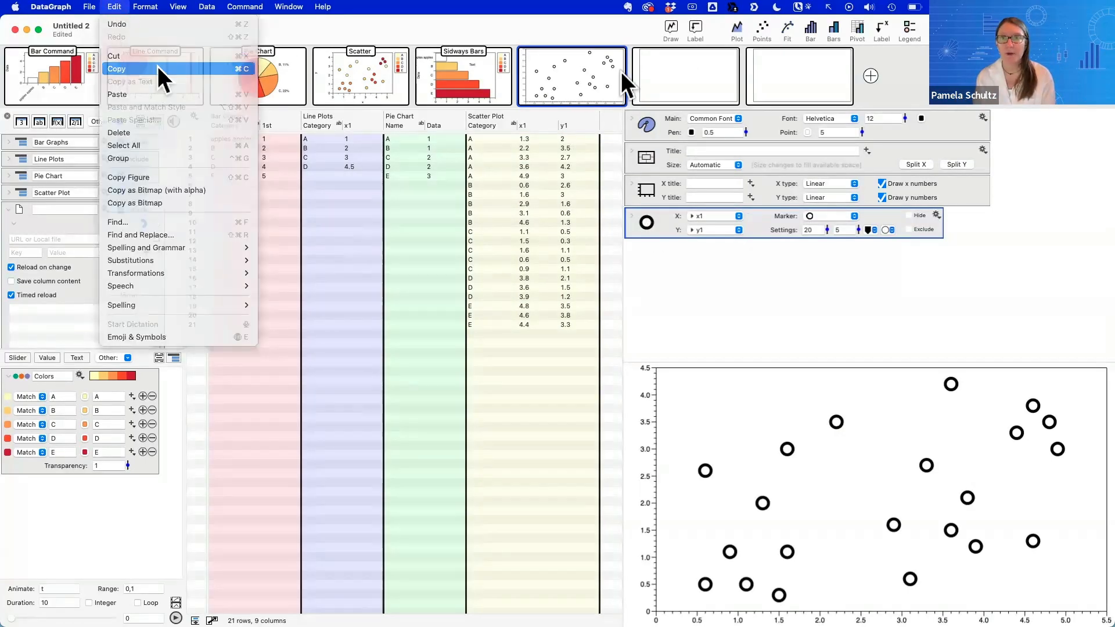
click(680, 78)
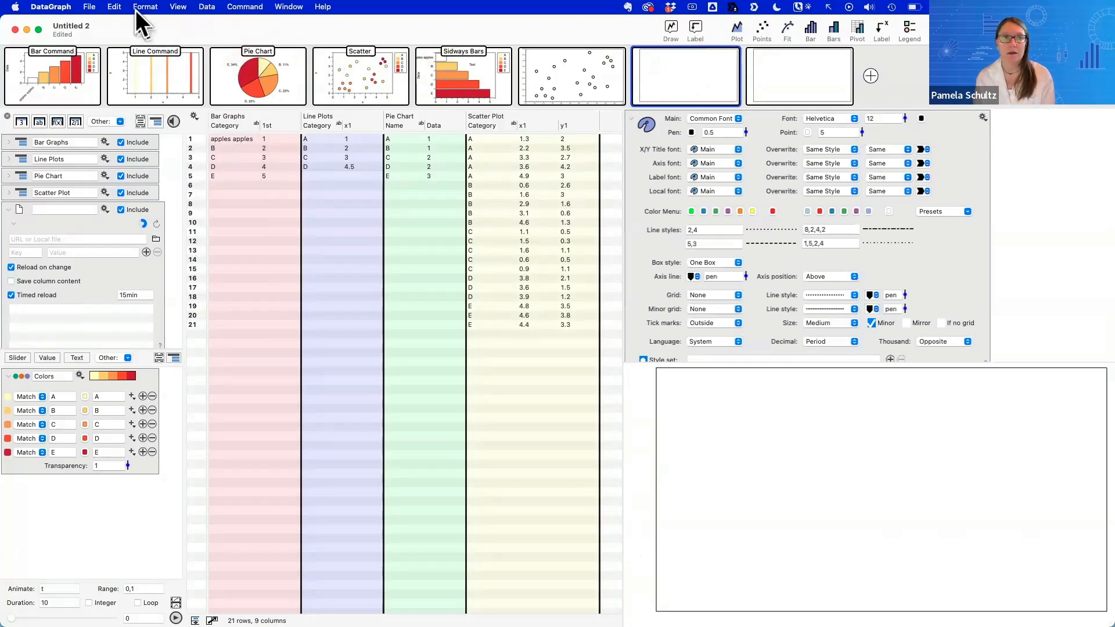
click(119, 6)
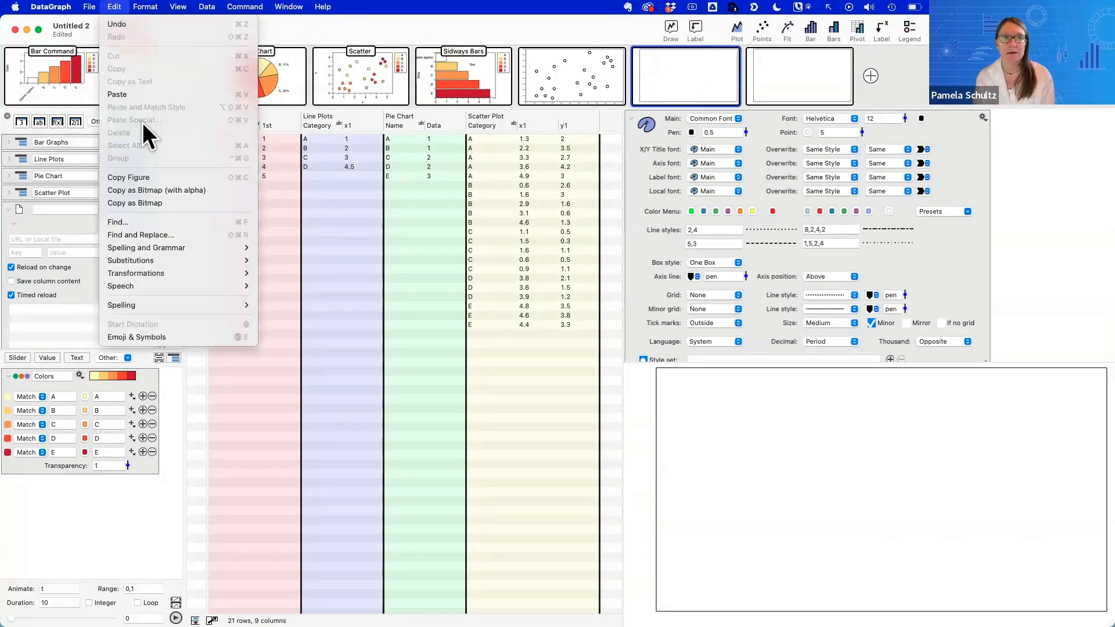
click(132, 95)
click(660, 339)
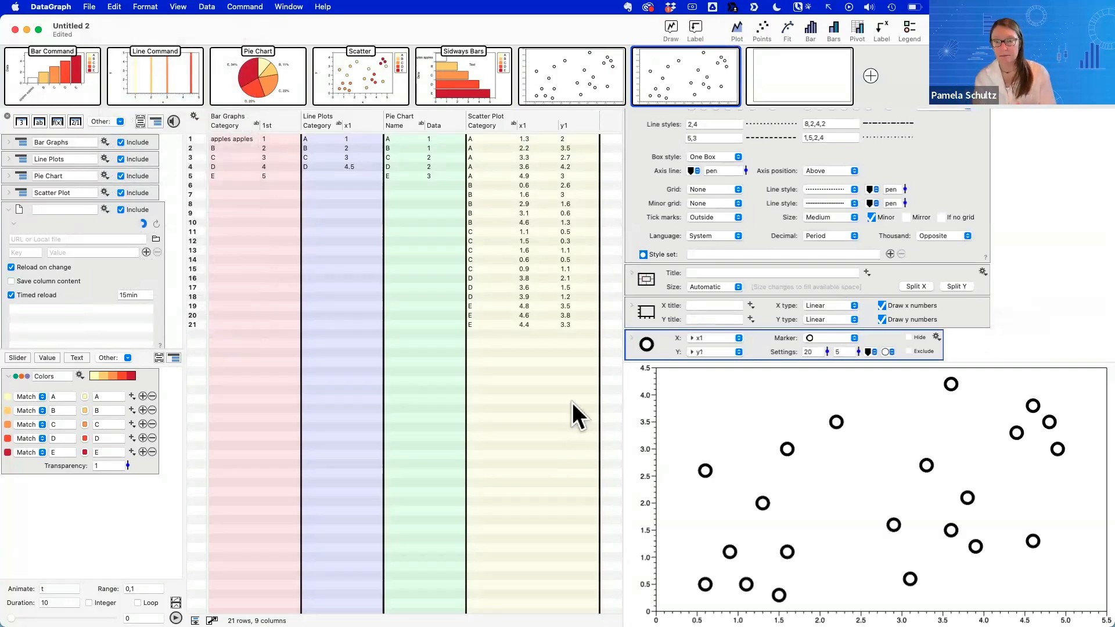
Switch between the two new scatter graphs to compare the original Points command with its pasted copy
click(570, 82)
click(709, 89)
click(578, 61)
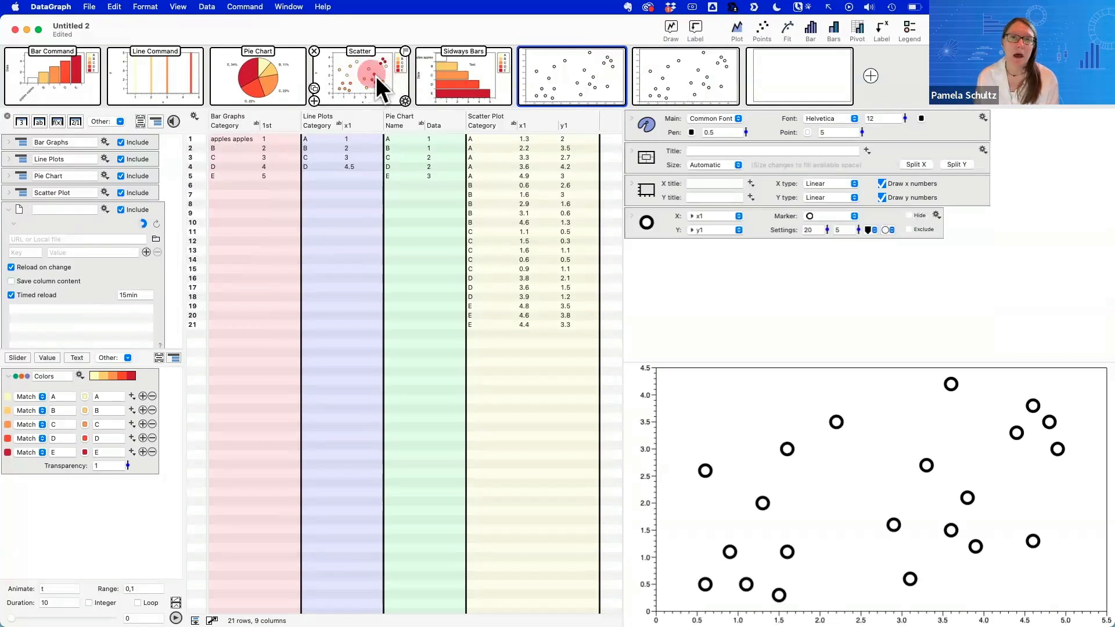
Delete the Legend command from the Scatter graph
click(375, 75)
click(684, 298)
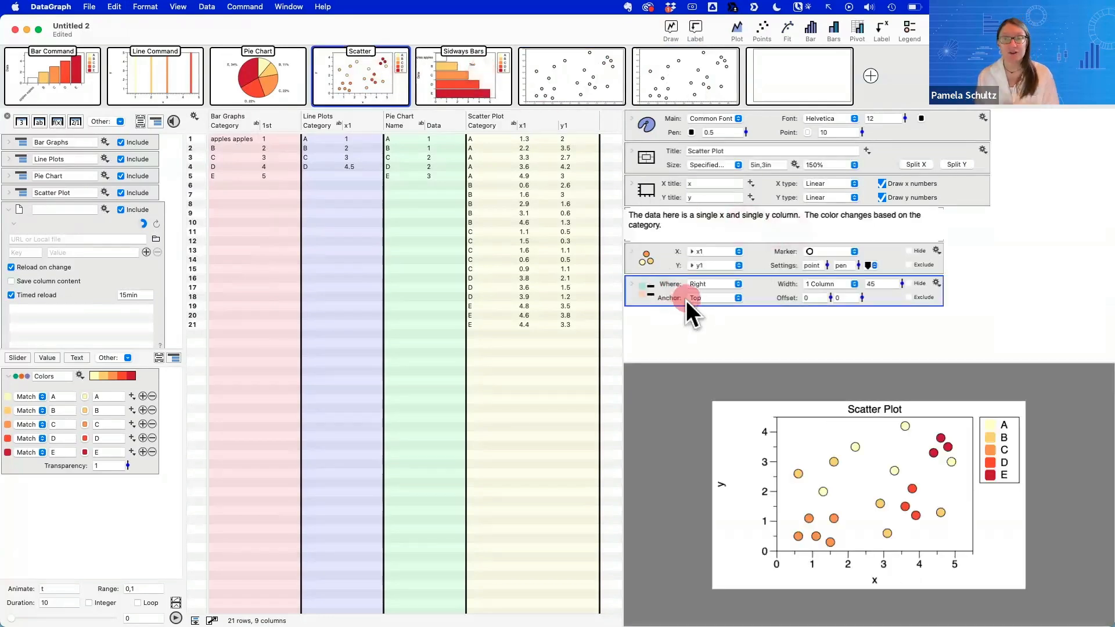
key(Delete)
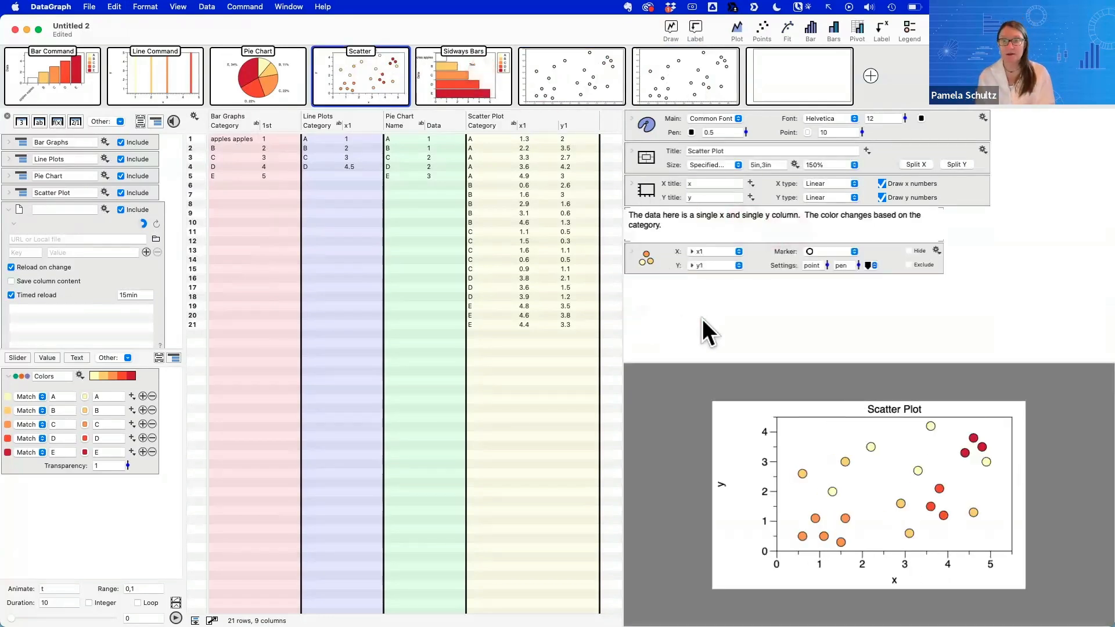
Copy the Legend command from the Sidways Bars graph into the Scatter graph
click(479, 75)
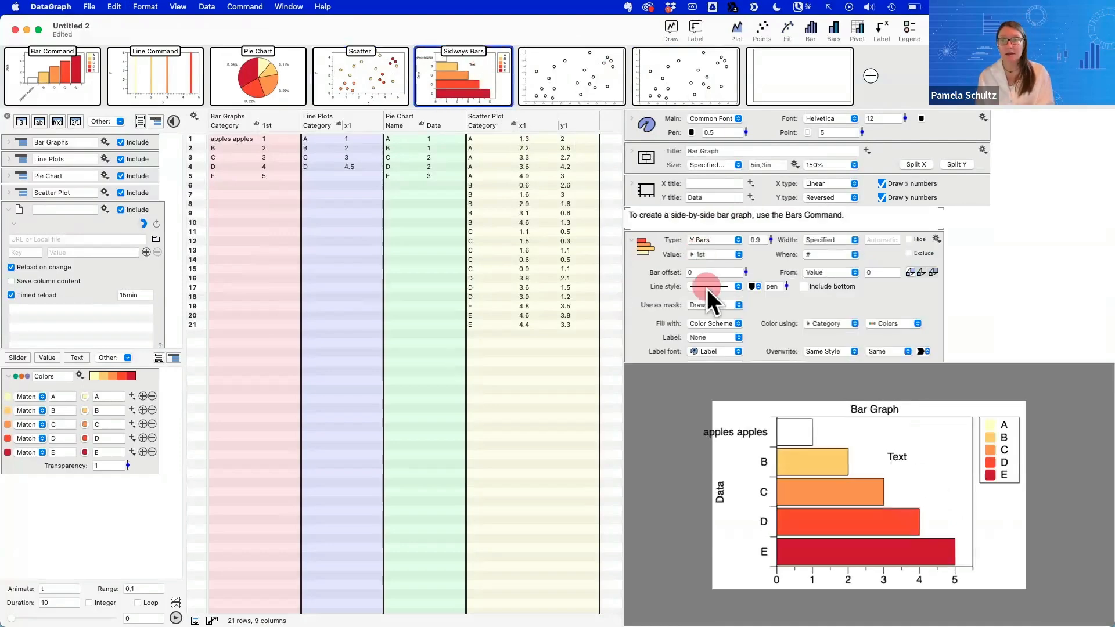
scroll(706, 288, down, 5)
click(652, 176)
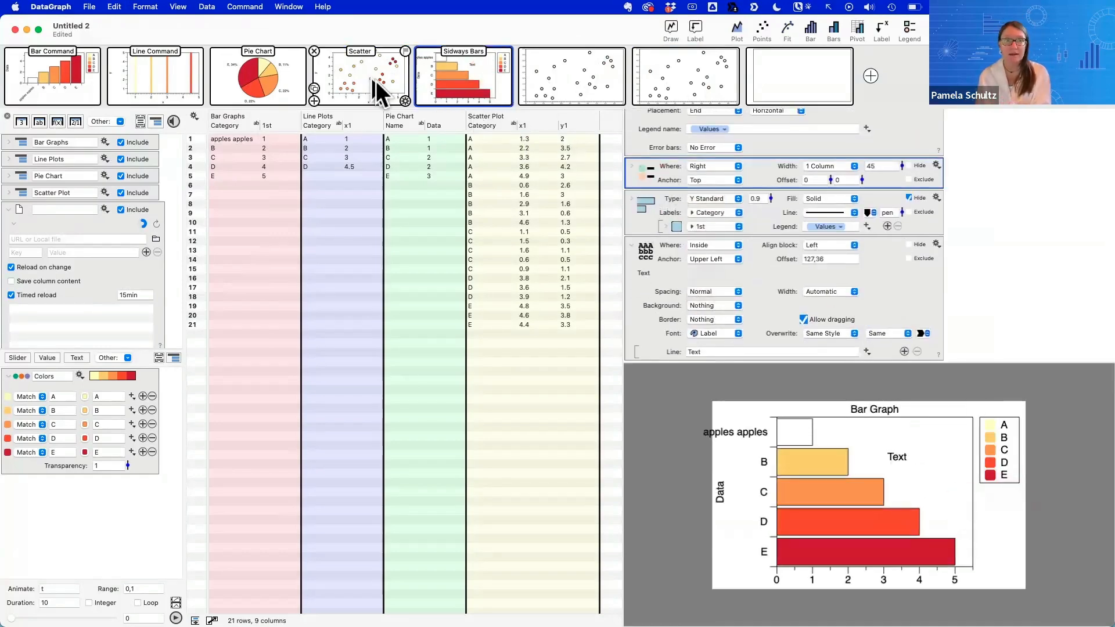
drag(649, 173, 367, 74)
click(684, 317)
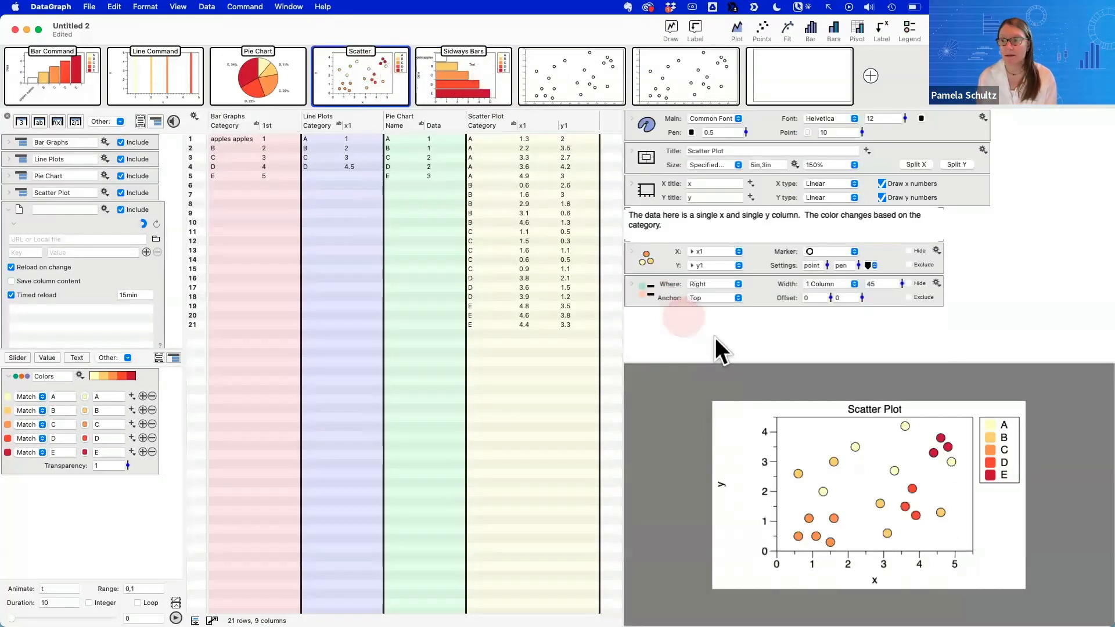